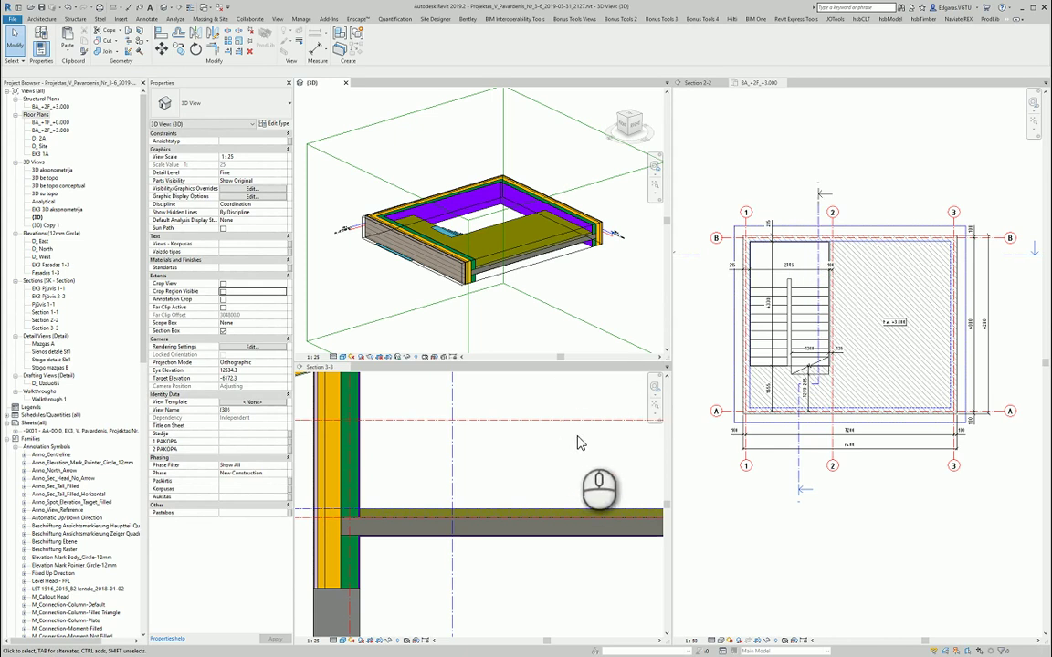
# Step: Examine the BS_+2F_+2.900 level marker beside the upper floor slab in Section 3-3
pyautogui.scroll(-3, 586, 450)
pyautogui.scroll(3, 391, 478)
pyautogui.scroll(-3, 389, 484)
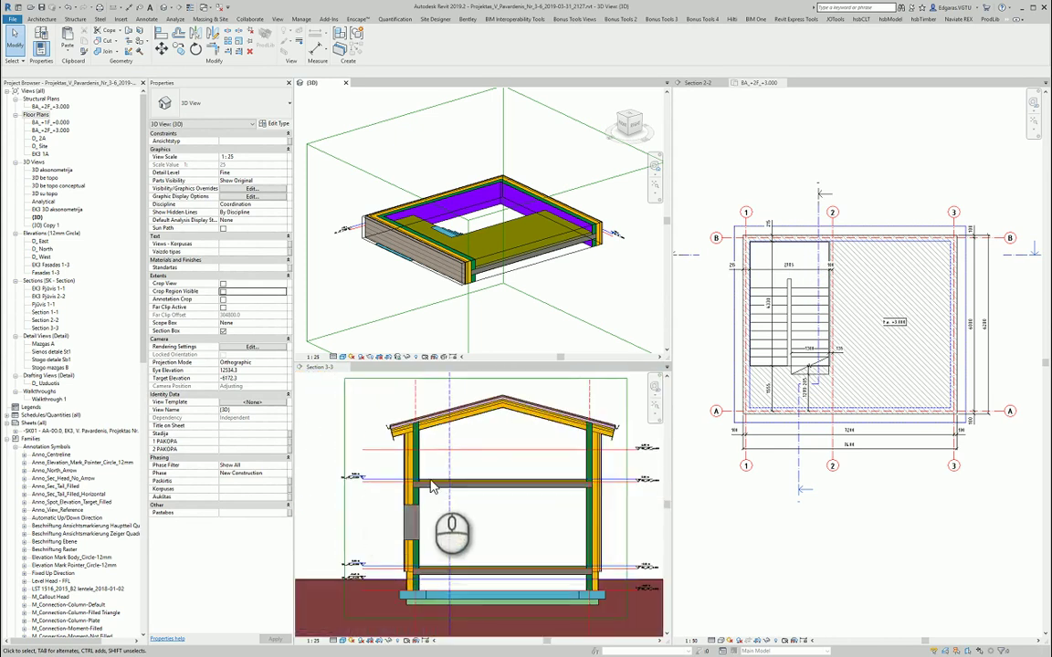
pyautogui.scroll(4, 644, 488)
pyautogui.scroll(2, 651, 487)
pyautogui.moveTo(577, 514)
pyautogui.mouseDown(button='middle')
pyautogui.moveTo(538, 530)
pyautogui.moveTo(406, 507)
pyautogui.mouseUp(button='middle')
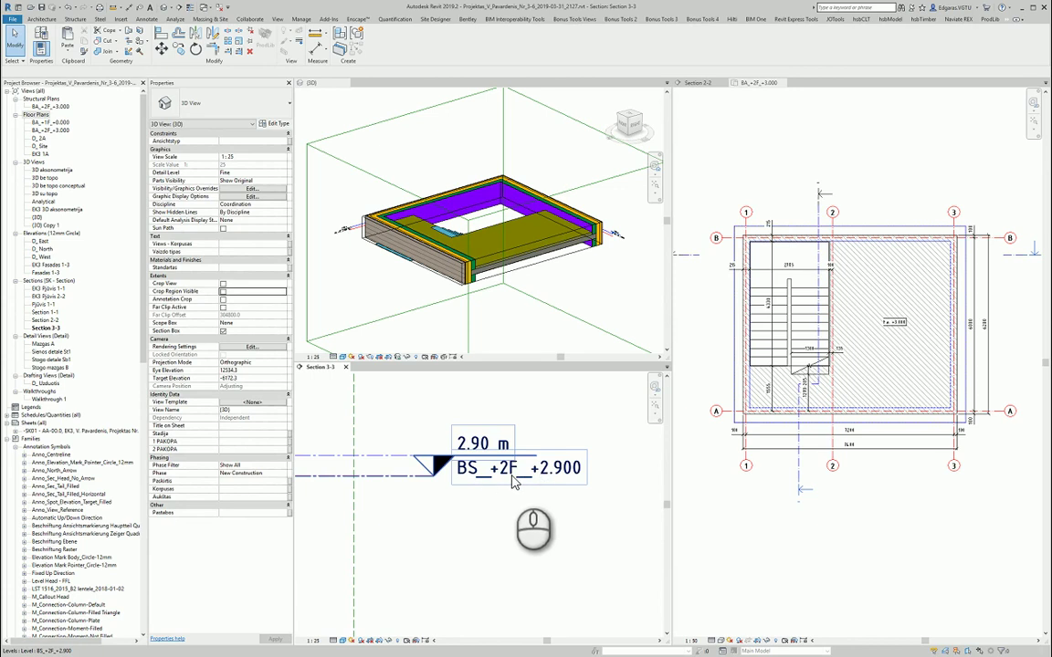
pyautogui.click(468, 482)
pyautogui.click(475, 484)
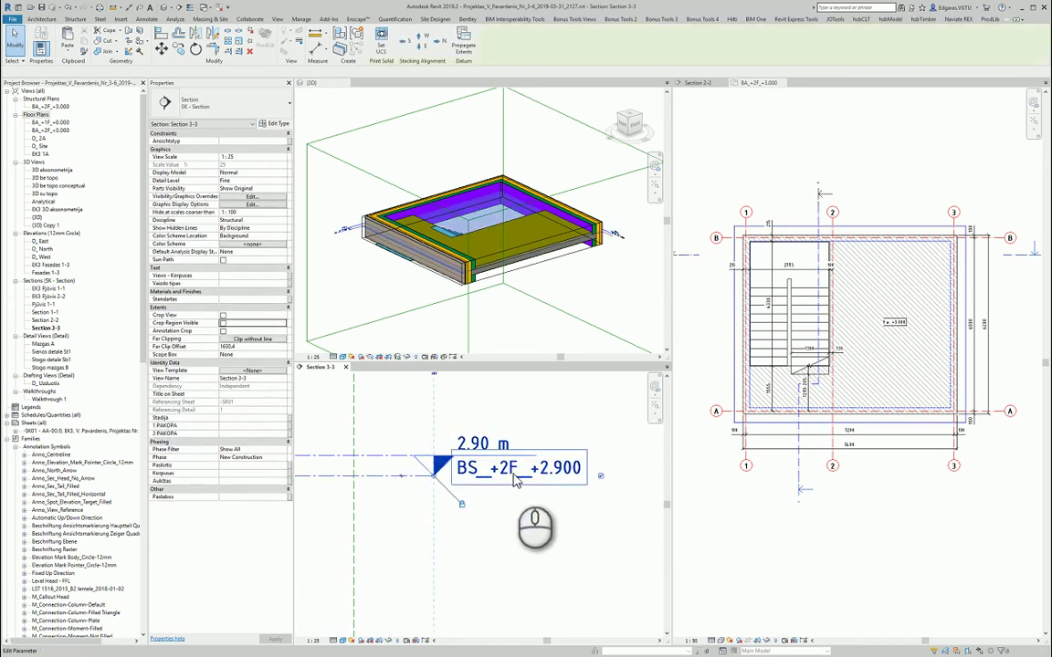
pyautogui.click(539, 525)
pyautogui.click(546, 507)
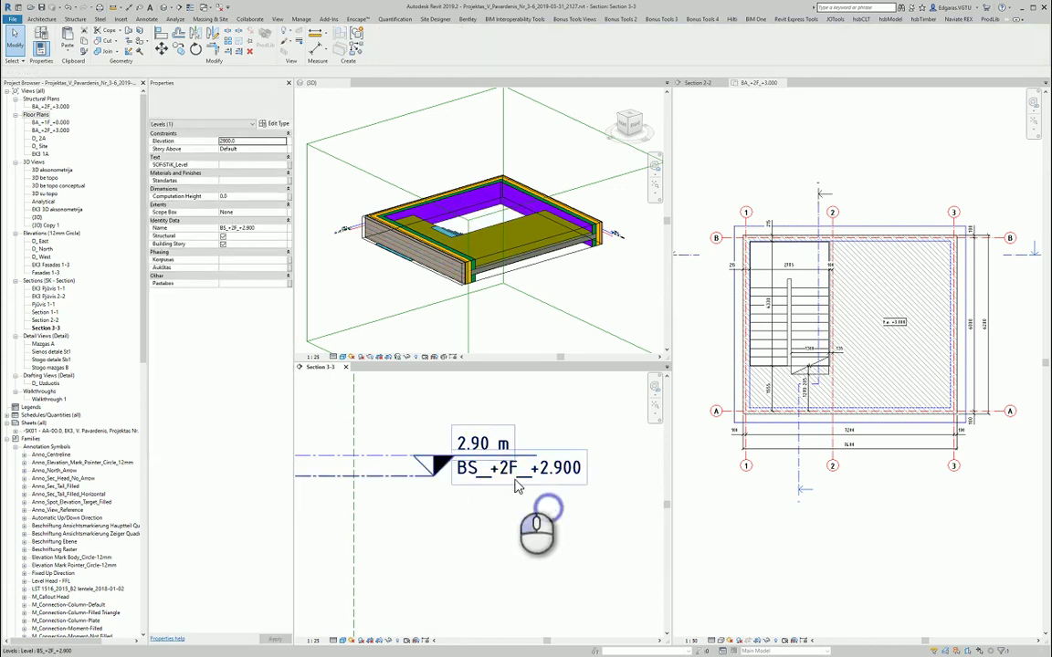
pyautogui.scroll(-2, 517, 484)
pyautogui.moveTo(461, 505); pyautogui.dragTo(480, 509, button='middle')
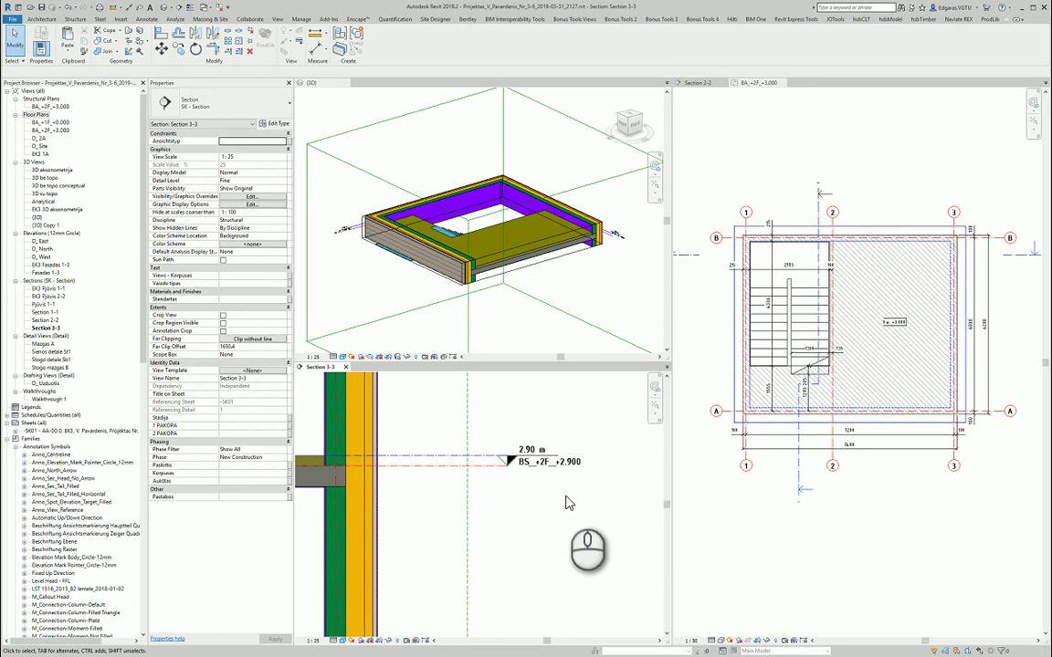
# Step: Create a new structural plan view for the BS_+2F_+2.900 level
pyautogui.click(751, 152)
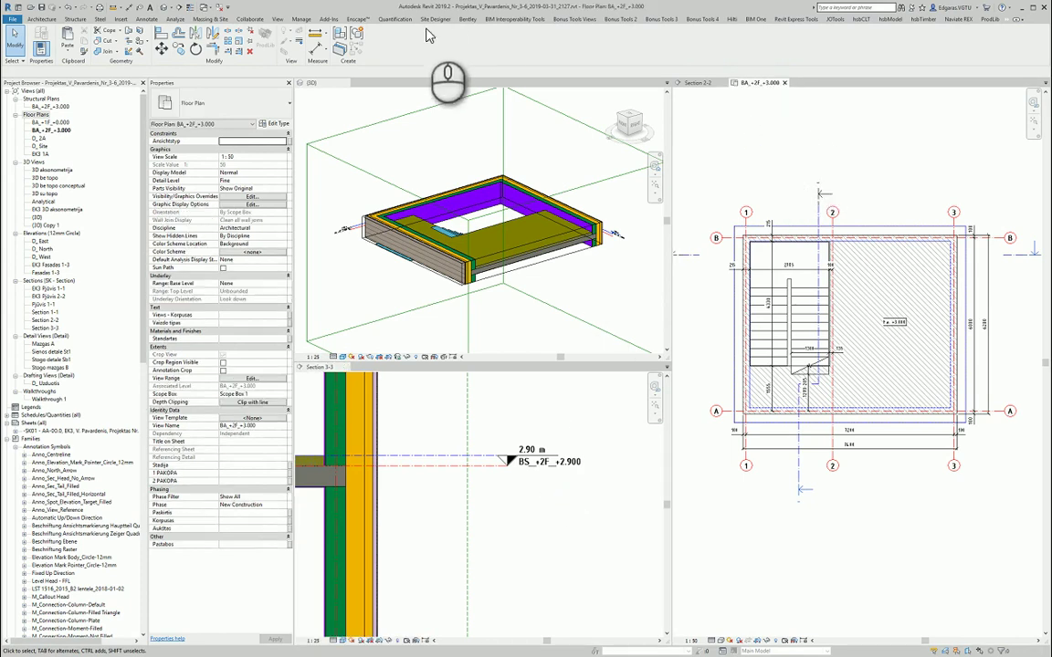
pyautogui.click(279, 19)
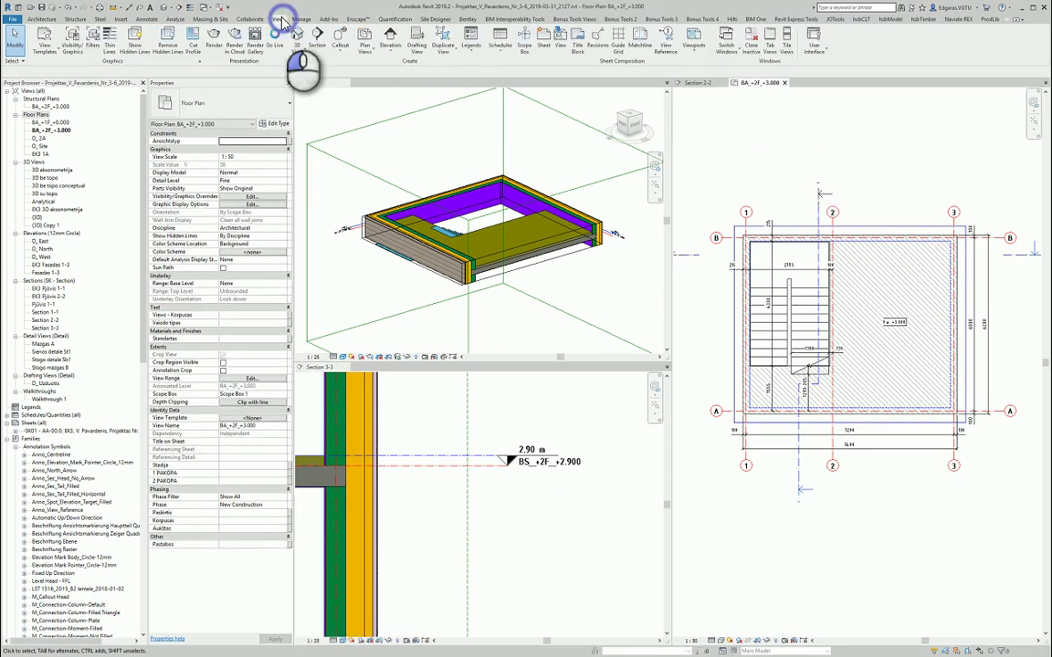
pyautogui.click(364, 41)
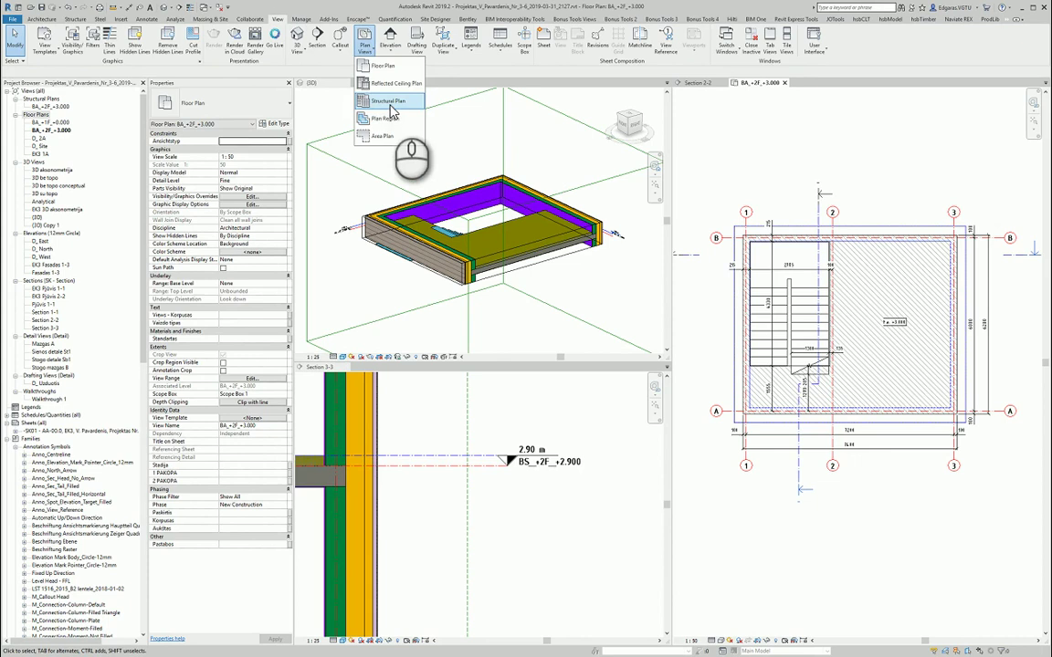
pyautogui.click(390, 103)
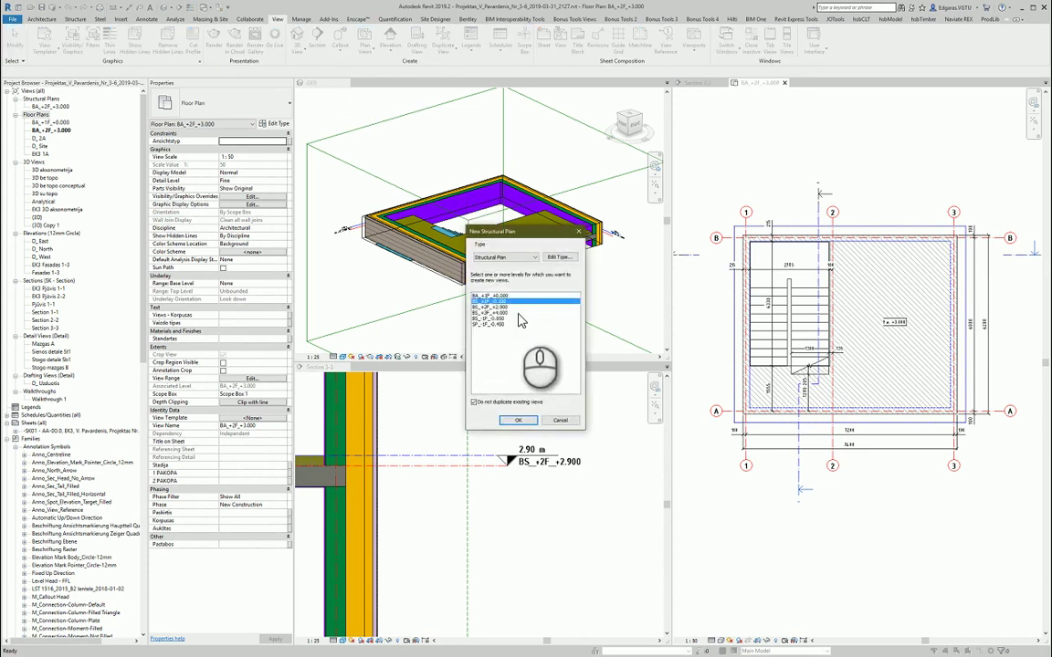
pyautogui.click(501, 307)
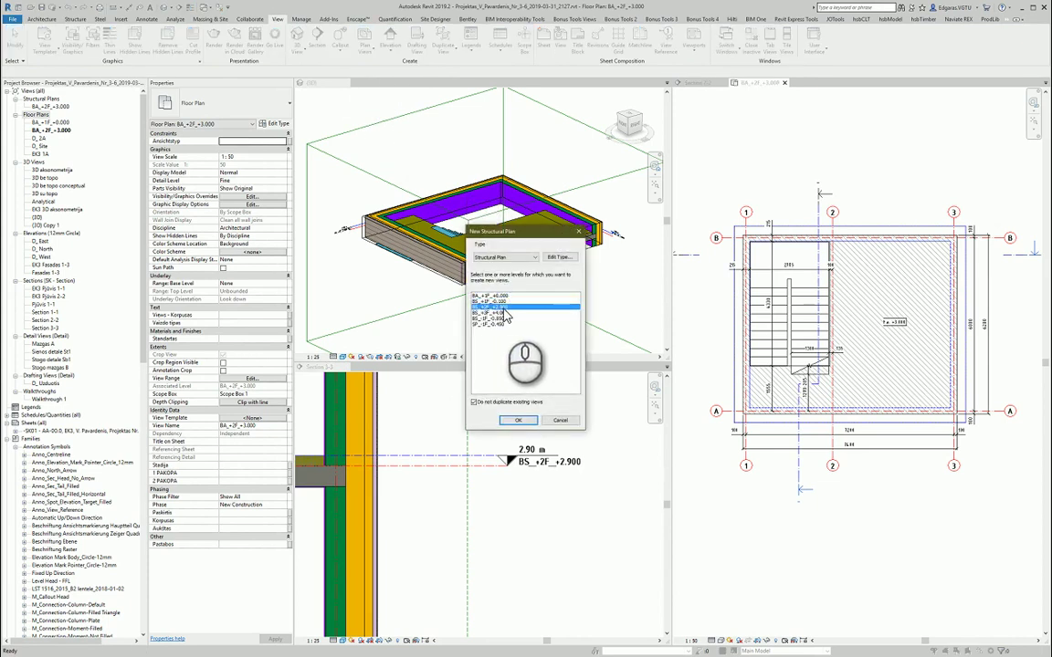
pyautogui.click(518, 421)
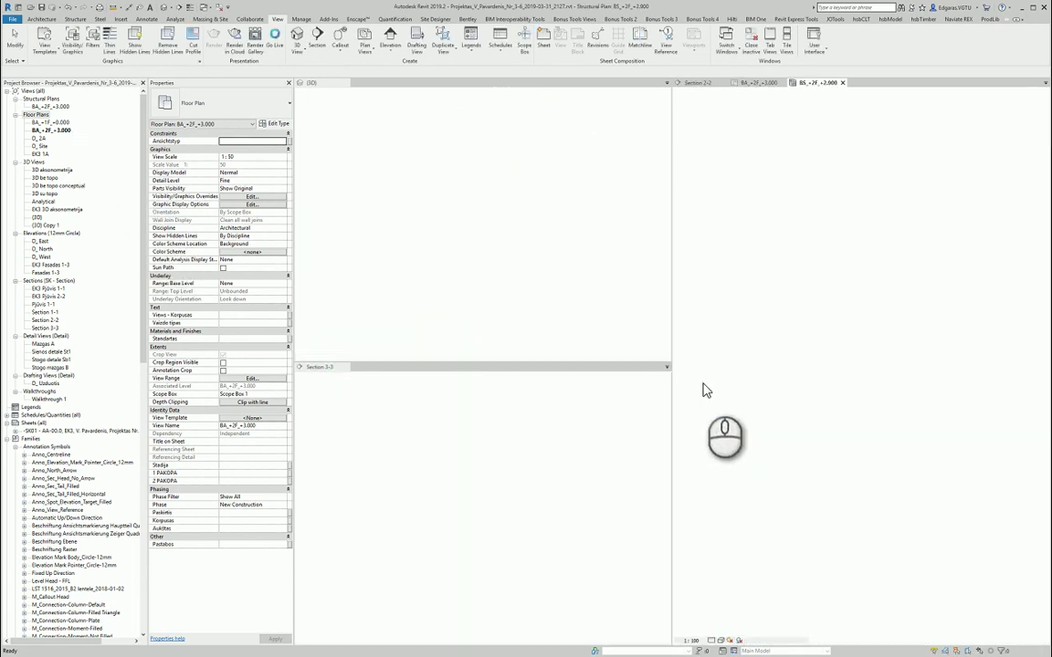
# Step: Set the new structural plan's discipline to Structural
pyautogui.scroll(3, 859, 429)
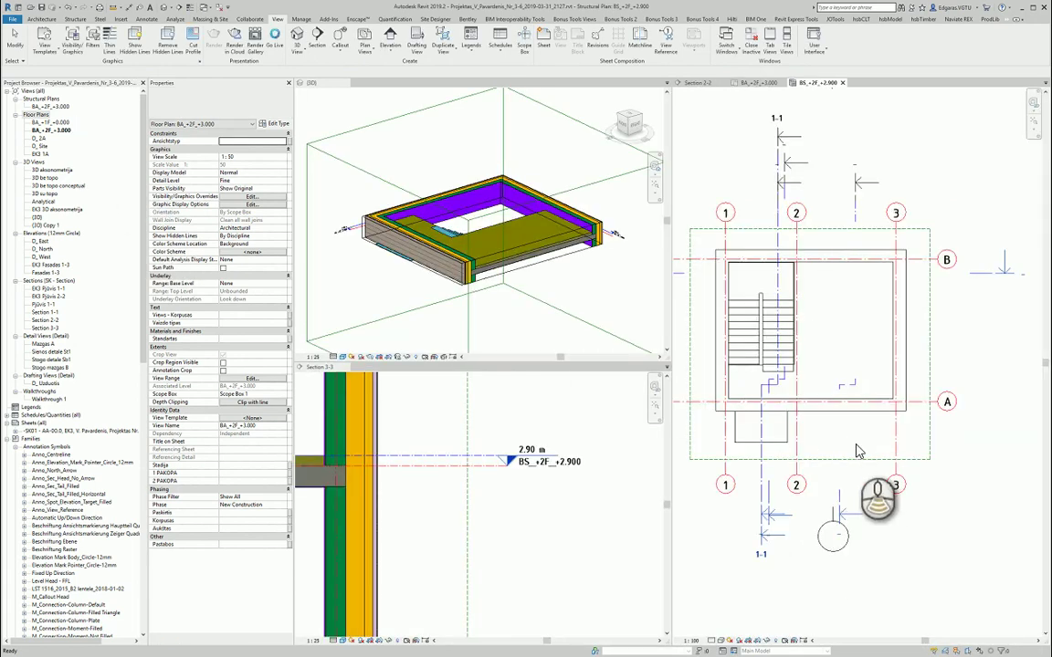
pyautogui.scroll(-3, 858, 450)
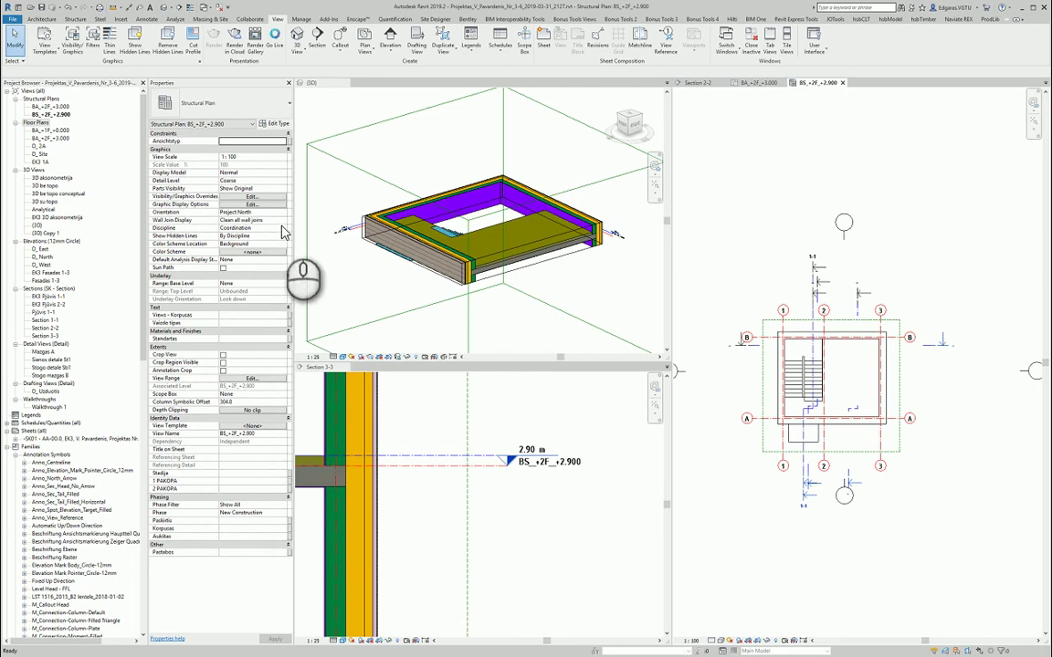
pyautogui.click(283, 229)
pyautogui.click(247, 243)
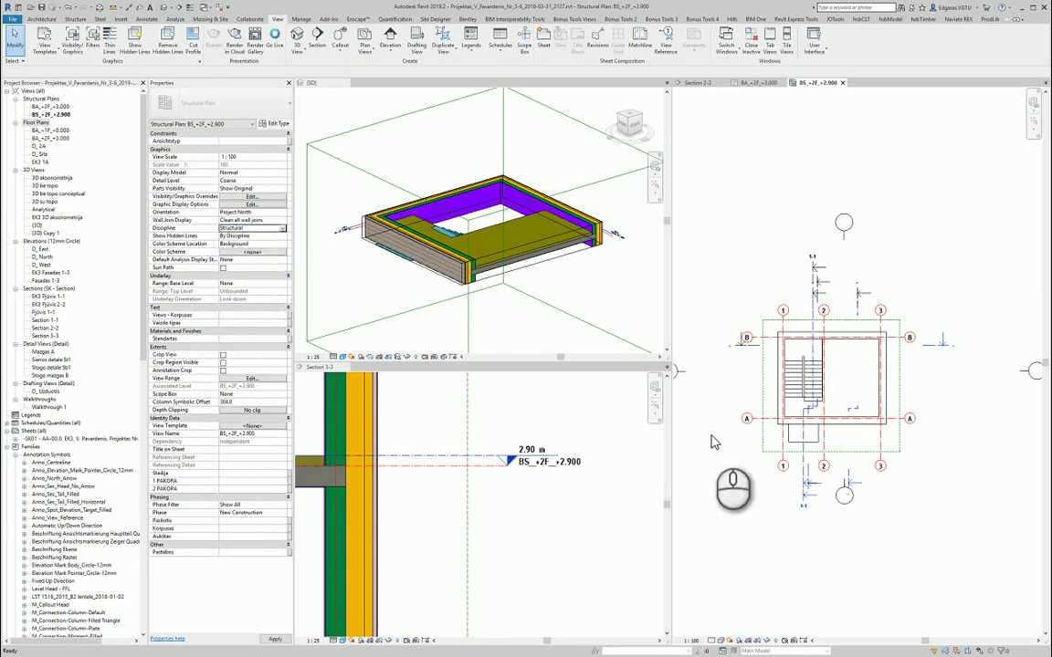
pyautogui.scroll(3, 774, 421)
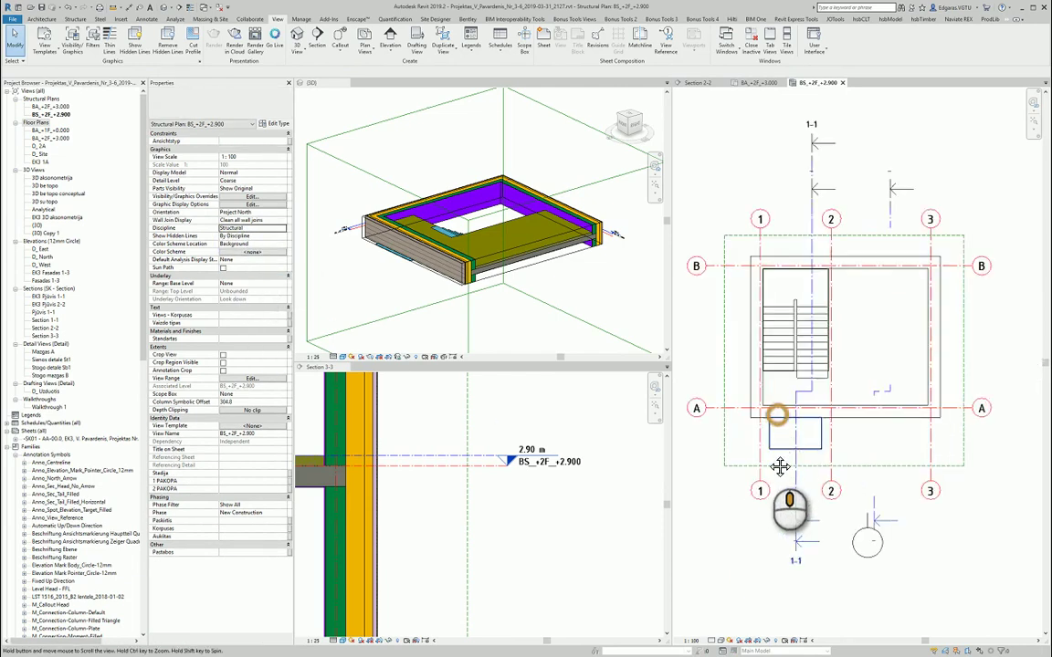
pyautogui.click(732, 525)
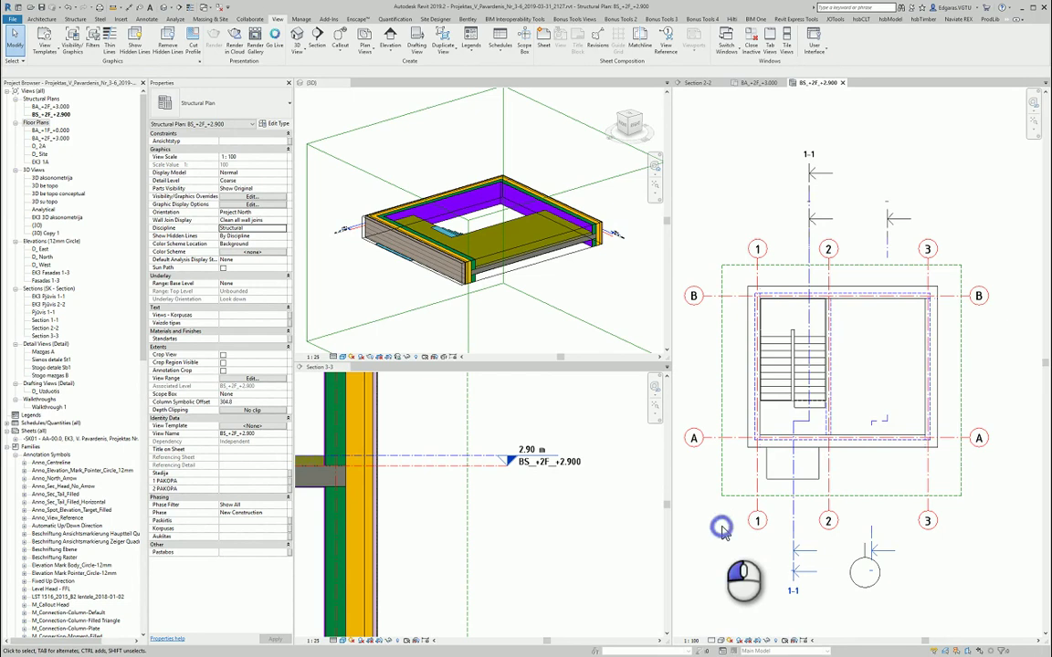
# Step: Assign Scope Box 1 to the BS_+2F_+2.900 structural plan
pyautogui.click(283, 395)
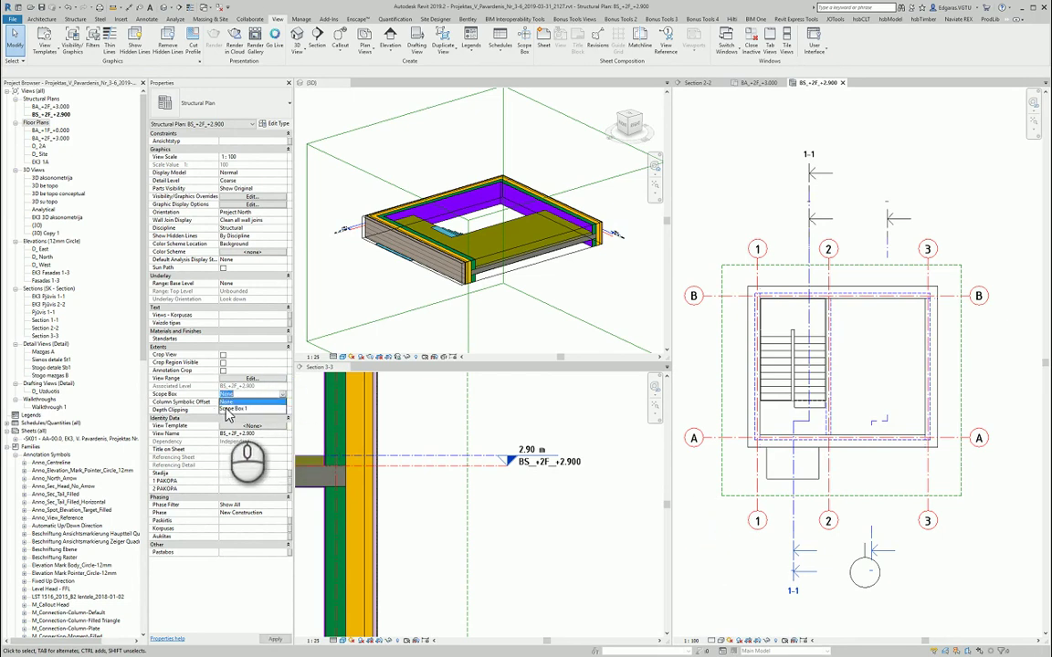
pyautogui.click(214, 375)
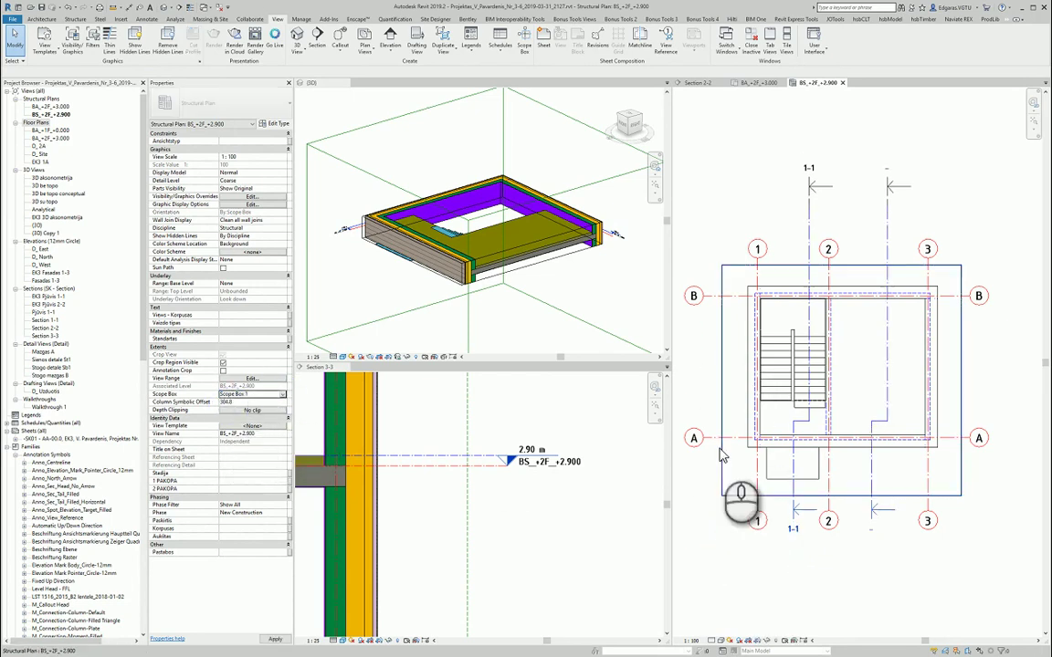
pyautogui.click(727, 526)
# Step: Set the structural plan's view scale to 1:50
pyautogui.click(699, 641)
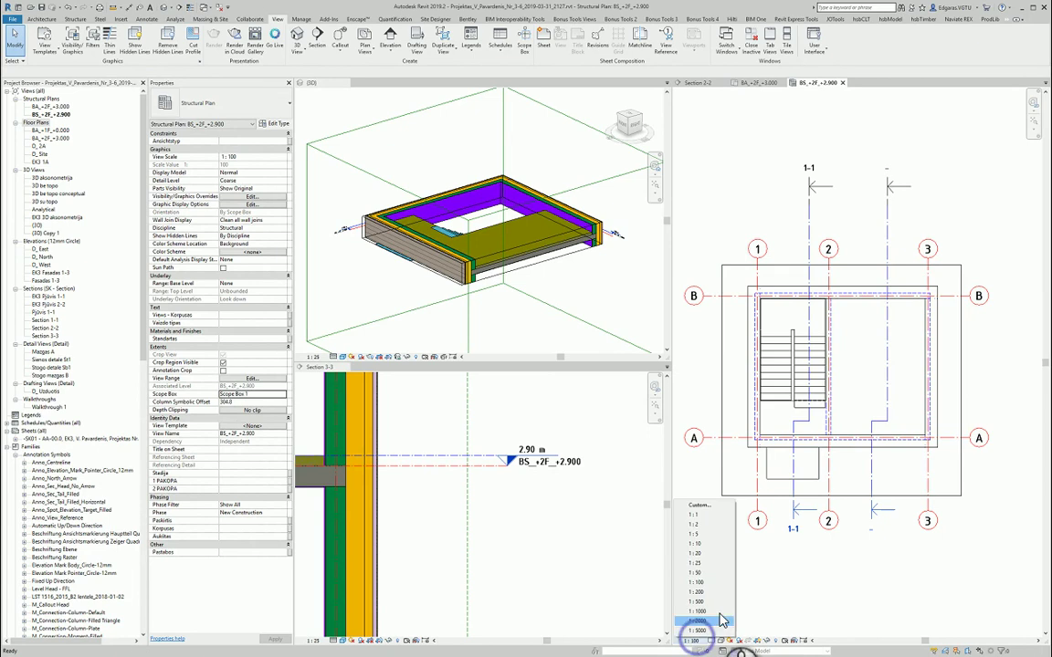
pyautogui.click(736, 573)
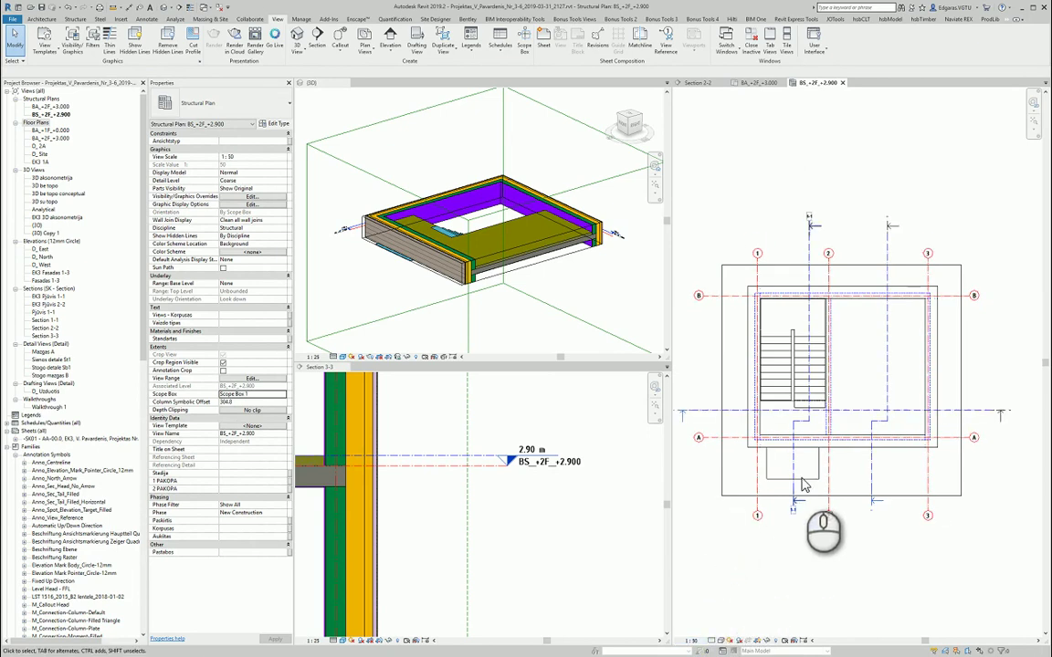
pyautogui.moveTo(881, 449); pyautogui.dragTo(906, 478, button='middle')
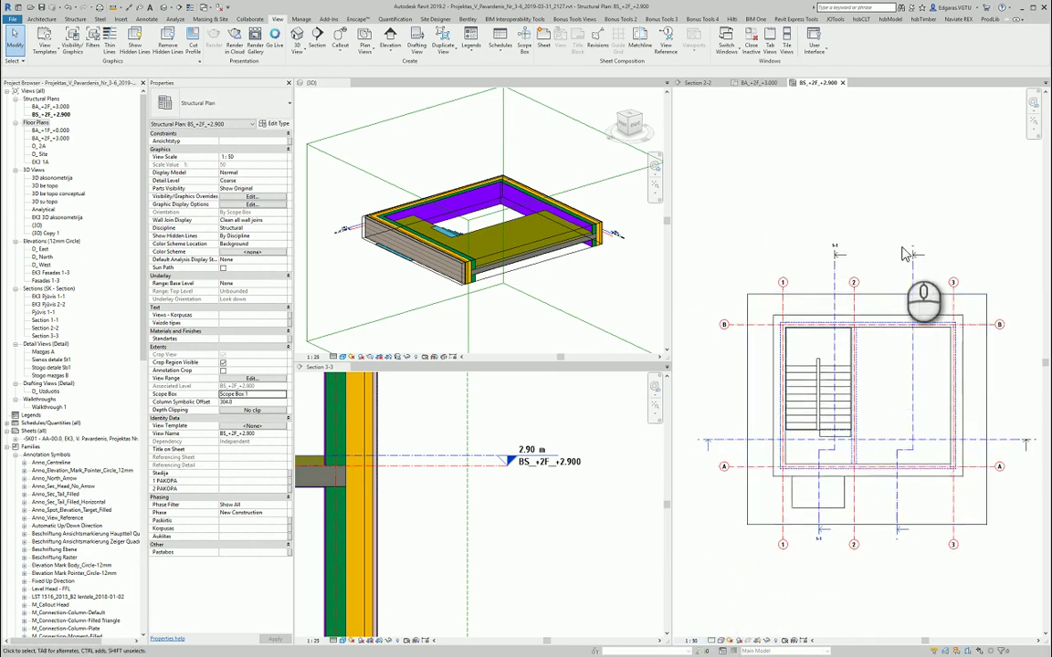
pyautogui.moveTo(947, 374); pyautogui.dragTo(936, 365, button='middle')
pyautogui.click(921, 538)
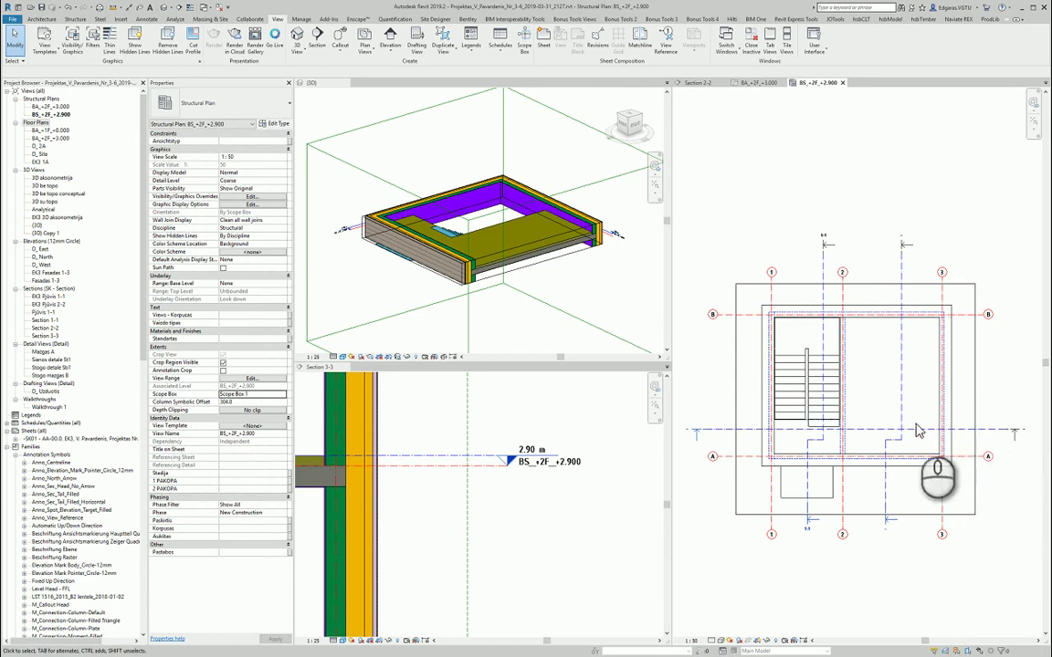
# Step: Set the plan's view range bottom offset and view depth offset both to -310
pyautogui.click(252, 378)
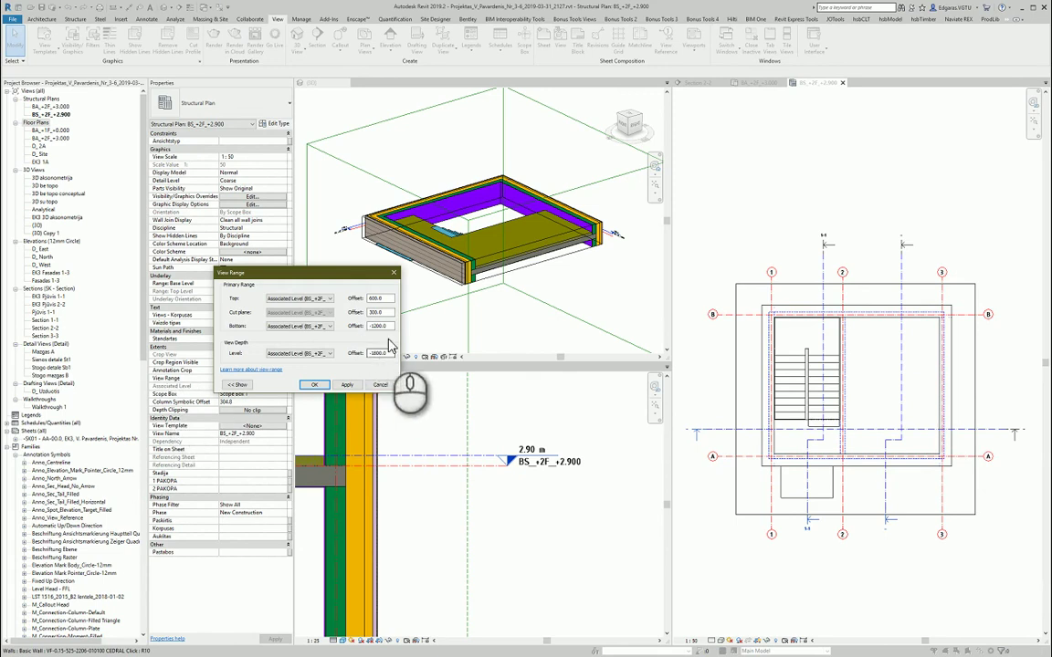
pyautogui.doubleClick(391, 326)
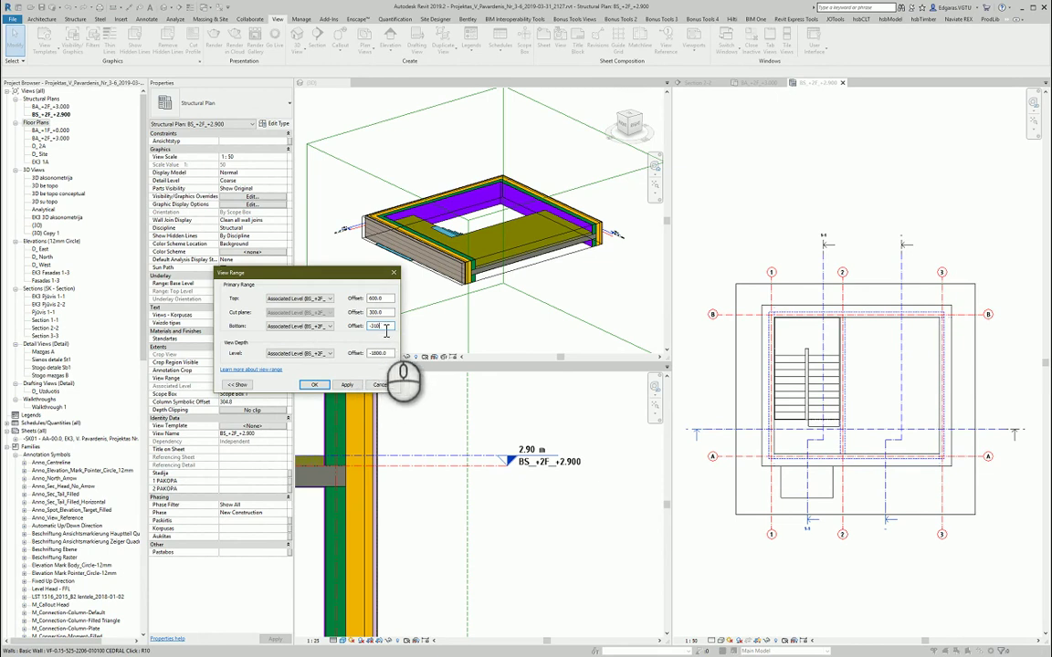
pyautogui.moveTo(386, 329); pyautogui.dragTo(354, 327)
pyautogui.doubleClick(391, 353)
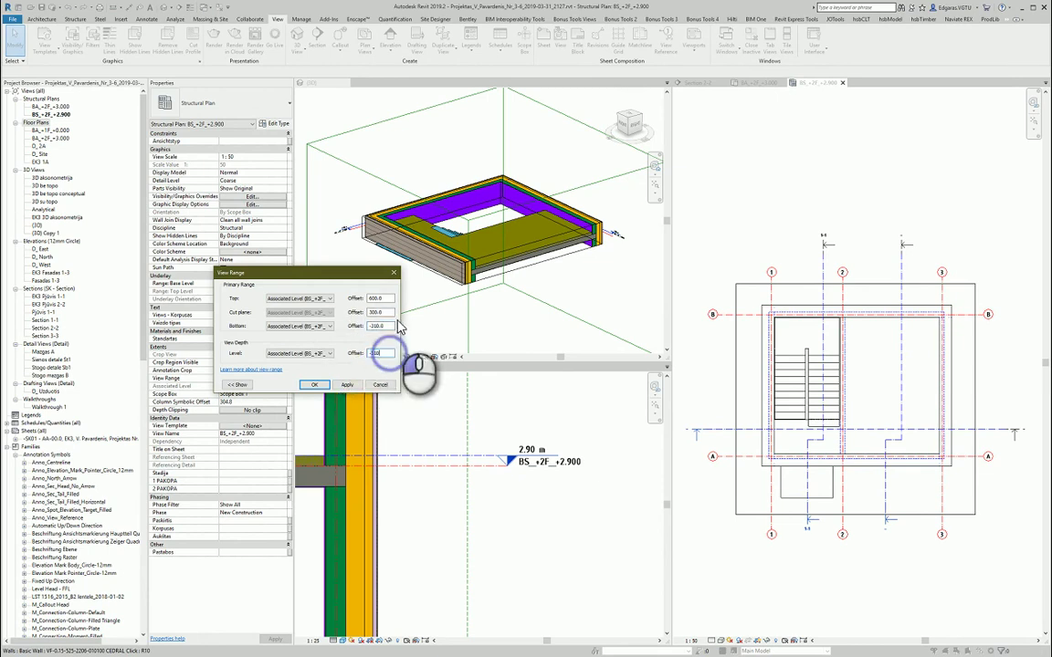
pyautogui.write('-310')
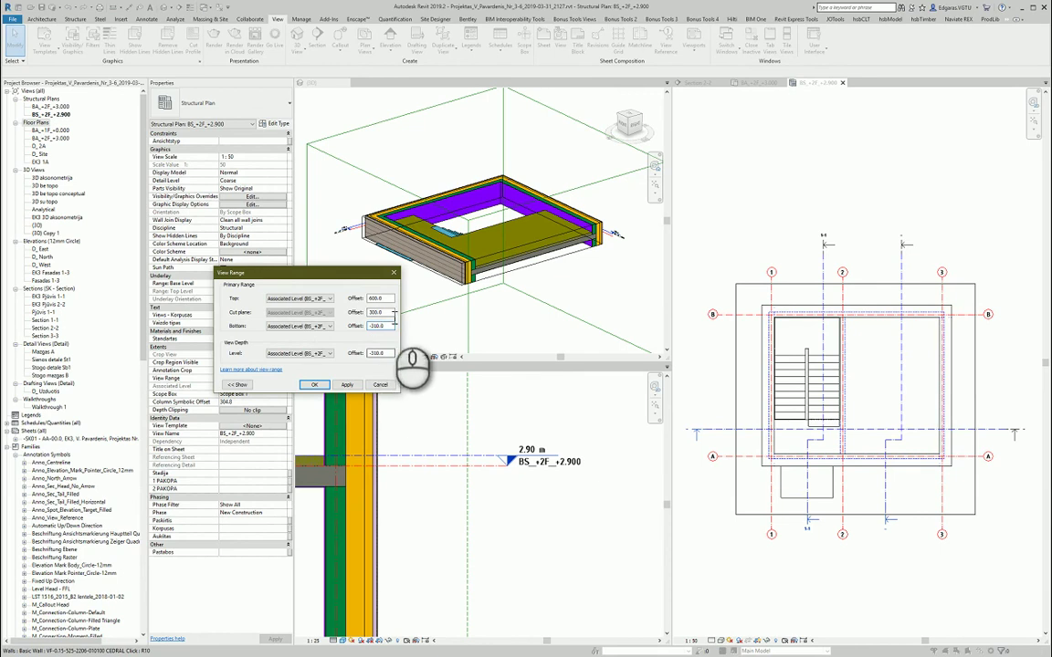
# Step: Set the view range's cut plane offset and top offset both to 0
pyautogui.moveTo(391, 315); pyautogui.dragTo(341, 306)
pyautogui.write('0')
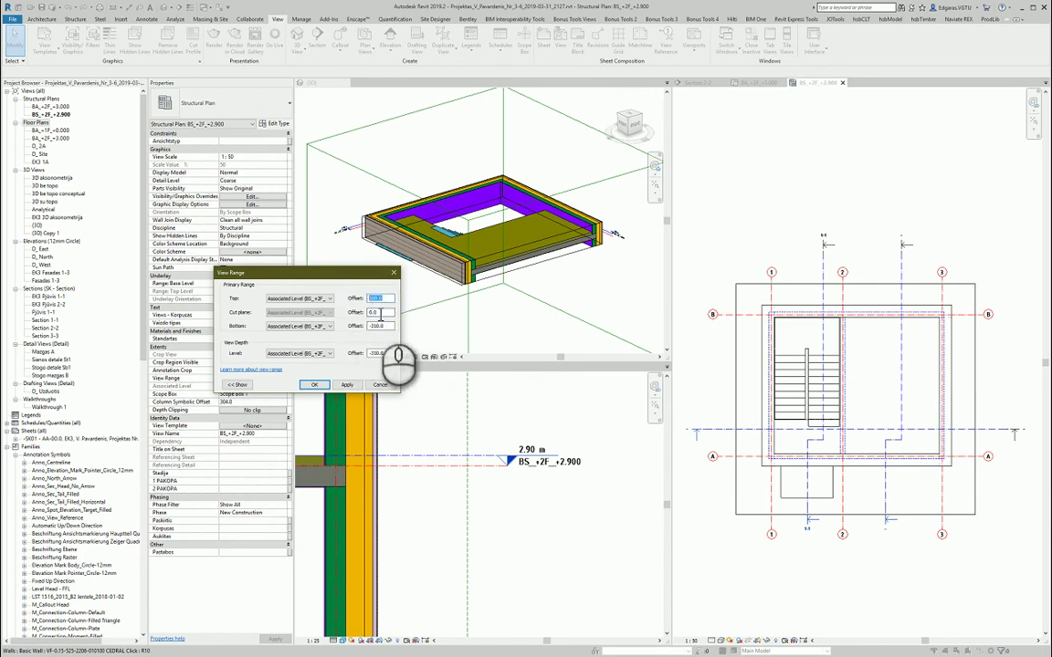
pyautogui.write('0')
pyautogui.click(386, 313)
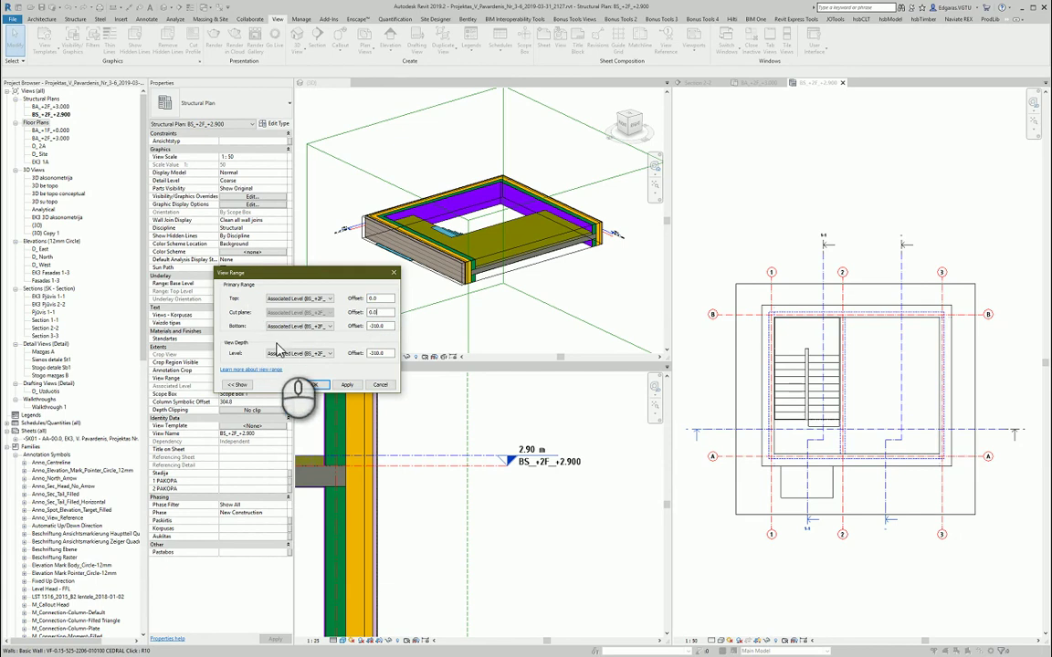
# Step: Show the sample view range illustration and accept the plan's view range settings
pyautogui.click(237, 385)
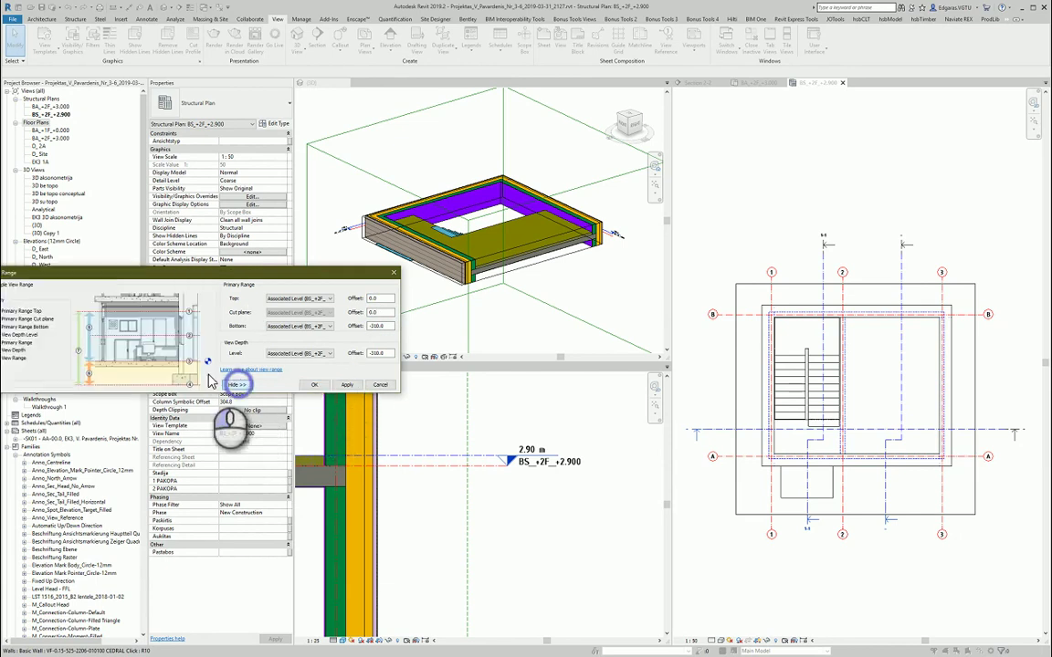
pyautogui.click(275, 279)
pyautogui.moveTo(293, 274); pyautogui.dragTo(364, 303)
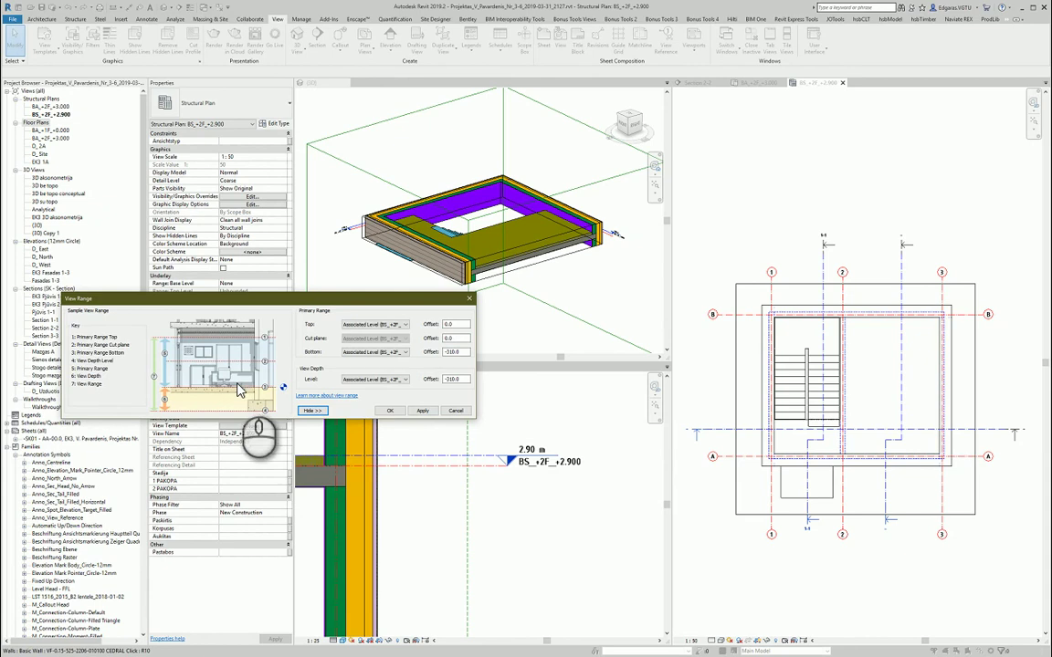
pyautogui.click(390, 411)
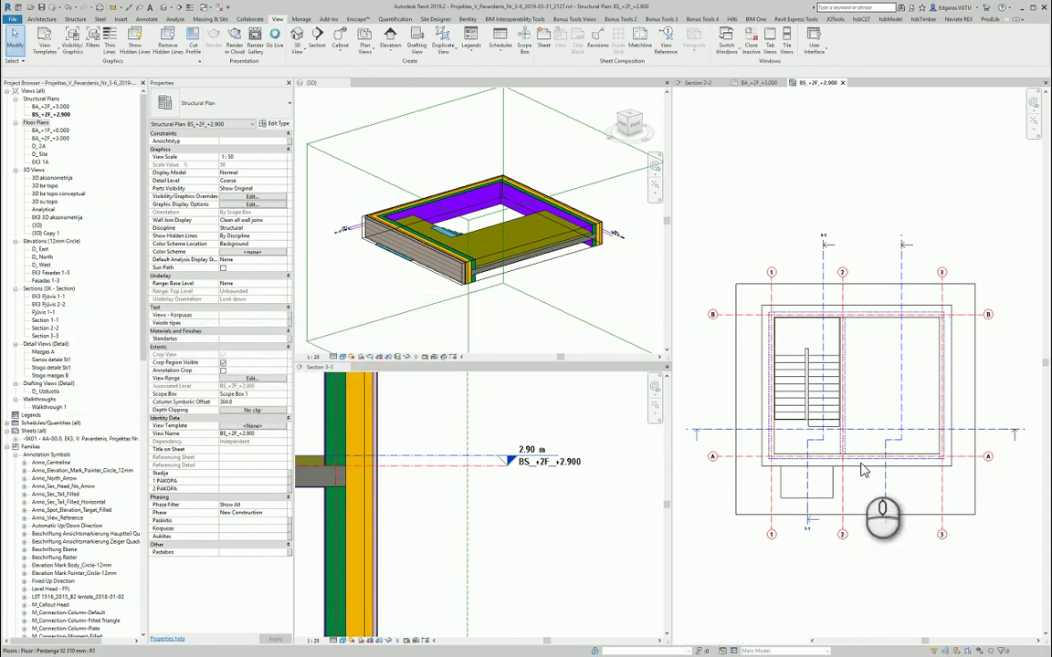
# Step: Try the Fine detail level in the structural plan, and settle on Medium
pyautogui.scroll(5, 868, 392)
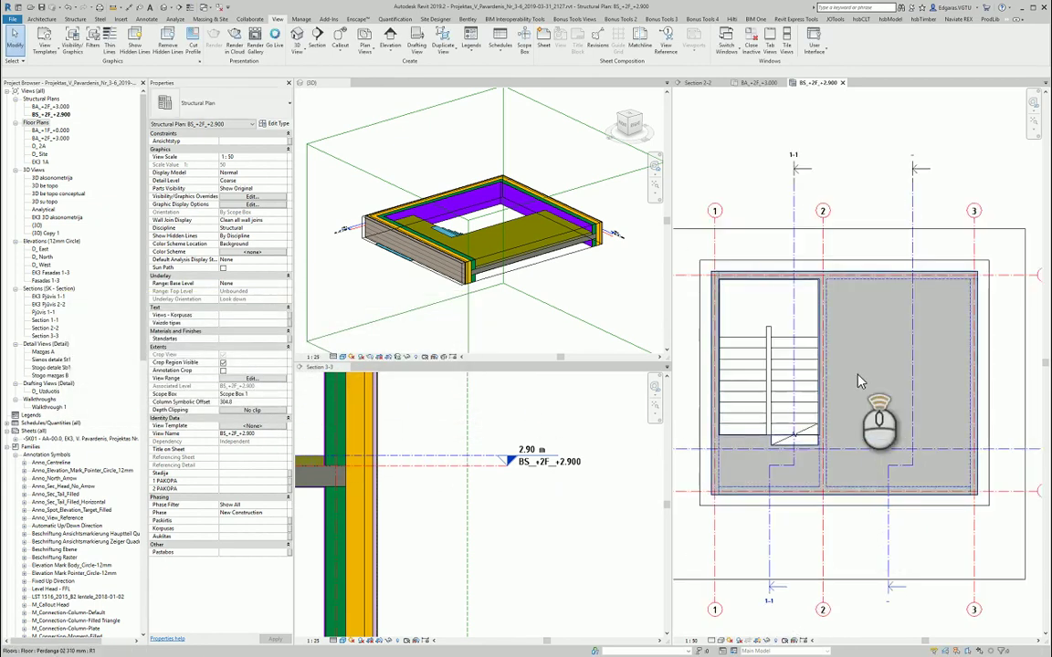
pyautogui.scroll(-3, 910, 381)
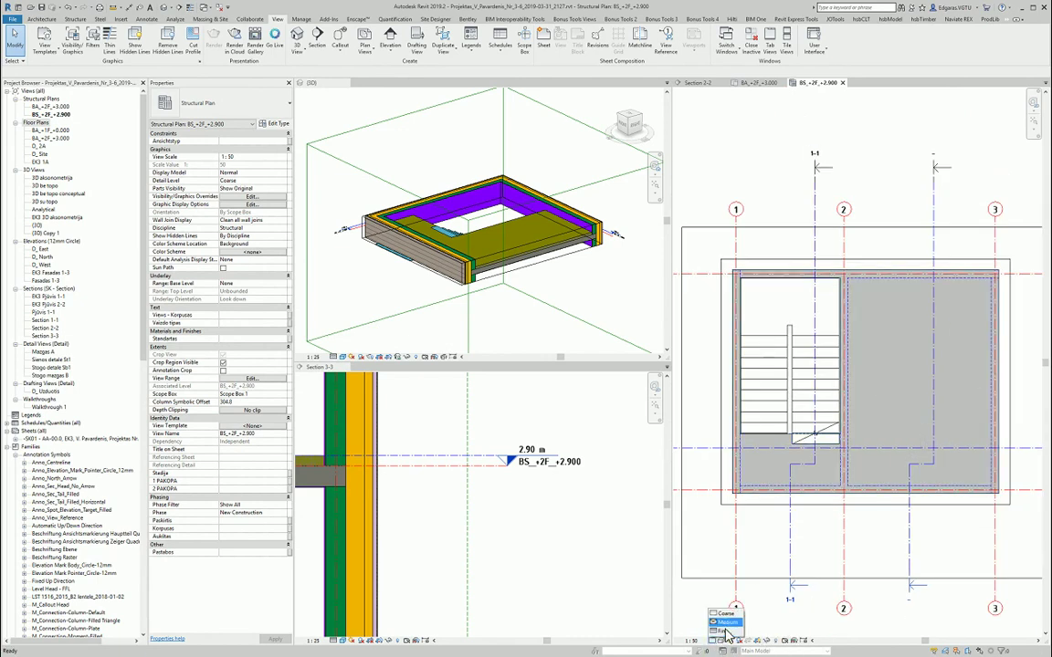
pyautogui.click(763, 533)
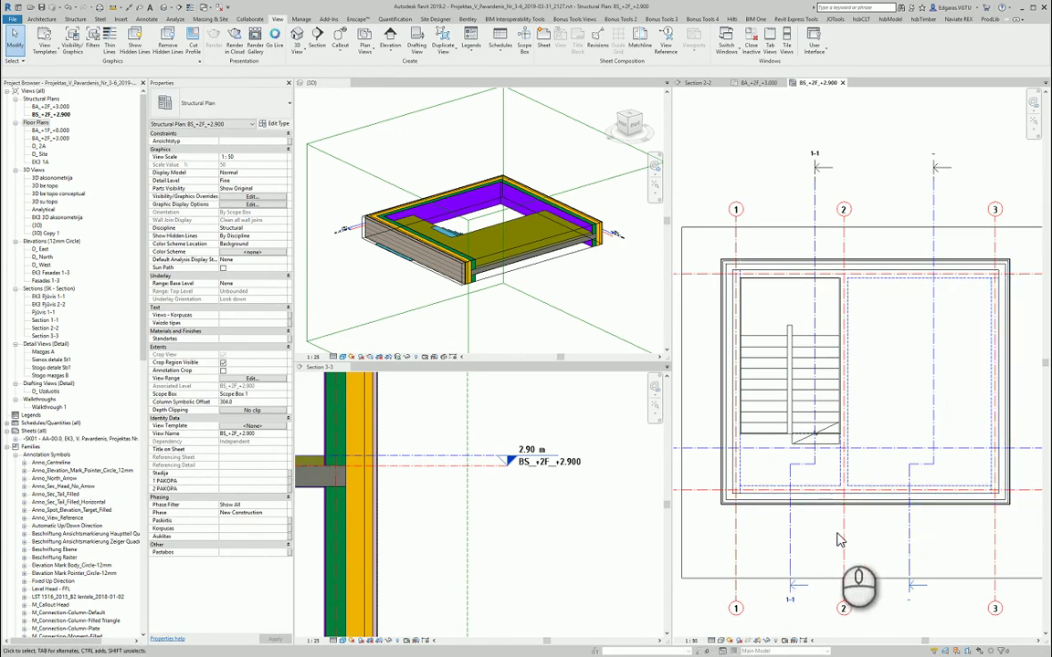
pyautogui.moveTo(838, 538); pyautogui.dragTo(862, 544, button='middle')
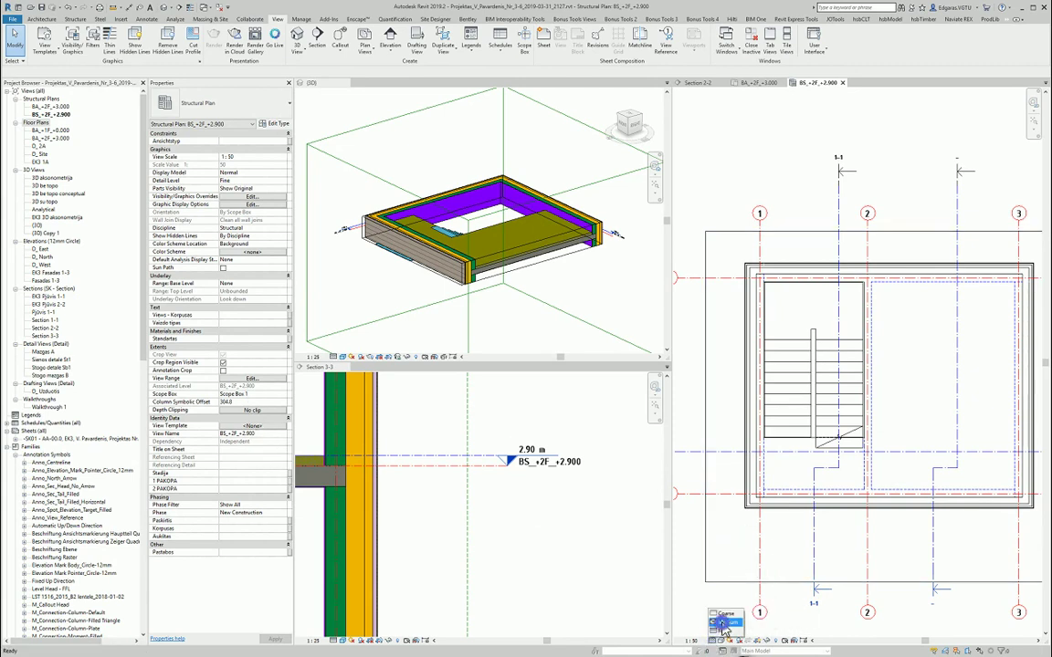
pyautogui.click(724, 622)
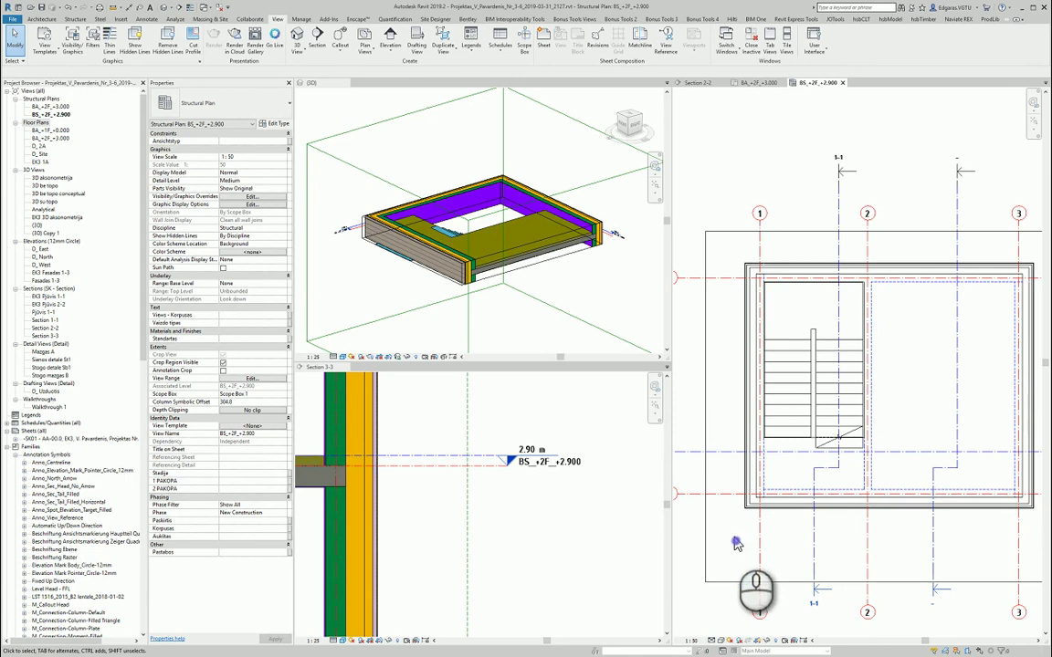
# Step: Override the detail level of the Walls category in the structural plan's visibility/graphics settings
pyautogui.press('v')
pyautogui.press('v')
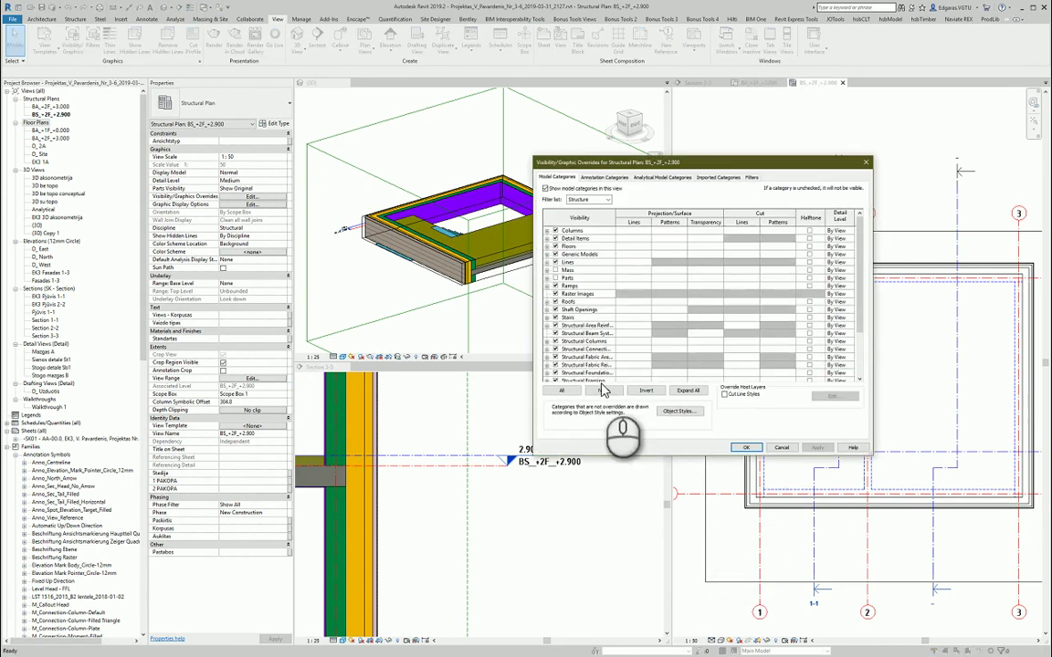
pyautogui.scroll(-3, 571, 364)
pyautogui.click(571, 364)
pyautogui.click(843, 364)
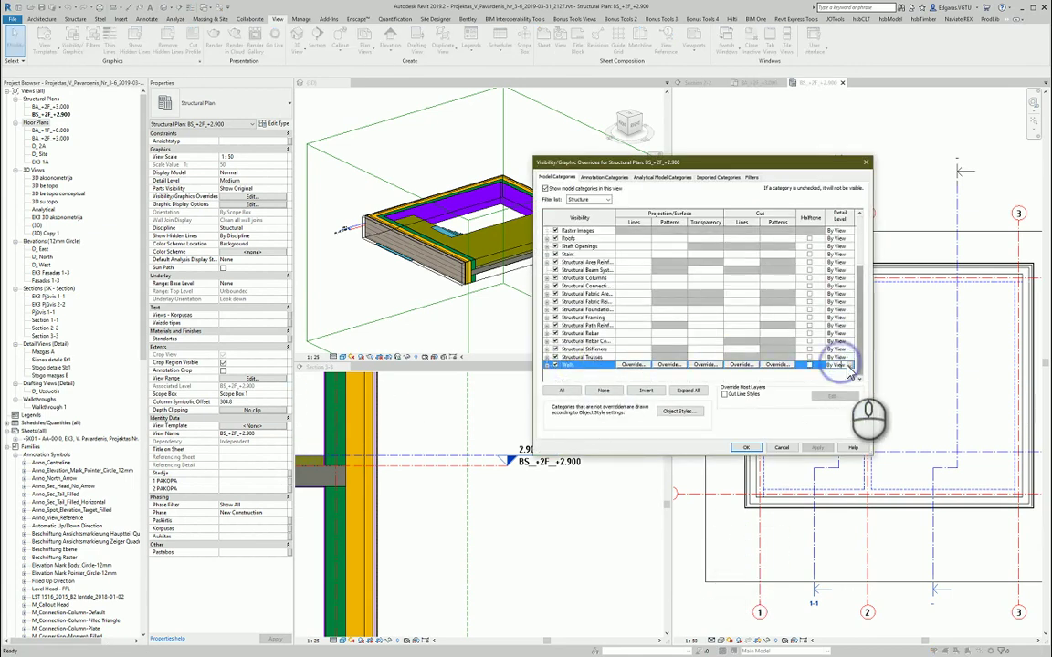
pyautogui.click(746, 447)
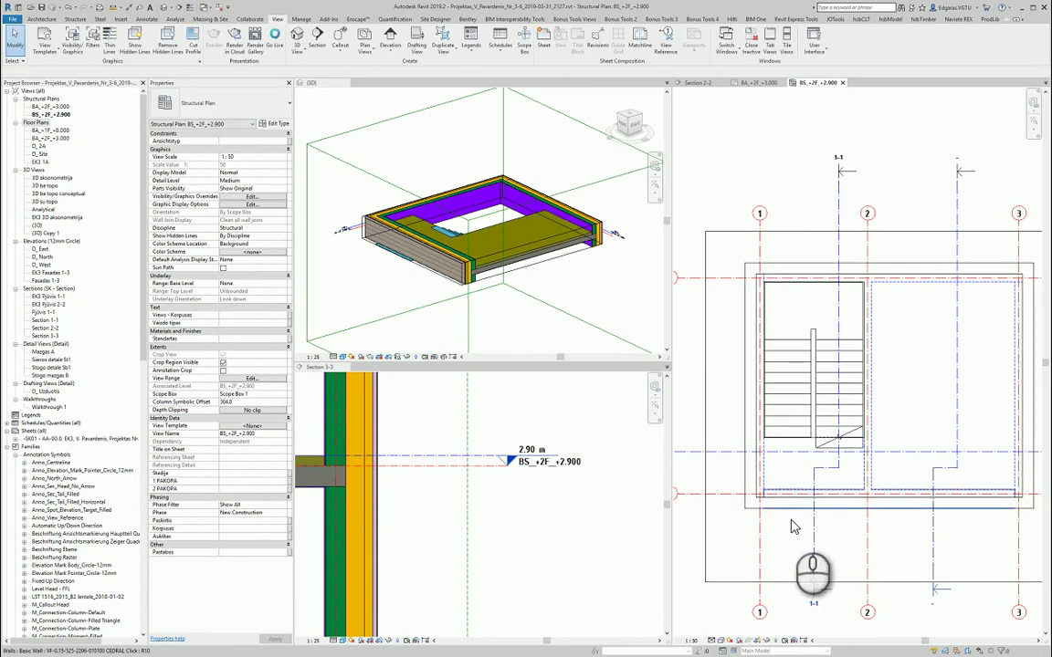
pyautogui.click(890, 365)
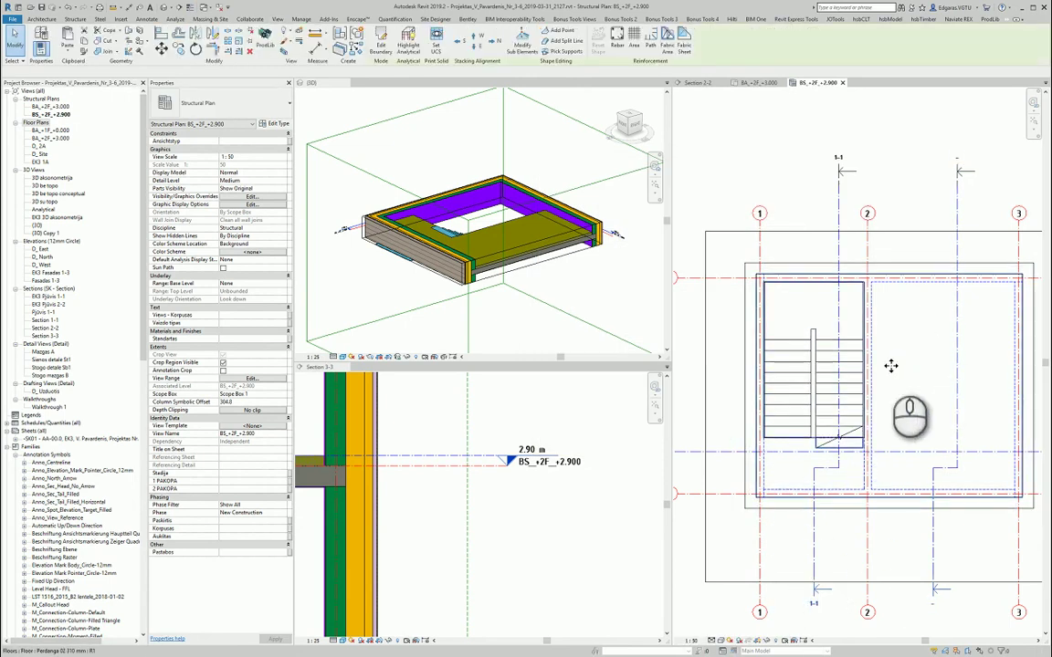
pyautogui.press('Escape')
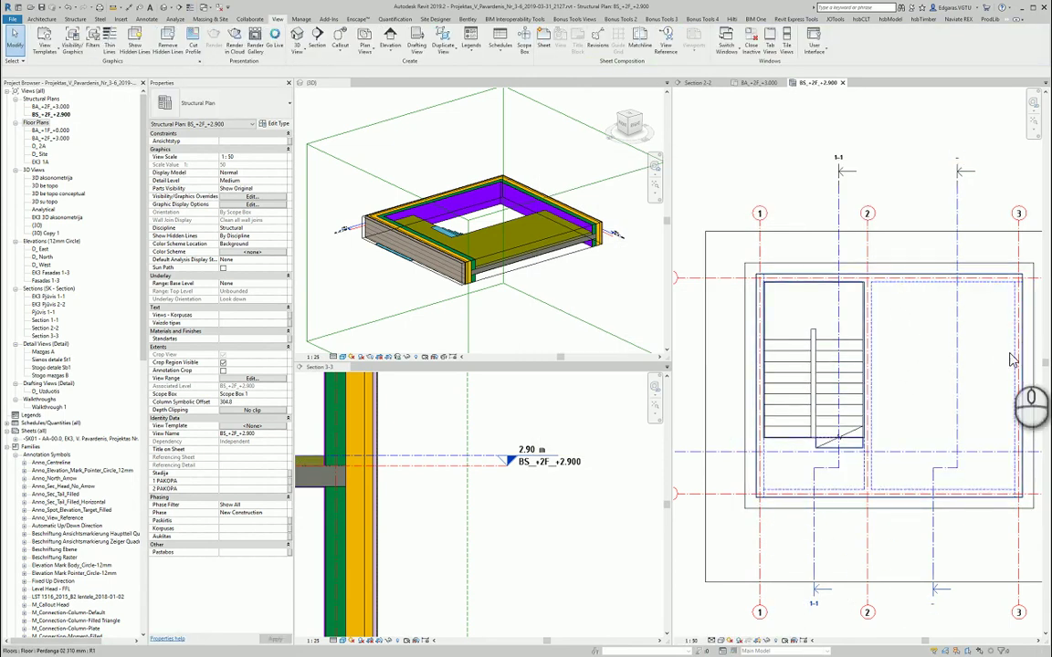
pyautogui.moveTo(959, 369); pyautogui.dragTo(946, 396, button='middle')
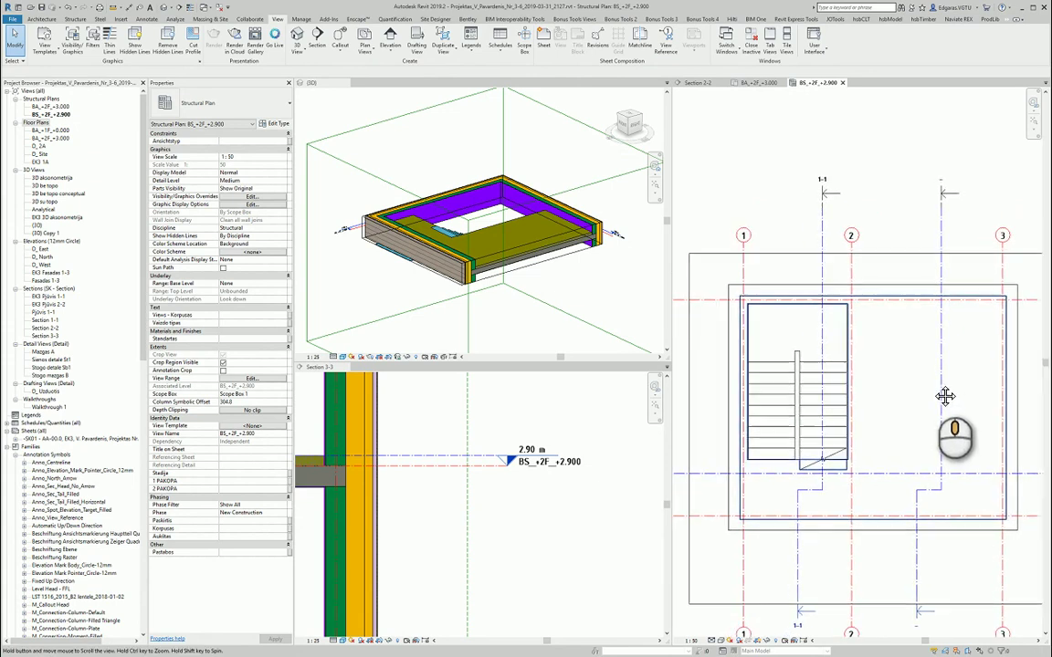
# Step: Hide the crop region of structural plan BS_+2F_+2.900
pyautogui.click(689, 584)
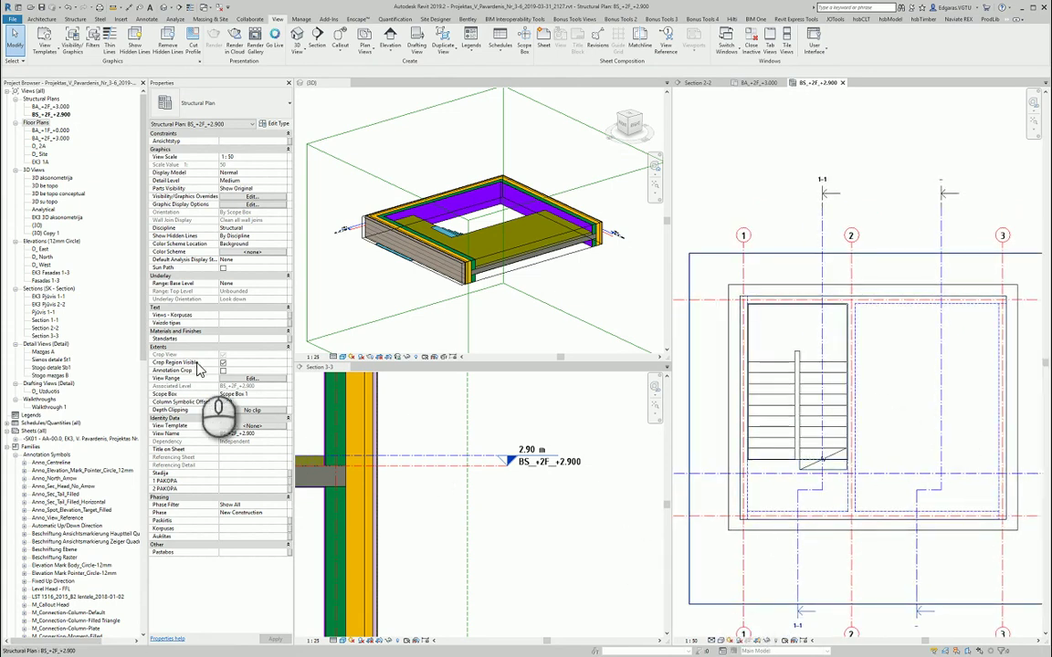
pyautogui.click(223, 362)
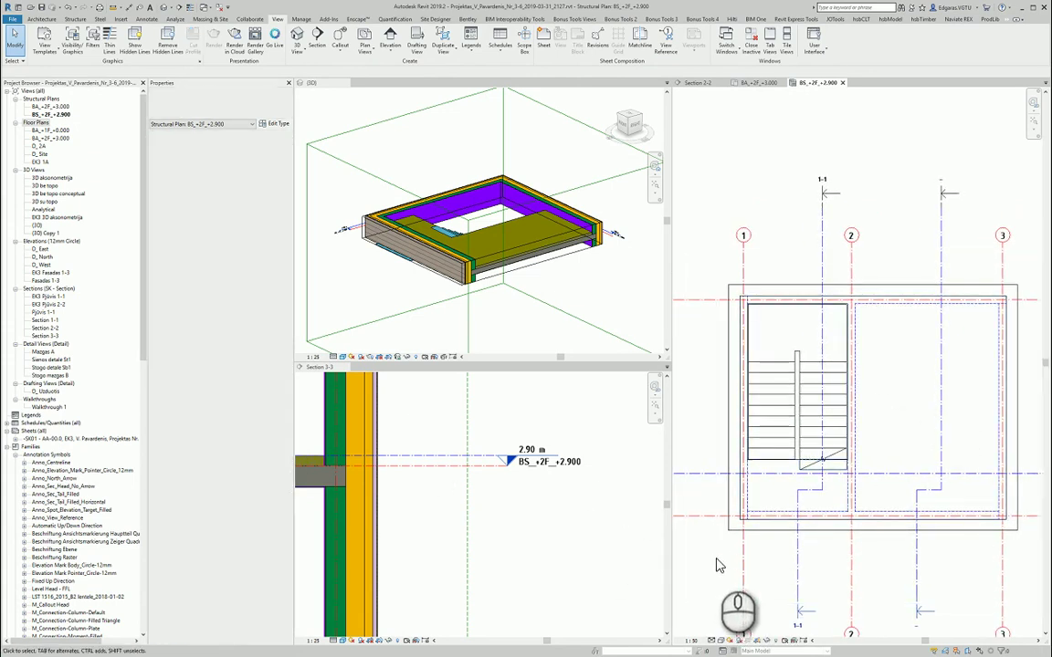
pyautogui.click(715, 558)
pyautogui.moveTo(798, 565); pyautogui.dragTo(829, 542, button='middle')
pyautogui.scroll(-1, 859, 437)
pyautogui.moveTo(989, 559); pyautogui.dragTo(979, 569, button='middle')
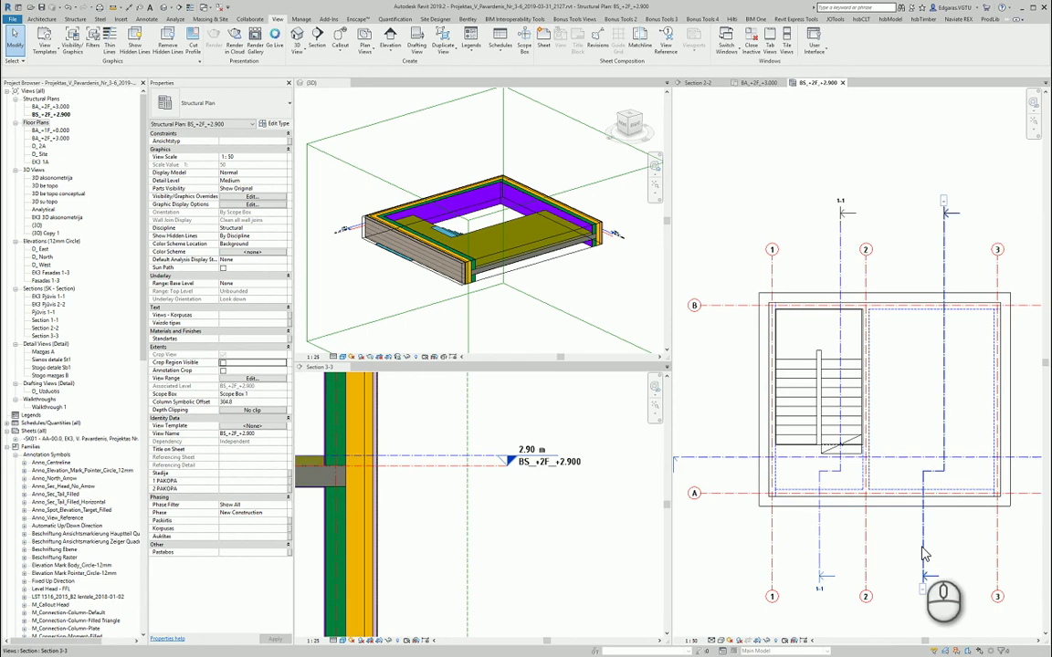
# Step: Inspect the layer structure of the Perdanga 02 310 mm floor type from the 3D view, leaving it unchanged
pyautogui.scroll(4, 539, 265)
pyautogui.click(538, 264)
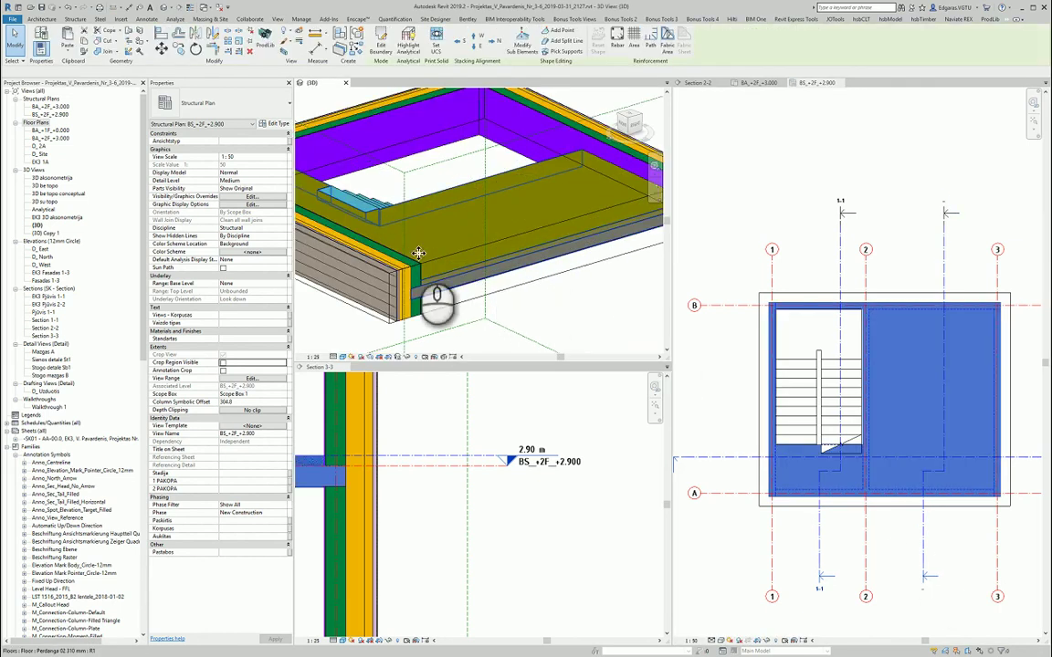
pyautogui.click(272, 124)
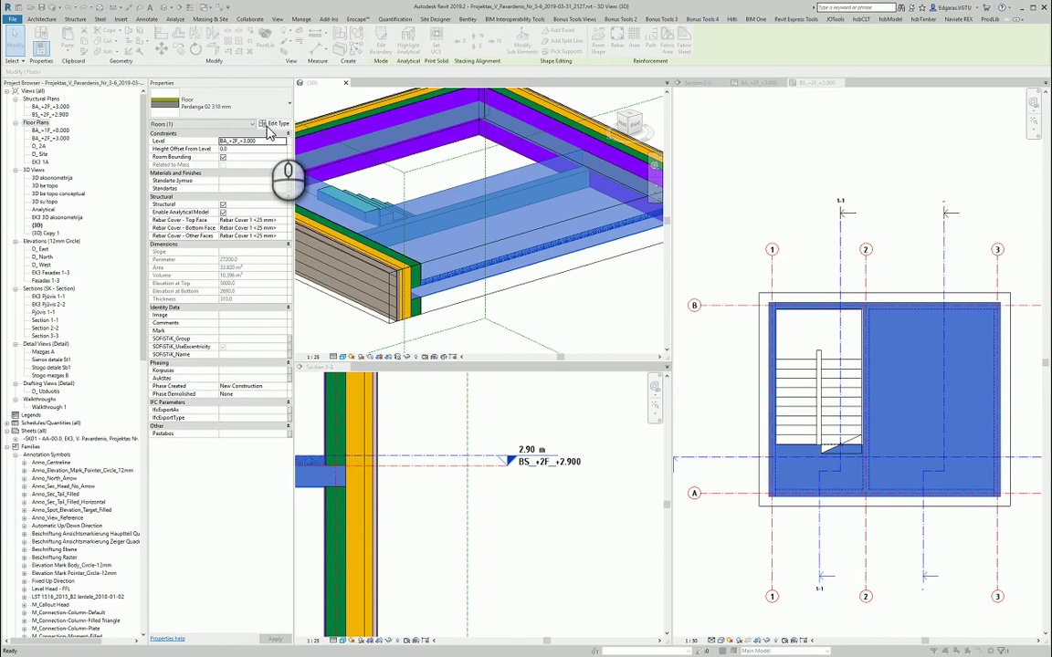
pyautogui.click(303, 260)
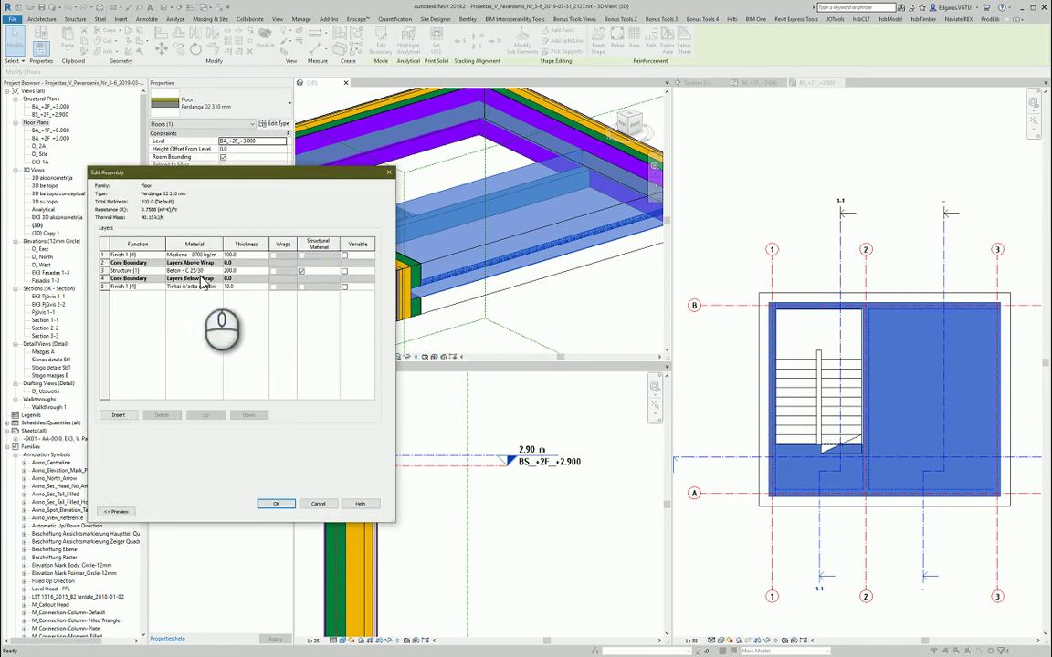
pyautogui.click(390, 173)
pyautogui.click(390, 173)
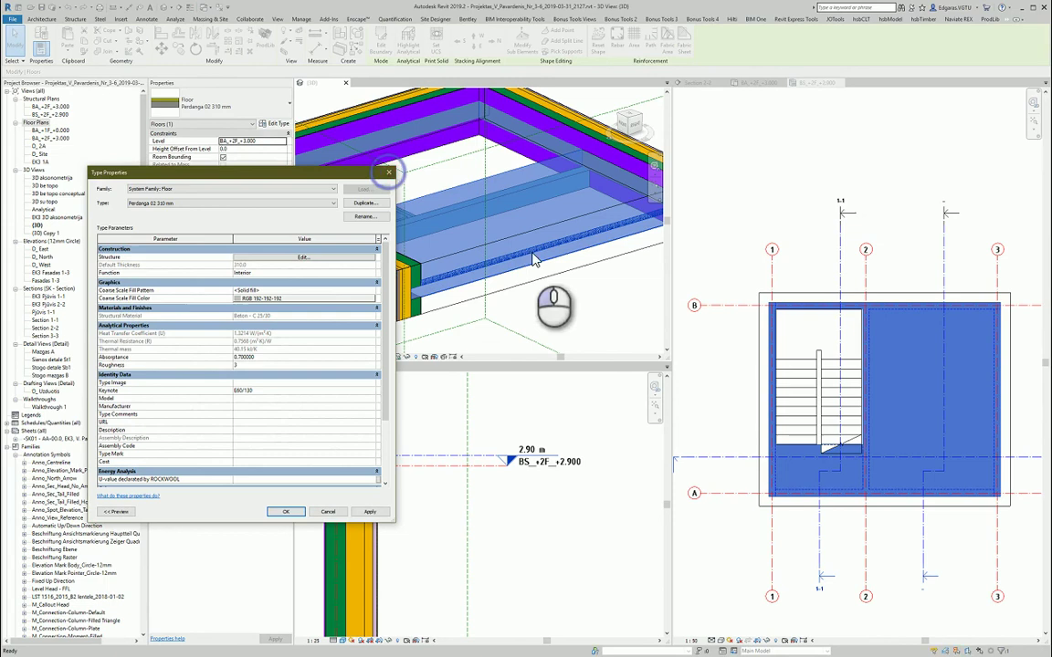
pyautogui.click(618, 297)
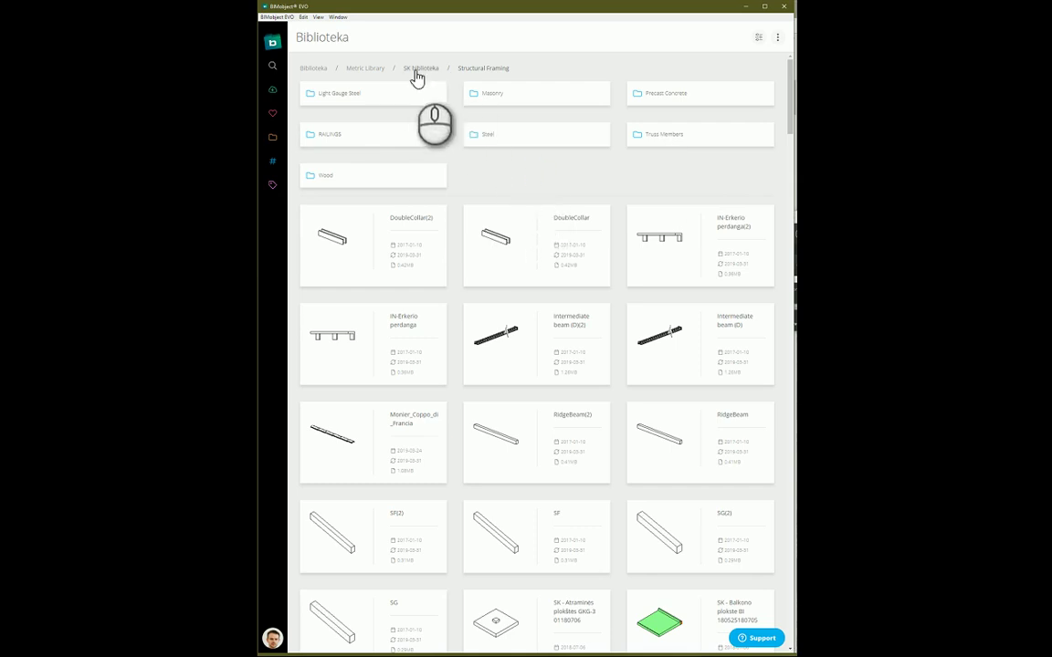
# Step: In the BIMobject EVO library, open the Plokstes kiaurymetos folder under Precast Concrete and browse its hollow core slabs
pyautogui.click(666, 97)
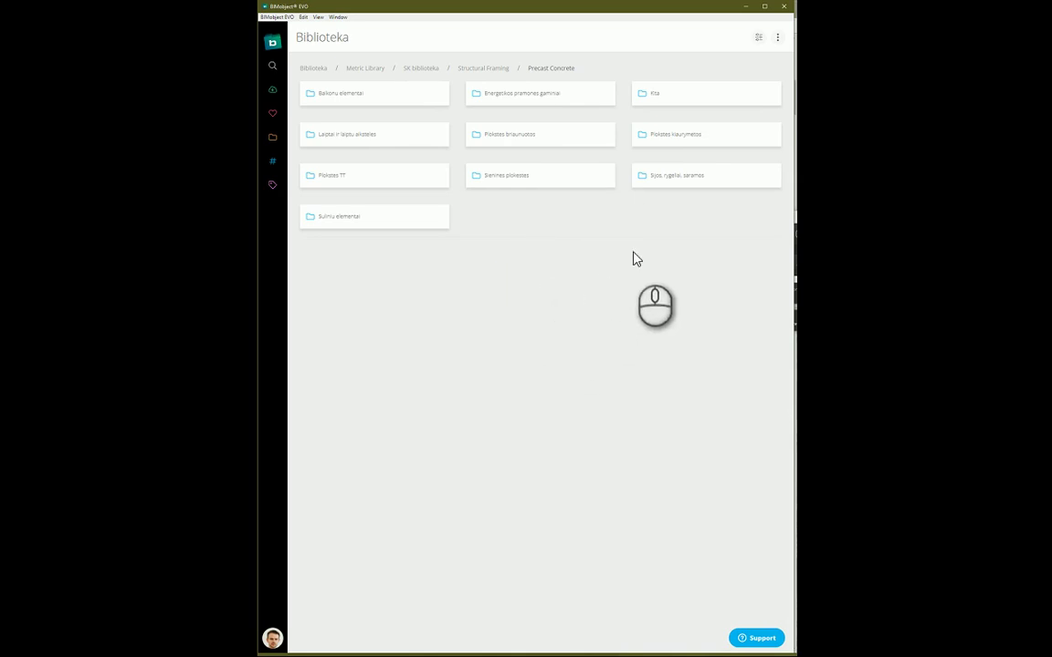
pyautogui.click(677, 143)
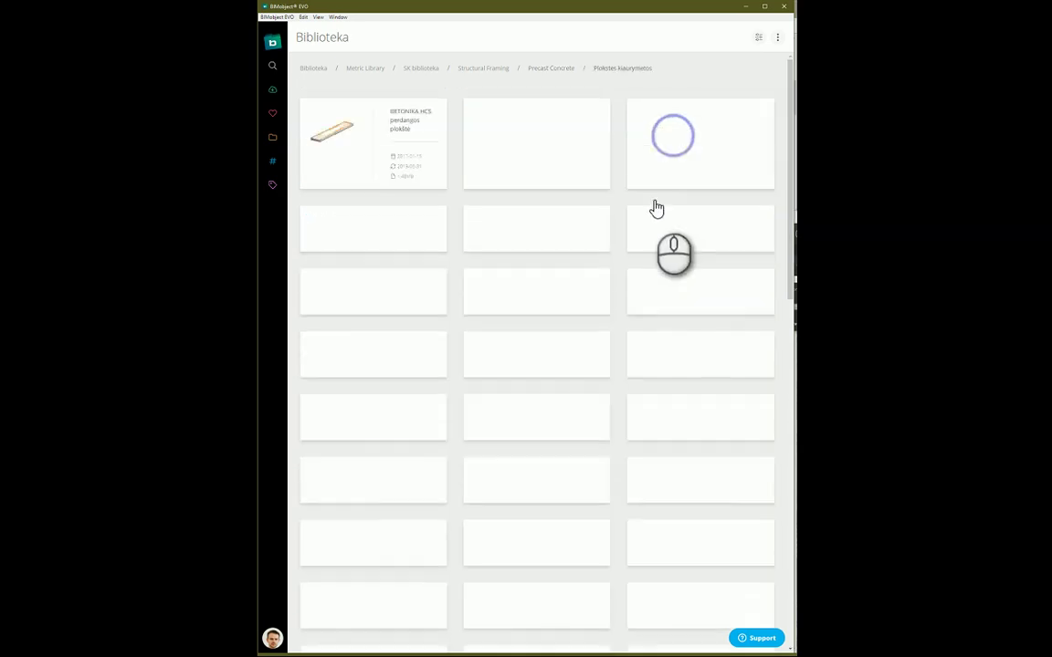
pyautogui.scroll(-3, 621, 274)
pyautogui.scroll(-15, 623, 280)
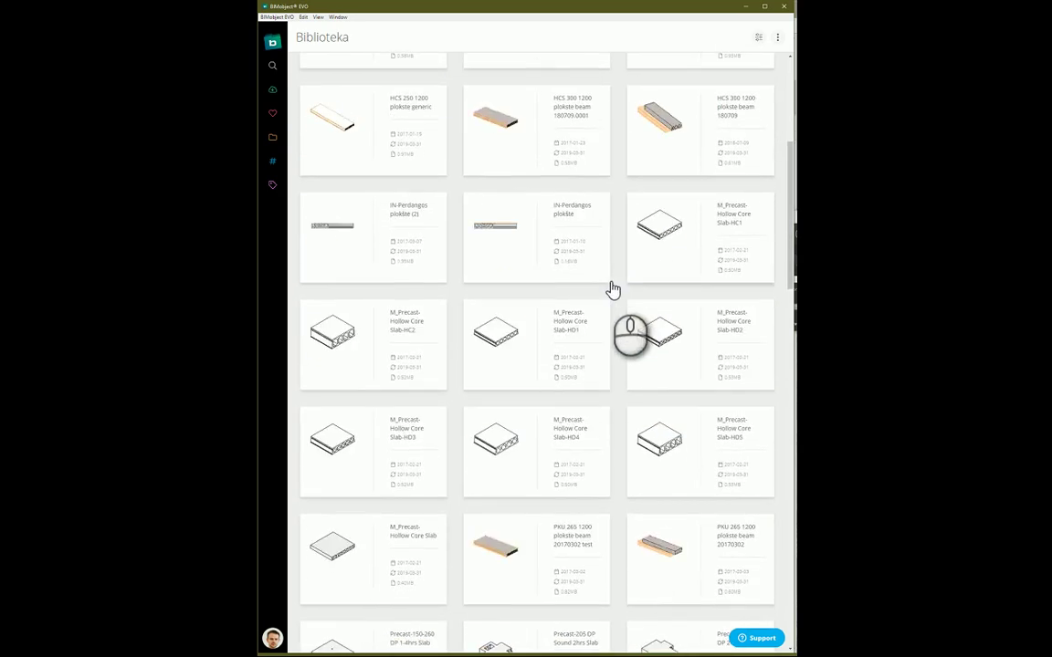
pyautogui.scroll(-5, 585, 342)
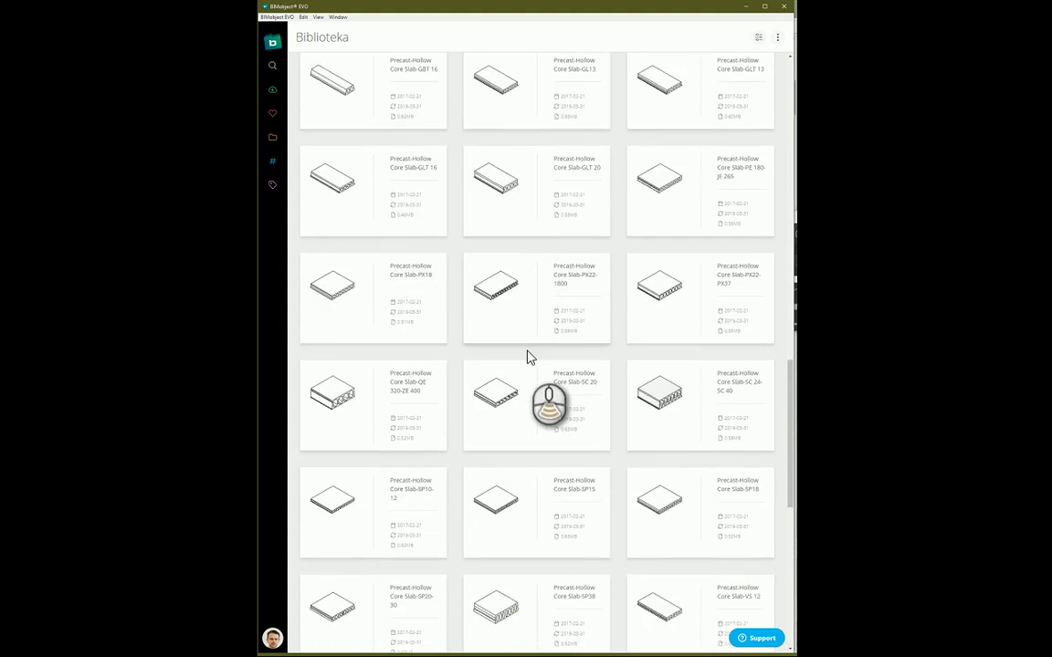
pyautogui.scroll(-5, 443, 375)
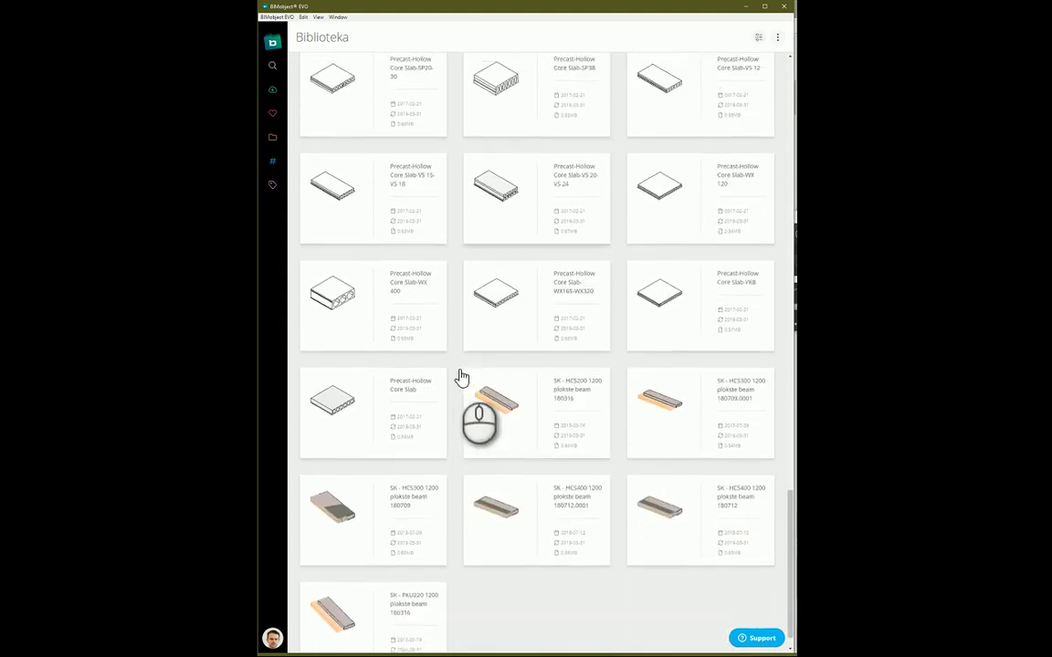
# Step: Load the M_Precast-Hollow Core Slab family from the library into the Revit project
pyautogui.scroll(2, 461, 375)
pyautogui.scroll(1, 463, 376)
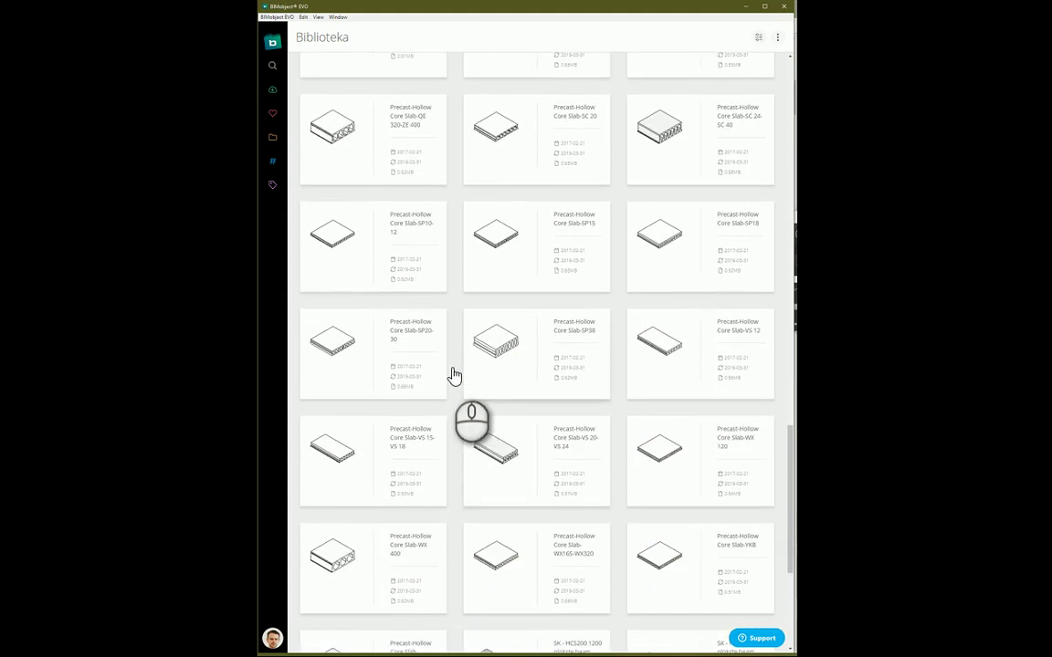
pyautogui.scroll(2, 454, 375)
pyautogui.scroll(3, 451, 385)
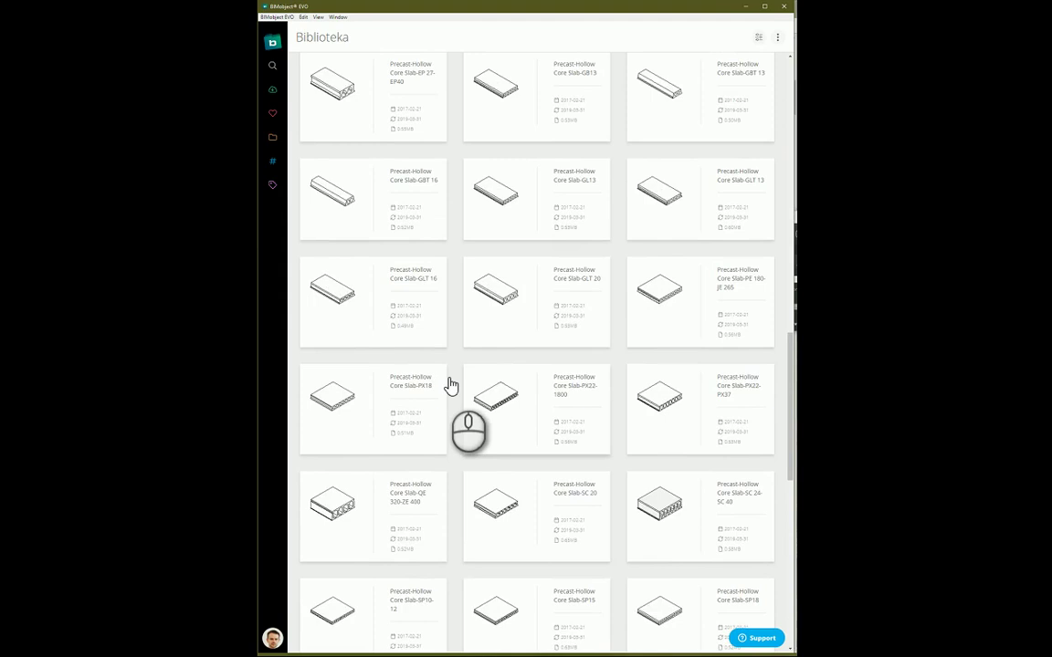
pyautogui.scroll(2, 450, 385)
pyautogui.scroll(2, 452, 384)
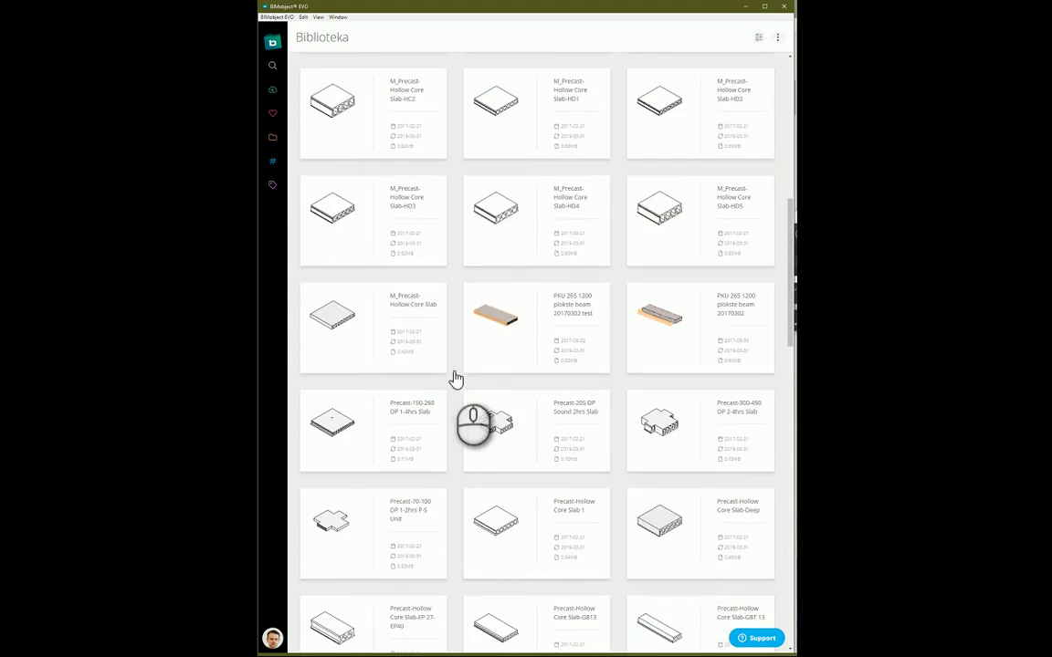
pyautogui.click(372, 346)
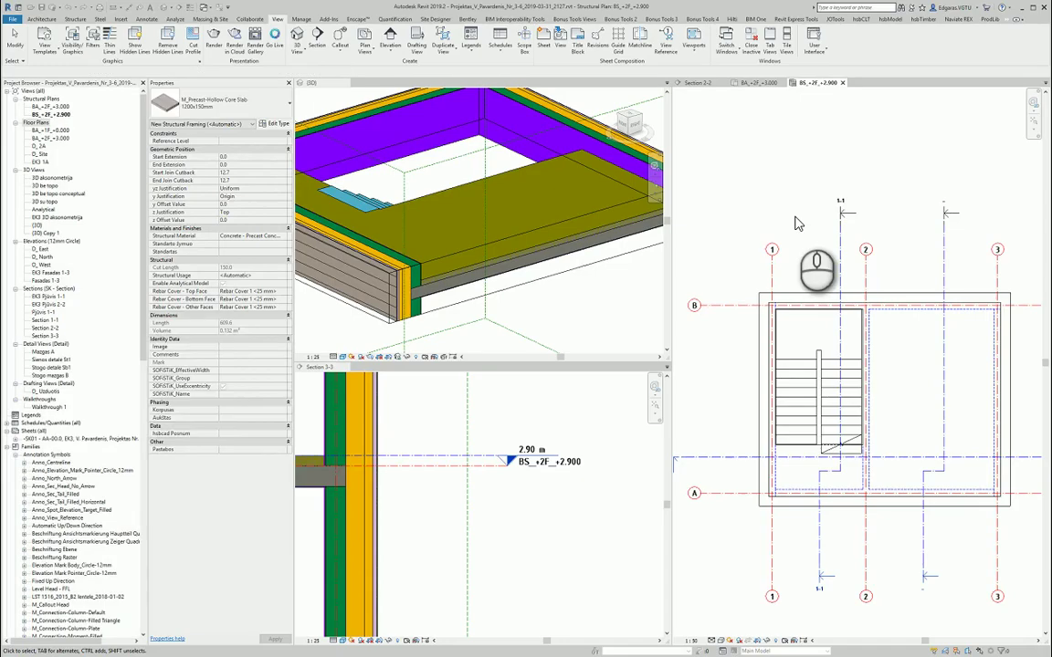
# Step: Start placing a structural beam in the plan and choose the M_Precast-Hollow Core Slab 1200x200mm type
pyautogui.moveTo(819, 196); pyautogui.dragTo(752, 217, button='middle')
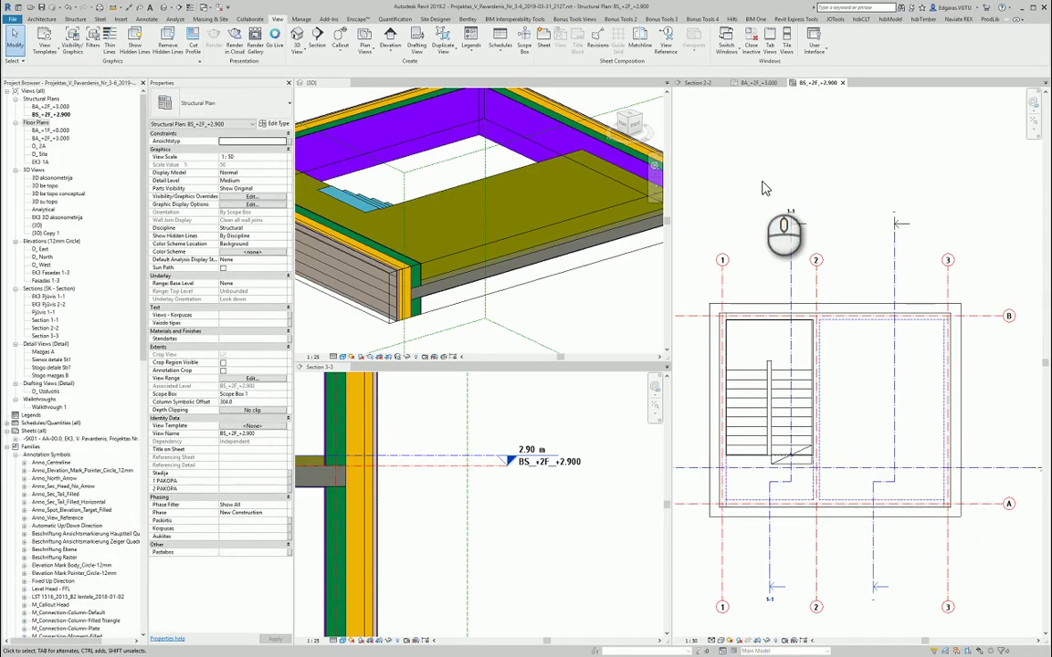
pyautogui.click(73, 19)
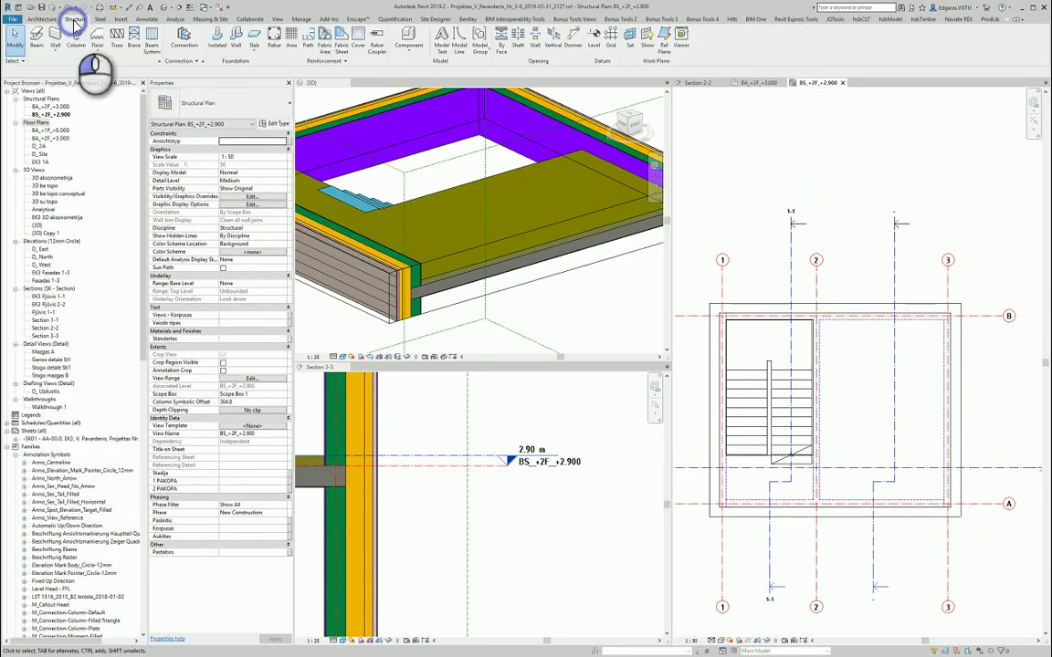
pyautogui.click(34, 34)
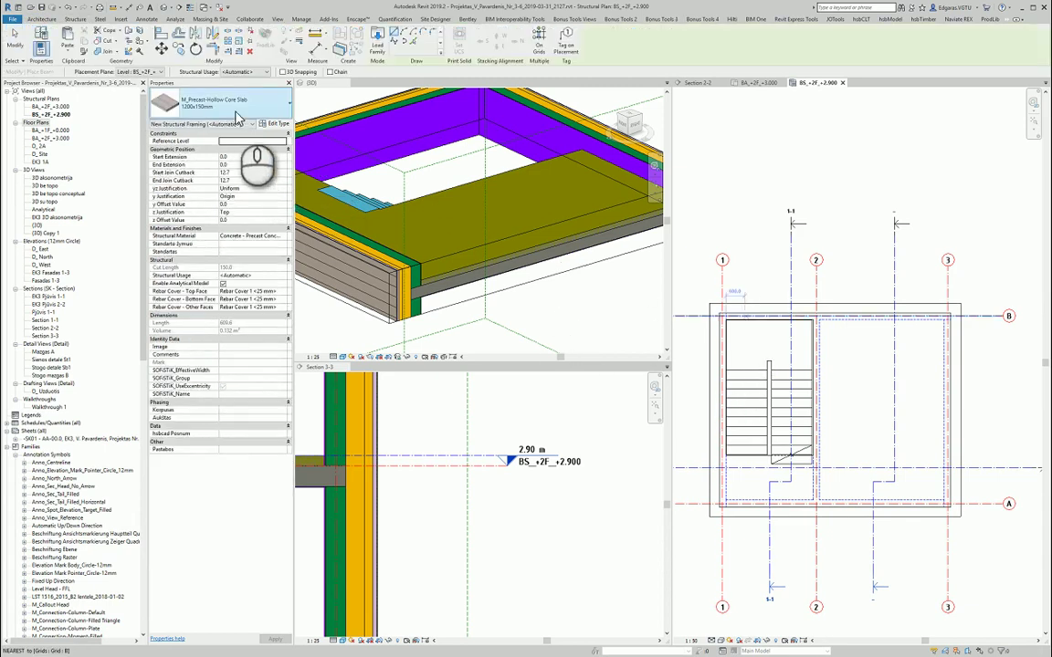
pyautogui.click(232, 109)
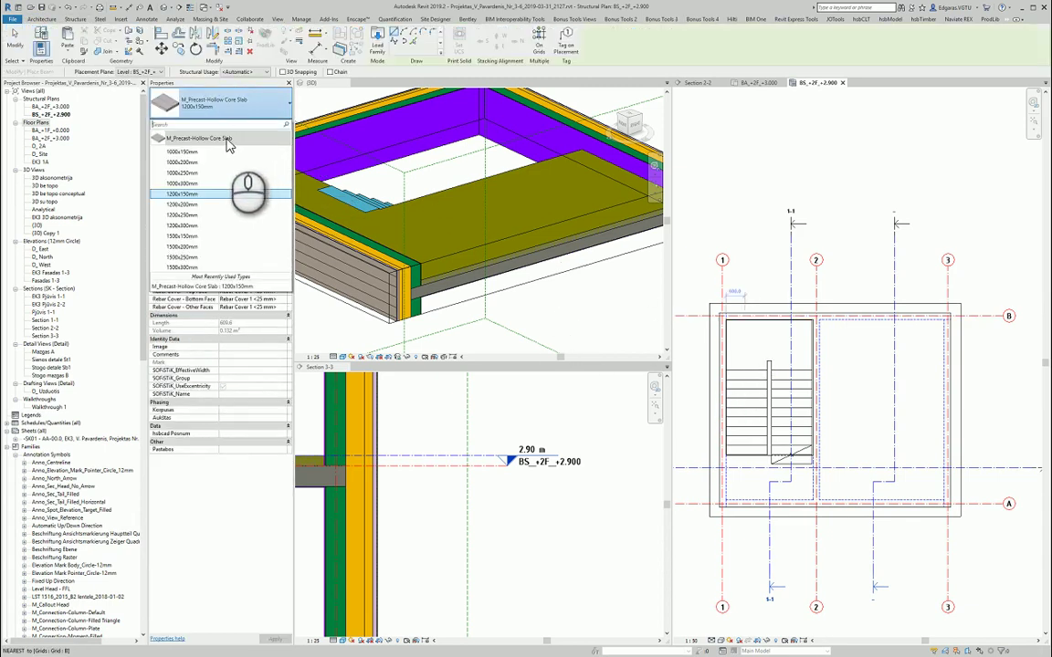
pyautogui.click(187, 204)
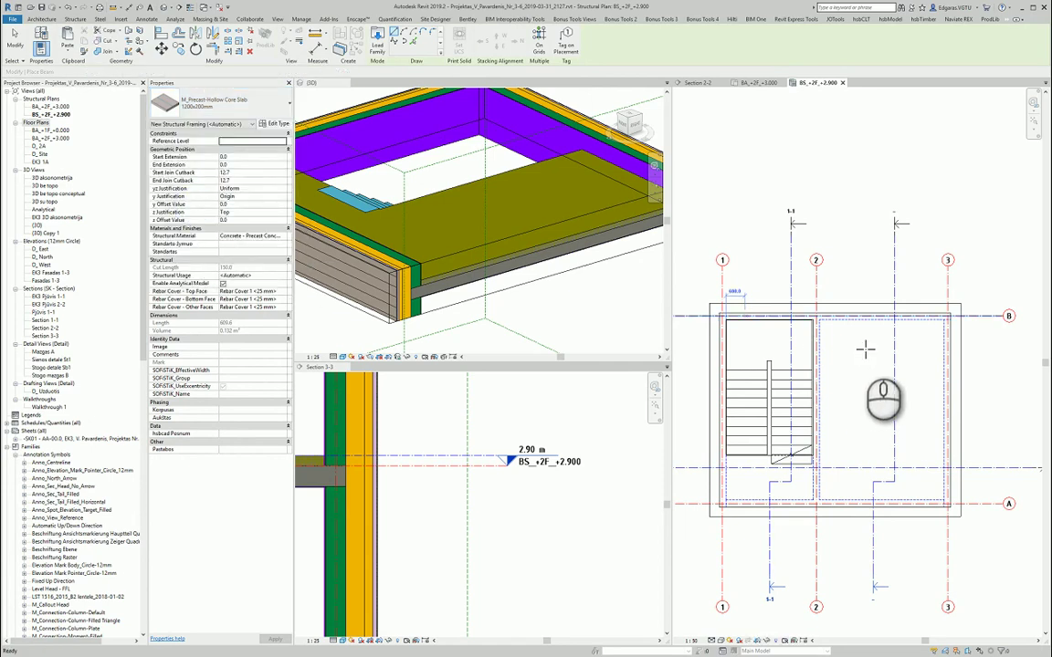
# Step: Place a hollow core slab from grid B to grid A between grids 2 and 3, on level BS_+2F_+2.900 with automatic structural usage
pyautogui.press('b')
pyautogui.press('m')
pyautogui.scroll(2, 928, 365)
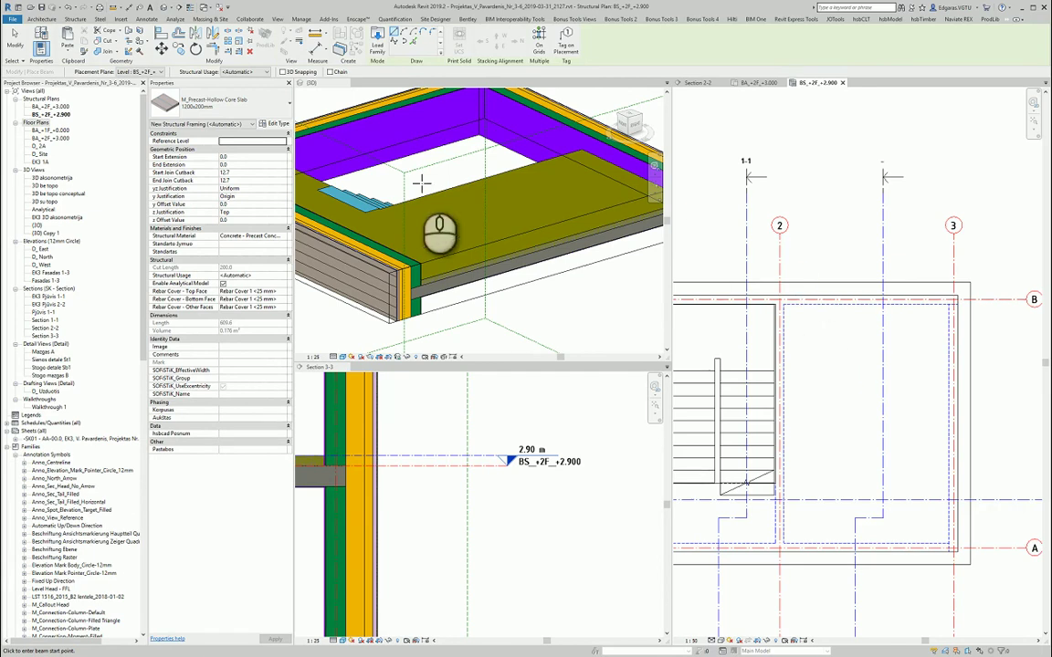
pyautogui.click(148, 72)
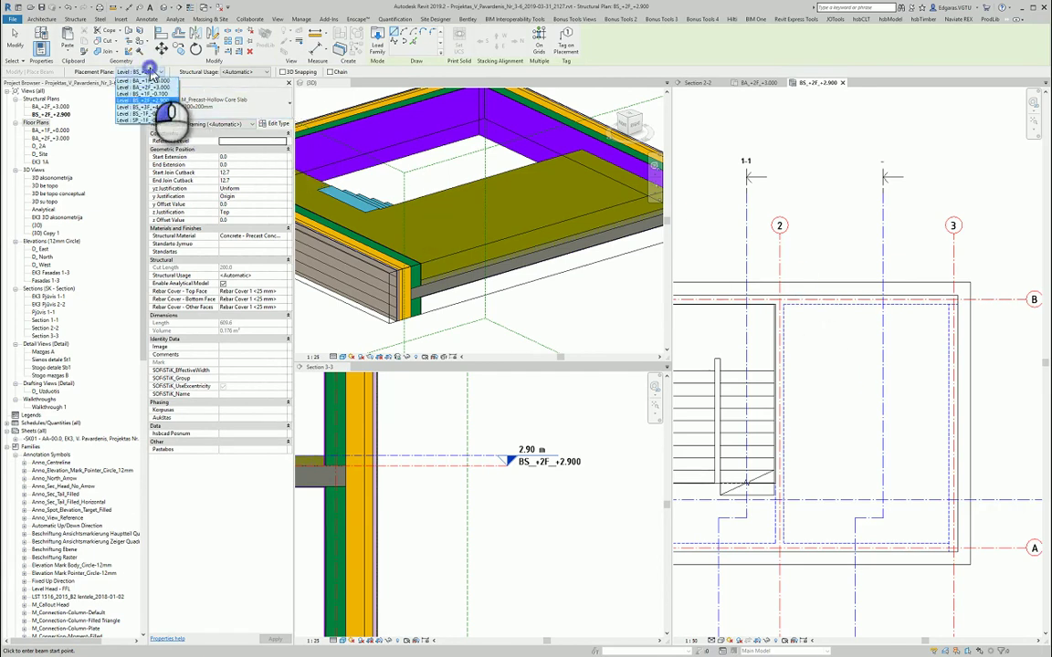
pyautogui.click(148, 73)
pyautogui.click(244, 72)
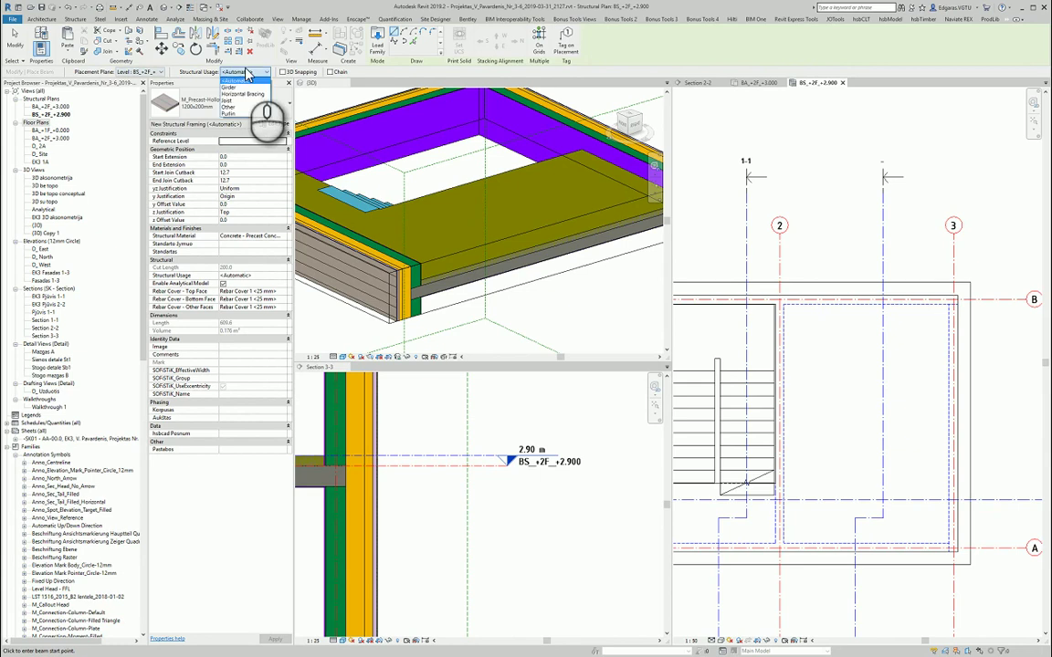
pyautogui.click(245, 73)
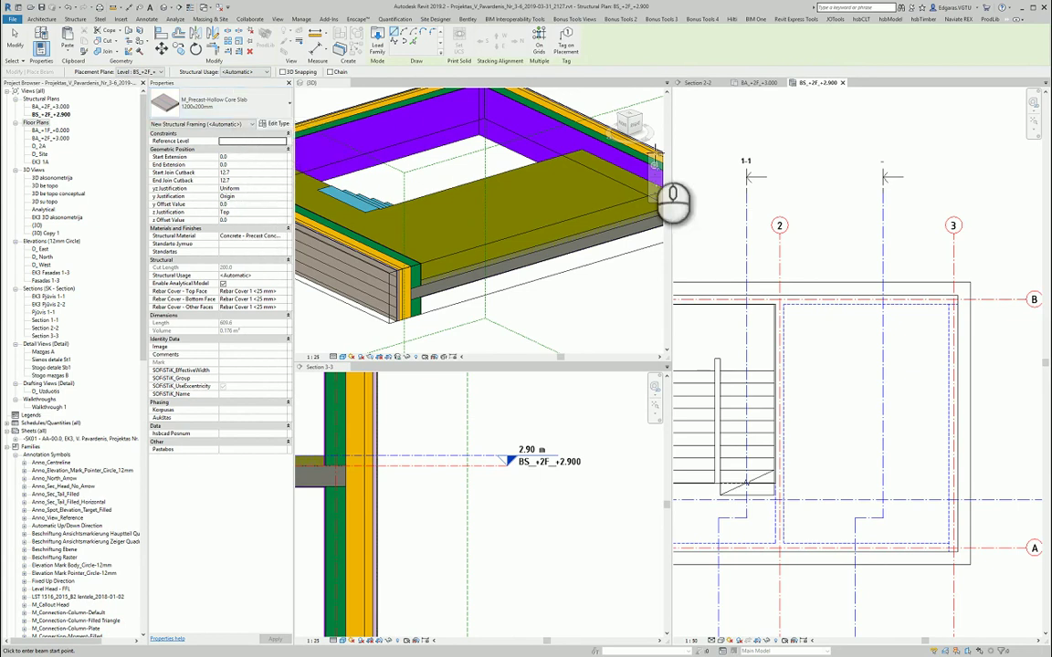
pyautogui.click(827, 303)
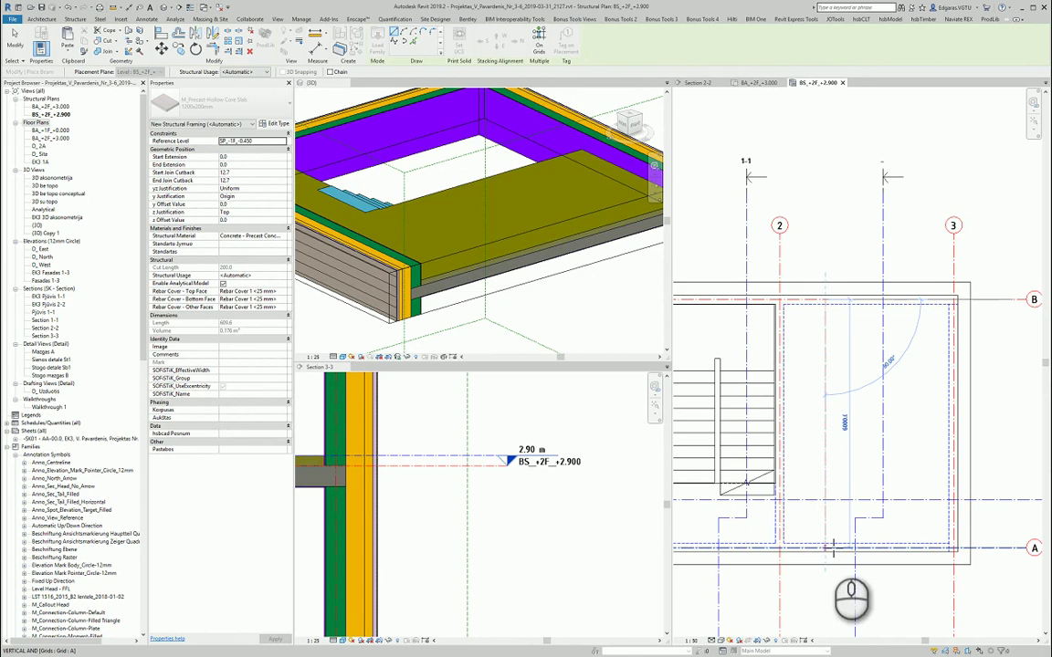
pyautogui.click(831, 547)
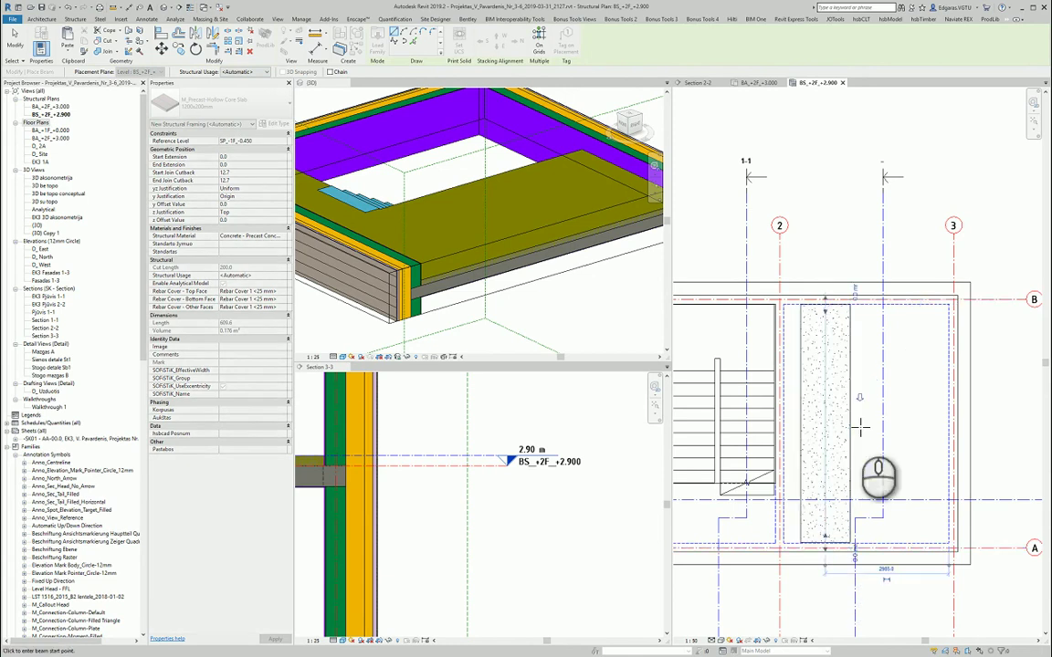
pyautogui.press('Escape')
pyautogui.press('Escape')
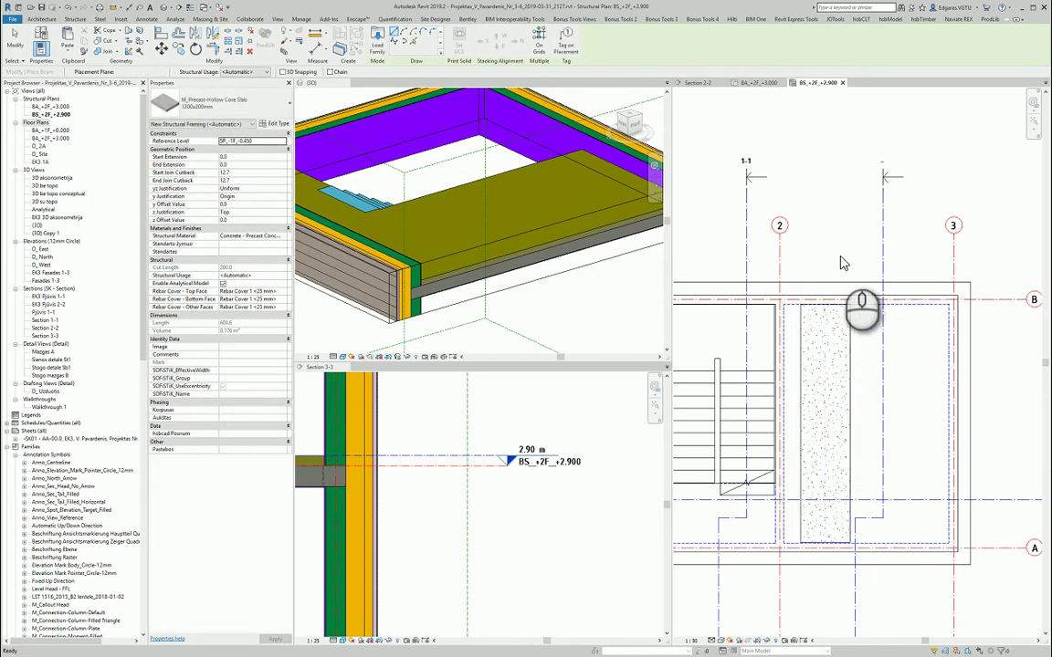
# Step: Select the placed hollow core slab and disallow the join at its end on grid A
pyautogui.click(848, 337)
pyautogui.scroll(7, 827, 302)
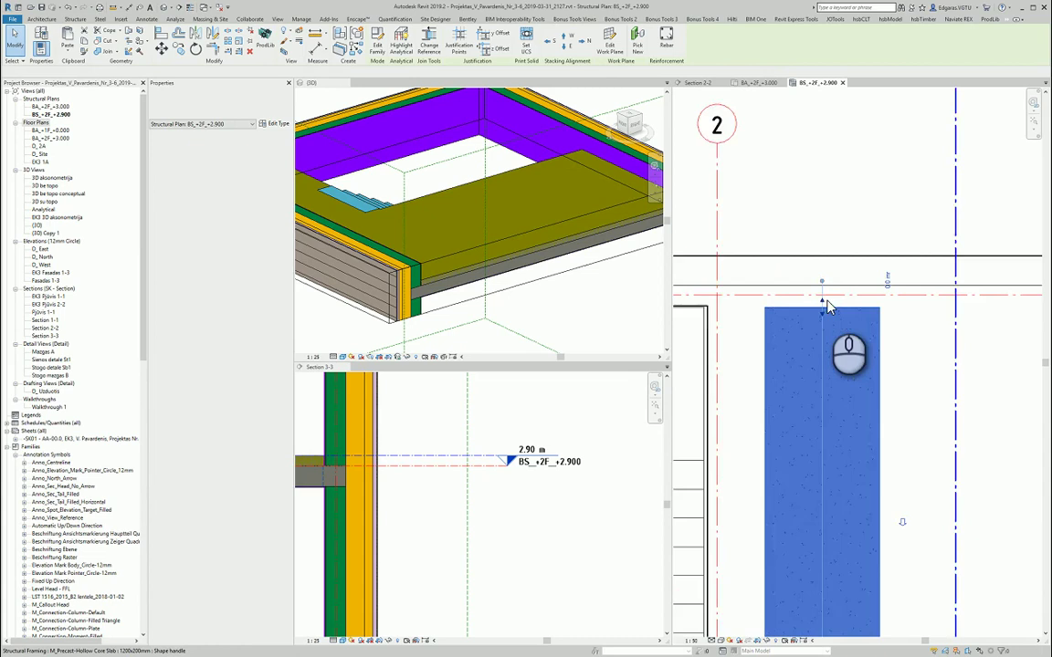
pyautogui.scroll(-6, 848, 261)
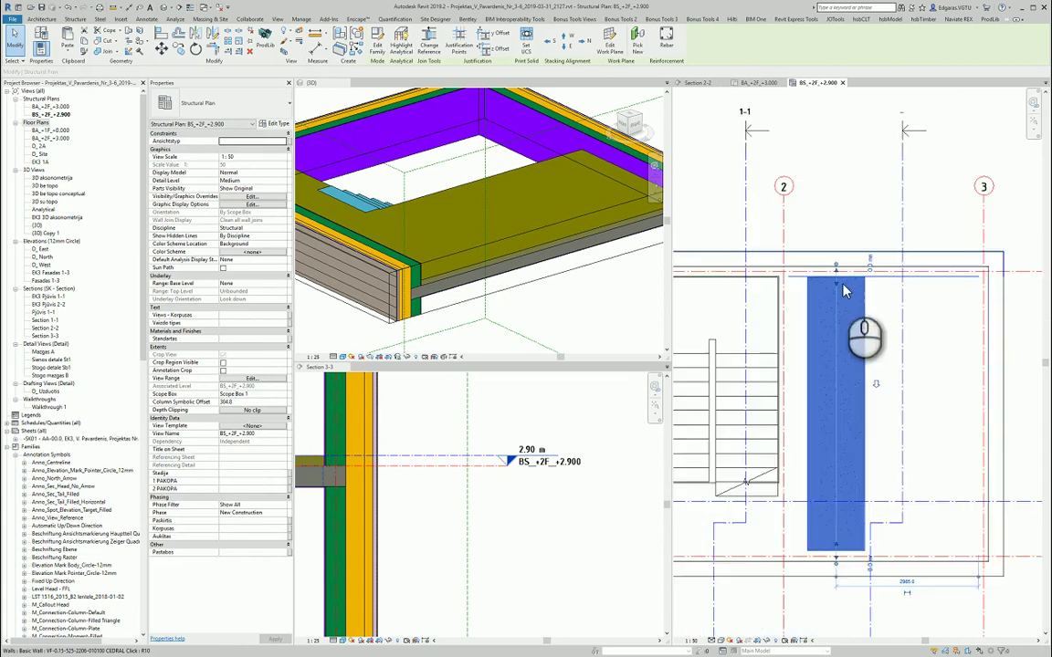
pyautogui.click(841, 491)
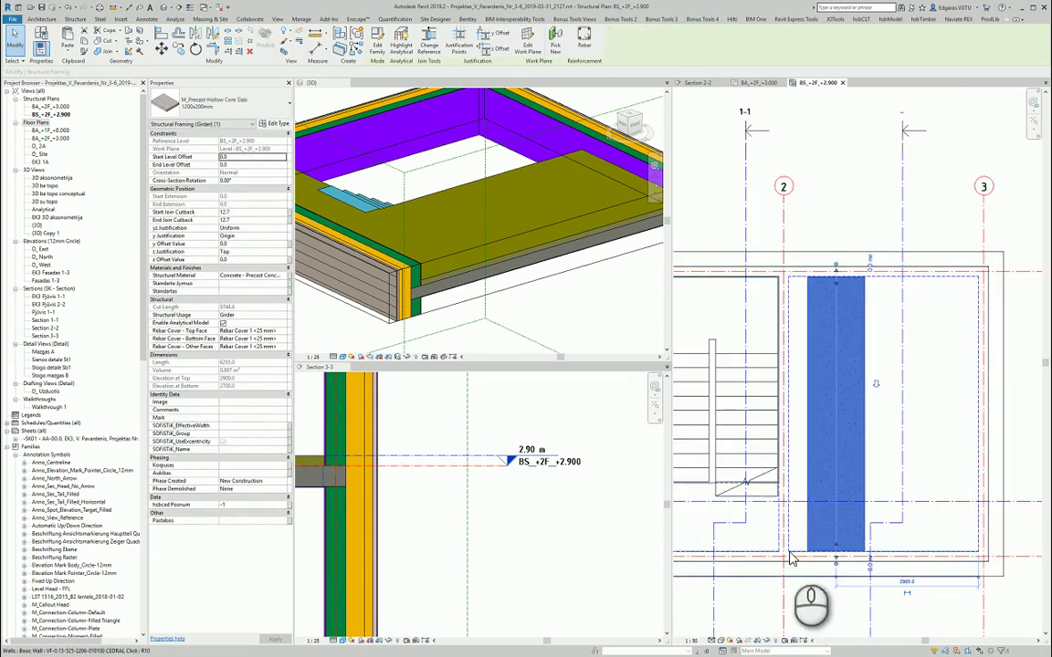
pyautogui.scroll(3, 817, 572)
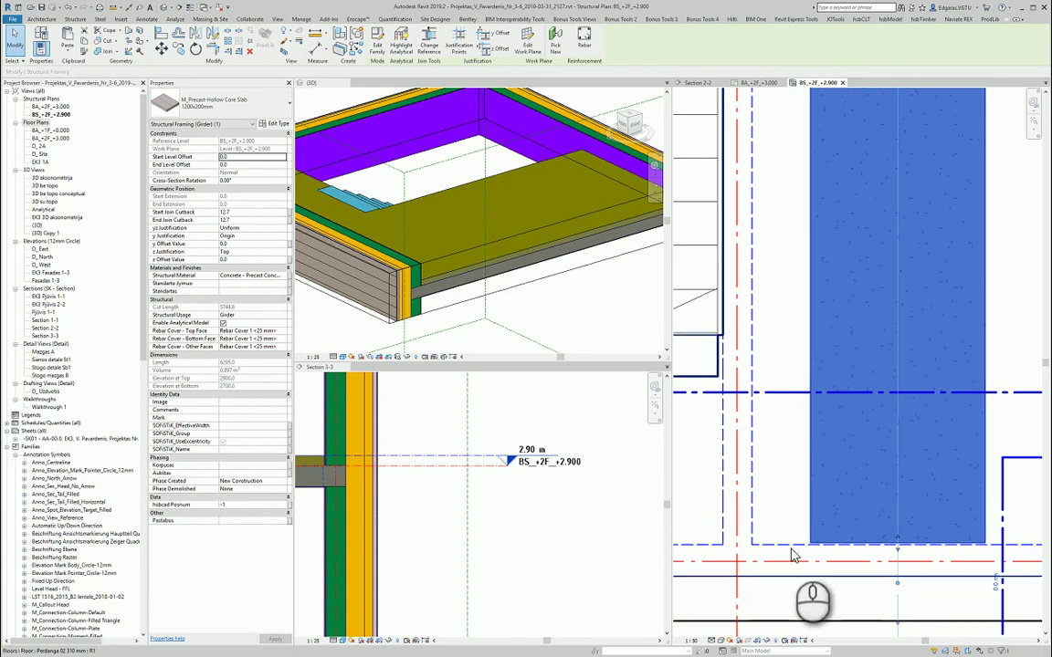
pyautogui.rightClick(900, 584)
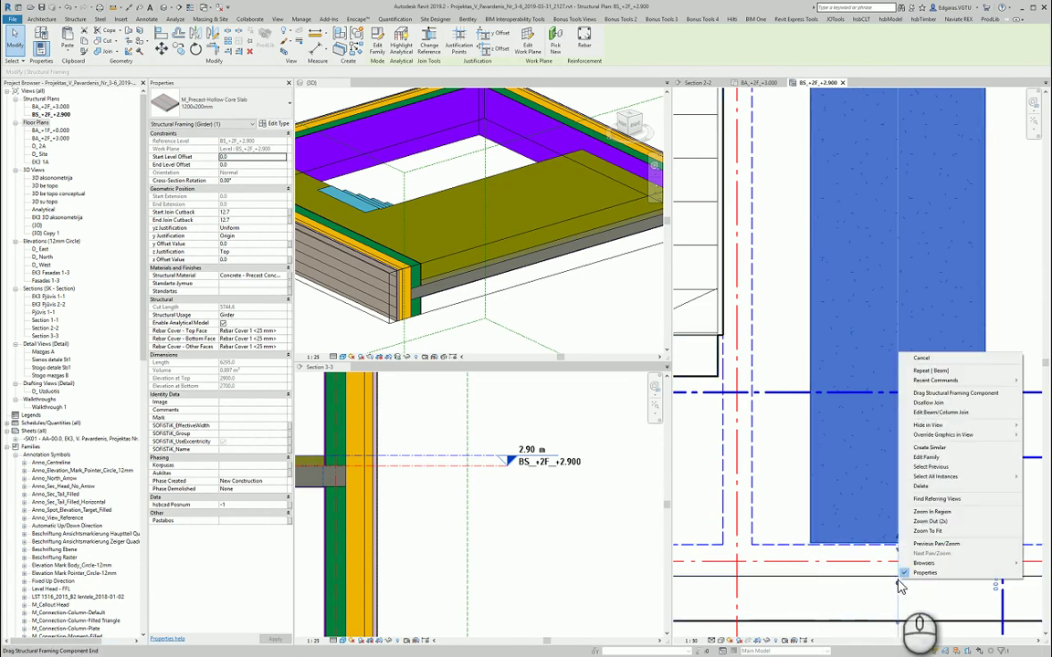
pyautogui.click(941, 404)
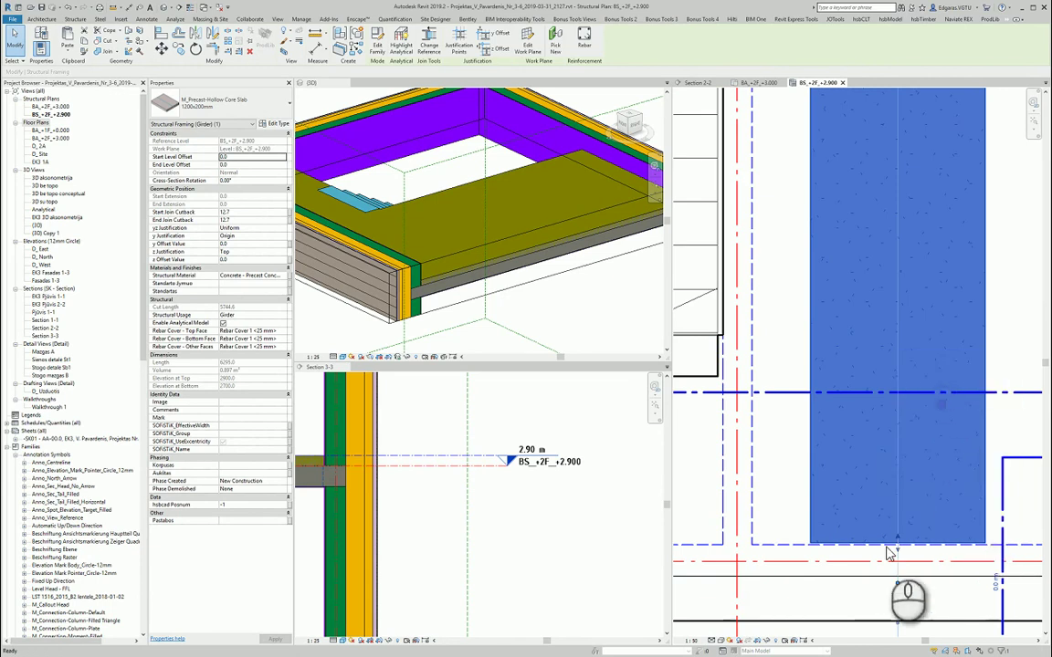
# Step: Disallow the join at the hollow core slab's other end on grid B
pyautogui.scroll(-5, 890, 550)
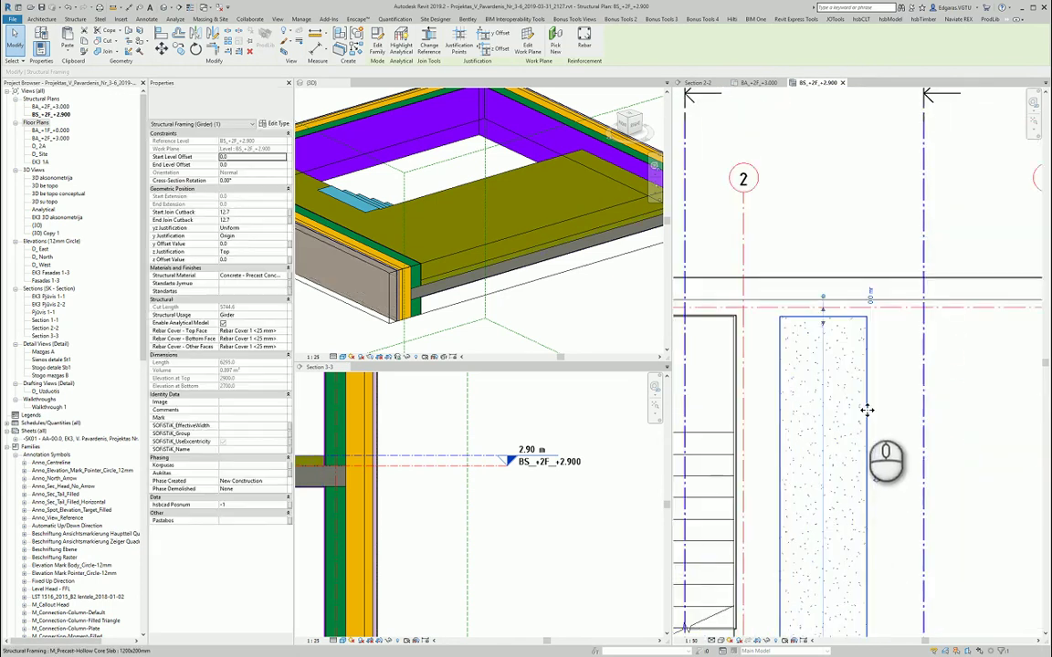
pyautogui.scroll(3, 816, 312)
pyautogui.rightClick(835, 288)
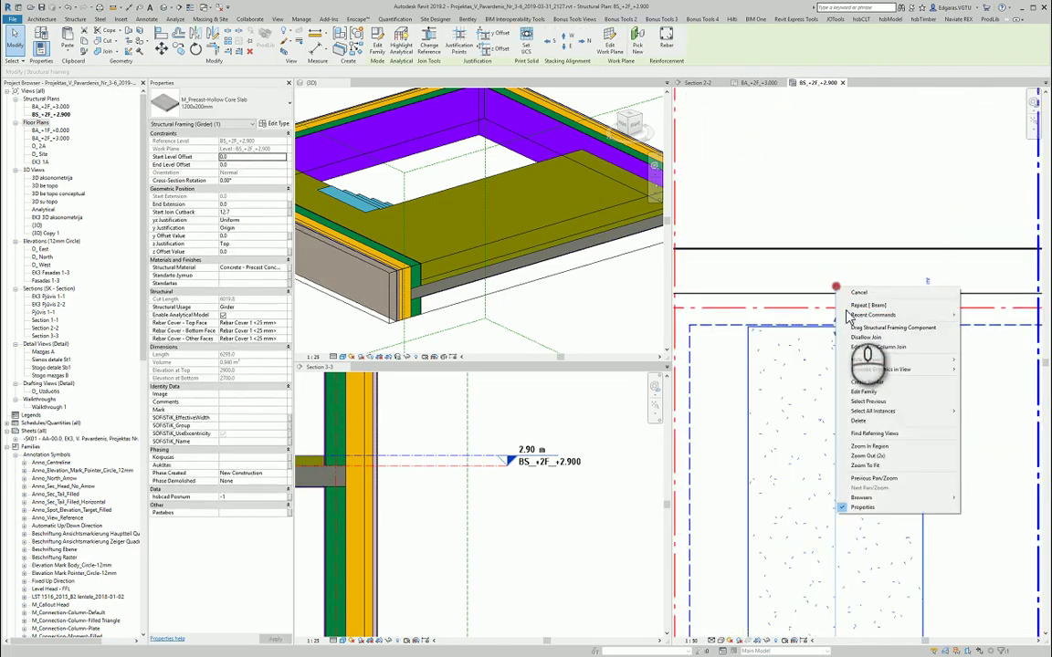
pyautogui.click(864, 339)
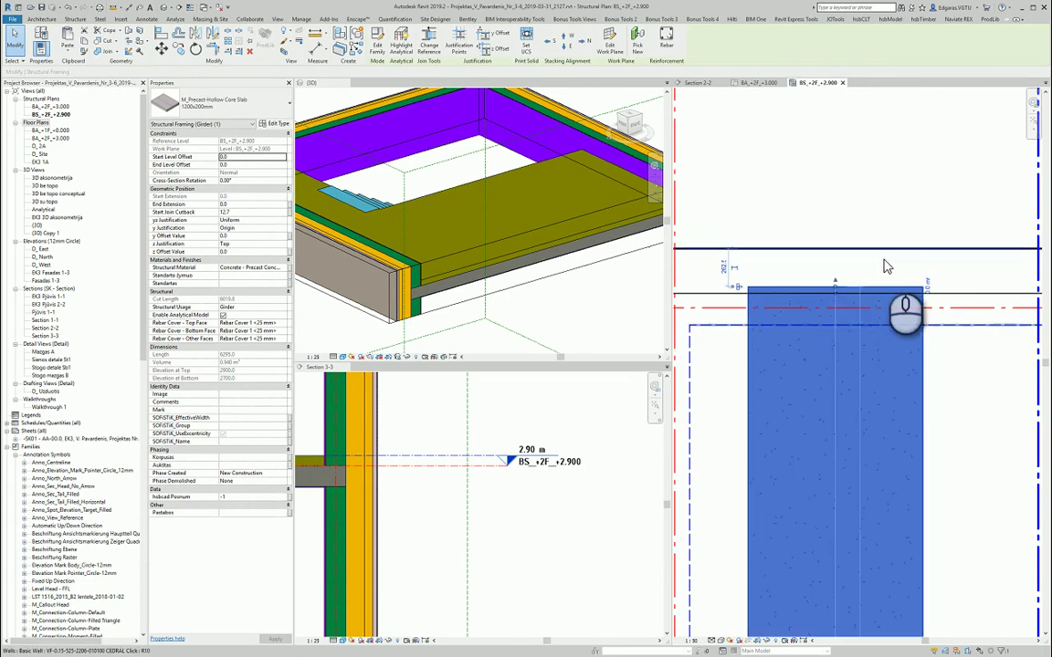
pyautogui.scroll(-2, 819, 301)
pyautogui.scroll(-3, 819, 301)
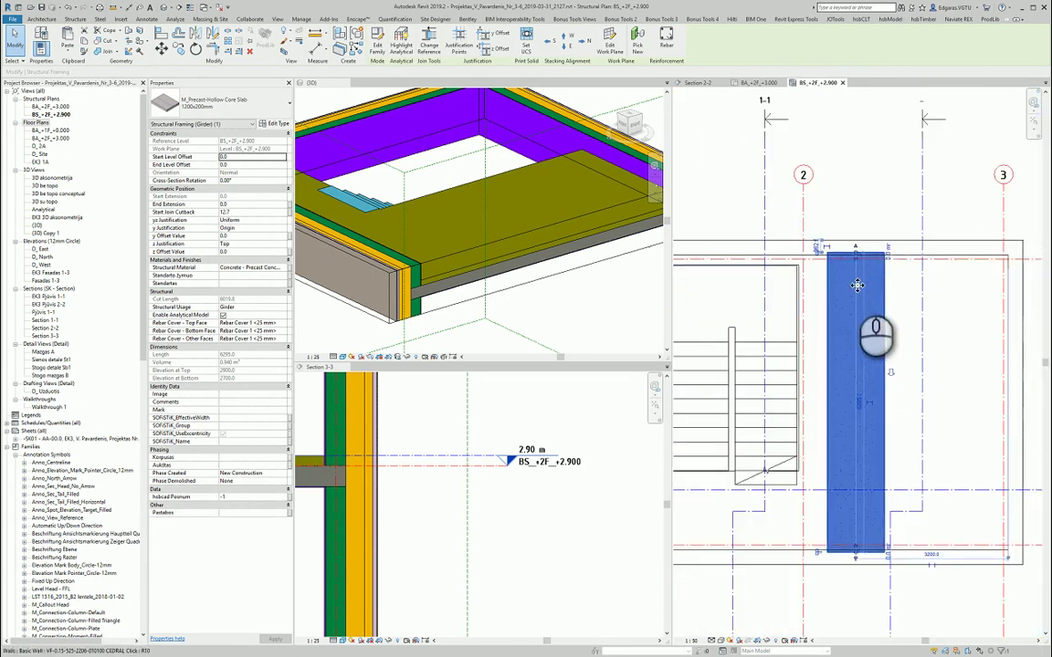
# Step: Move the hollow core slab towards grid 2 until its long edge lines up with the dashed face of the wall
pyautogui.scroll(5, 826, 306)
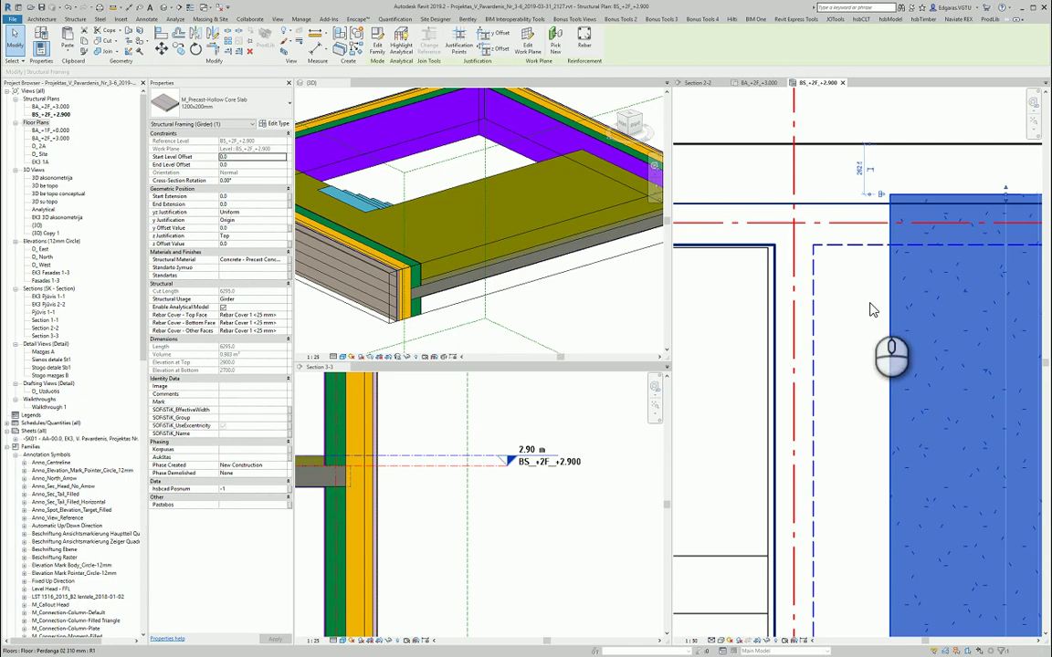
pyautogui.click(161, 48)
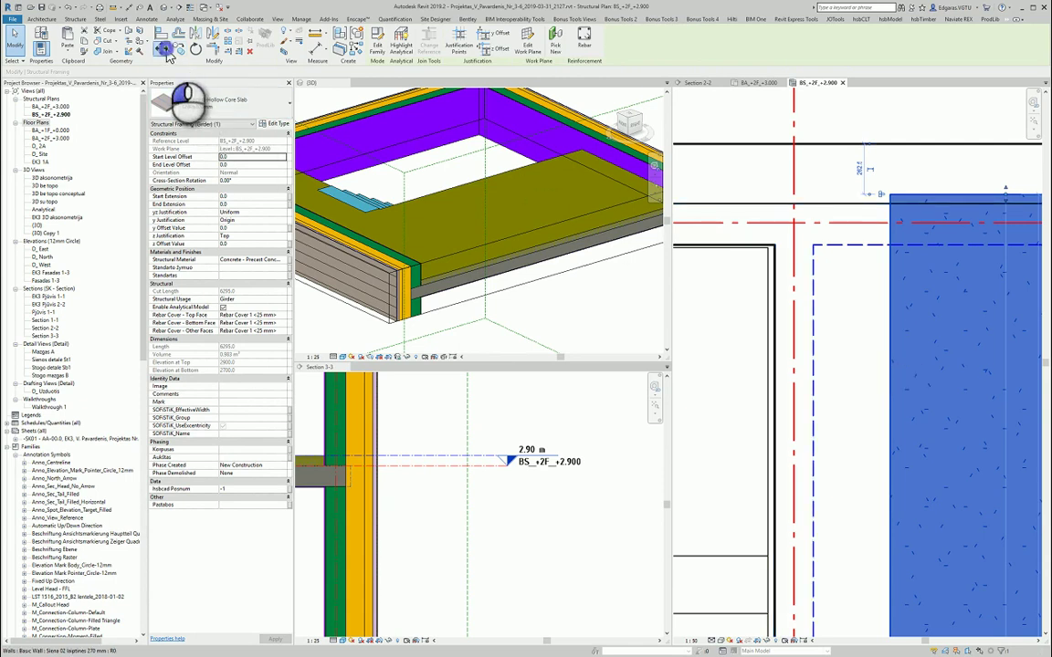
pyautogui.click(813, 388)
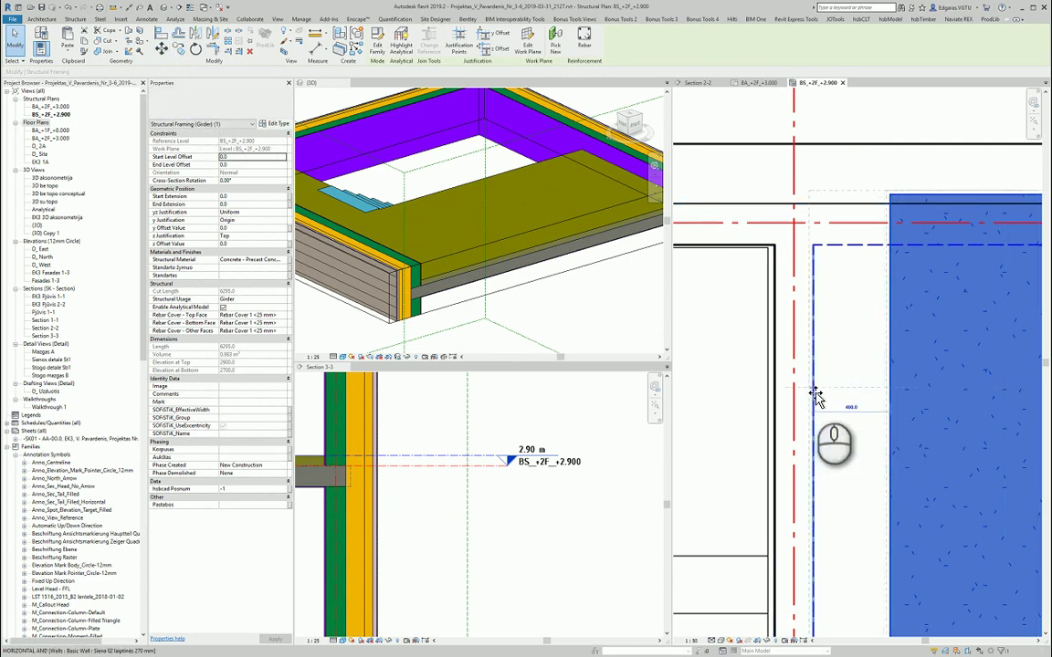
pyautogui.click(798, 393)
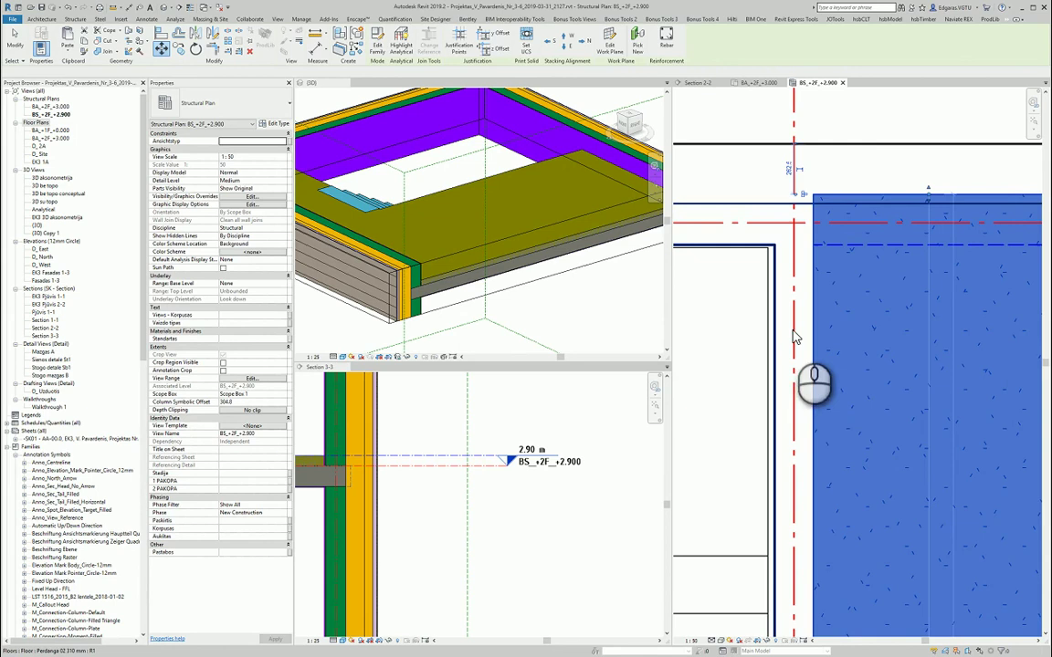
pyautogui.scroll(-2, 798, 375)
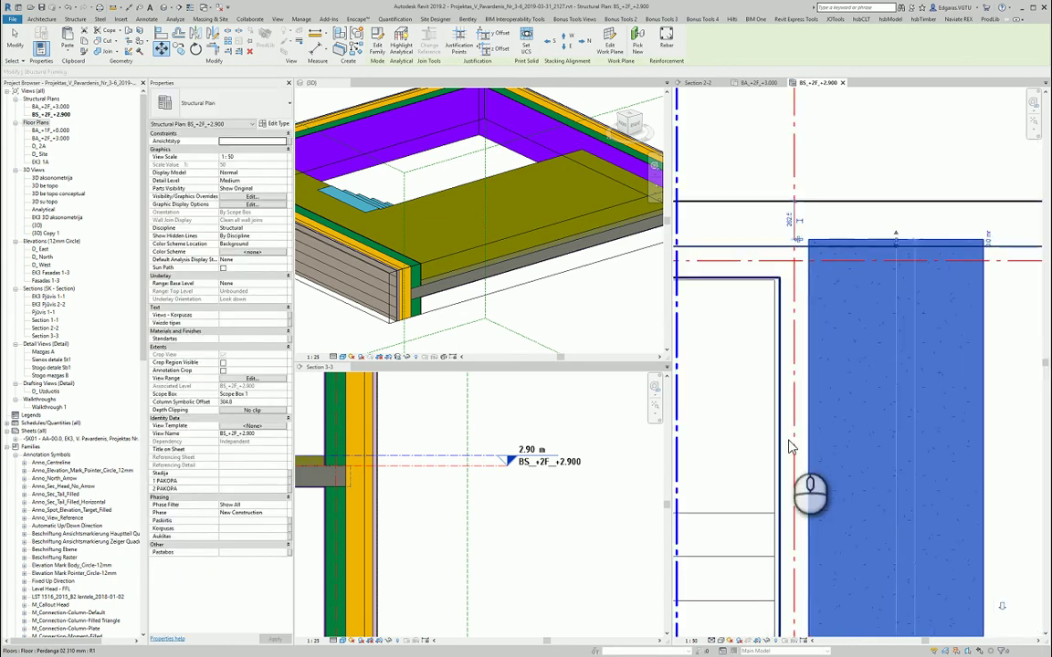
pyautogui.scroll(-2, 796, 418)
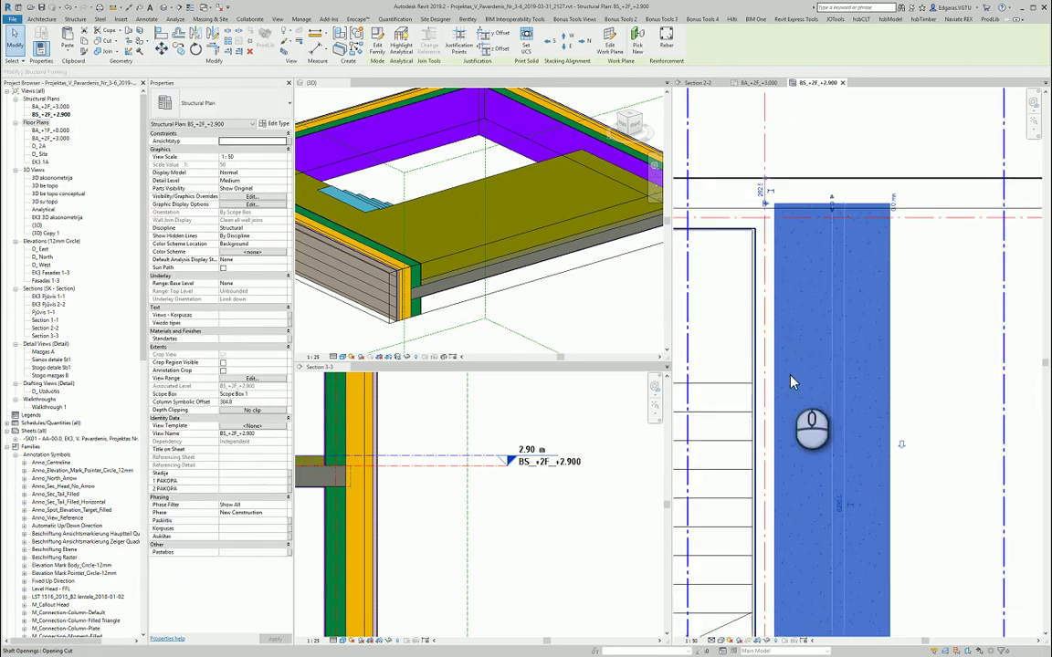
pyautogui.scroll(1, 778, 360)
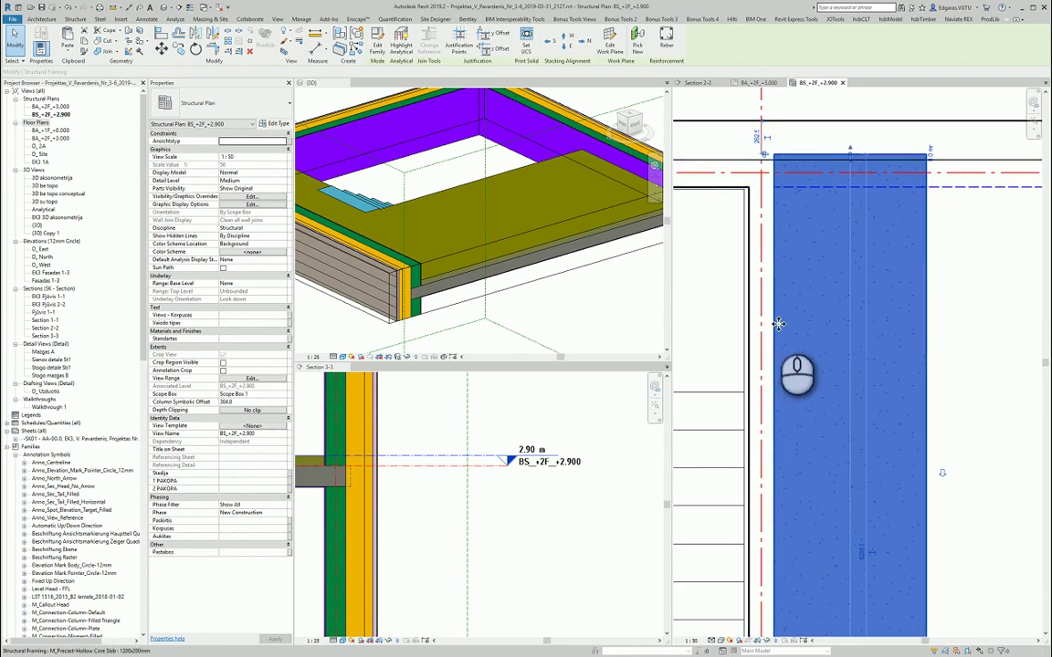
pyautogui.click(778, 324)
pyautogui.scroll(-3, 779, 324)
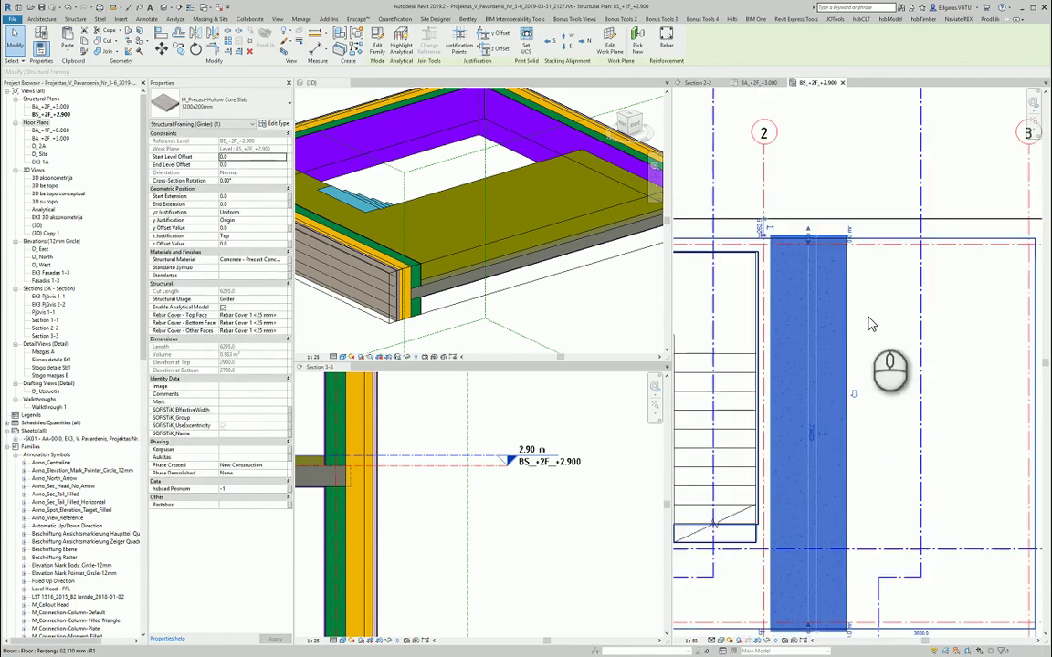
pyautogui.click(847, 190)
pyautogui.scroll(2, 846, 244)
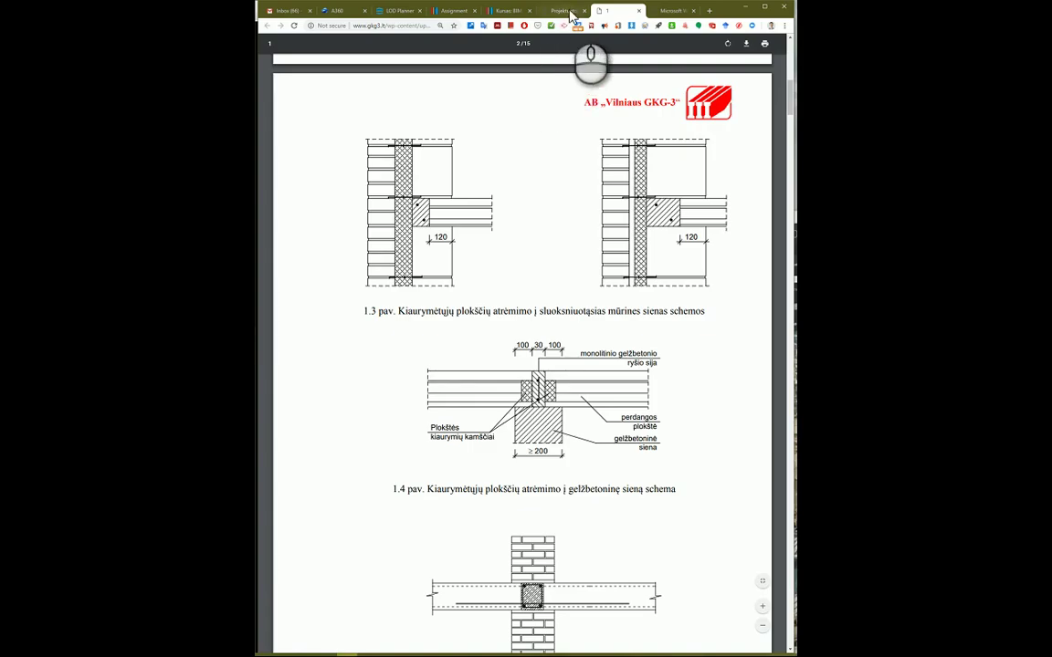
# Step: In the web browser, view the GKG-3 Projektuotojams page and examine the PDF's hollow core slab bearing schemes, figures 1.3 to 1.5
pyautogui.click(566, 11)
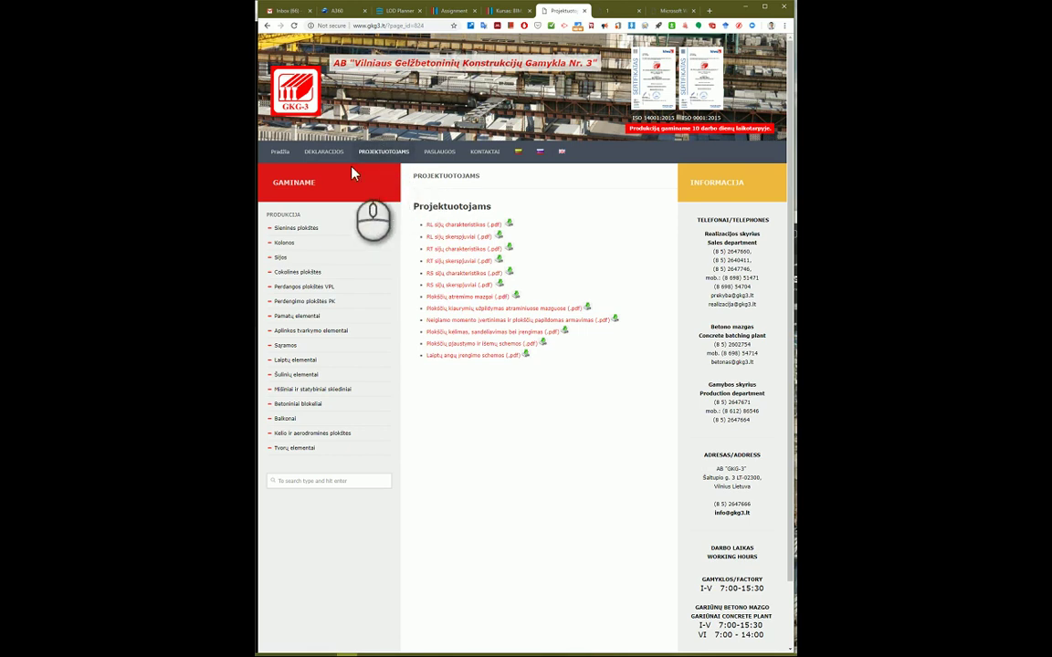
pyautogui.click(610, 11)
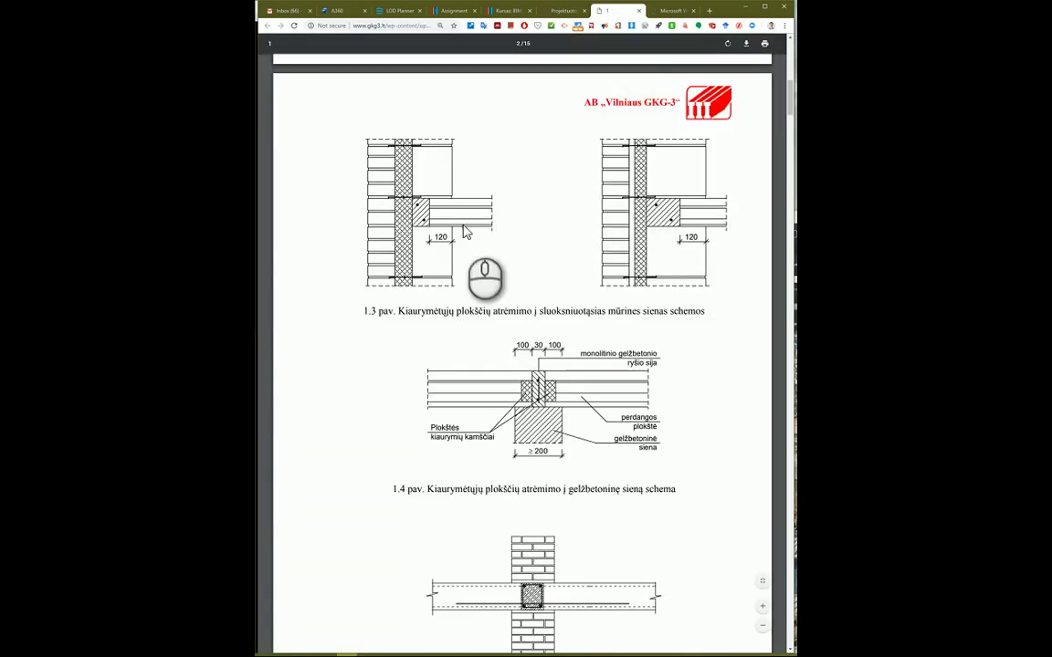
pyautogui.scroll(2, 460, 252)
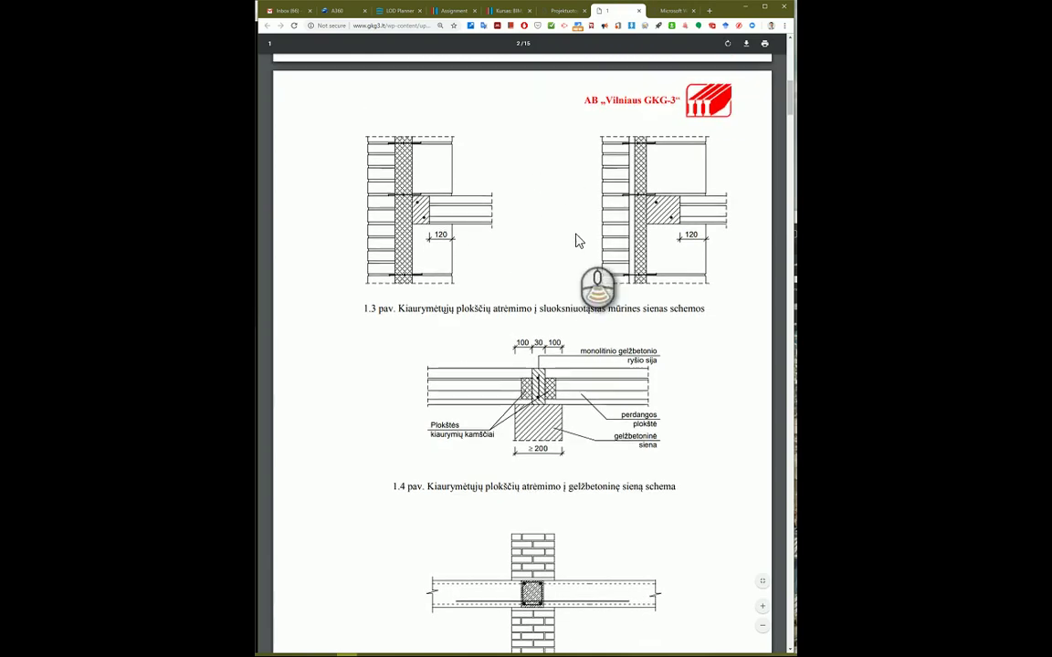
pyautogui.scroll(-3, 533, 303)
pyautogui.scroll(2, 532, 303)
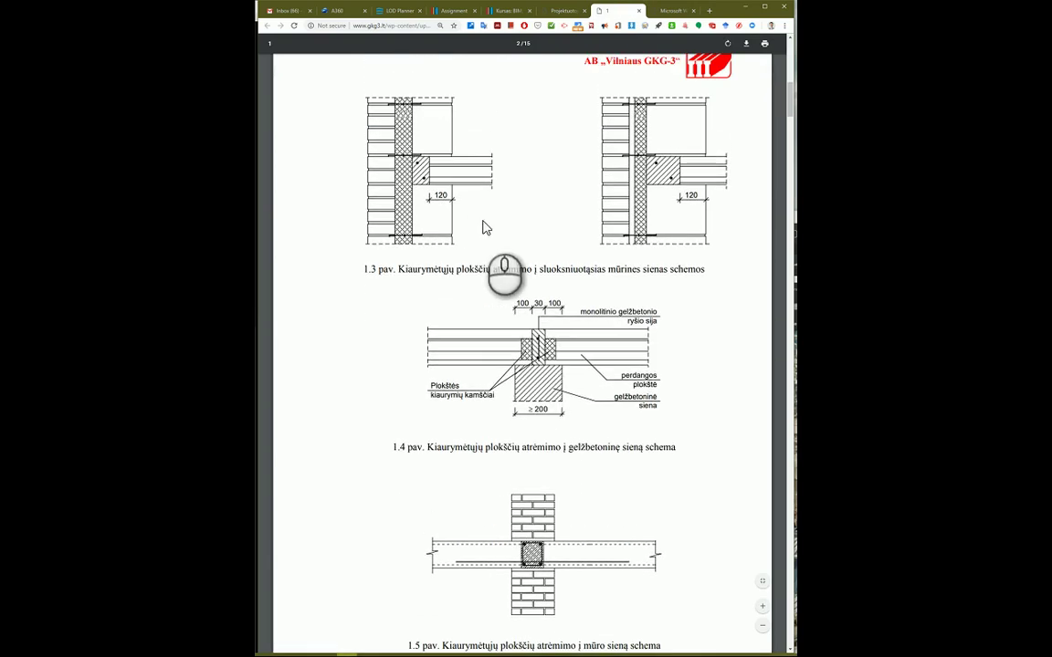
pyautogui.scroll(-2, 539, 448)
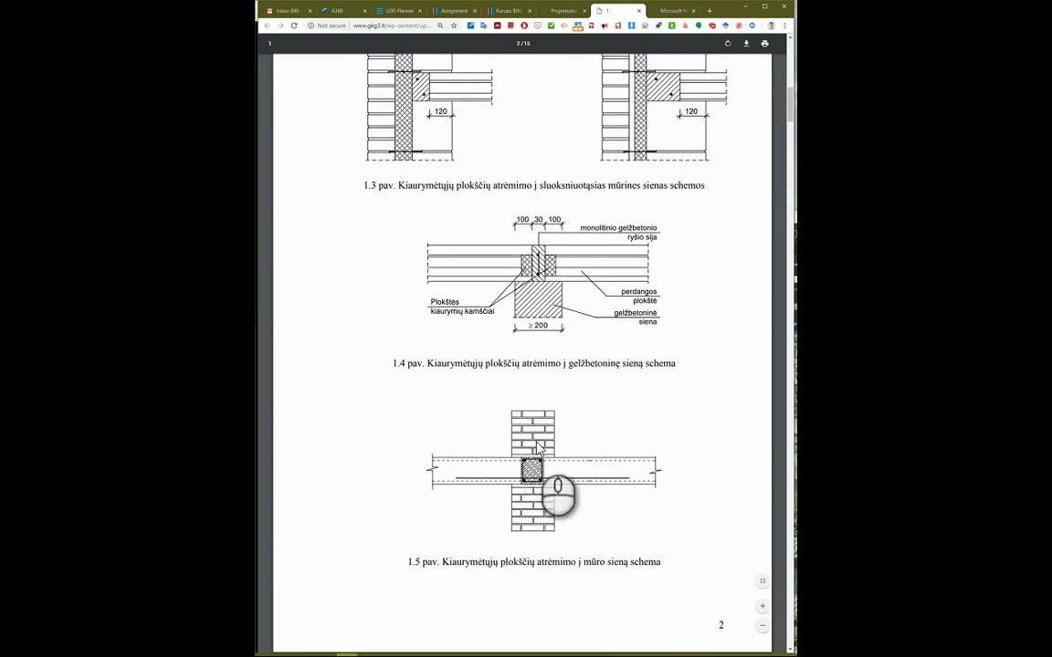
pyautogui.scroll(2, 538, 448)
pyautogui.scroll(2, 557, 329)
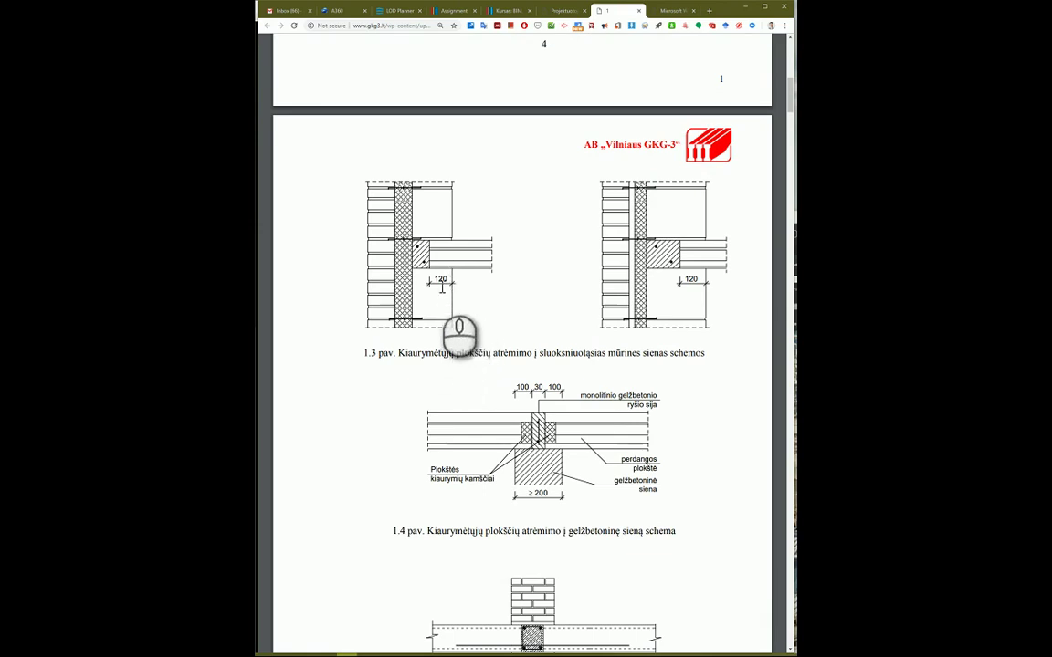
# Step: Examine the 120 bearing dimensions in both layered masonry wall schemes of figure 1.3, highlighting them in the drawing
pyautogui.doubleClick(440, 280)
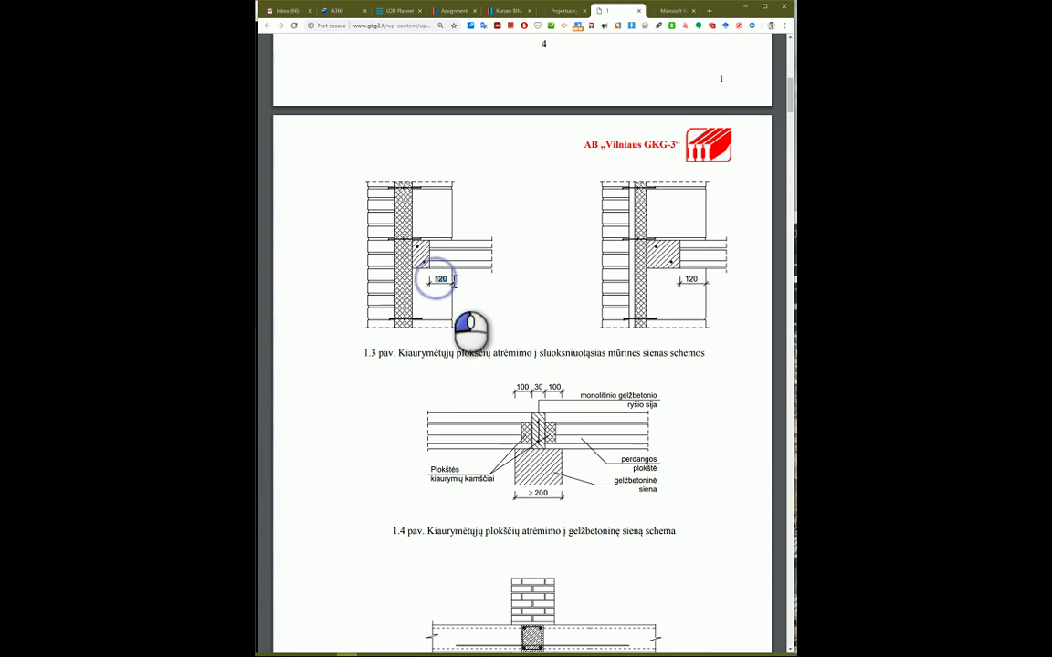
pyautogui.doubleClick(687, 280)
pyautogui.click(712, 284)
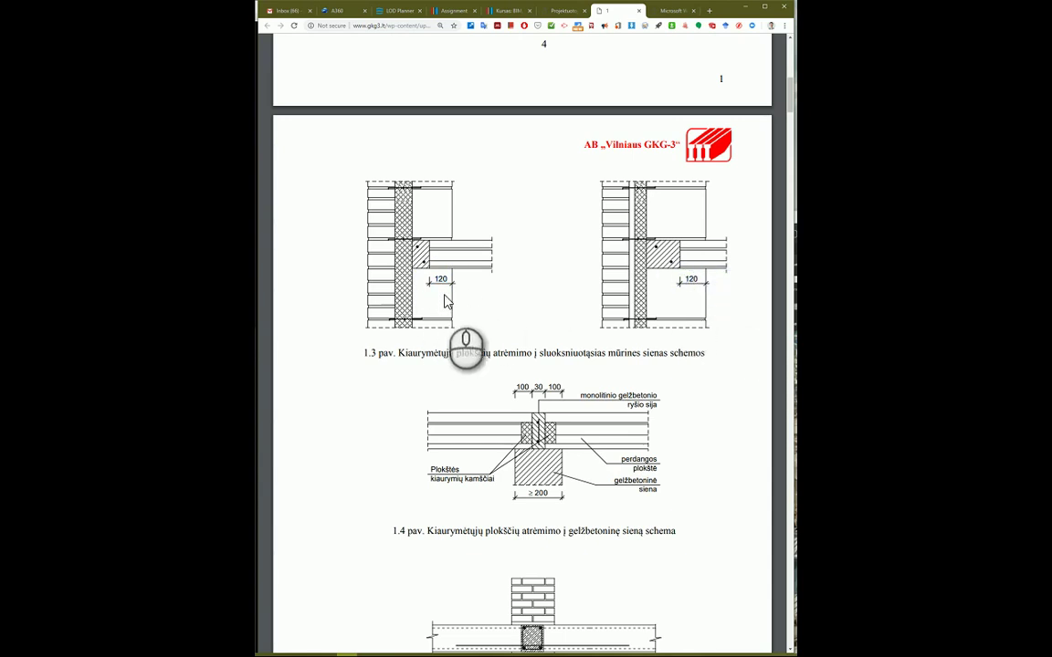
pyautogui.click(703, 362)
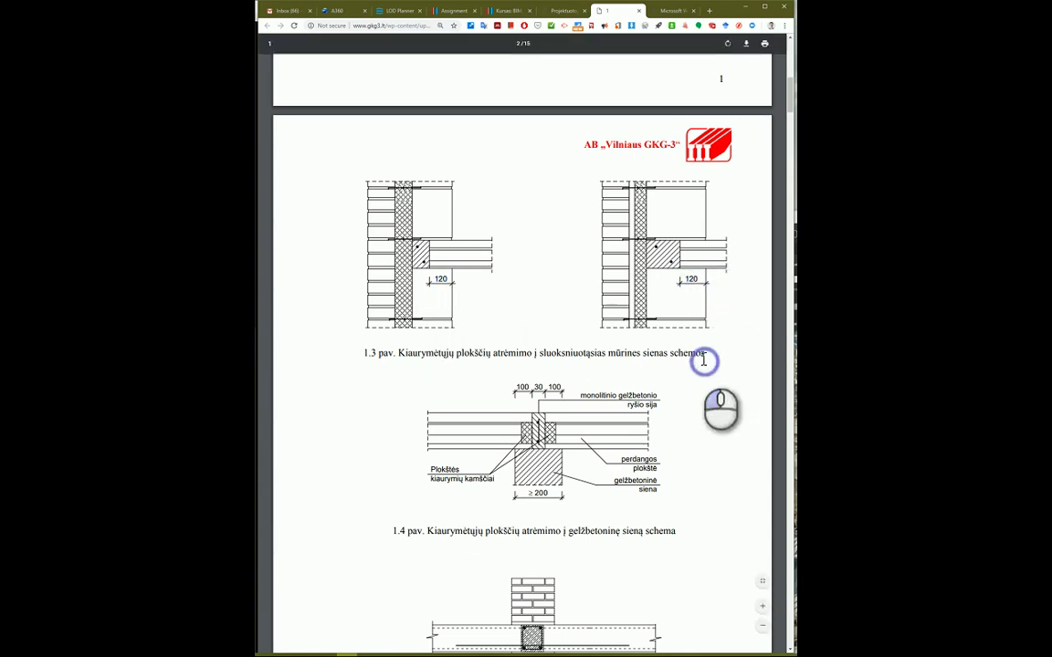
# Step: Examine the masonry wall bearing scheme in figure 1.6, highlighting the 250 wall width, the 120 bearing lengths and the 30 gap
pyautogui.scroll(-5, 703, 361)
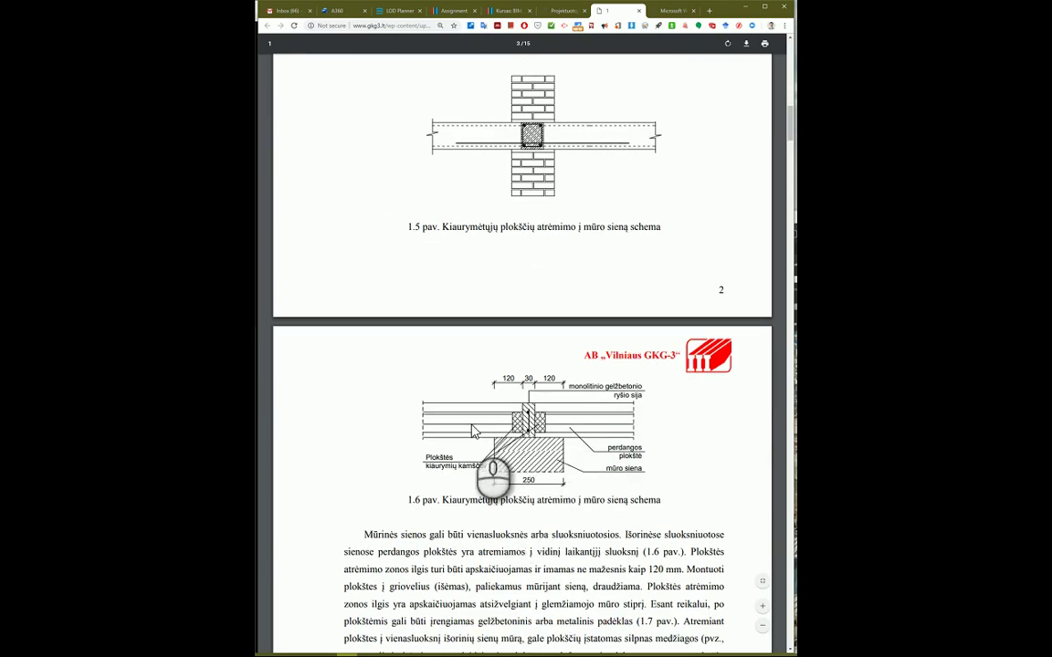
pyautogui.doubleClick(528, 484)
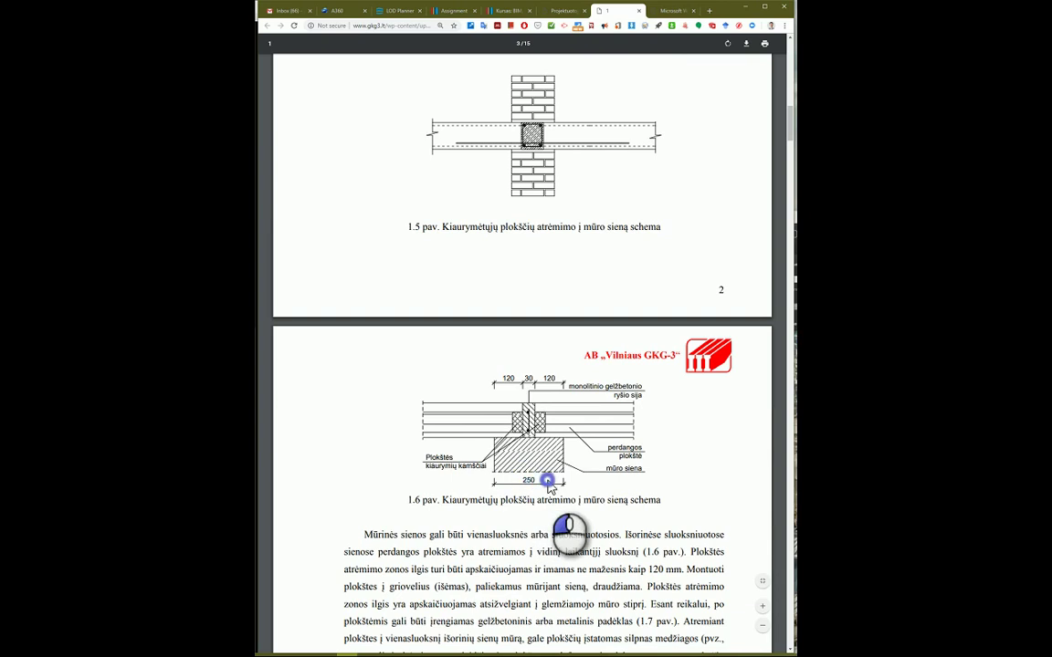
pyautogui.doubleClick(506, 378)
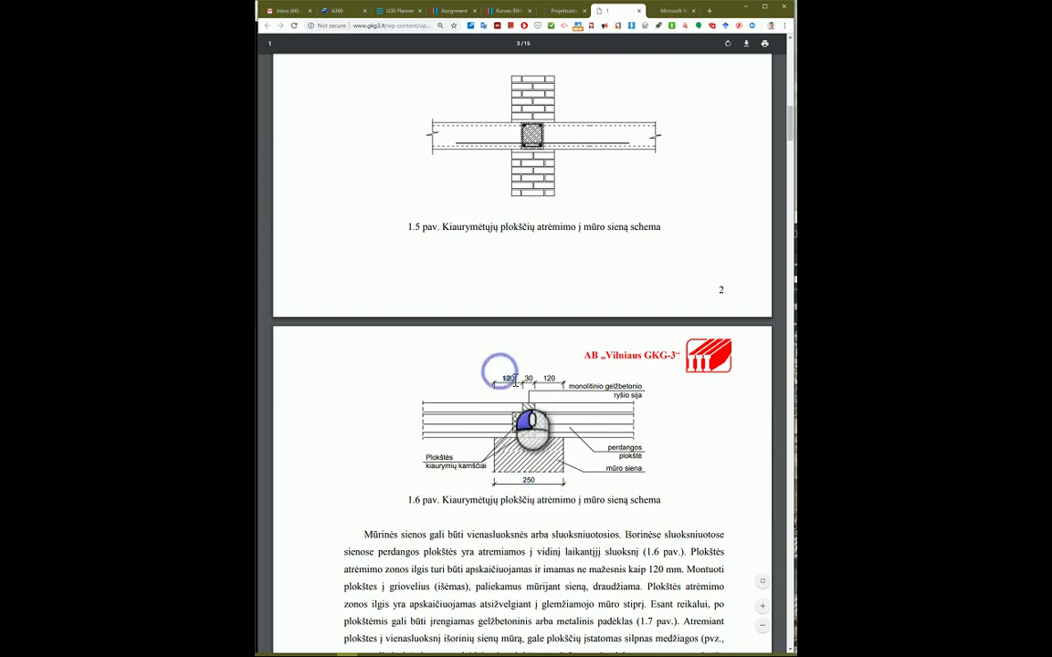
pyautogui.doubleClick(550, 379)
pyautogui.doubleClick(539, 369)
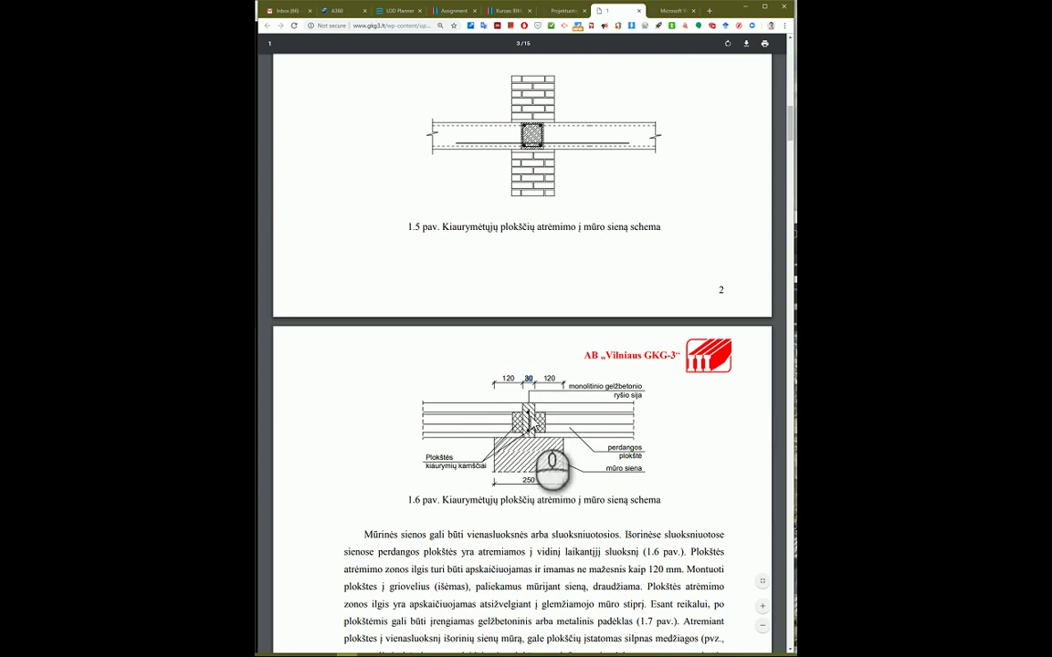
# Step: Review figures 1.3 to 1.5 again and examine the bearing and gap dimensions in the reinforced concrete wall scheme of figure 1.4
pyautogui.scroll(8, 619, 399)
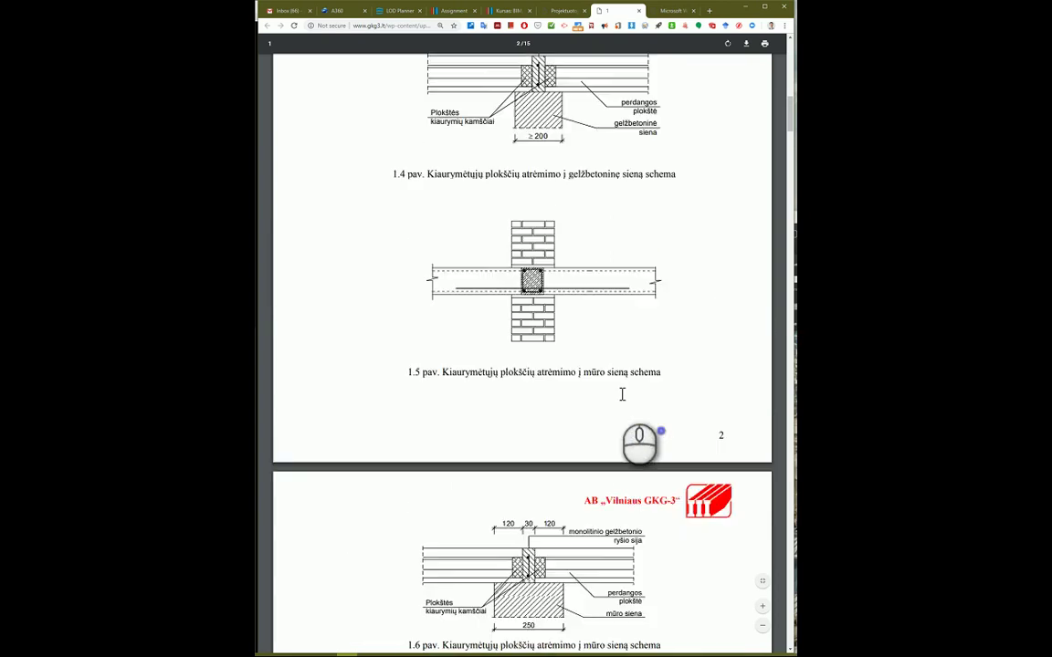
pyautogui.scroll(1, 619, 399)
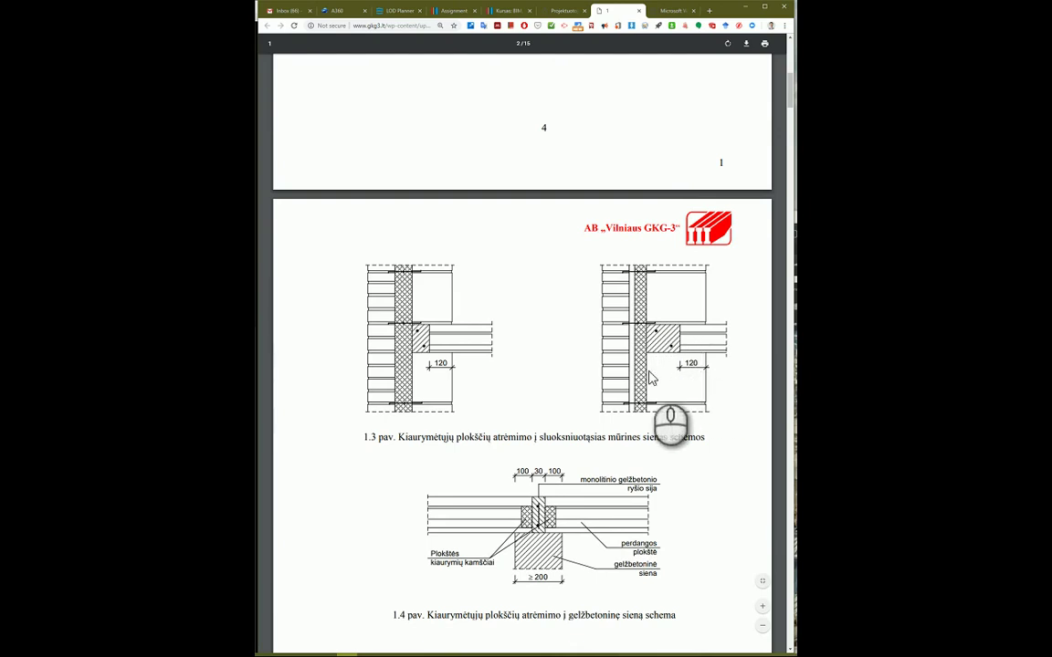
pyautogui.scroll(-3, 552, 452)
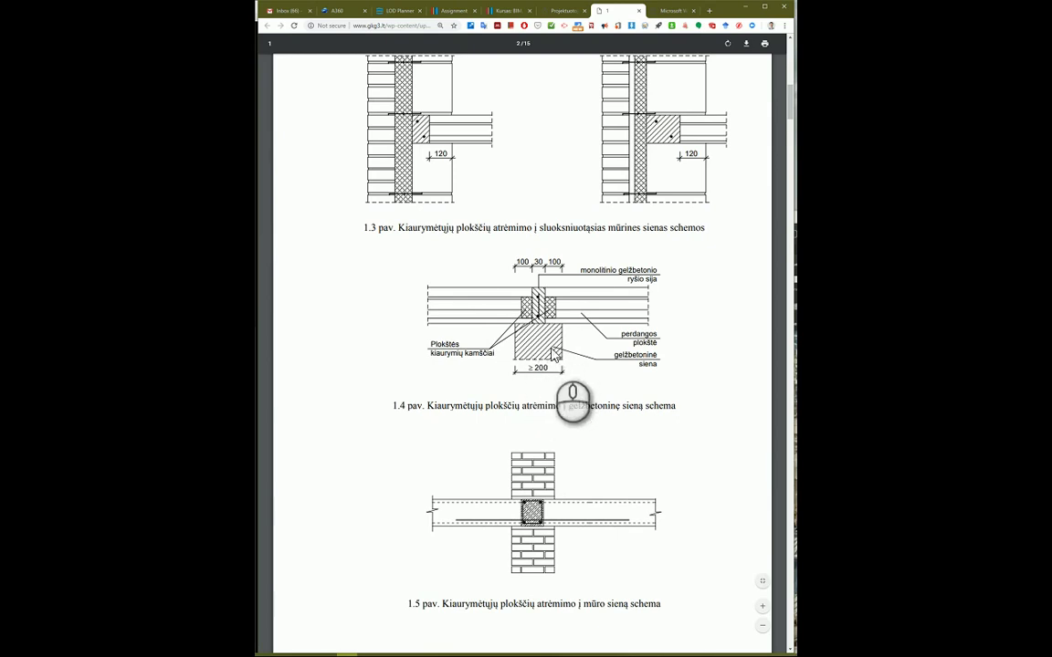
pyautogui.click(552, 263)
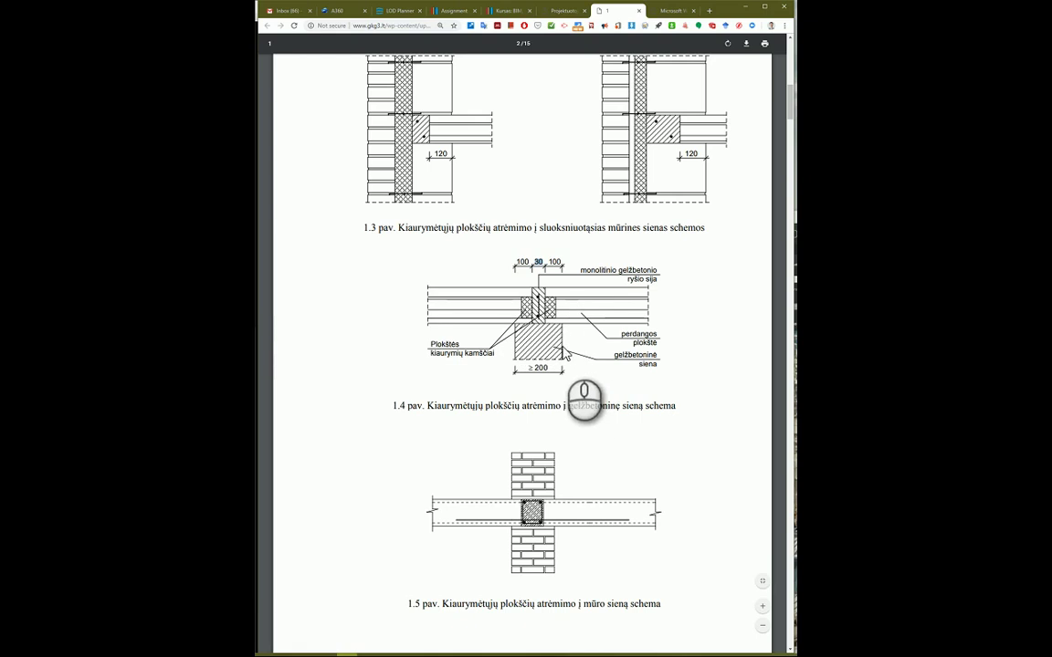
pyautogui.click(584, 350)
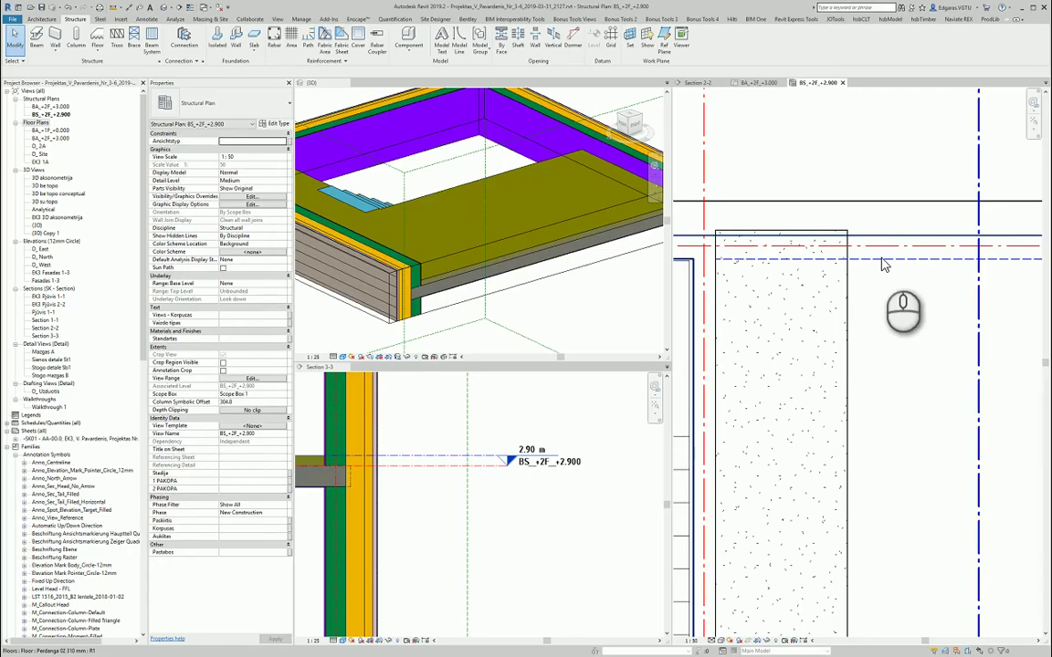
# Step: In Revit, create reference planes by picking the dashed inner wall faces at both ends of the hollow core slab
pyautogui.scroll(-3, 887, 264)
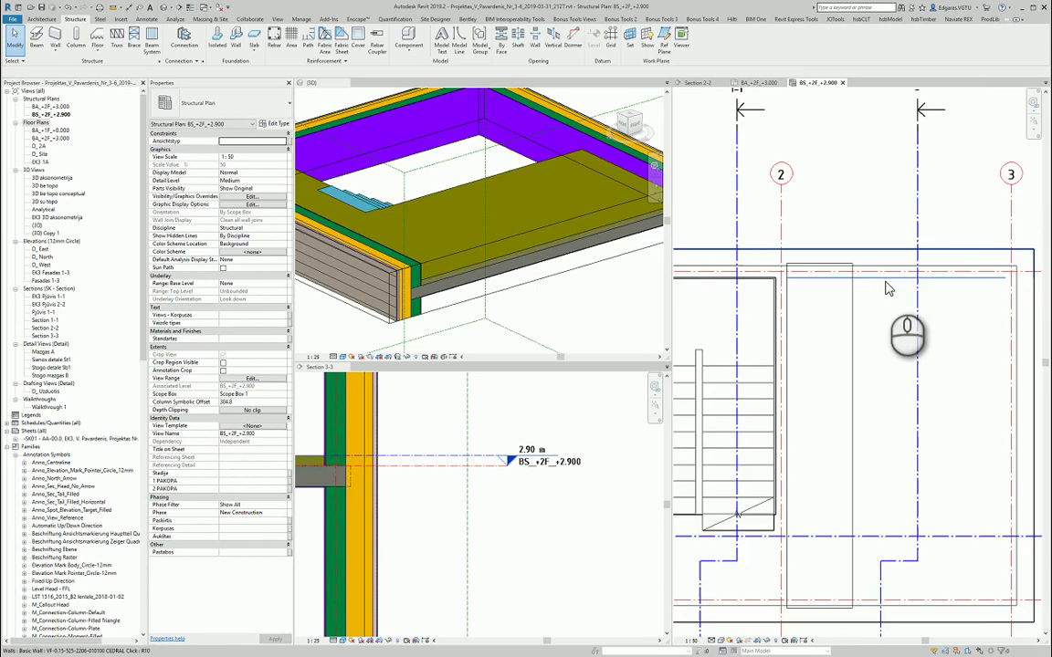
pyautogui.moveTo(887, 286)
pyautogui.mouseDown(button='middle')
pyautogui.moveTo(890, 311)
pyautogui.moveTo(887, 301)
pyautogui.mouseUp(button='middle')
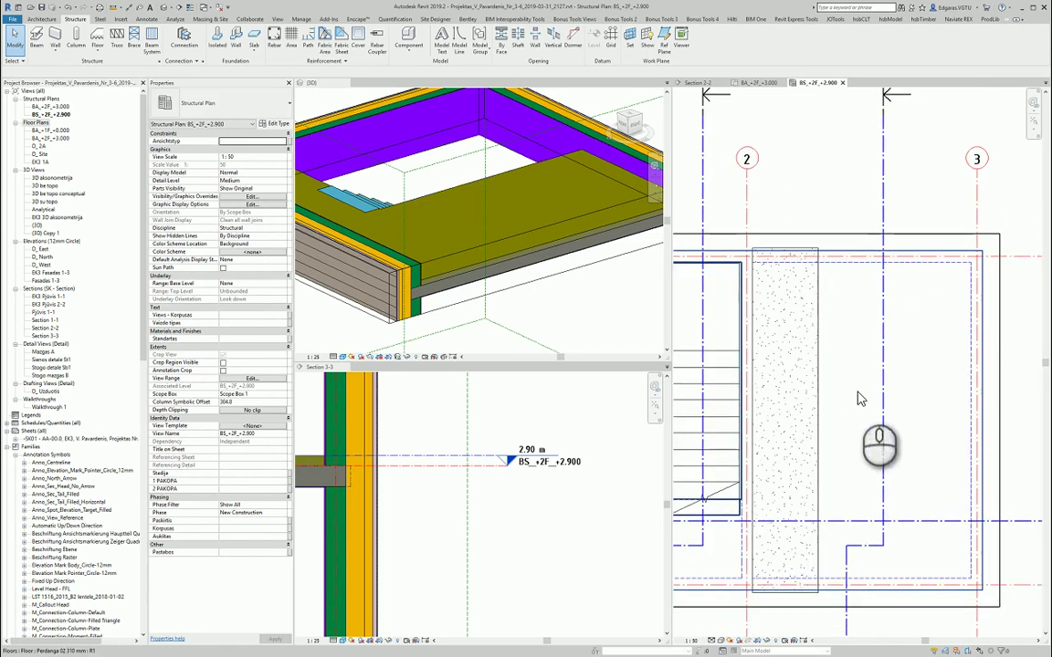
pyautogui.click(664, 50)
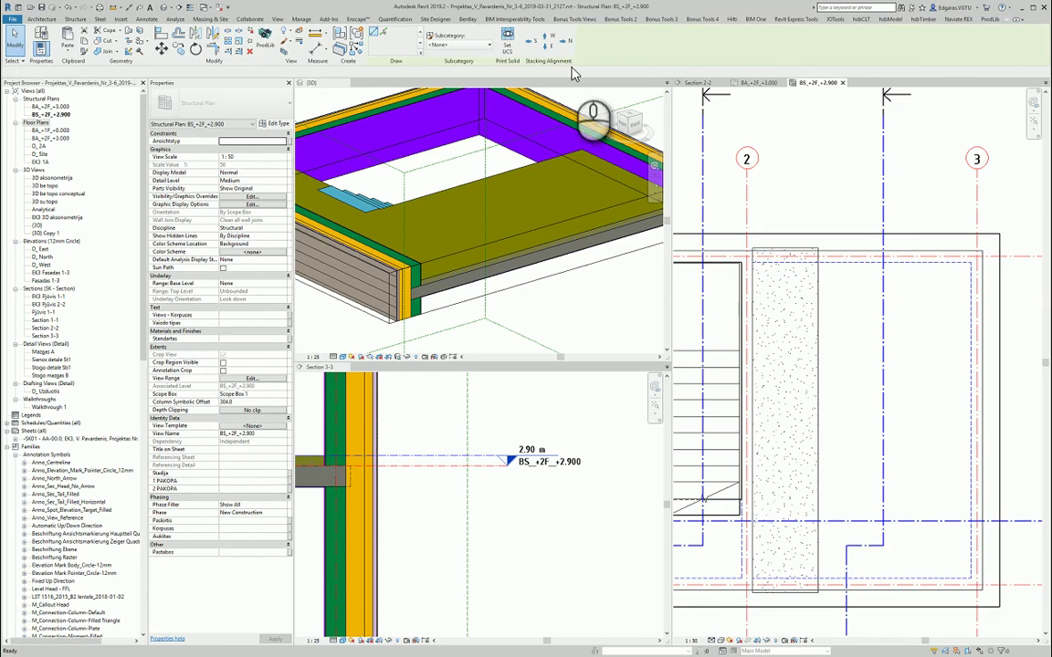
pyautogui.click(387, 35)
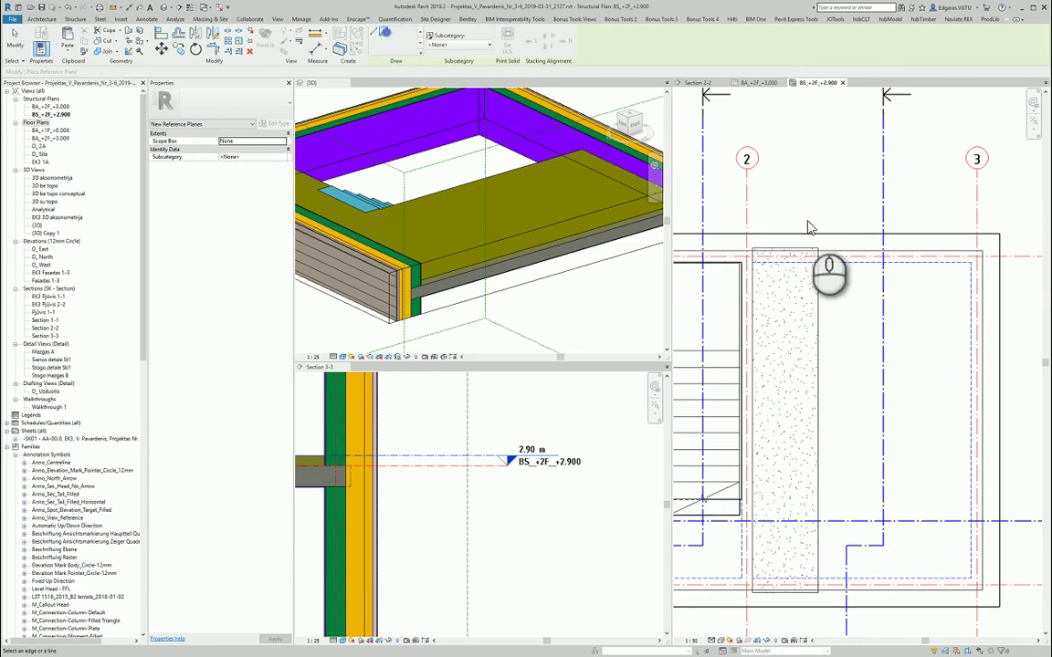
pyautogui.click(855, 263)
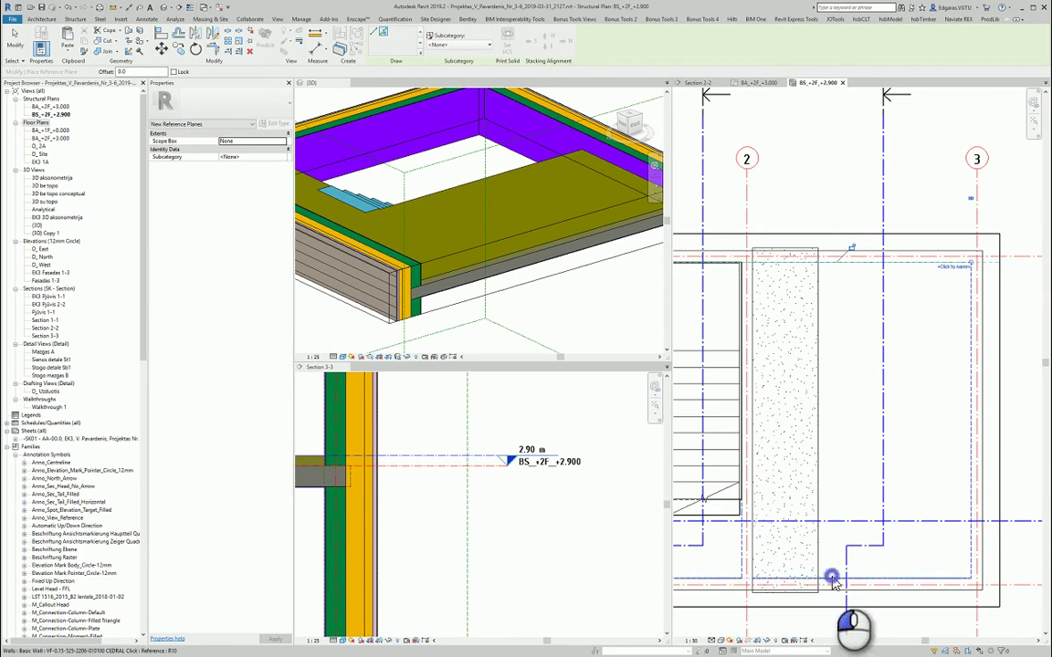
pyautogui.press('Escape')
pyautogui.press('Escape')
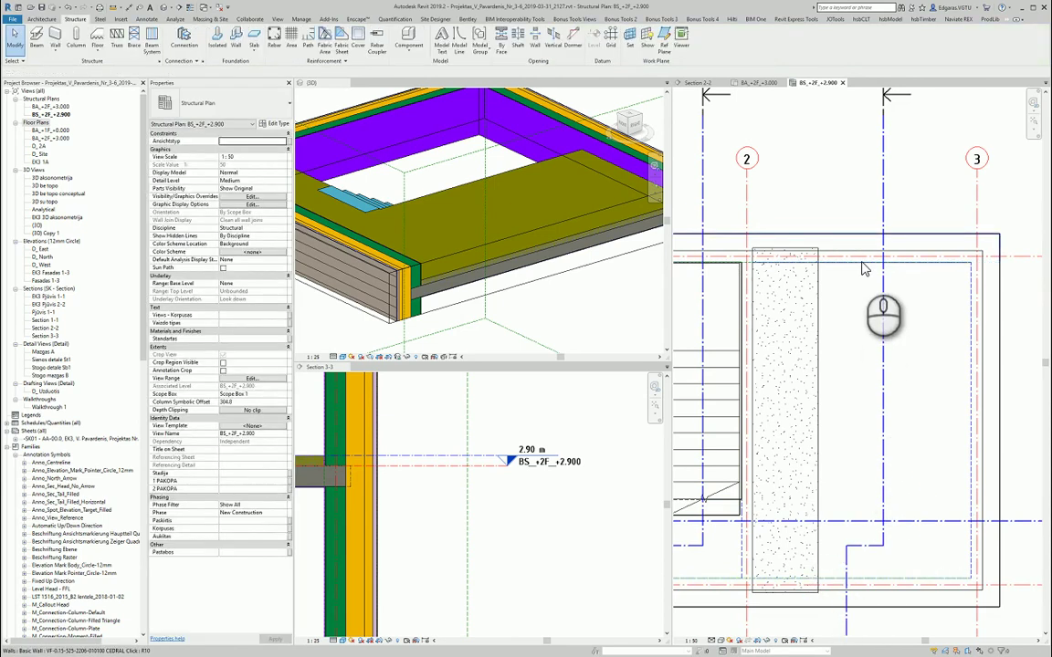
# Step: Move the reference plane at the slab's upper end in the plan 120 mm outward into the wall
pyautogui.click(863, 264)
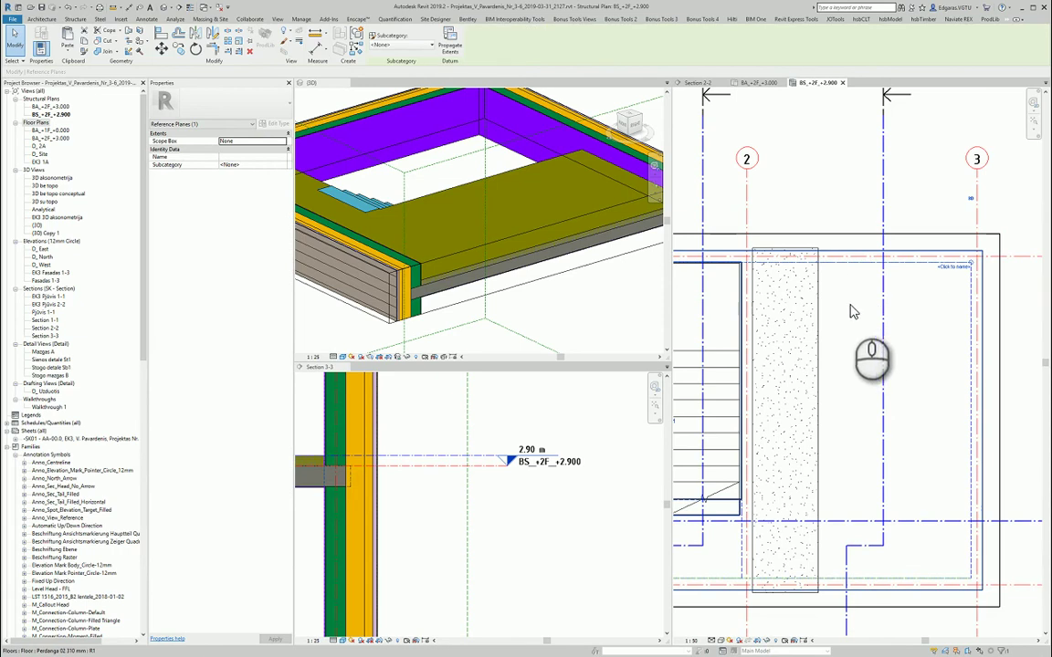
pyautogui.scroll(1, 819, 319)
pyautogui.scroll(-2, 904, 287)
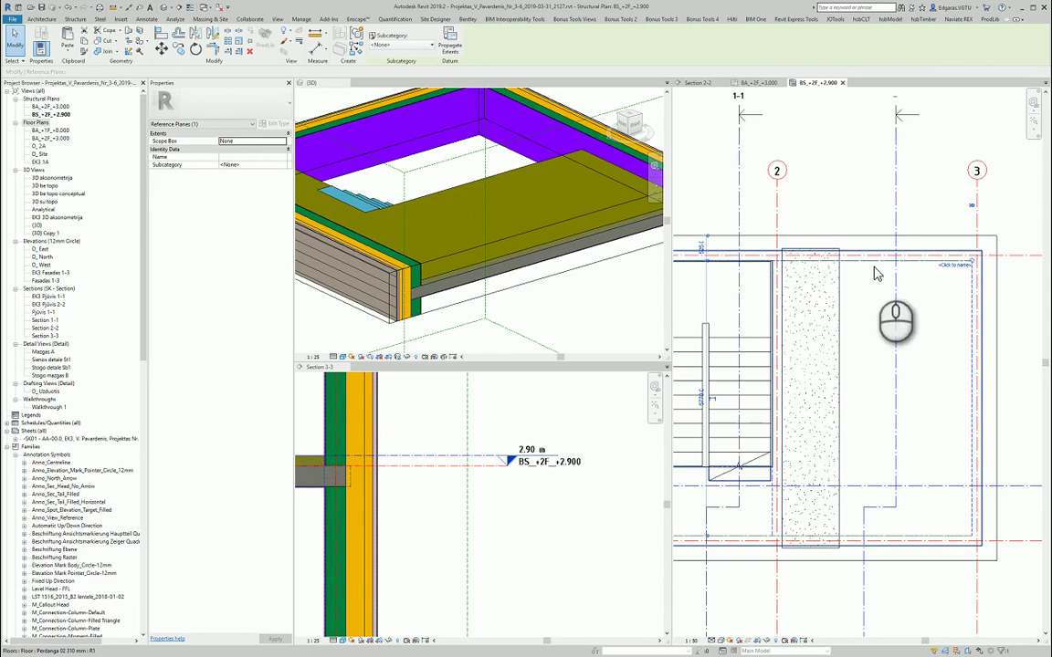
pyautogui.scroll(1, 853, 274)
pyautogui.scroll(1, 853, 274)
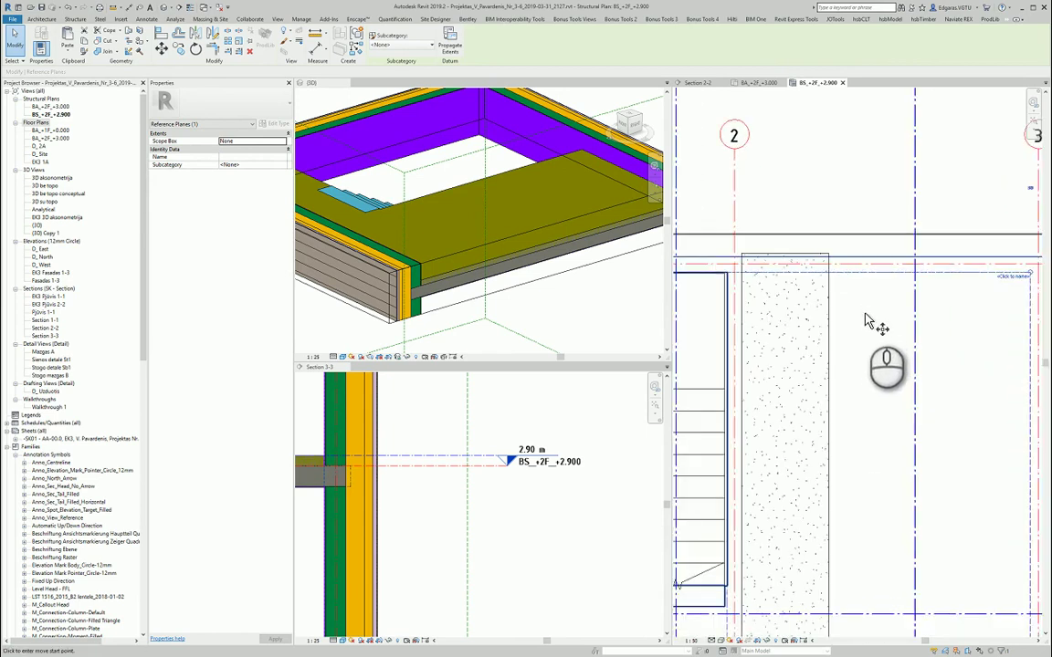
pyautogui.click(868, 319)
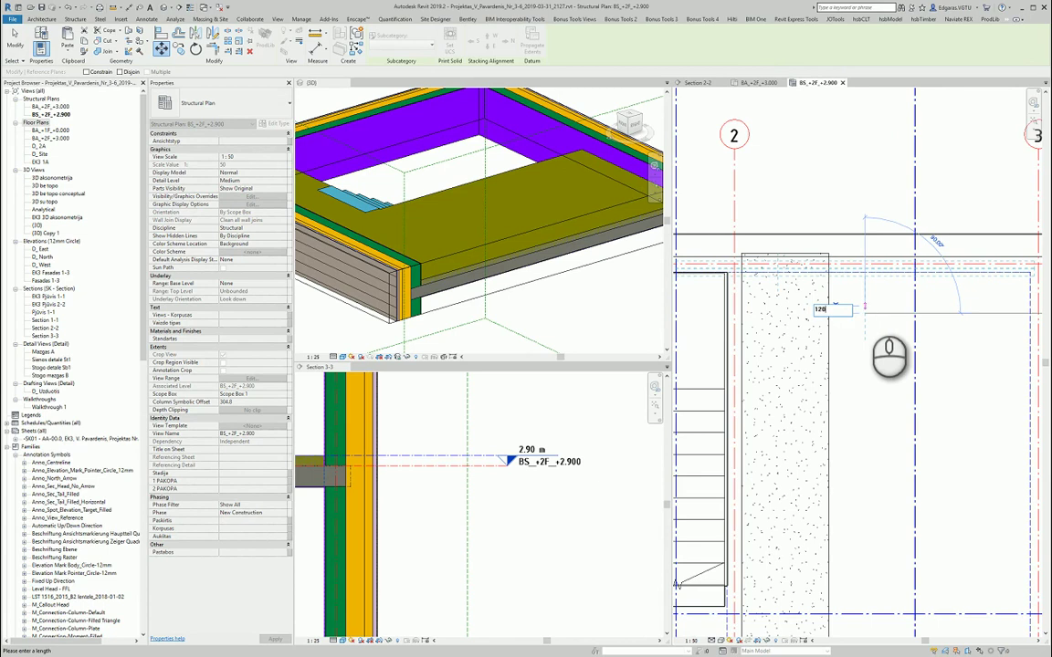
pyautogui.press('Return')
pyautogui.click(869, 320)
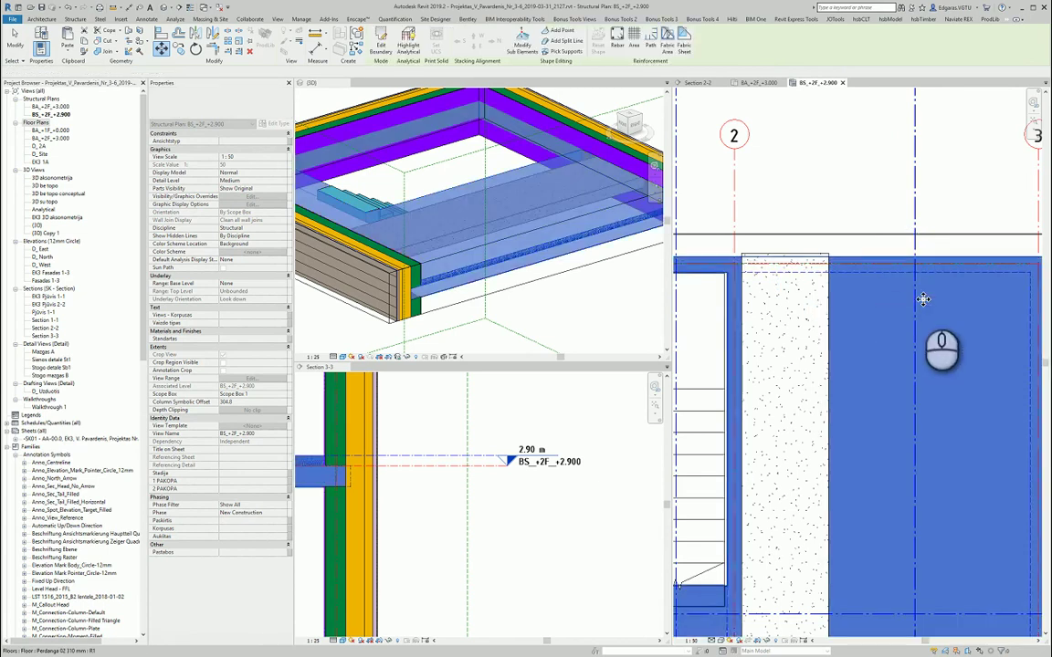
pyautogui.click(874, 193)
pyautogui.scroll(-3, 895, 324)
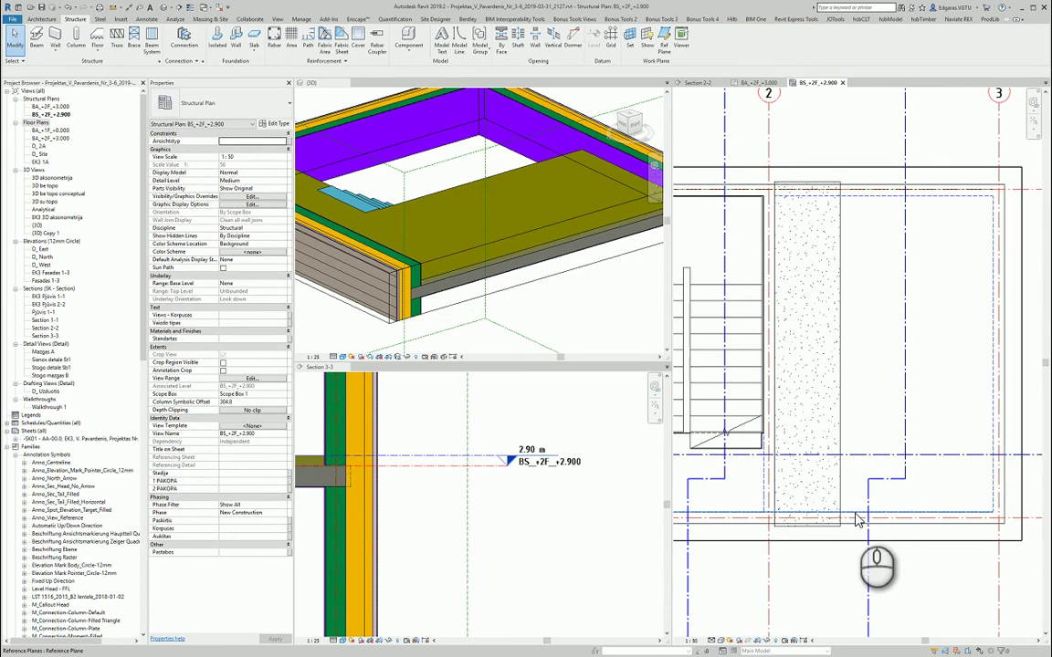
# Step: Move the reference plane at the slab's lower end in the plan 120 mm outward into the wall
pyautogui.click(856, 514)
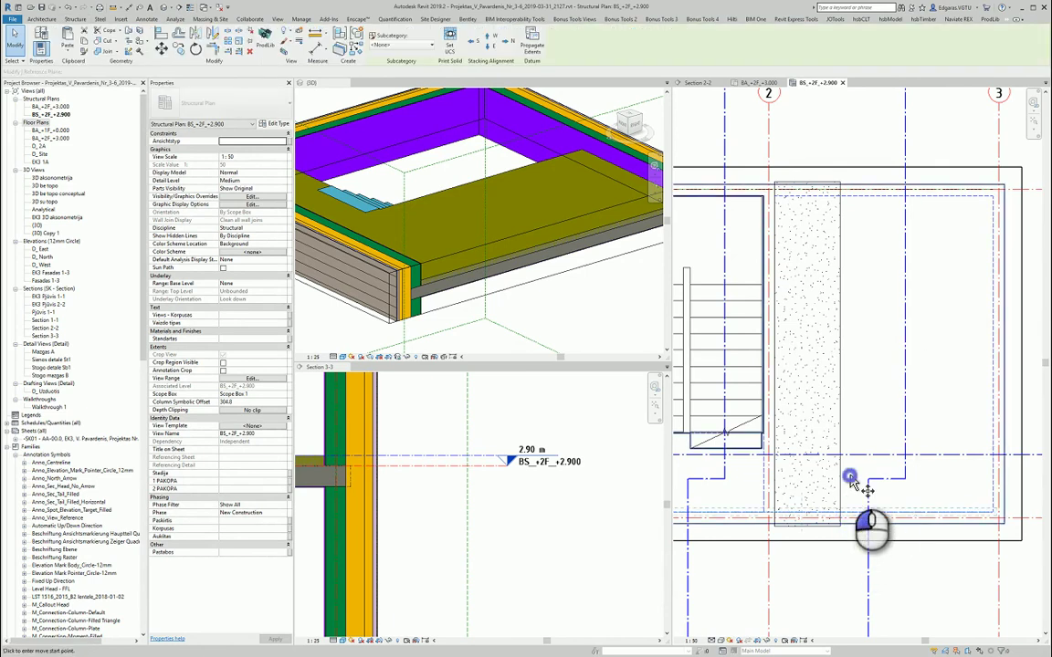
pyautogui.click(851, 482)
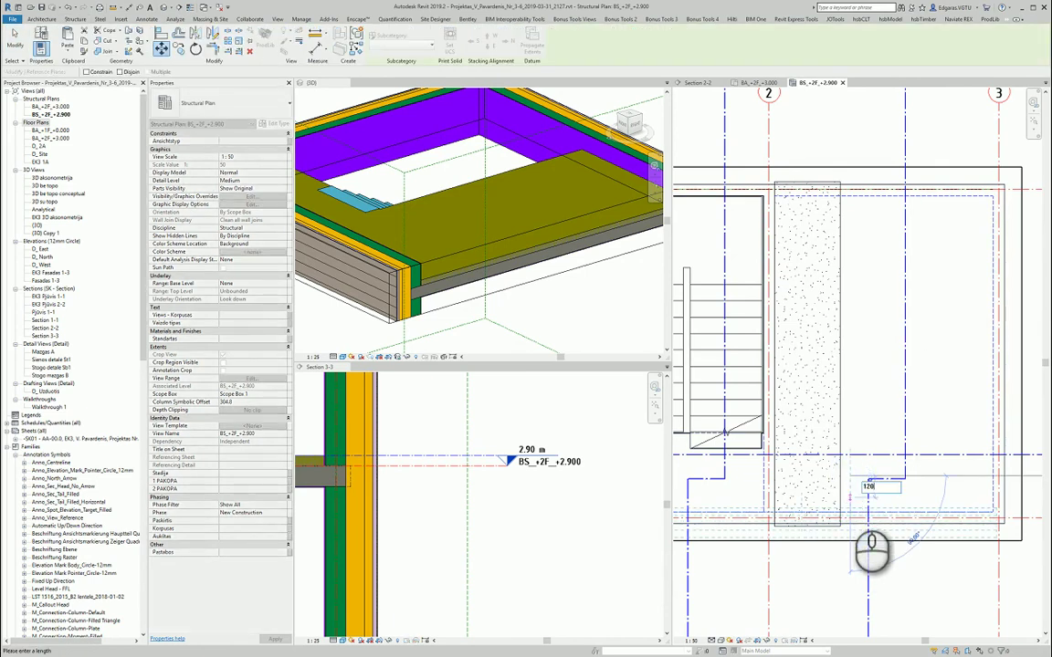
pyautogui.press('Return')
pyautogui.press('Escape')
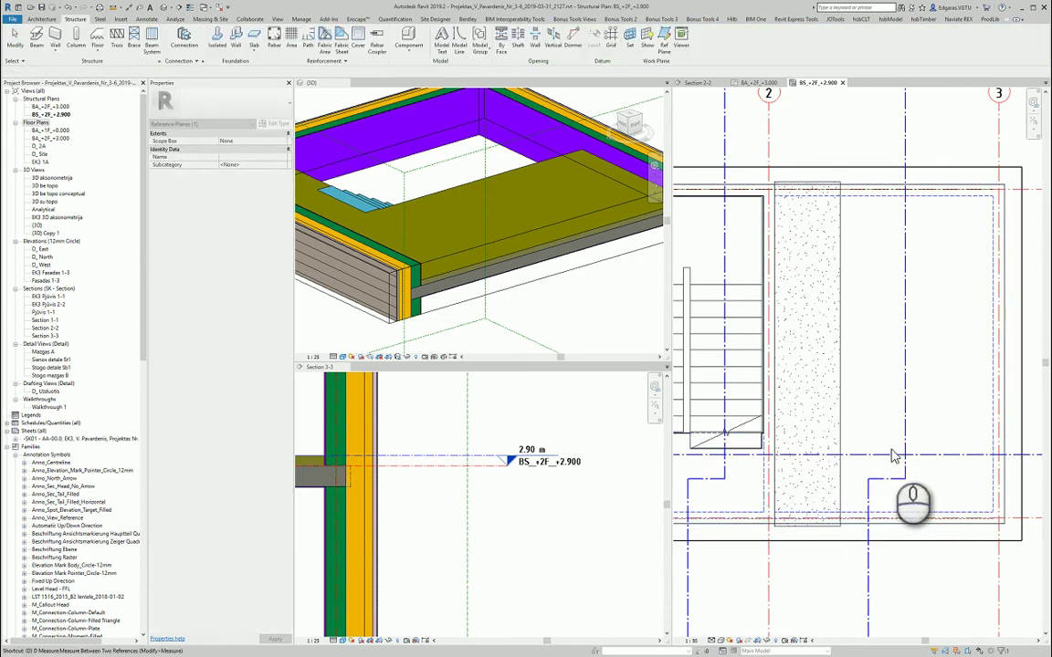
# Step: Place an aligned dimension between the two offset reference planes, beside the hollow core slab
pyautogui.press('i')
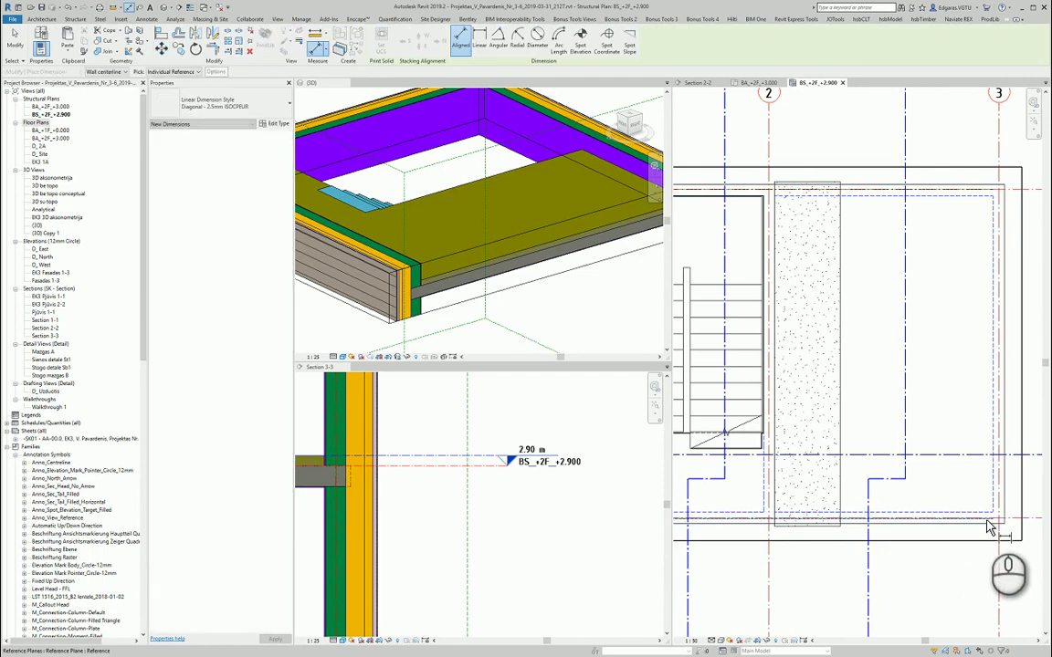
pyautogui.click(991, 528)
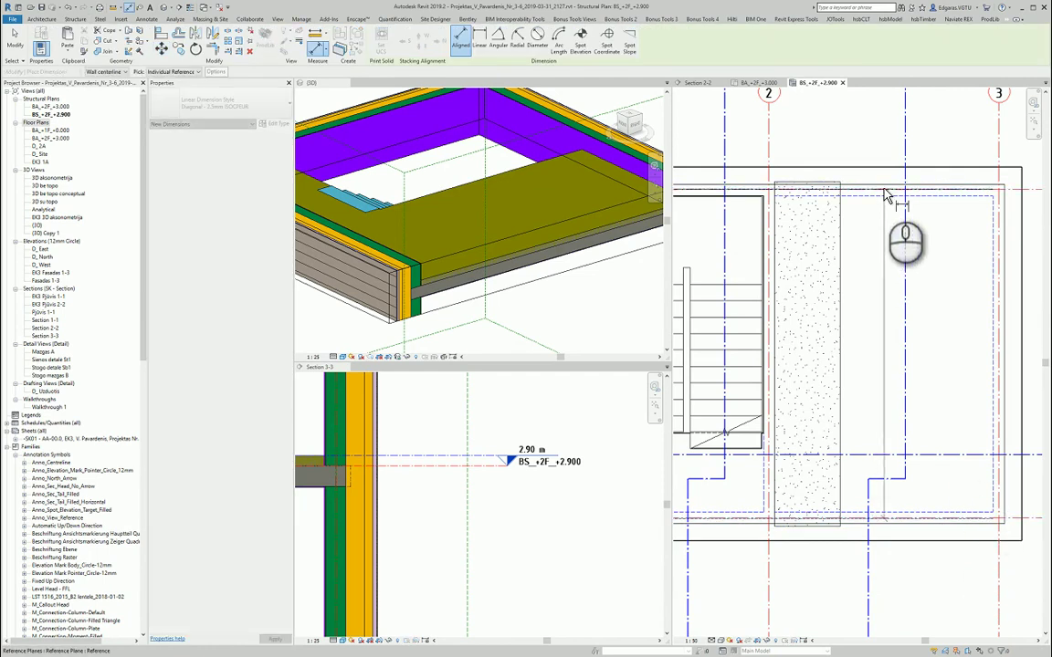
pyautogui.click(884, 194)
pyautogui.click(873, 242)
pyautogui.press('Escape')
pyautogui.press('Escape')
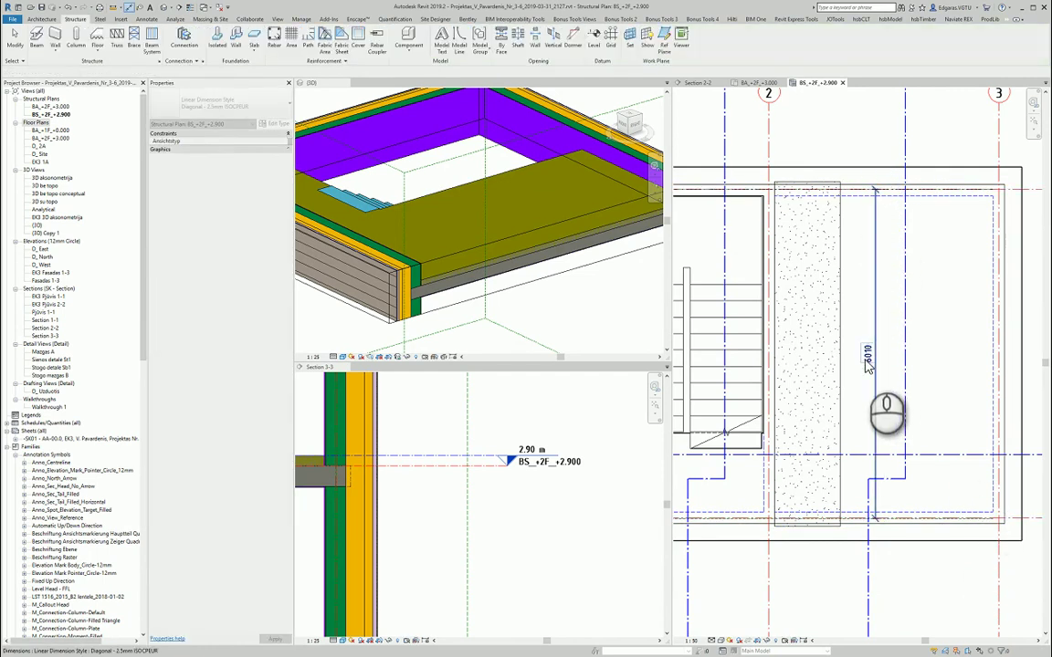
# Step: Set the hollow core slab's length to 6010 mm
pyautogui.scroll(2, 867, 360)
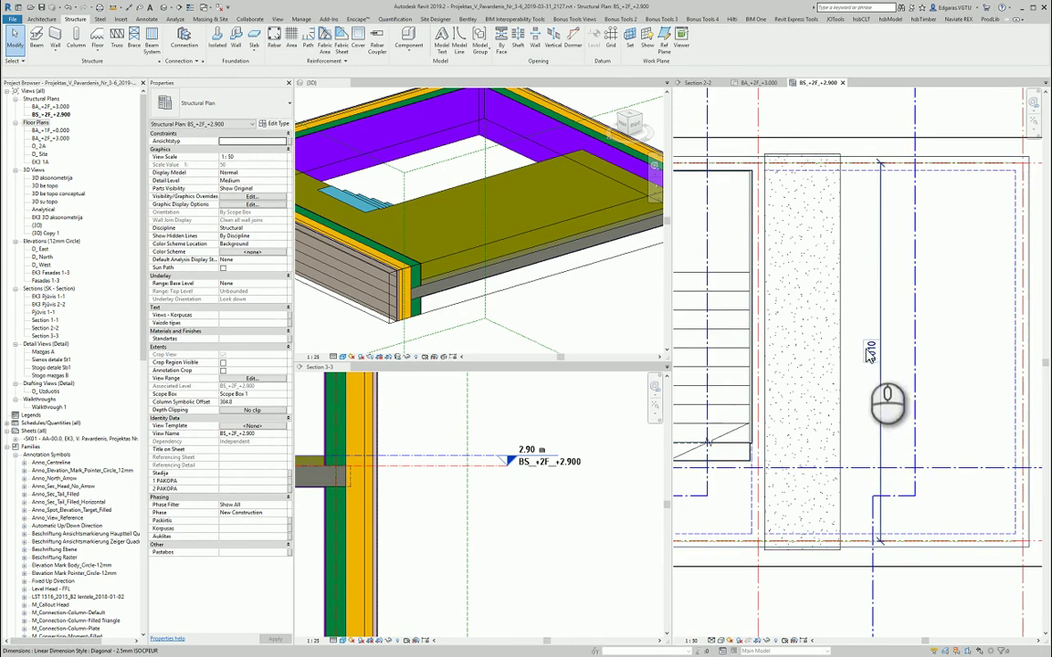
pyautogui.click(840, 344)
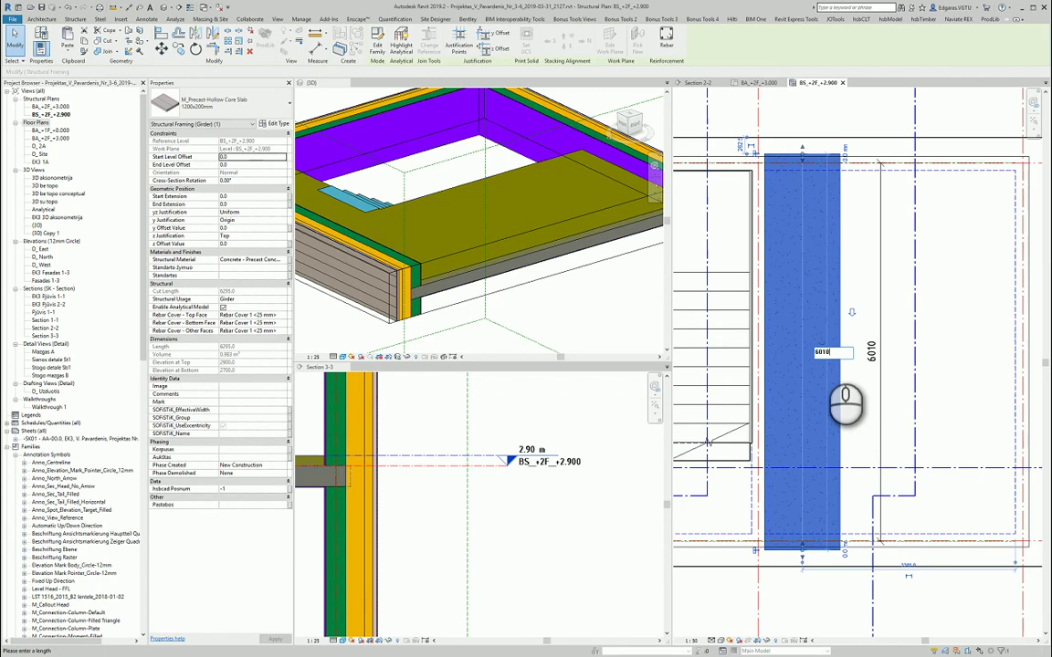
pyautogui.press('Return')
# Step: Check both ends of the hollow core slab against the offset reference planes in the plan
pyautogui.scroll(4, 849, 174)
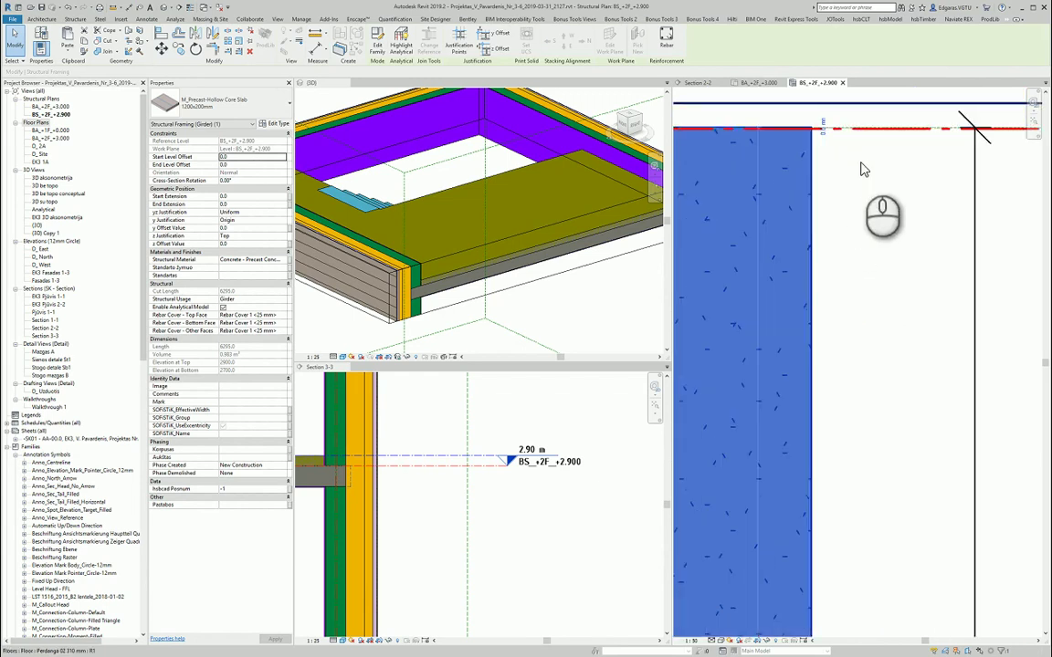
pyautogui.moveTo(861, 167); pyautogui.dragTo(897, 262, button='middle')
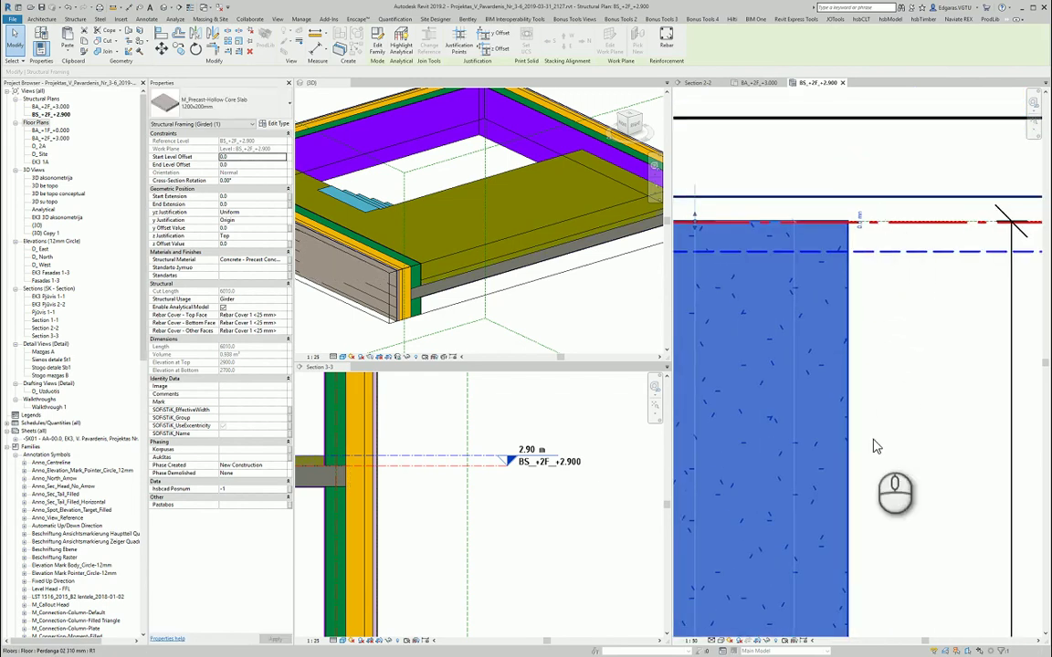
pyautogui.scroll(-2, 873, 441)
pyautogui.moveTo(918, 349); pyautogui.dragTo(917, 216, button='middle')
pyautogui.scroll(-1, 929, 419)
pyautogui.moveTo(913, 585); pyautogui.dragTo(914, 194, button='middle')
pyautogui.scroll(3, 890, 416)
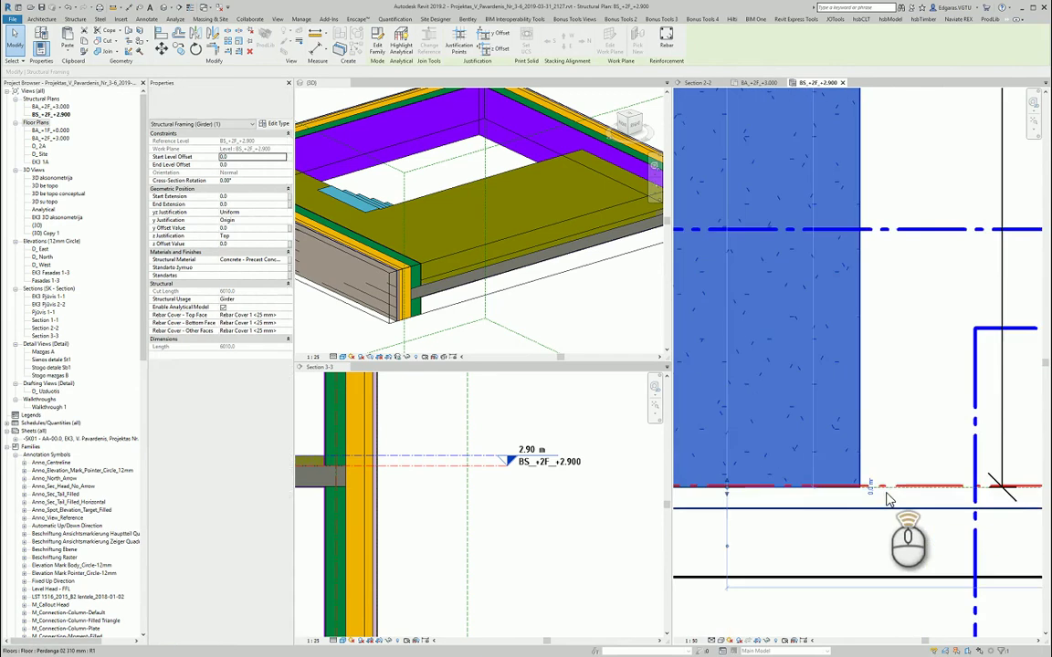
pyautogui.click(883, 403)
pyautogui.scroll(-3, 882, 403)
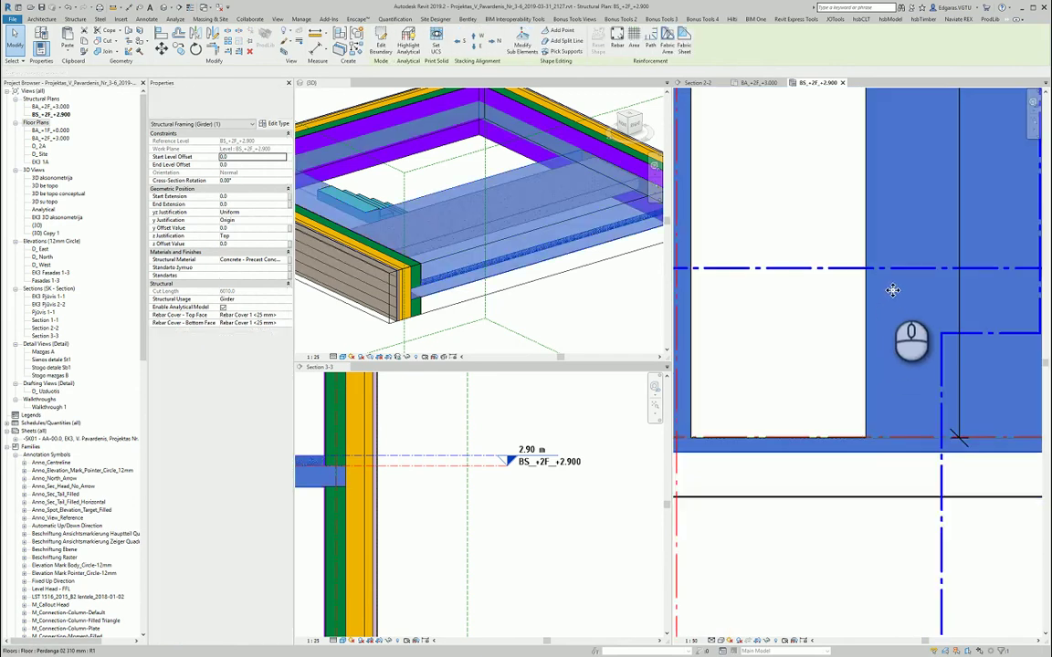
pyautogui.moveTo(895, 270); pyautogui.dragTo(865, 448, button='middle')
pyautogui.scroll(-5, 865, 448)
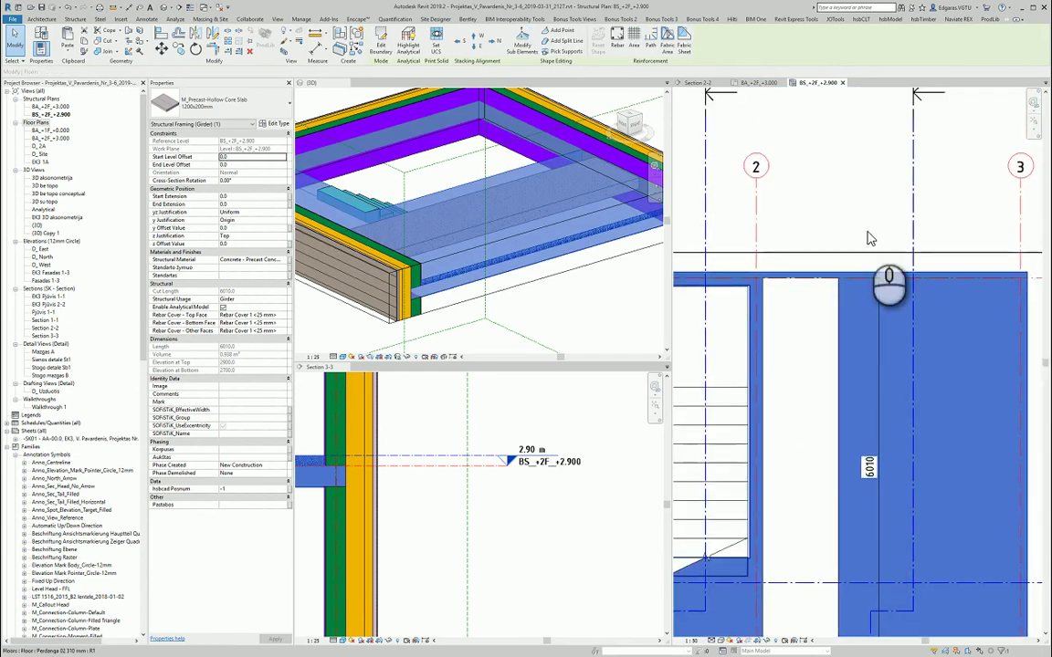
pyautogui.click(863, 199)
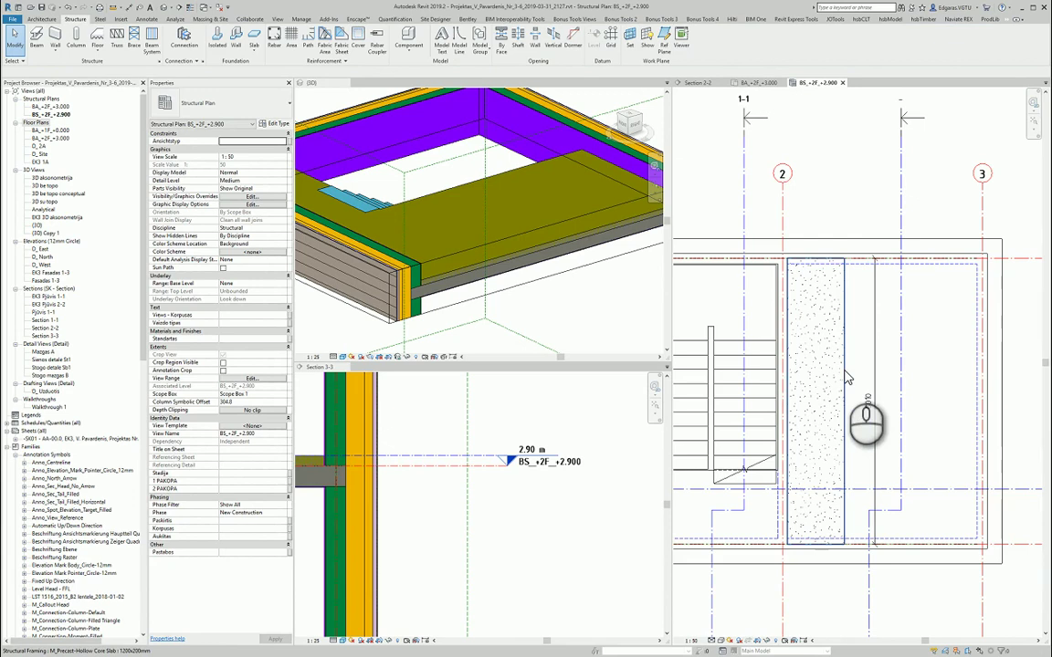
# Step: Open the Section 2-2 view and dock it in its own pane above the structural plan
pyautogui.scroll(-5, 548, 452)
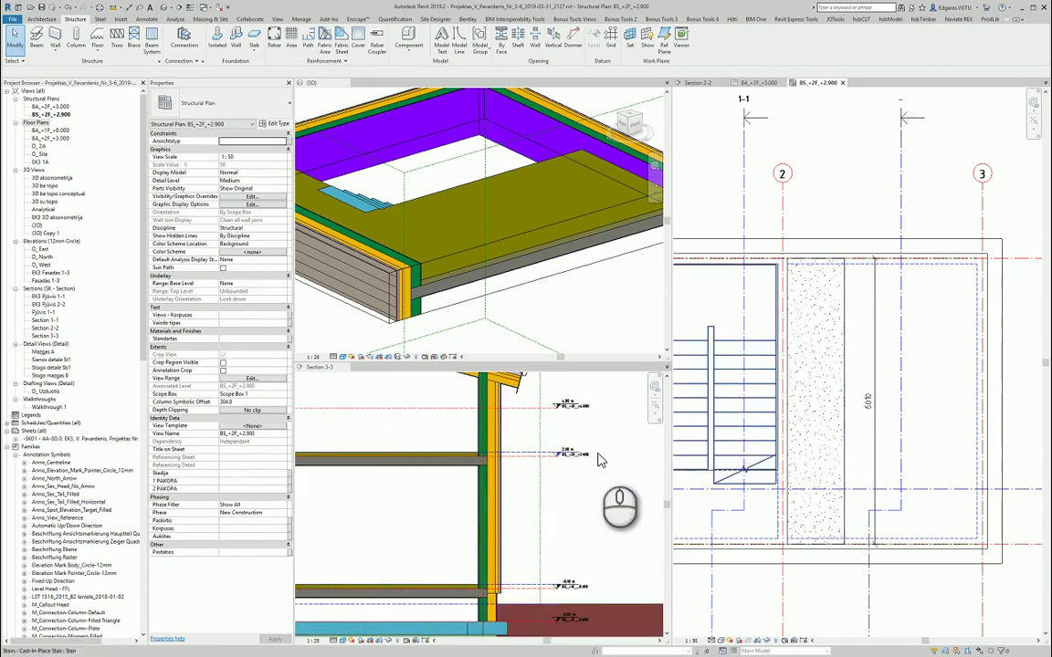
pyautogui.scroll(6, 381, 445)
pyautogui.scroll(-5, 342, 497)
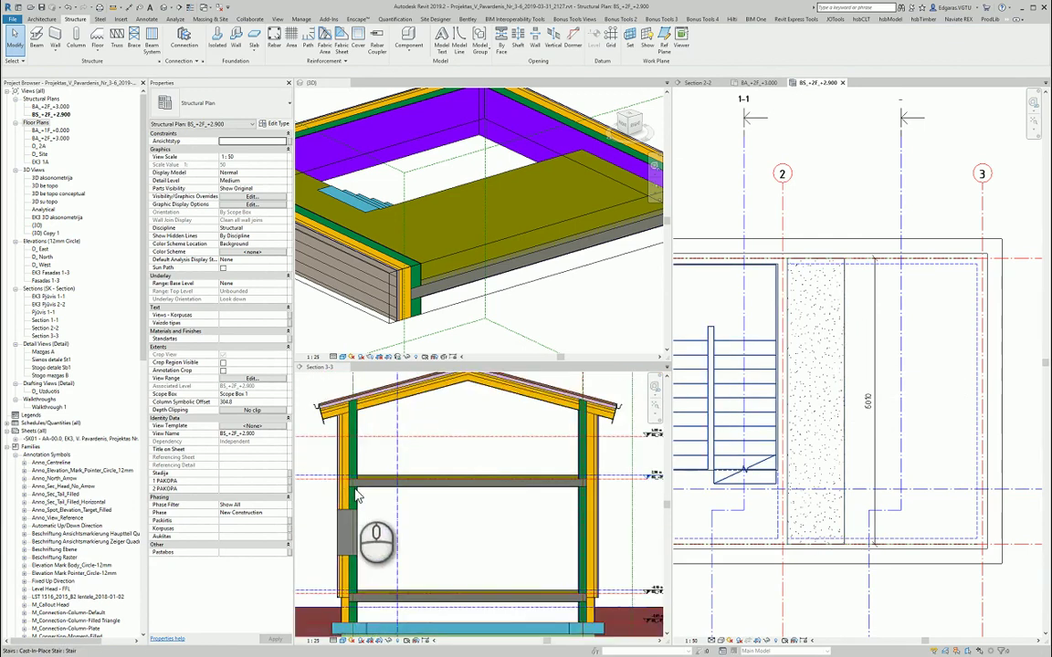
pyautogui.click(703, 82)
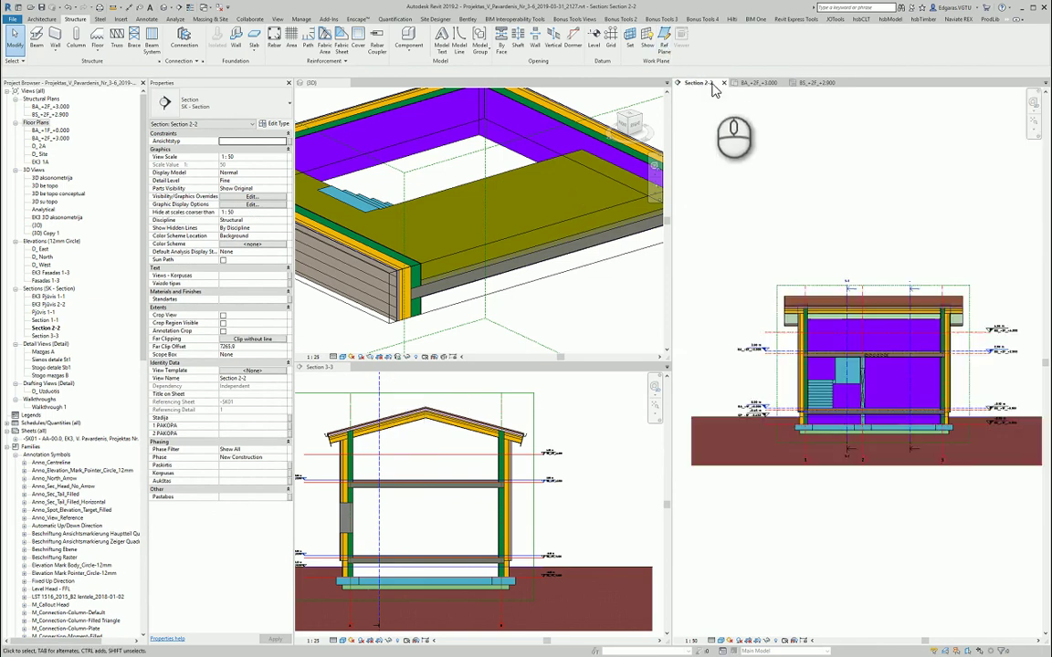
pyautogui.moveTo(712, 84)
pyautogui.mouseDown()
pyautogui.moveTo(476, 357)
pyautogui.moveTo(393, 370)
pyautogui.moveTo(422, 354)
pyautogui.mouseUp()
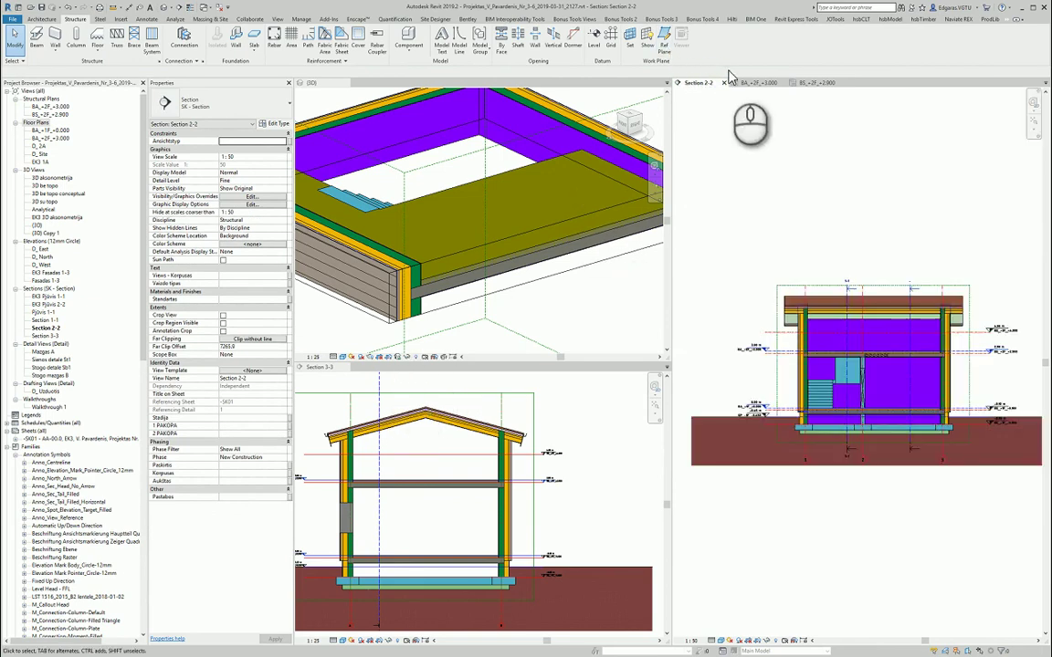
pyautogui.moveTo(689, 83); pyautogui.dragTo(505, 315)
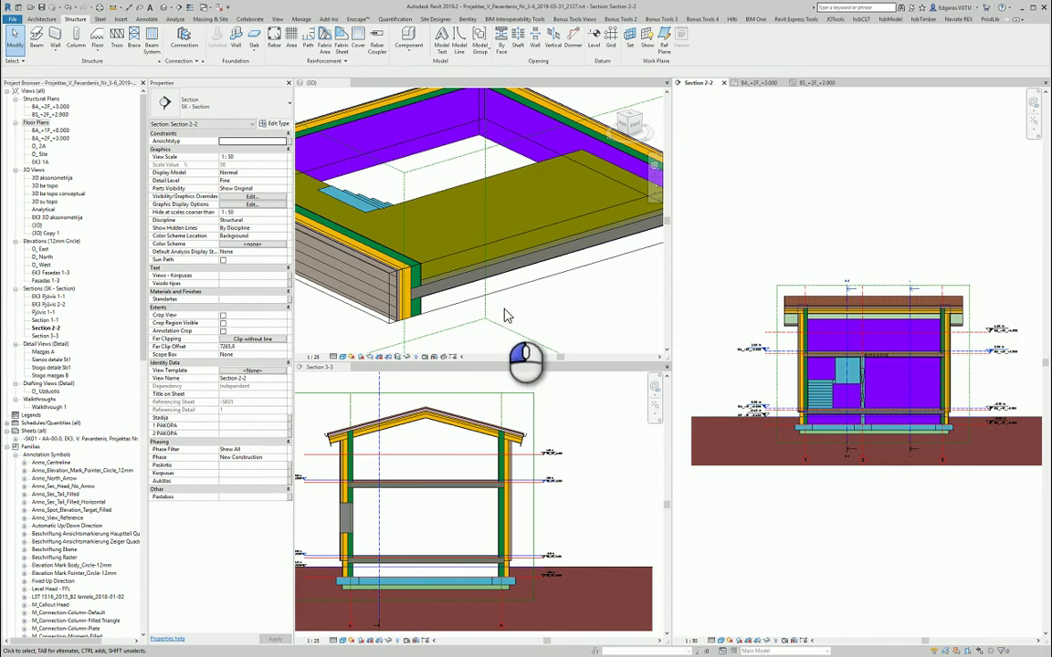
pyautogui.click(704, 84)
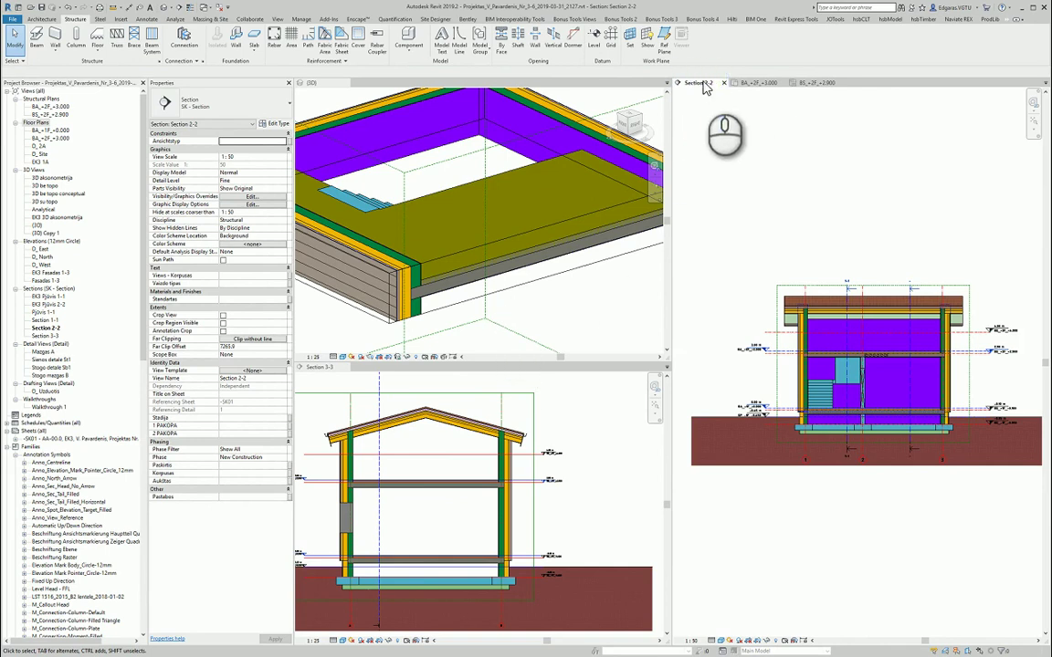
pyautogui.moveTo(705, 87)
pyautogui.mouseDown()
pyautogui.moveTo(723, 84)
pyautogui.moveTo(700, 99)
pyautogui.mouseUp()
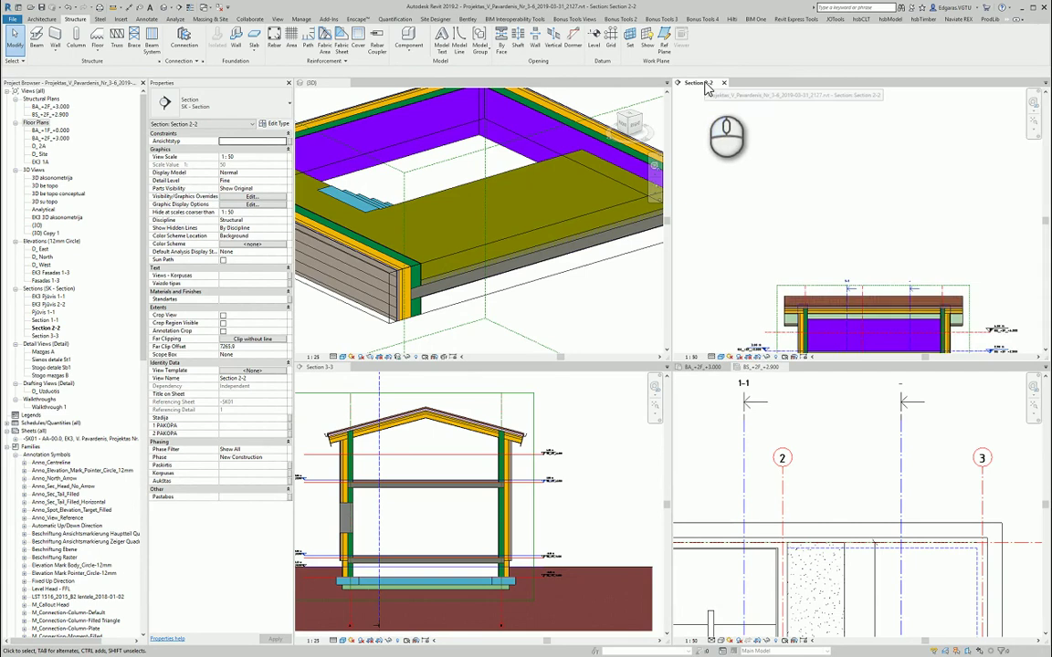
# Step: Examine how the hollow core slab's cross-section sits within the floor in Section 2-2
pyautogui.middleClick(777, 239)
pyautogui.middleClick(777, 239)
pyautogui.scroll(3, 845, 244)
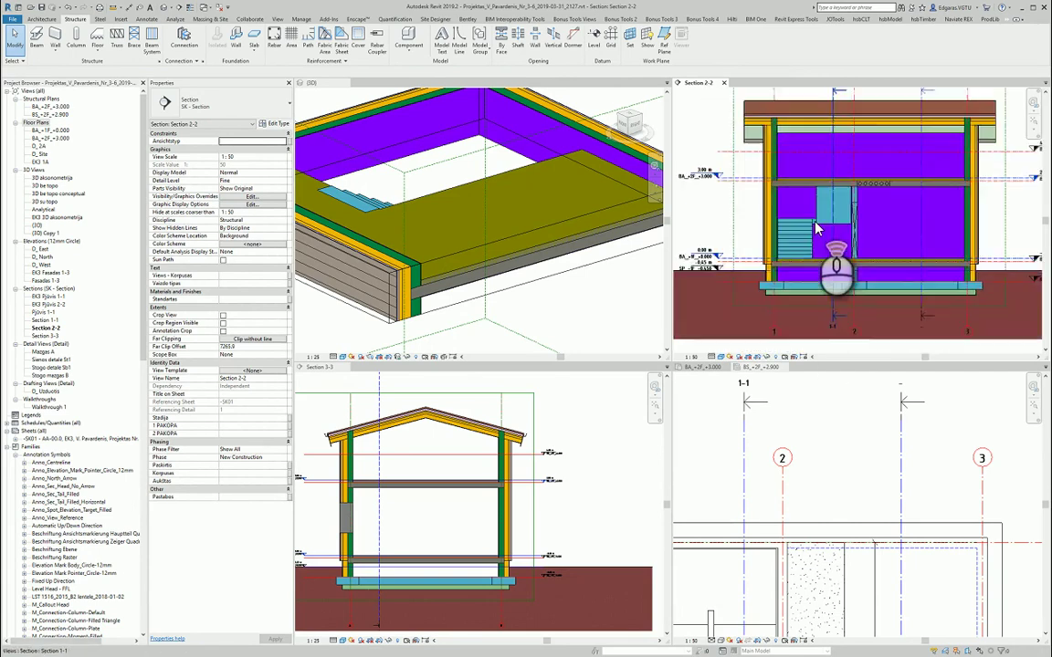
pyautogui.scroll(4, 882, 159)
pyautogui.moveTo(949, 263); pyautogui.dragTo(907, 267, button='middle')
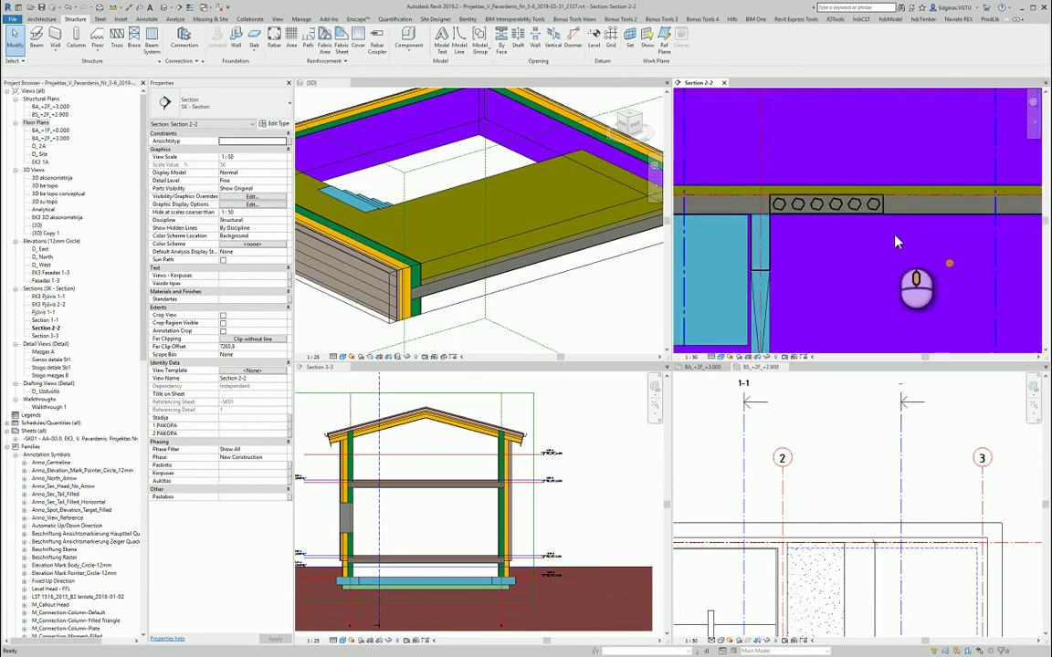
pyautogui.scroll(1, 894, 179)
pyautogui.scroll(-4, 831, 421)
pyautogui.scroll(2, 846, 518)
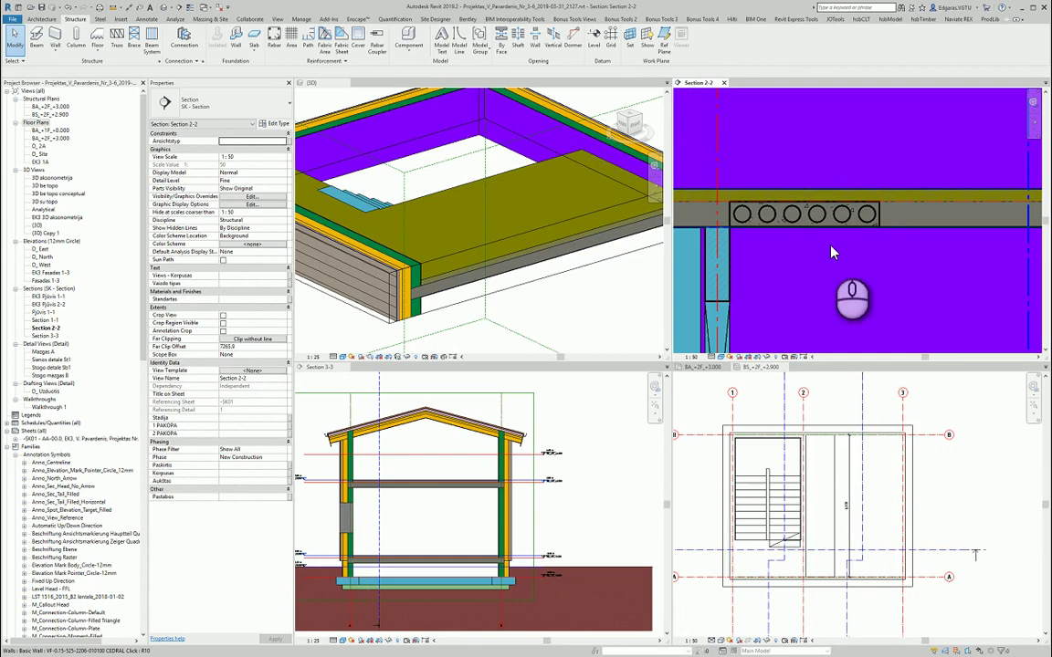
pyautogui.click(819, 219)
pyautogui.scroll(3, 313, 490)
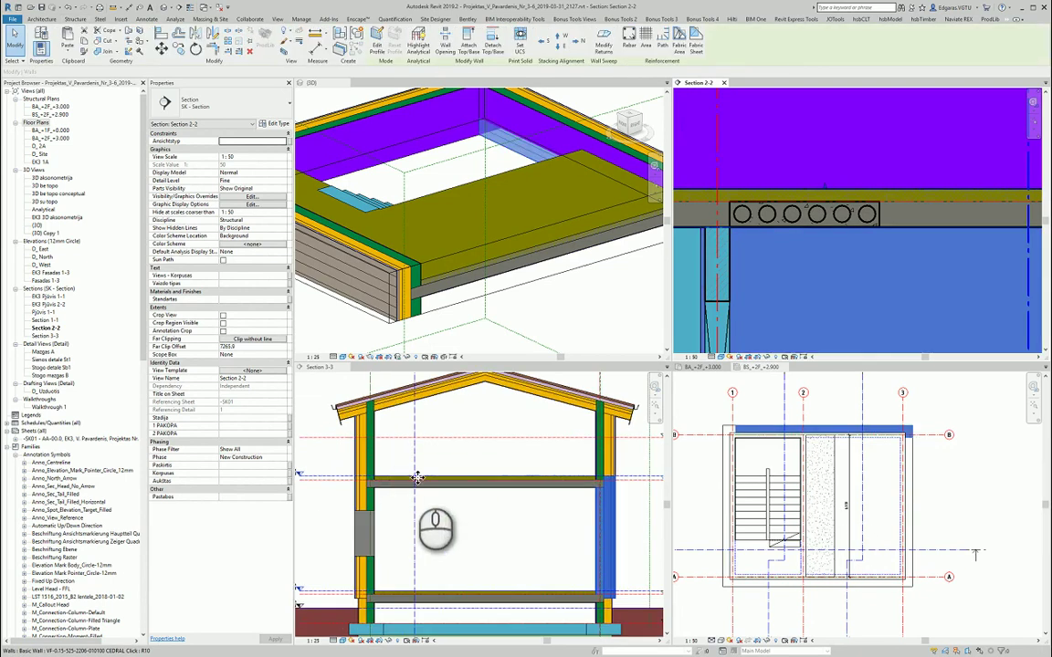
pyautogui.click(805, 307)
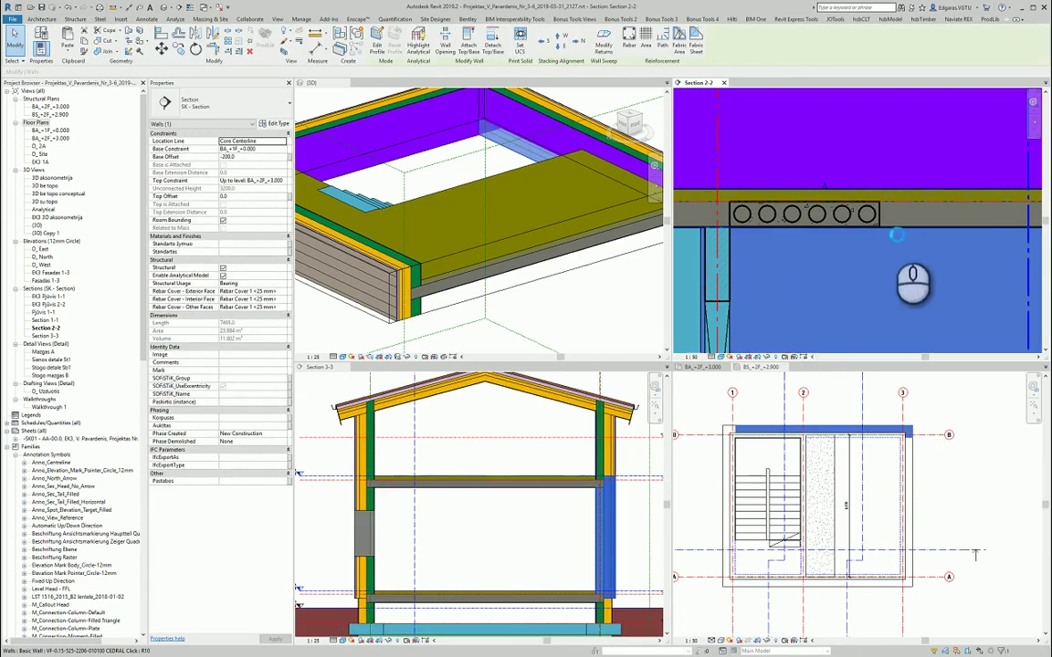
pyautogui.scroll(-3, 832, 247)
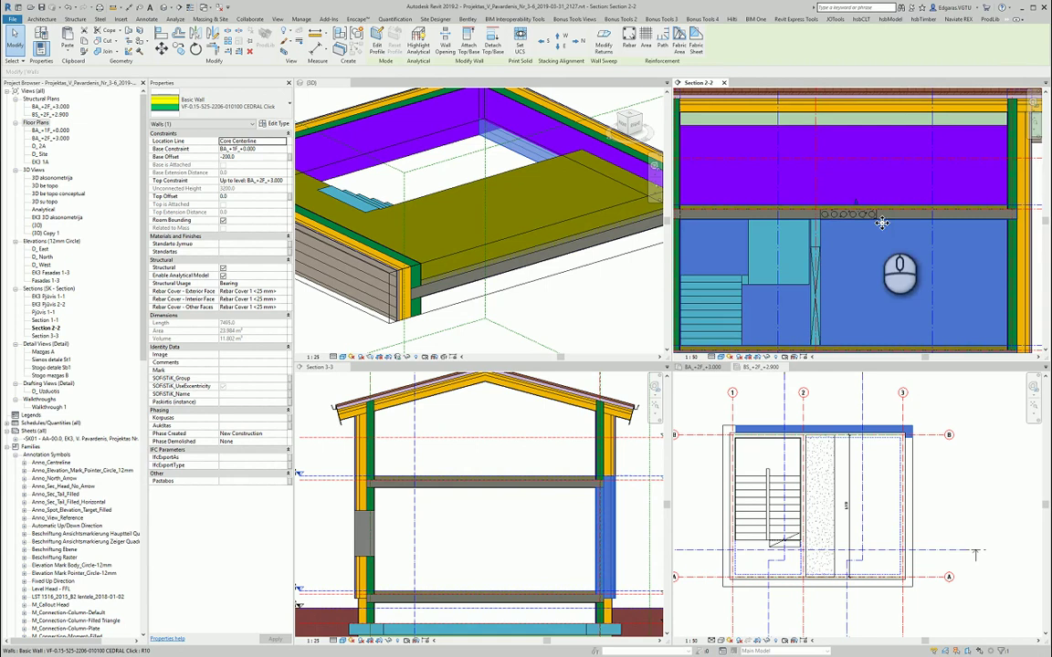
pyautogui.press('Escape')
# Step: Join the hollow core slab's geometry with the surrounding floor in Section 2-2
pyautogui.scroll(3, 876, 226)
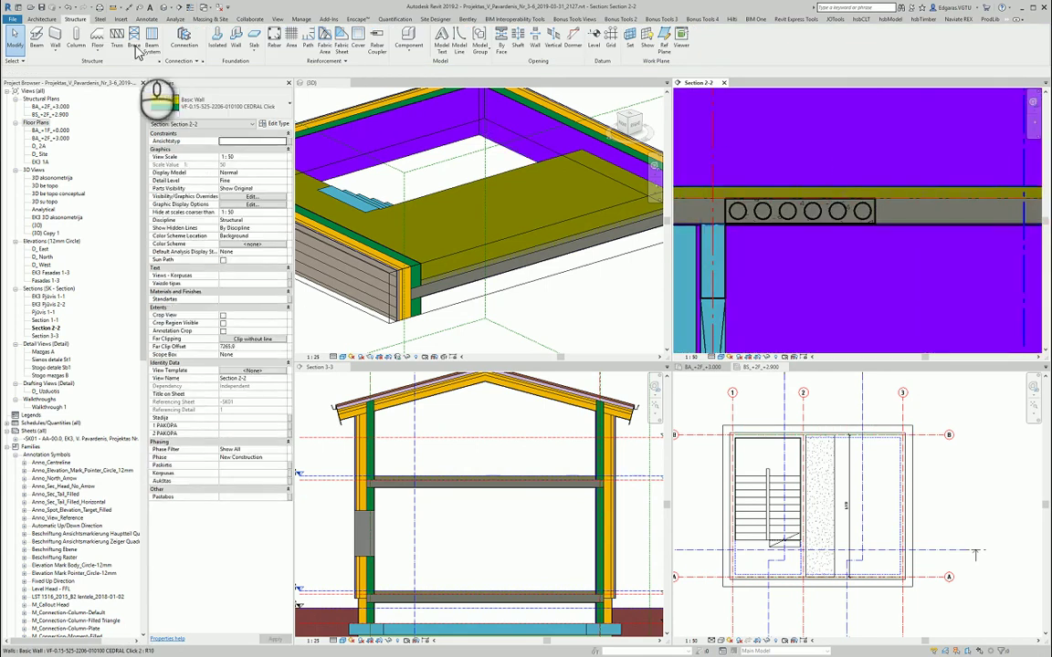
pyautogui.click(1008, 19)
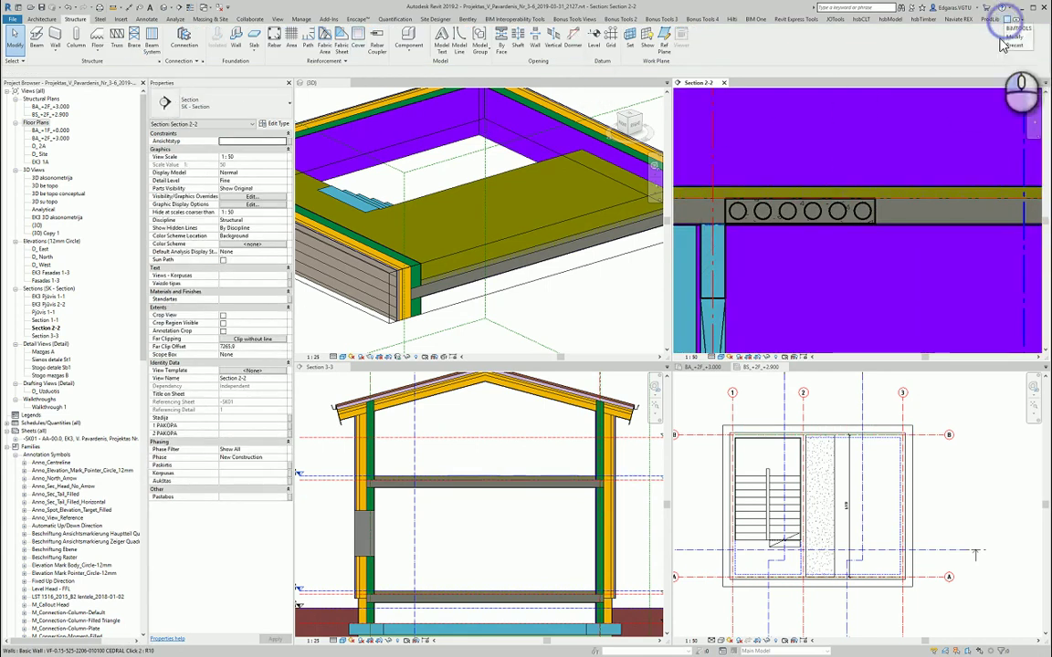
pyautogui.click(1017, 36)
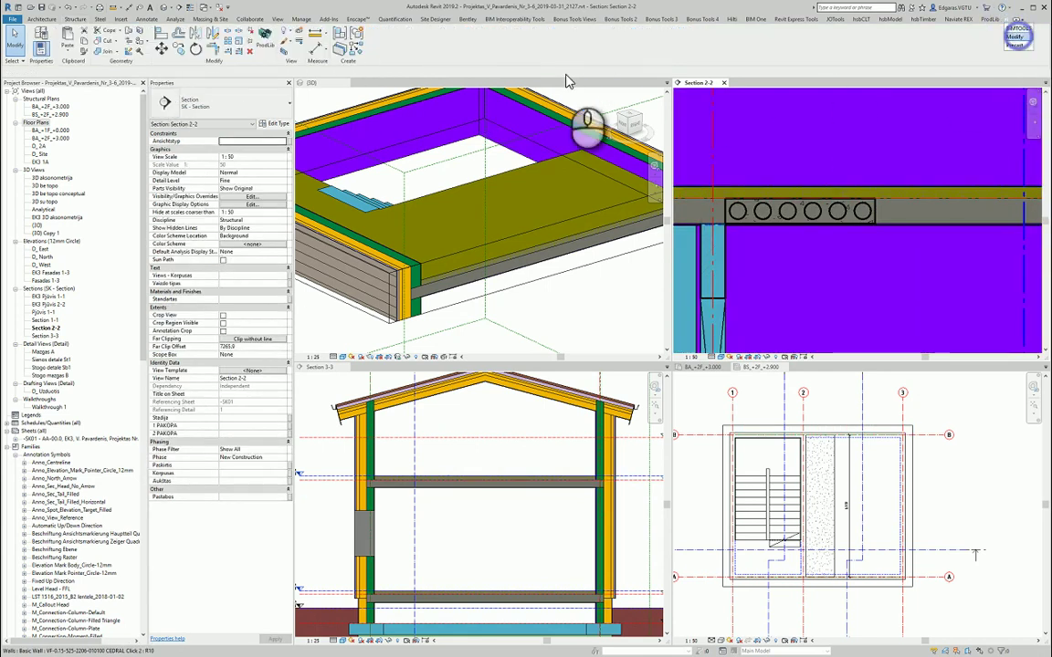
pyautogui.click(104, 52)
pyautogui.click(862, 217)
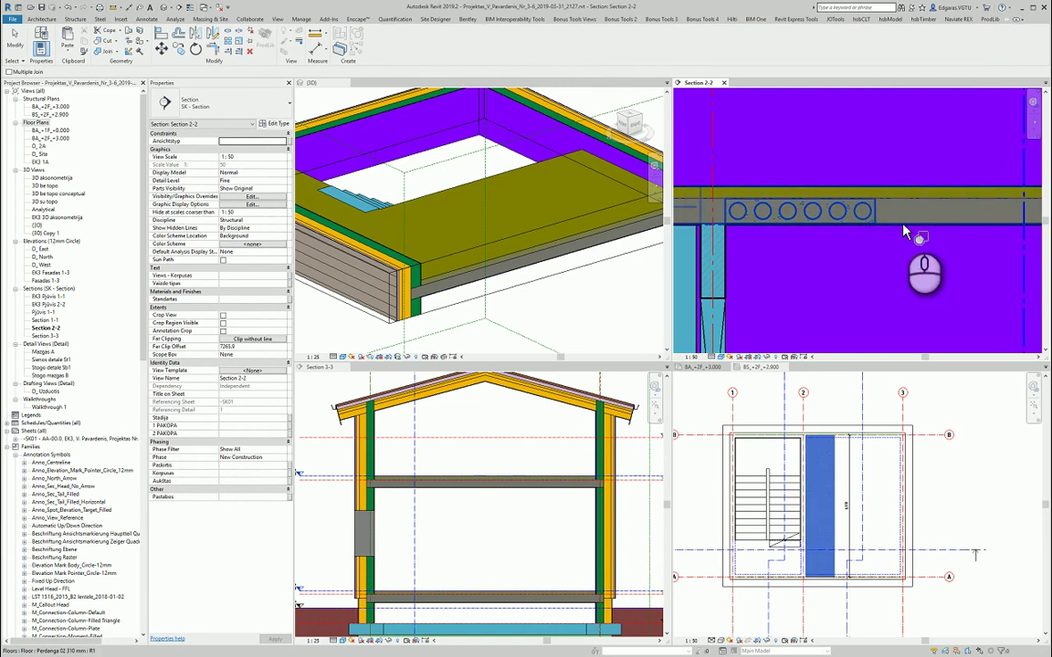
pyautogui.click(887, 240)
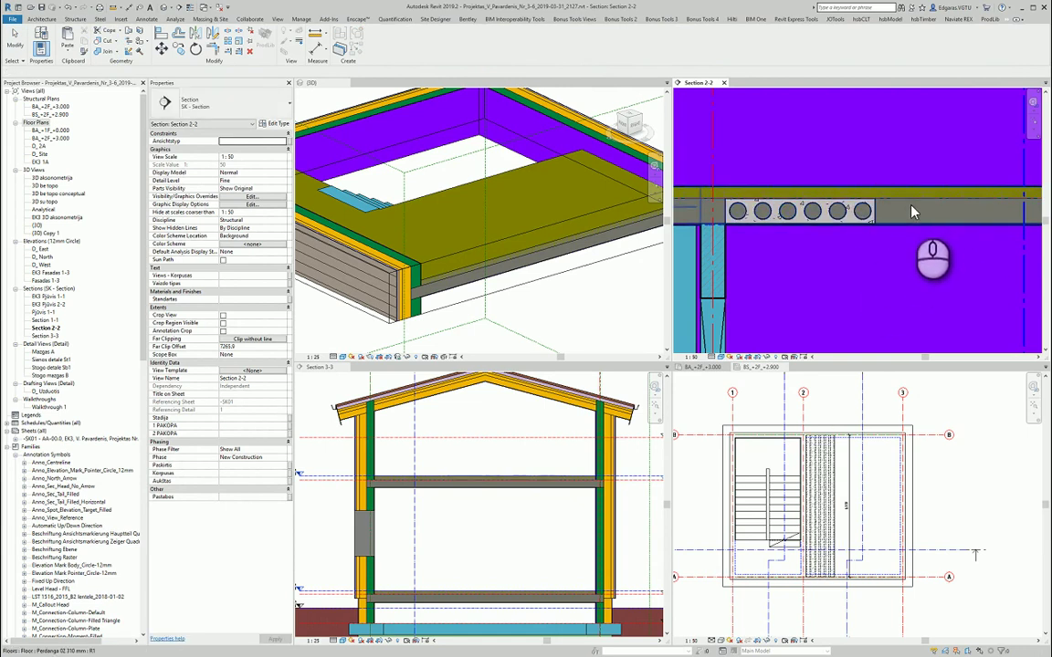
pyautogui.press('Escape')
pyautogui.click(910, 228)
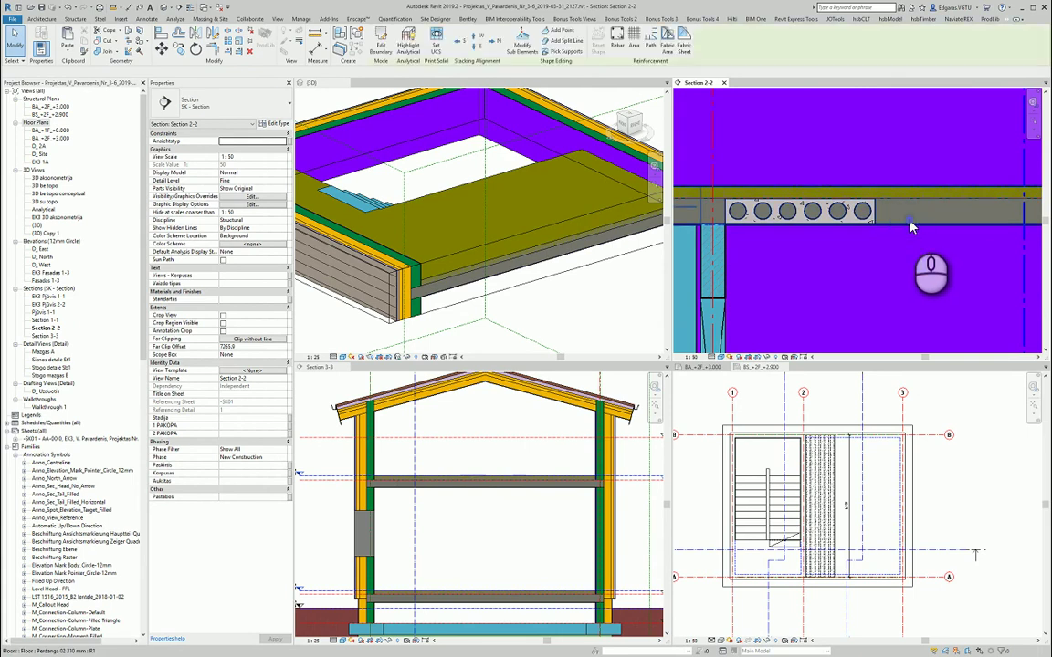
pyautogui.click(977, 538)
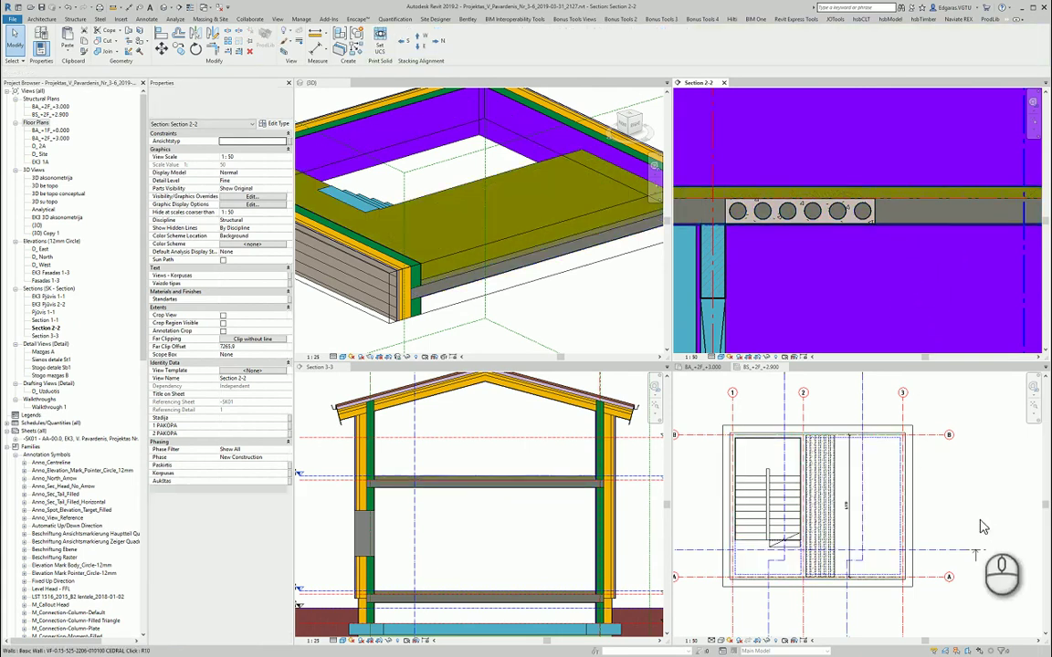
# Step: Start a sketched beam system in plan BS_+2F_+2.900 and pick the two offset reference planes at the slab ends as boundary lines
pyautogui.scroll(3, 913, 454)
pyautogui.scroll(-4, 913, 454)
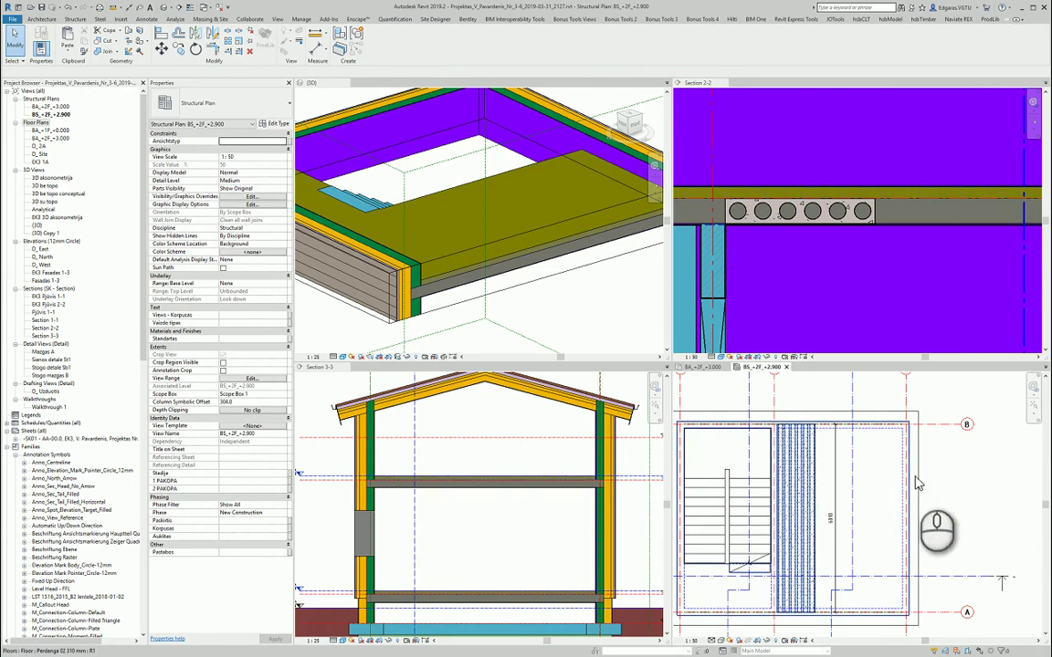
pyautogui.moveTo(995, 505); pyautogui.dragTo(948, 497, button='middle')
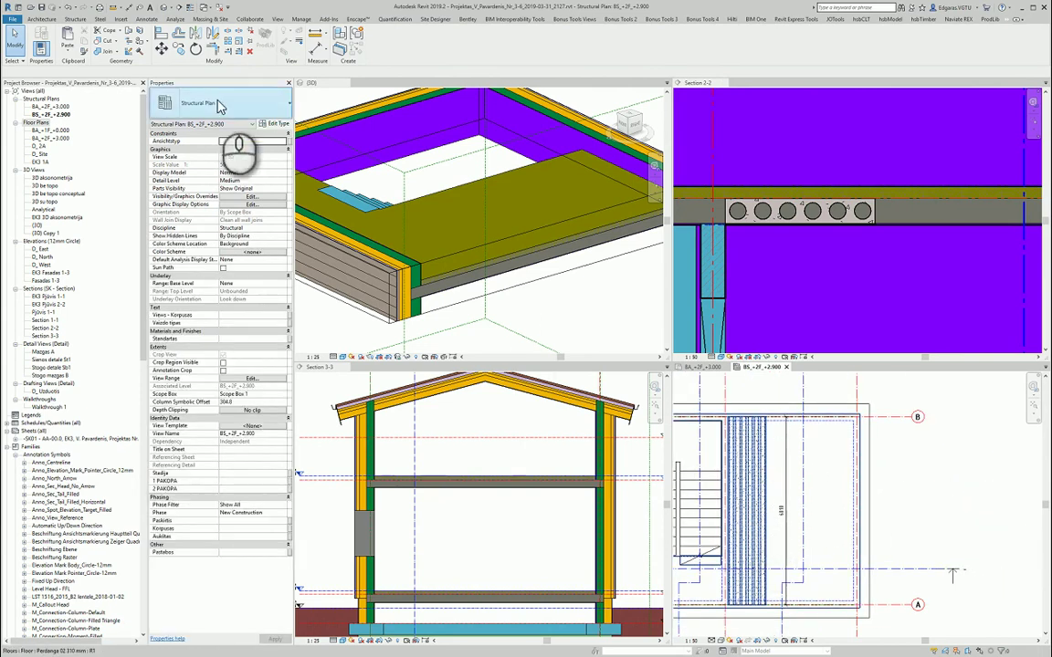
pyautogui.click(76, 19)
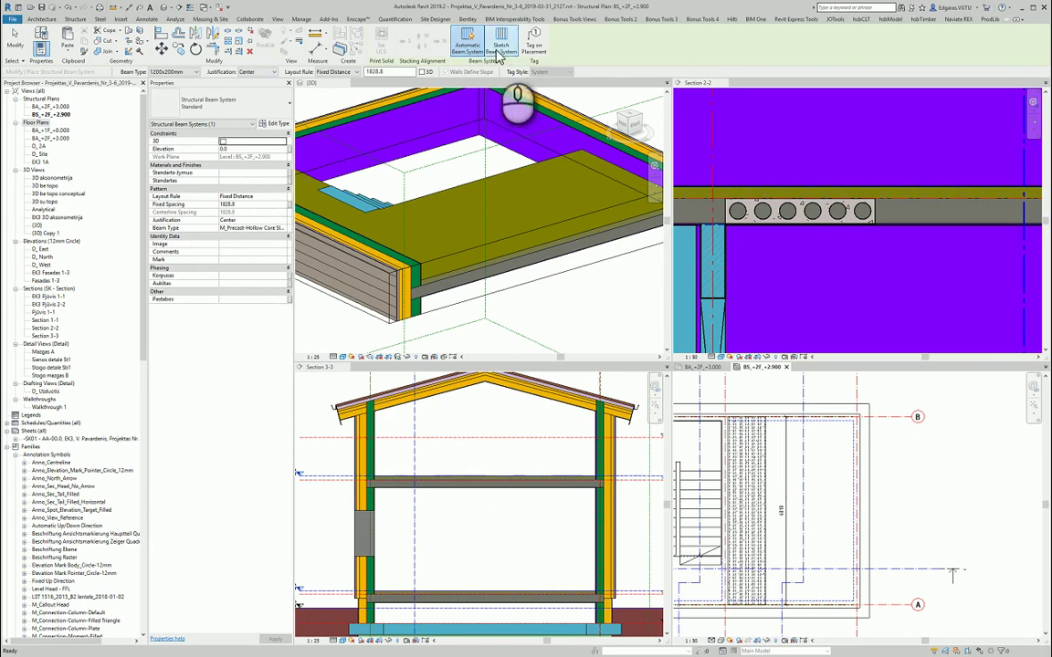
pyautogui.click(509, 52)
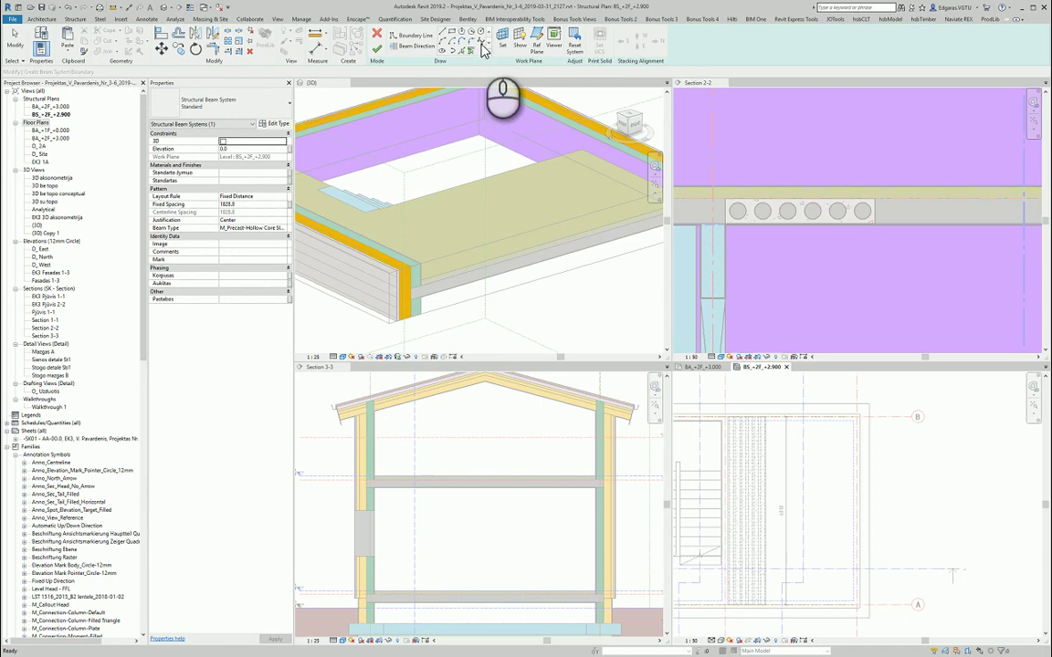
pyautogui.click(462, 51)
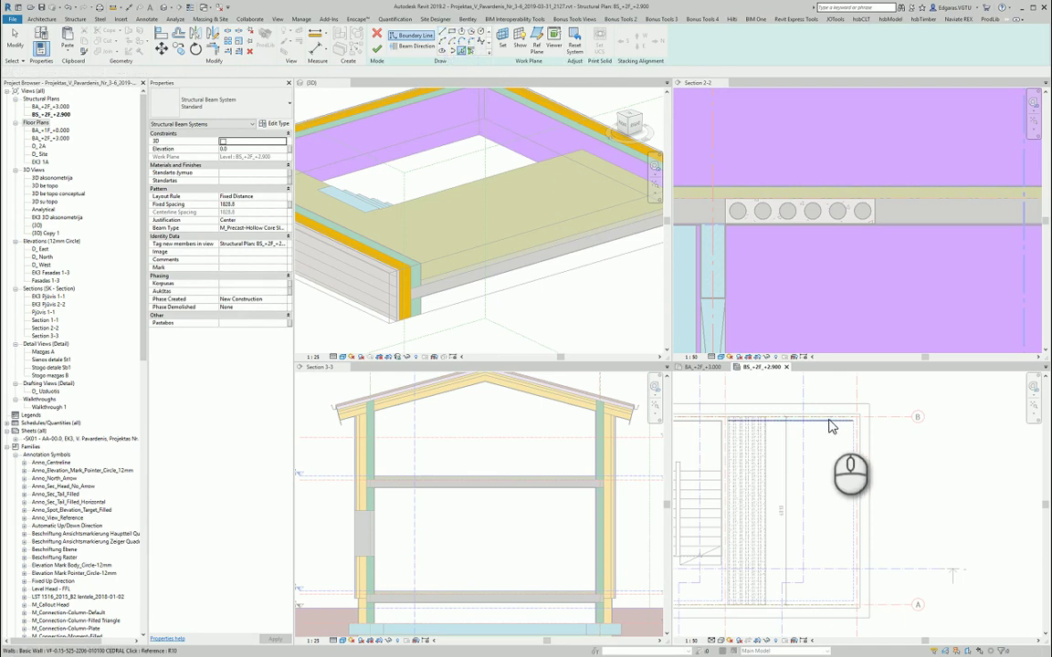
pyautogui.scroll(4, 829, 425)
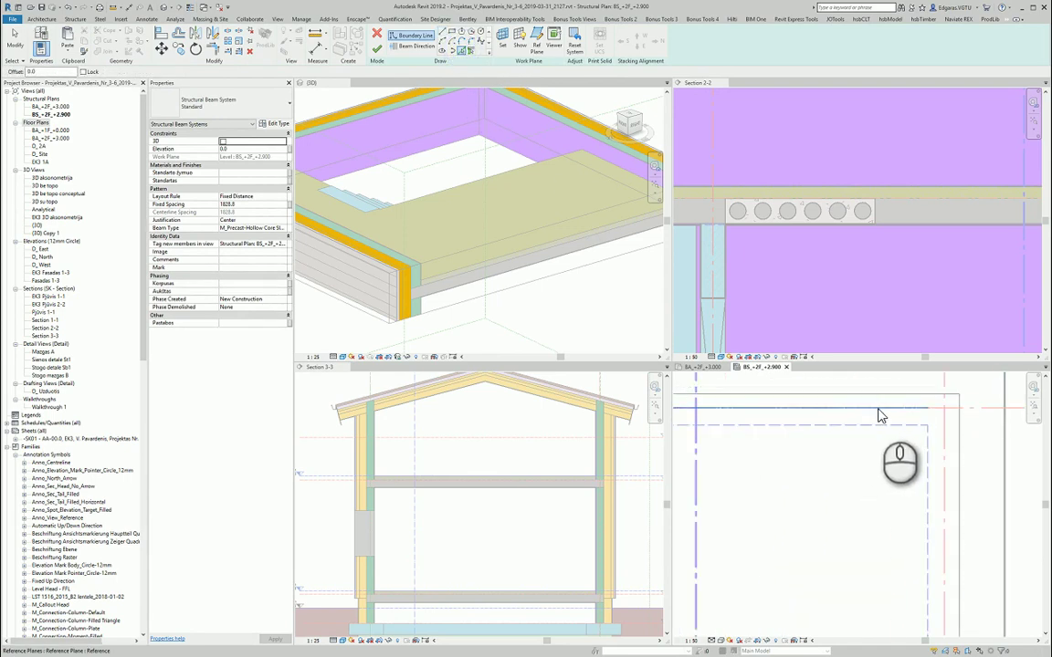
pyautogui.click(878, 409)
pyautogui.scroll(-5, 895, 405)
pyautogui.scroll(3, 887, 558)
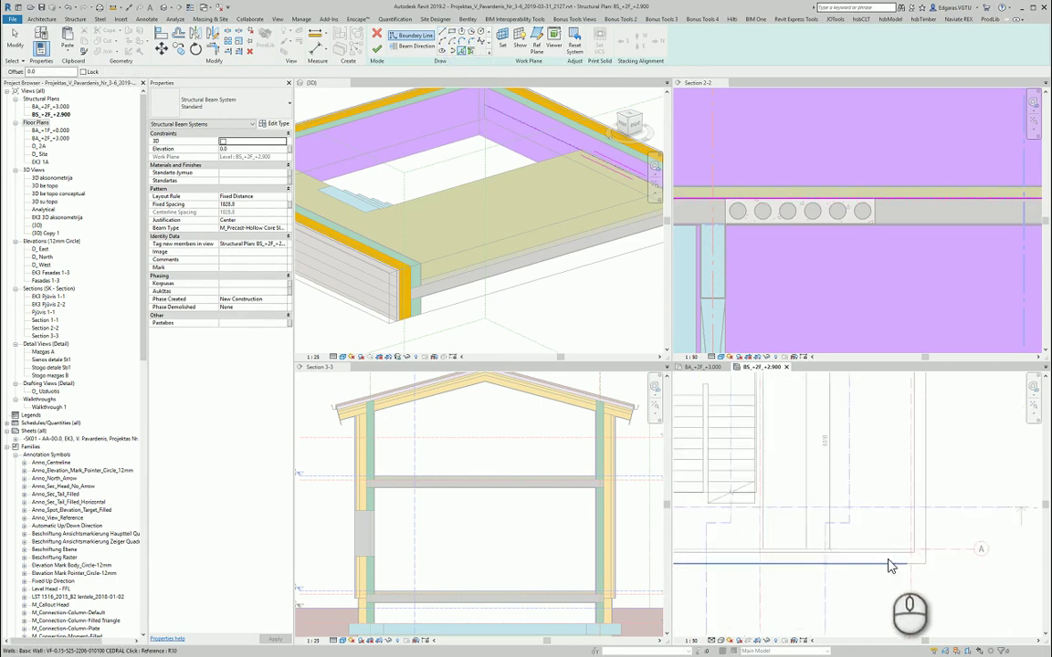
pyautogui.scroll(2, 888, 563)
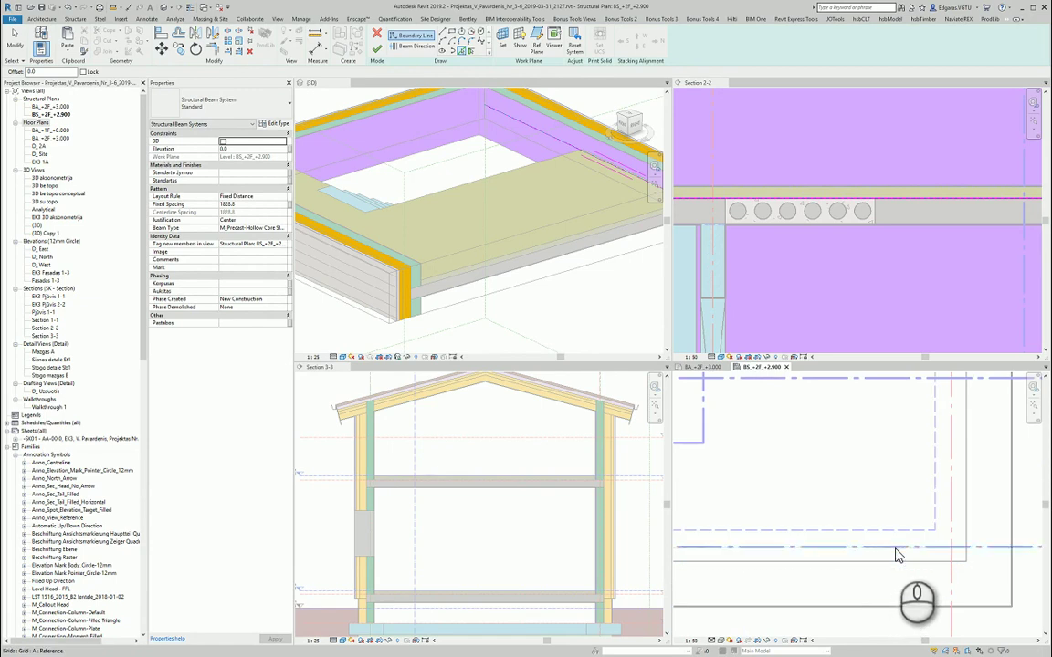
pyautogui.scroll(-5, 922, 548)
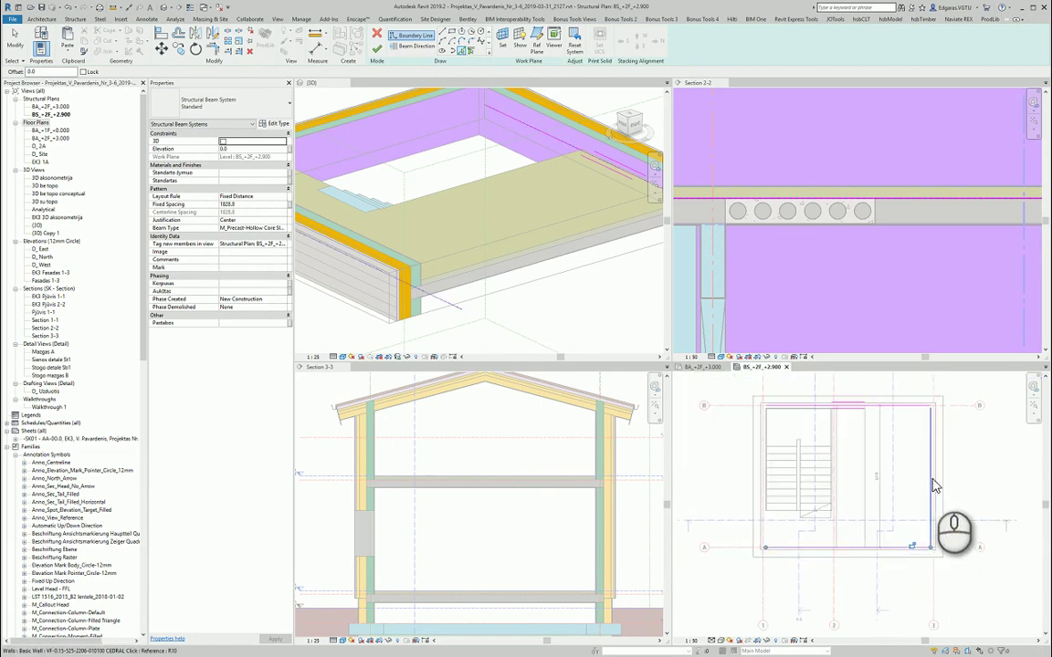
# Step: Add the inner wall face near axis 3 and the hollow core slab's edge near axis 2 as boundary lines
pyautogui.scroll(5, 934, 442)
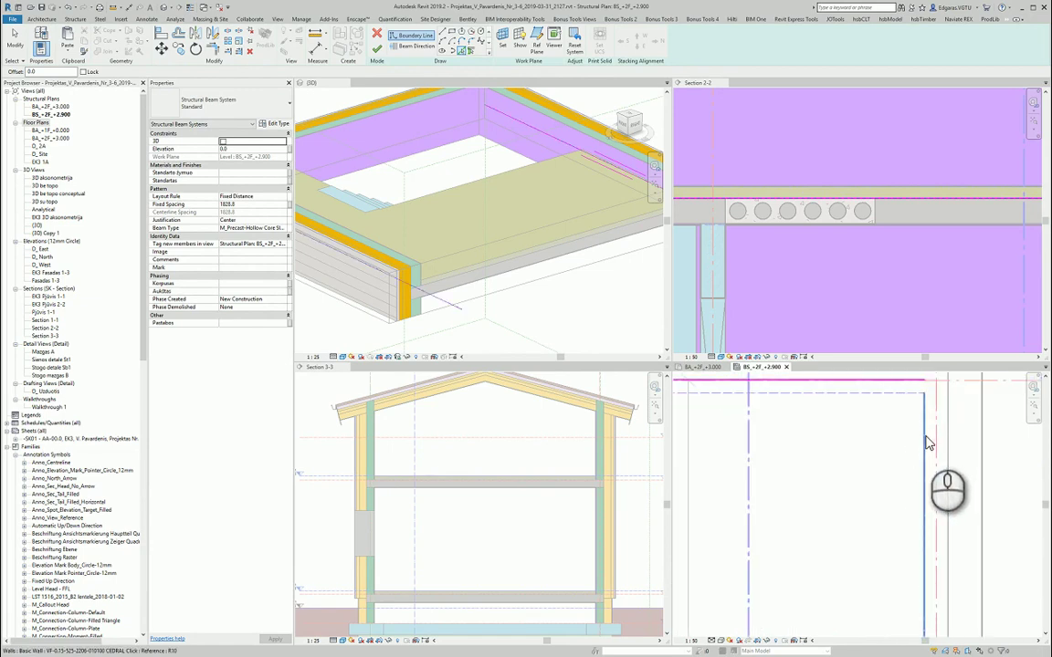
pyautogui.moveTo(928, 443); pyautogui.dragTo(808, 496, button='middle')
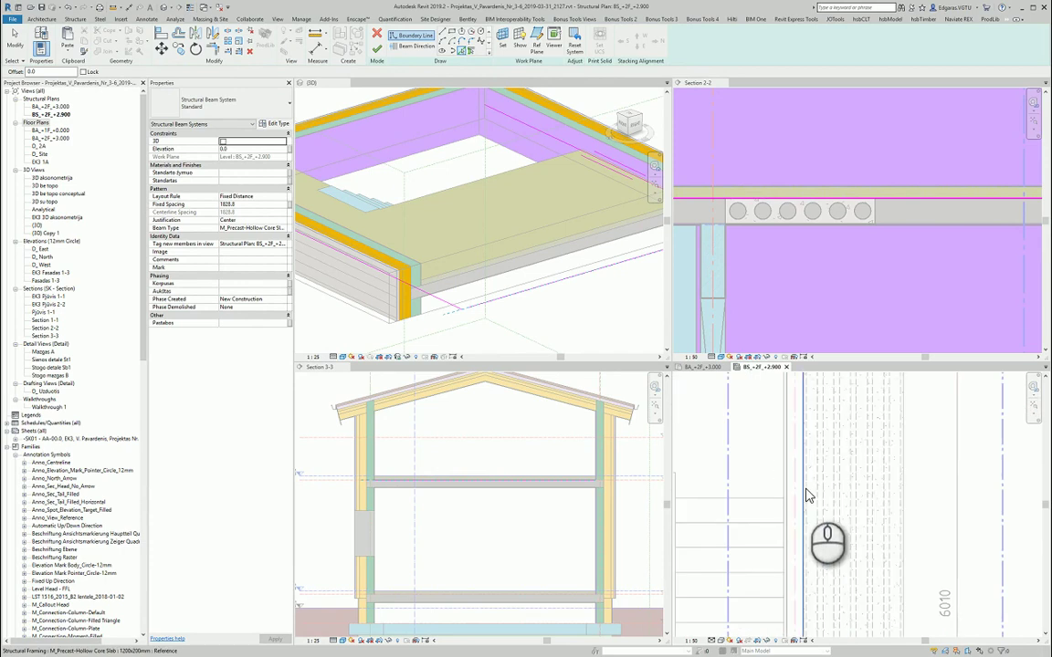
pyautogui.click(806, 493)
pyautogui.scroll(-3, 741, 469)
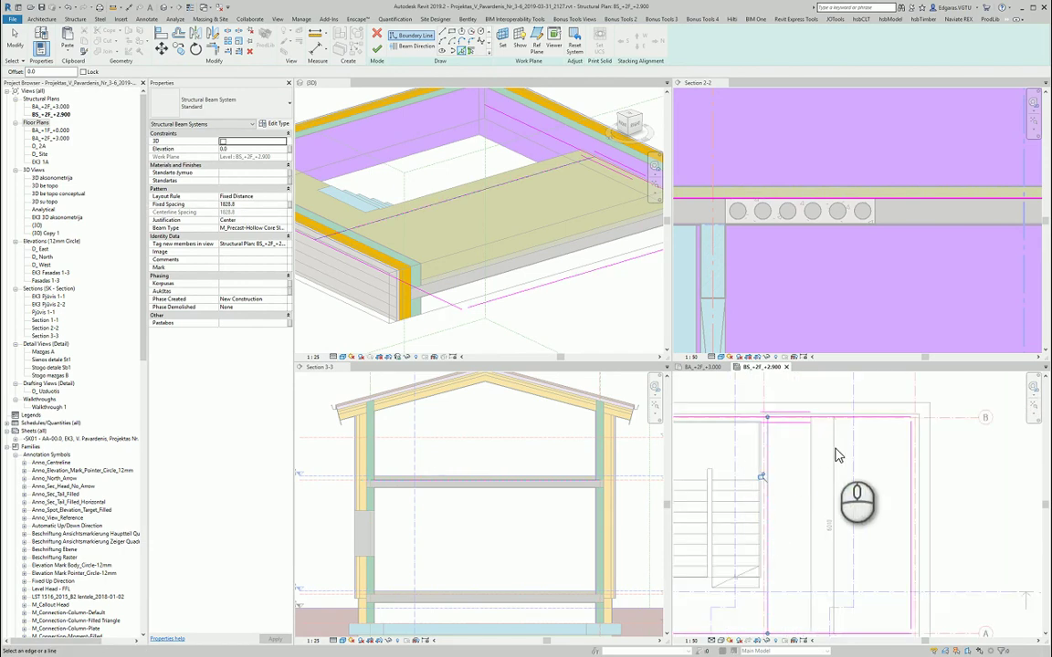
pyautogui.press('Escape')
# Step: Set the beam direction parallel to the boundary line along the hollow core slab's long edge near axis 2
pyautogui.scroll(-2, 782, 429)
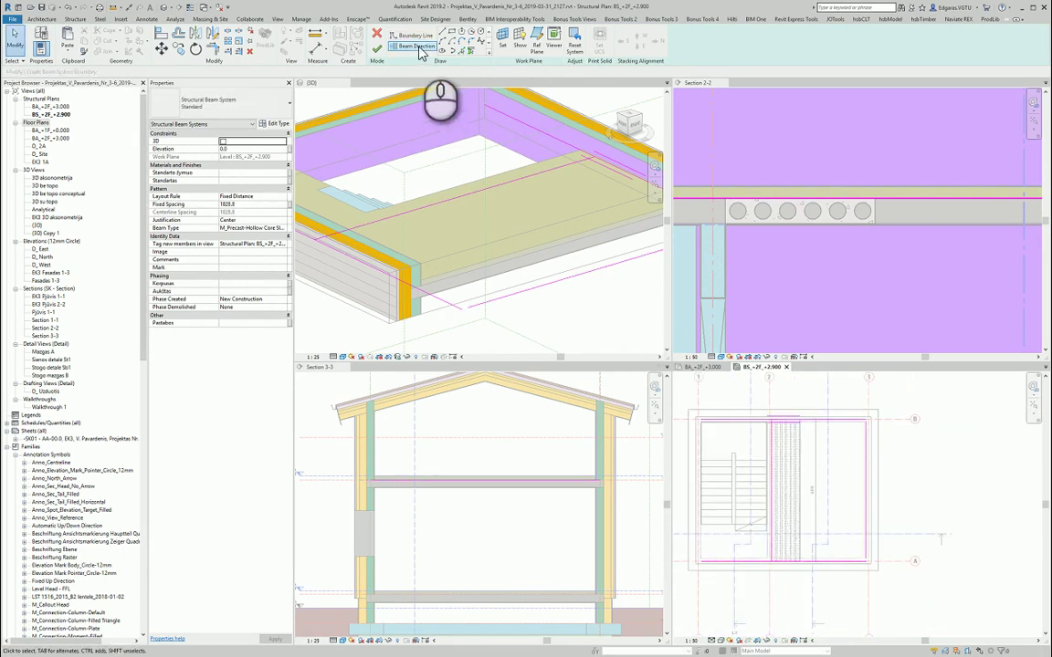
pyautogui.click(418, 48)
pyautogui.click(770, 490)
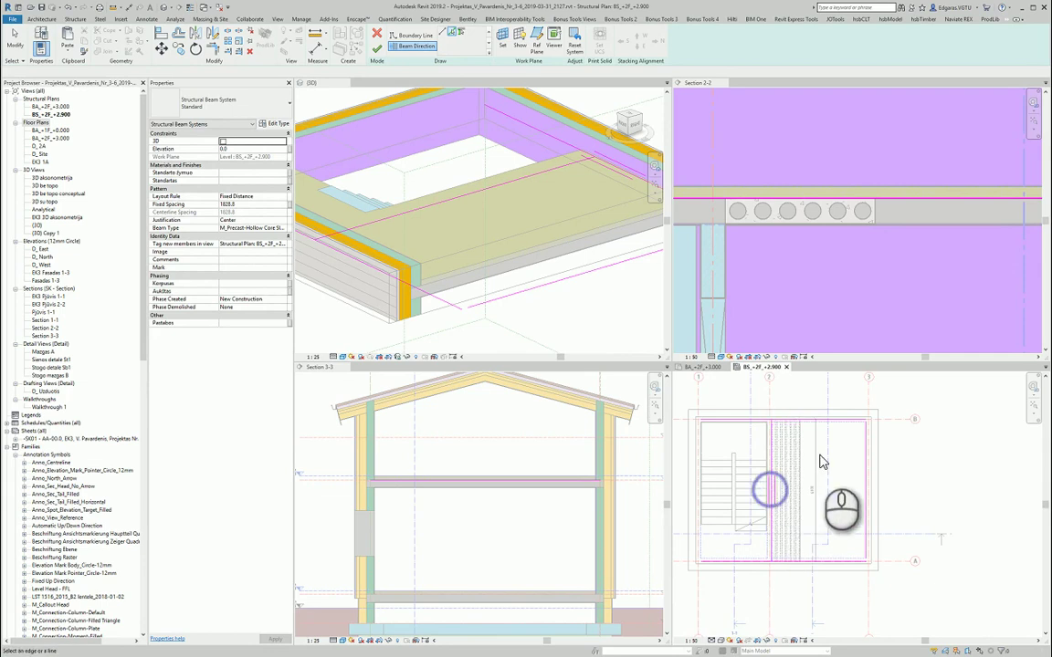
pyautogui.click(764, 454)
# Step: Trim the beam system's boundary lines at their corners into a closed rectangle between axes 2 and 3
pyautogui.click(847, 424)
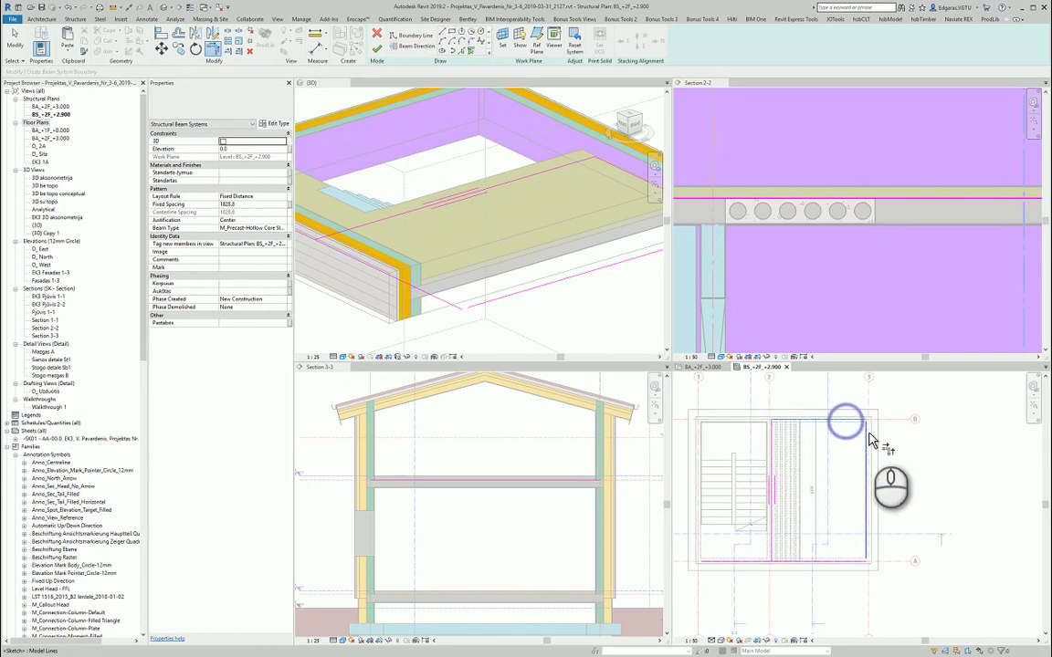
pyautogui.click(869, 435)
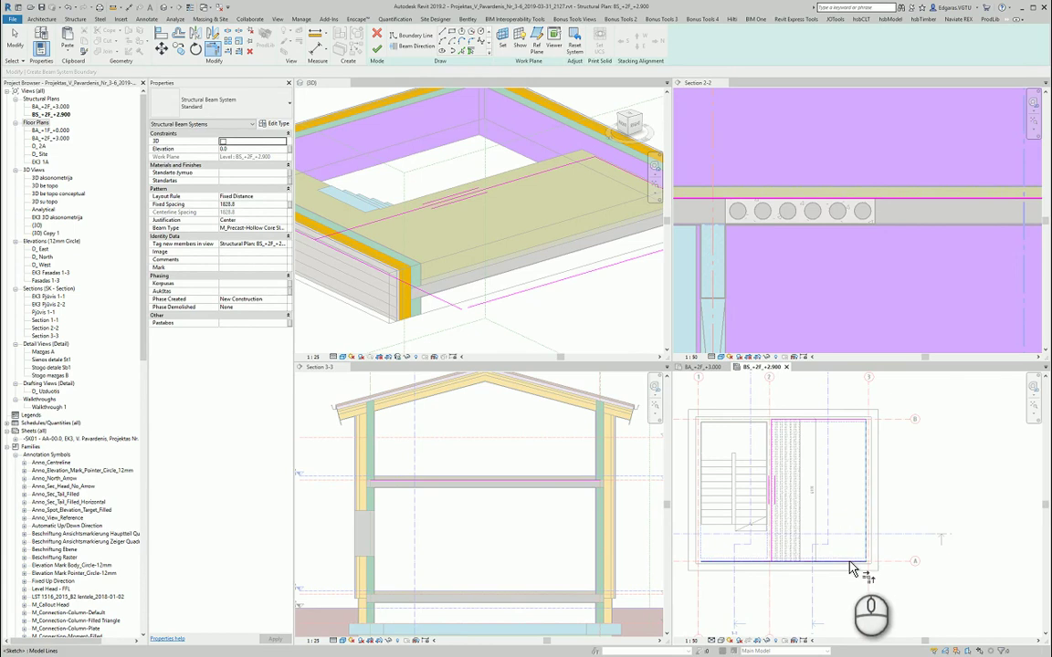
pyautogui.click(850, 562)
pyautogui.click(805, 562)
pyautogui.click(772, 554)
pyautogui.press('Escape')
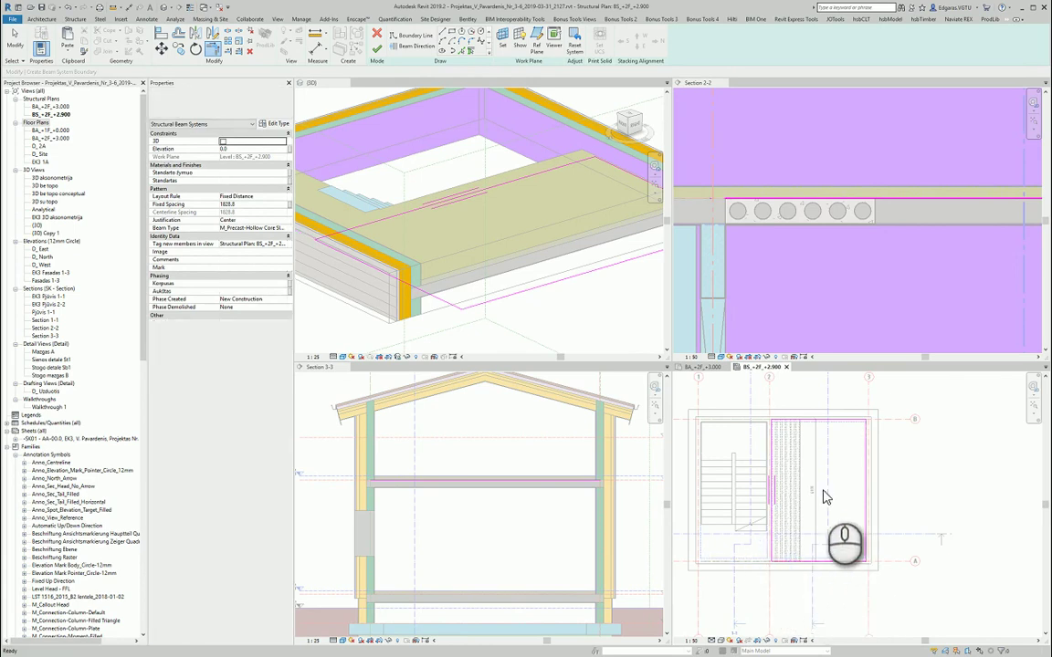
# Step: Set the beam system's fixed spacing to 1200 and beam type to M_Precast-Hollow Core Slab 1200x200mm, and finish the sketch
pyautogui.click(252, 197)
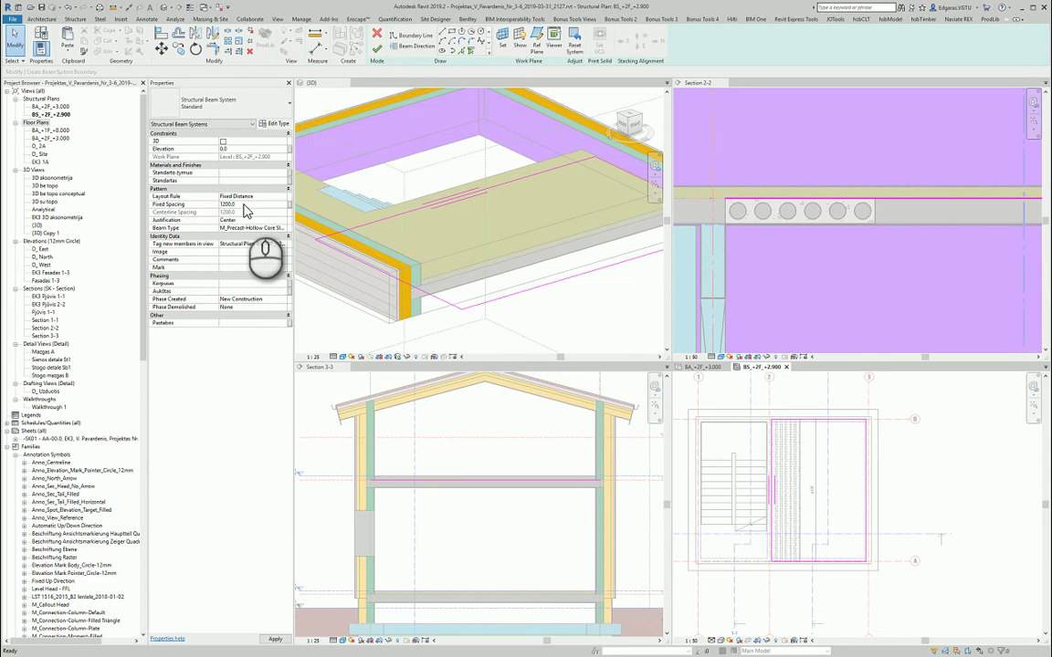
pyautogui.click(259, 227)
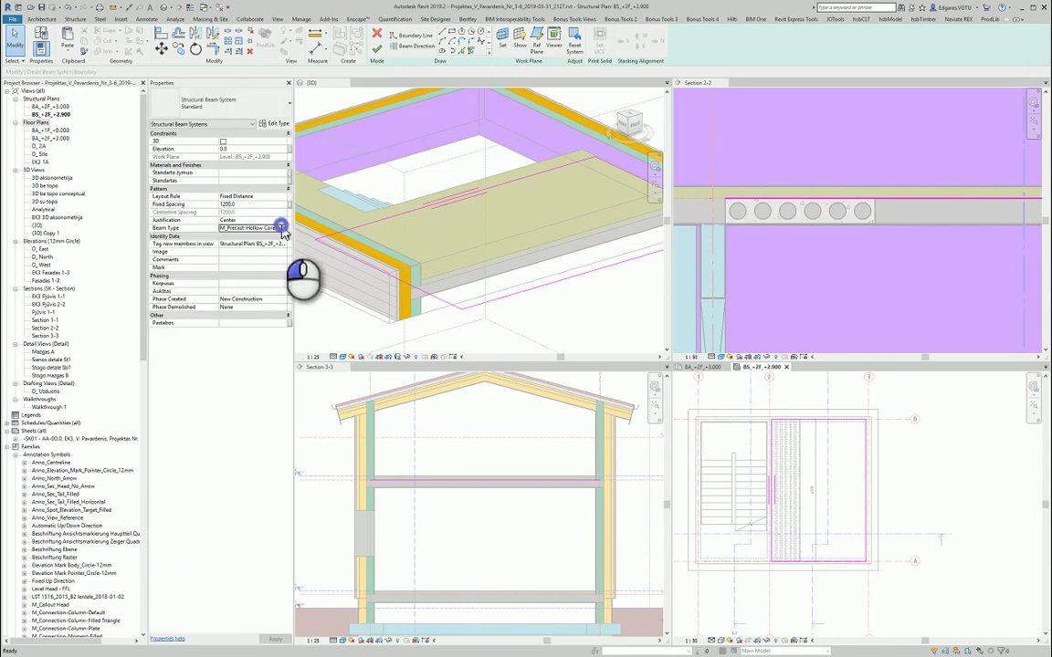
pyautogui.click(284, 228)
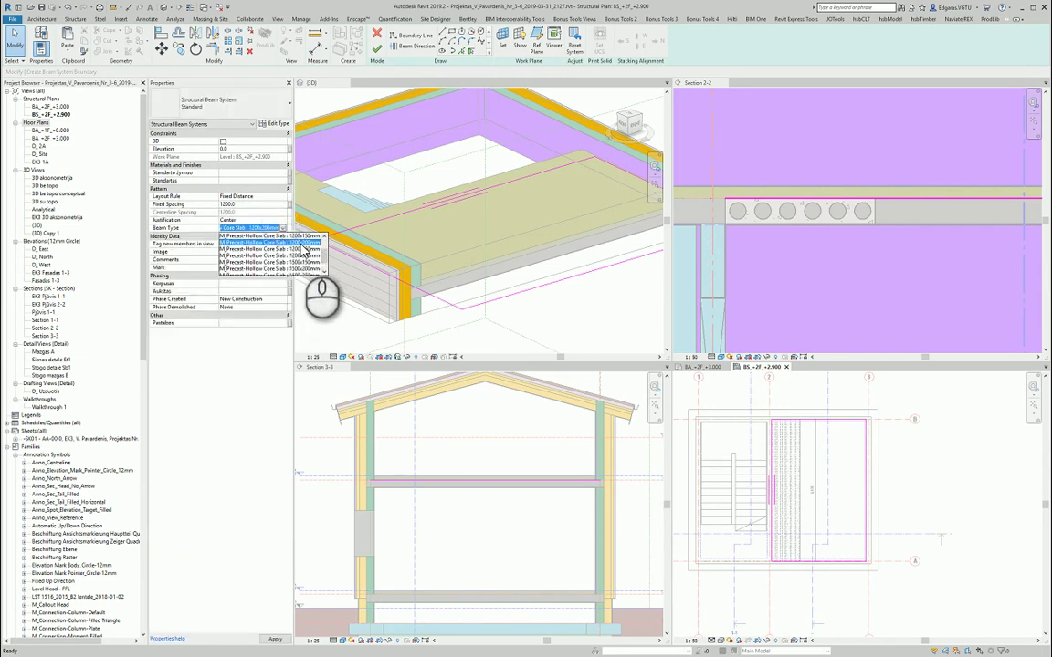
pyautogui.click(308, 243)
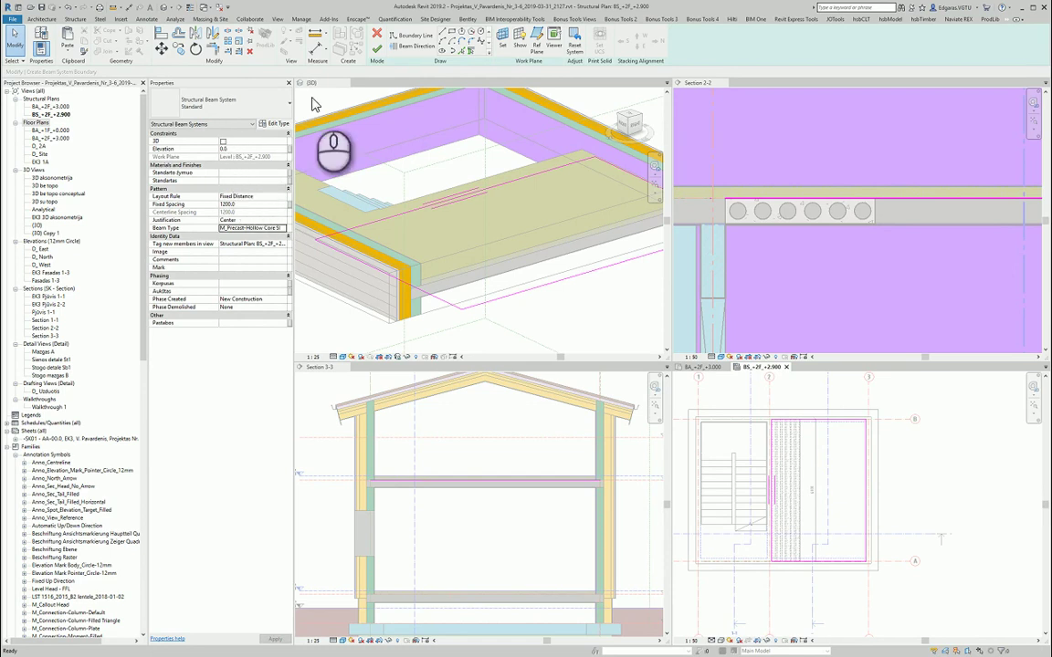
pyautogui.click(378, 47)
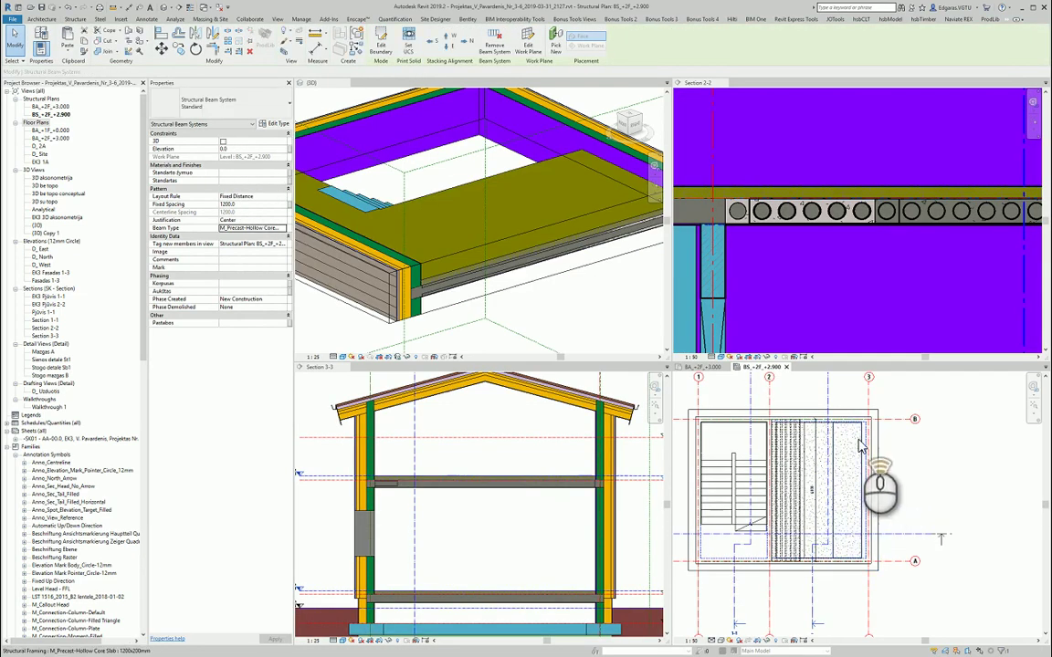
# Step: Delete the original single hollow core slab that overlaps the new beam system near axis 2 in Section 2-2
pyautogui.scroll(2, 860, 445)
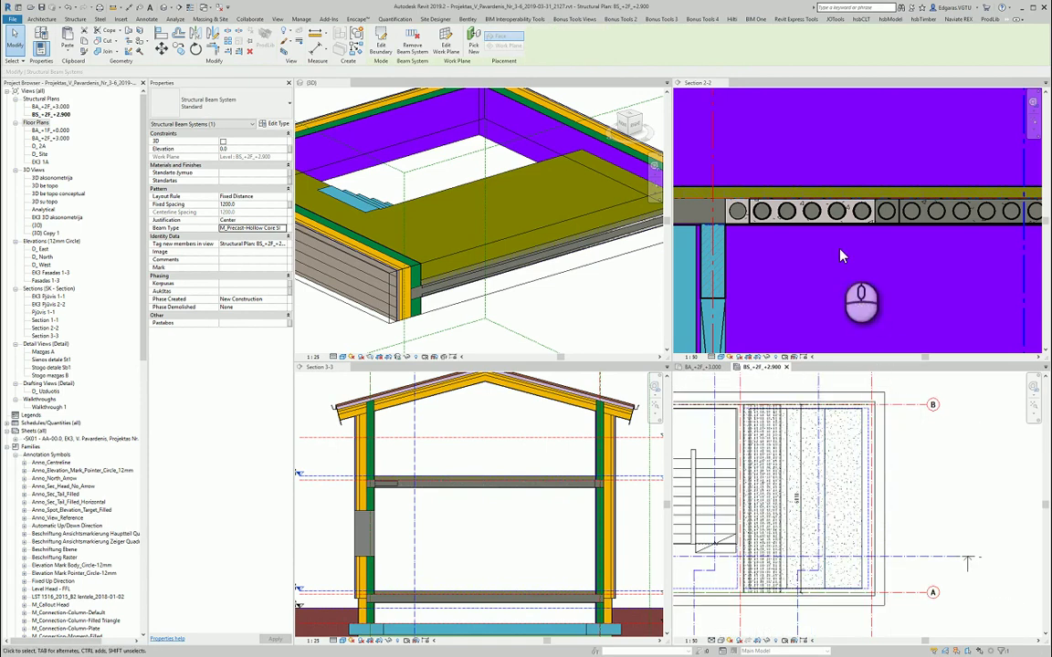
pyautogui.click(822, 408)
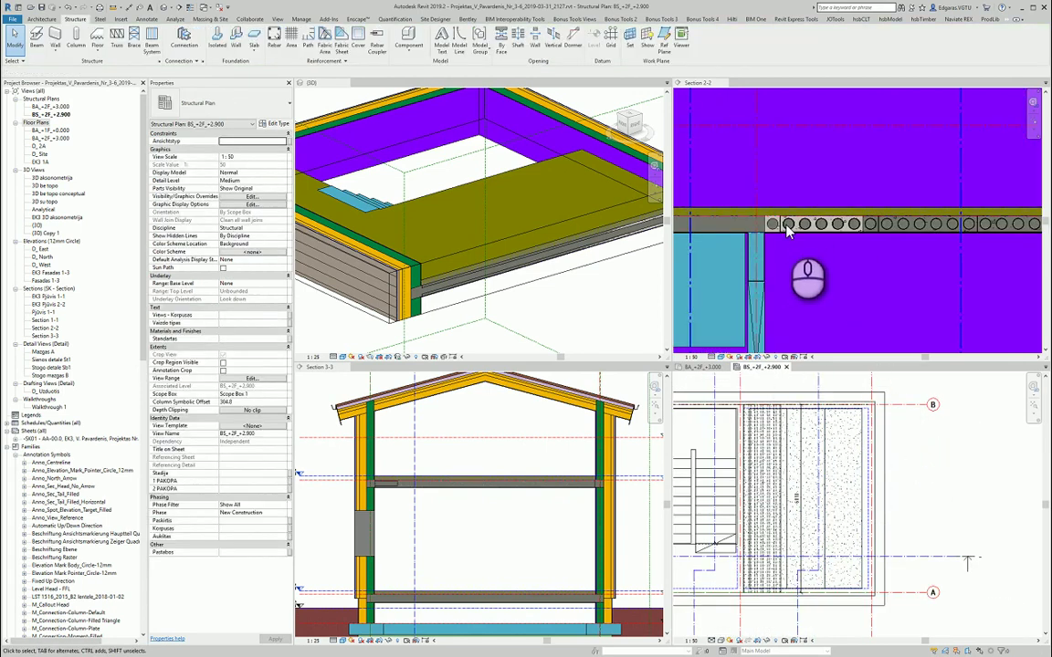
pyautogui.scroll(3, 787, 229)
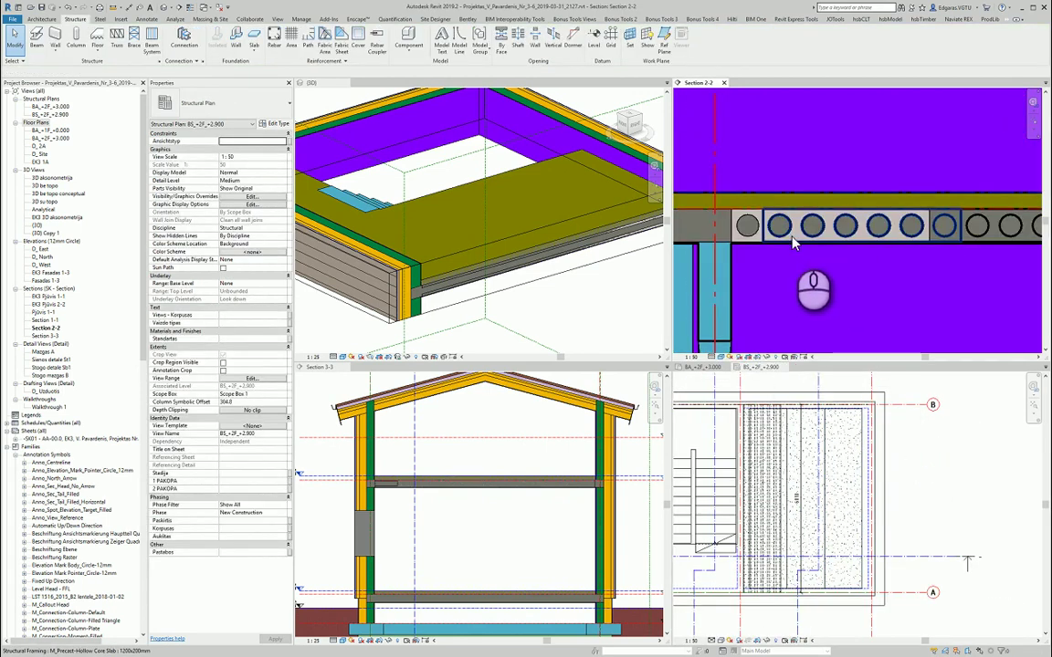
pyautogui.click(744, 235)
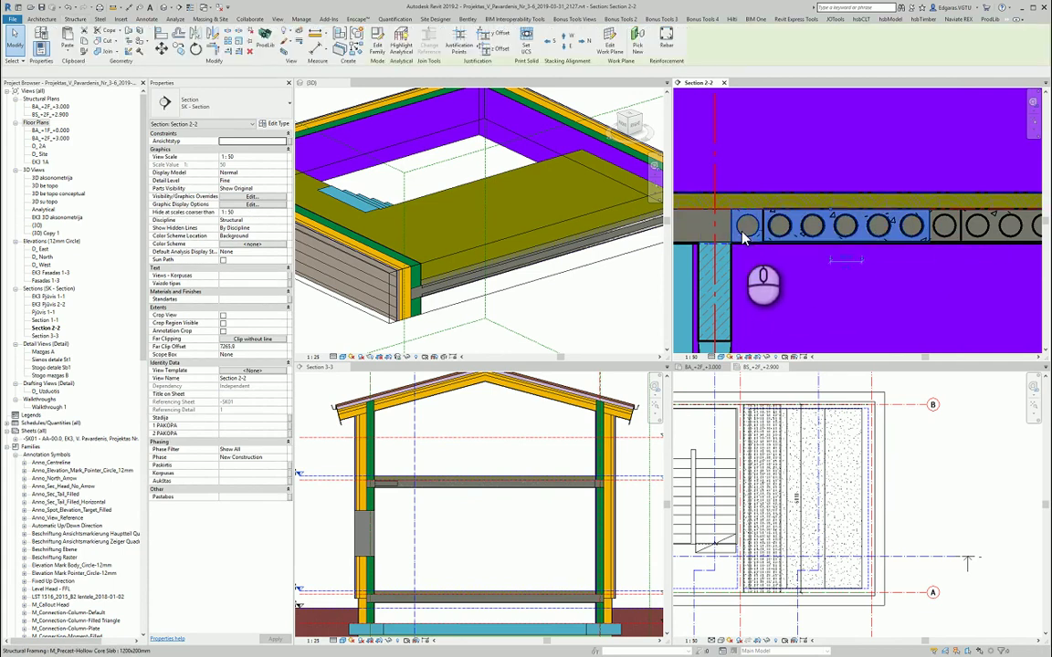
pyautogui.click(952, 456)
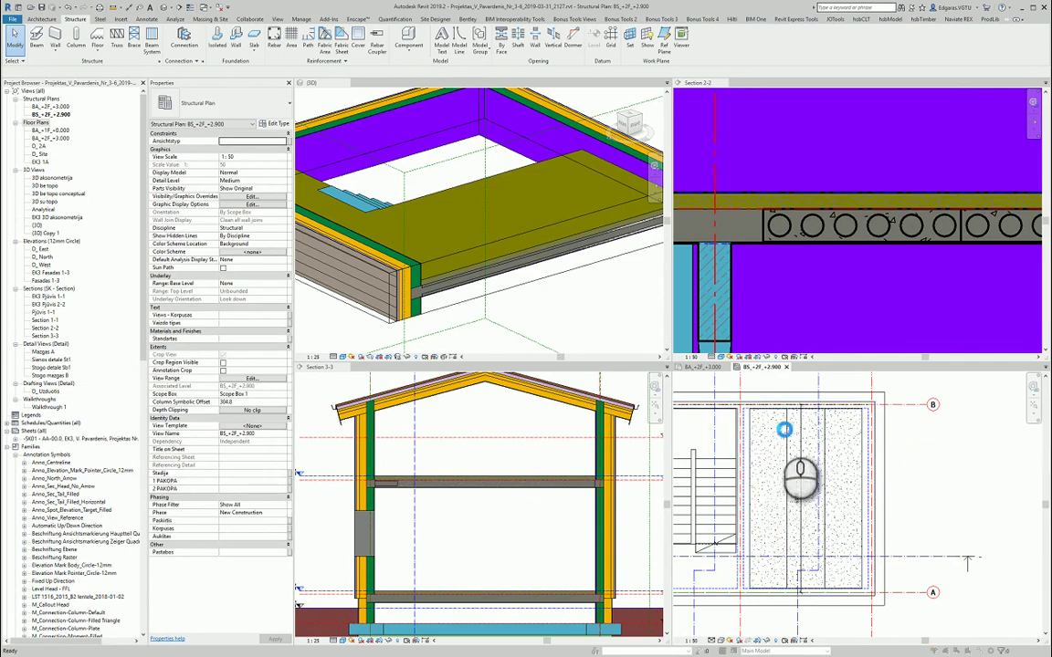
pyautogui.press('v')
pyautogui.press('g')
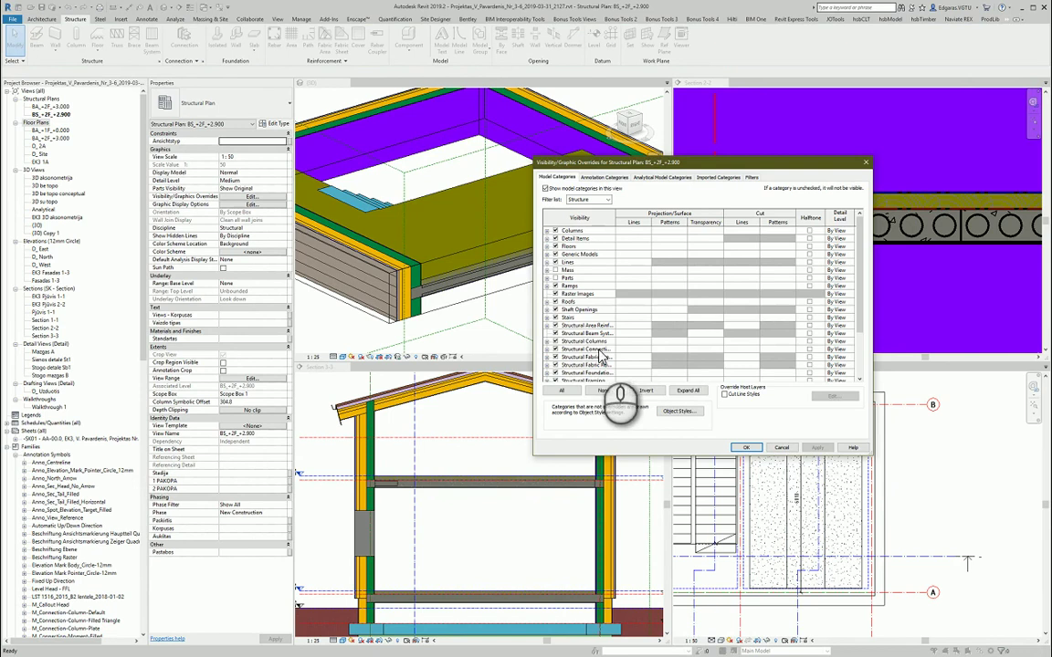
pyautogui.press('Escape')
pyautogui.click(941, 457)
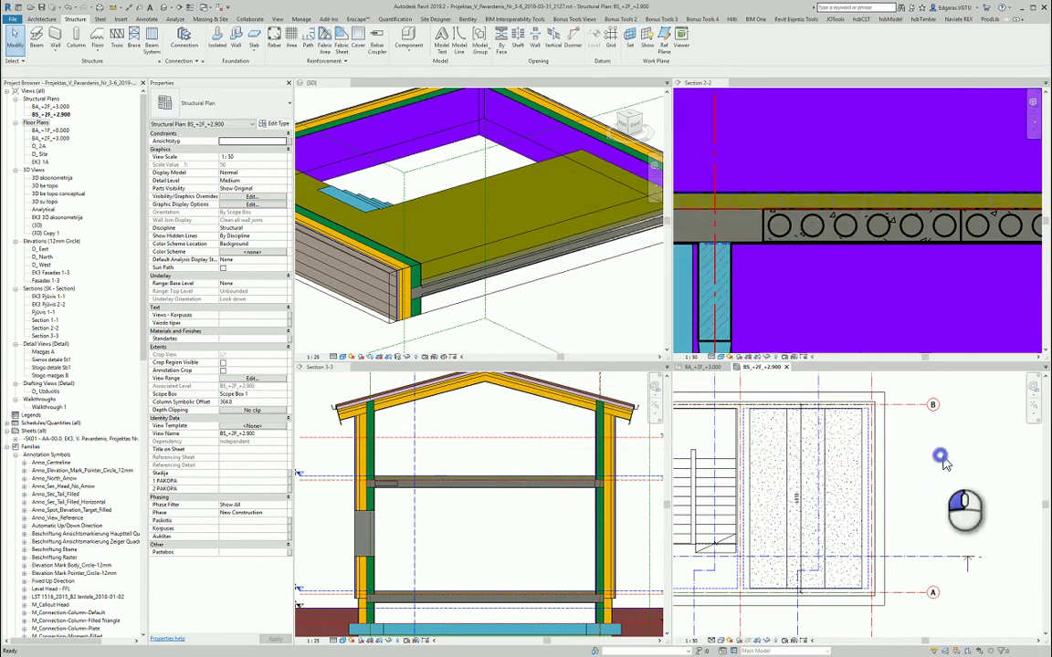
# Step: Select the new beam system in Section 2-2 and view it in plan BS_+2F_+2.900
pyautogui.click(851, 206)
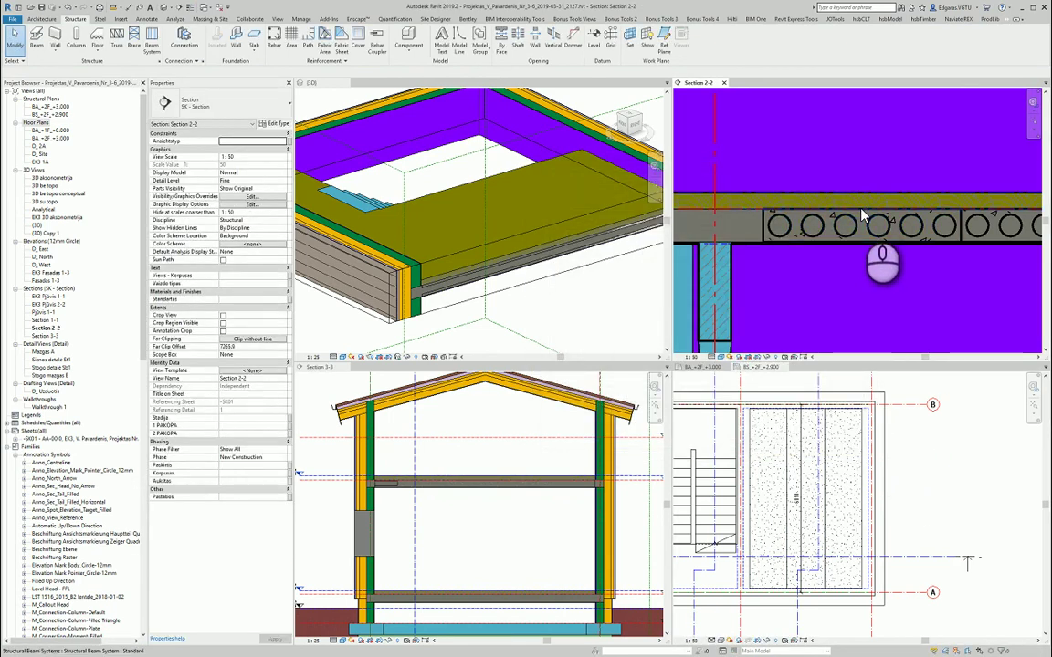
pyautogui.click(860, 208)
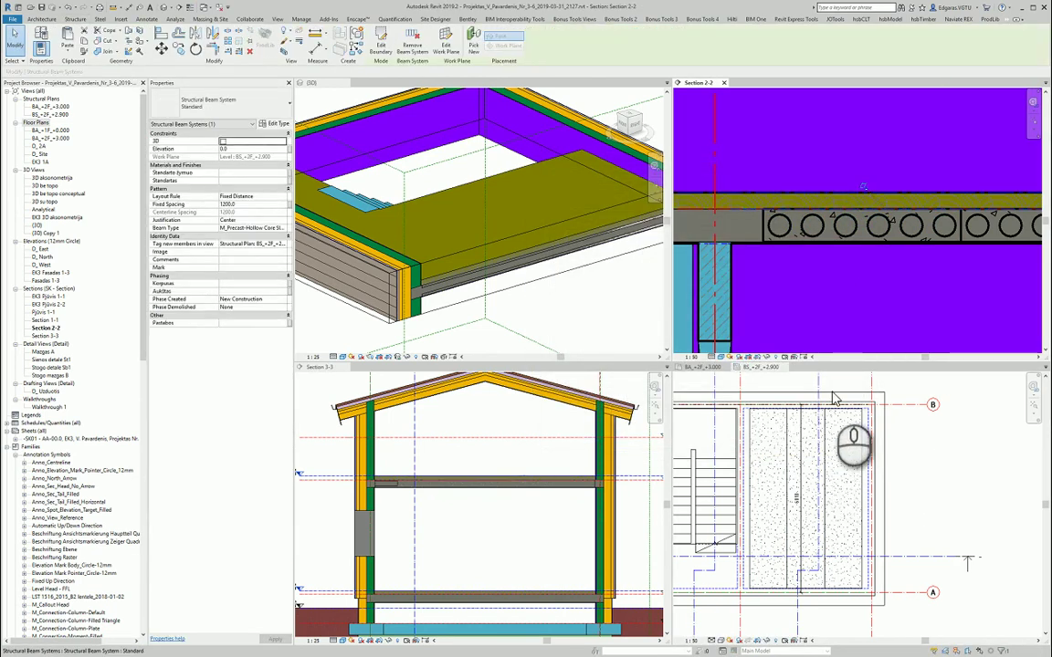
pyautogui.click(767, 367)
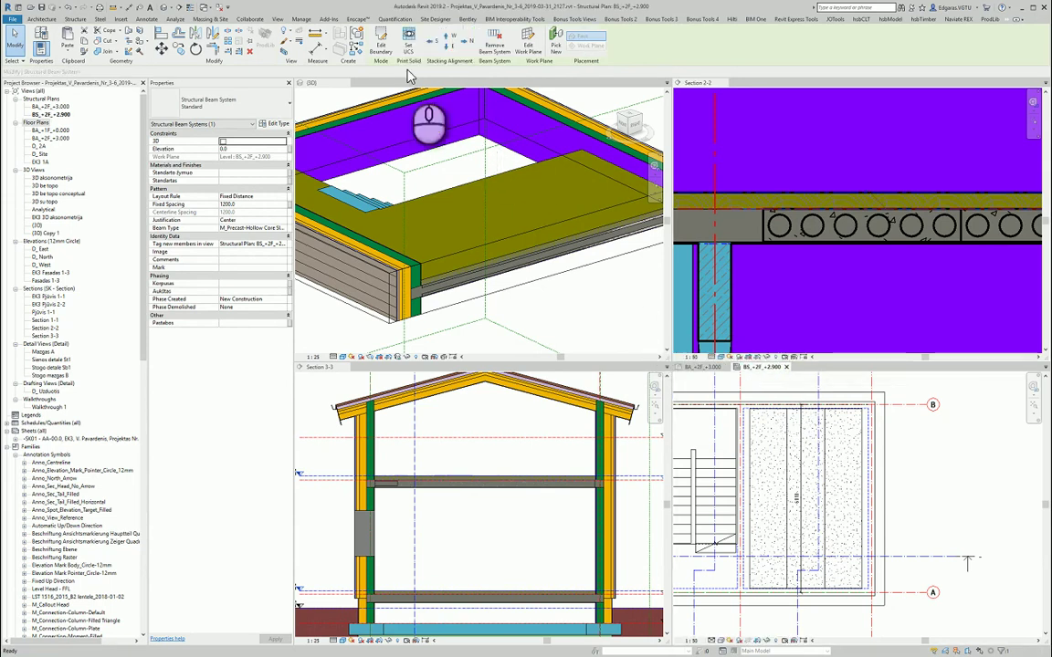
# Step: Unpin the hollow core slab nearest axis 2 and disallow joining at both its axis B and axis A ends
pyautogui.click(755, 490)
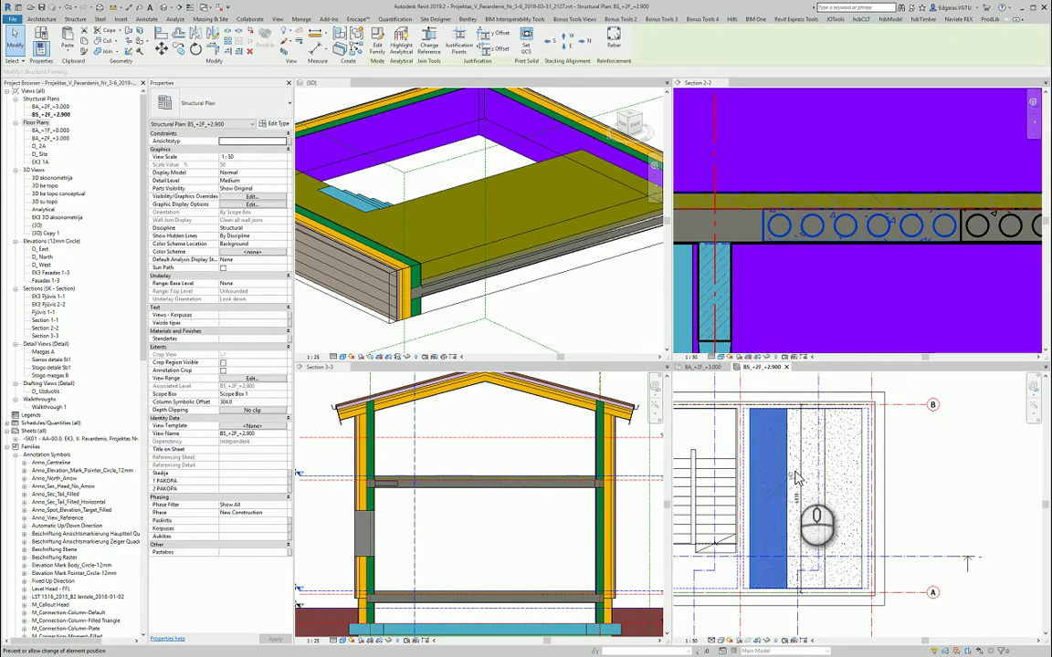
pyautogui.click(794, 478)
pyautogui.scroll(3, 783, 455)
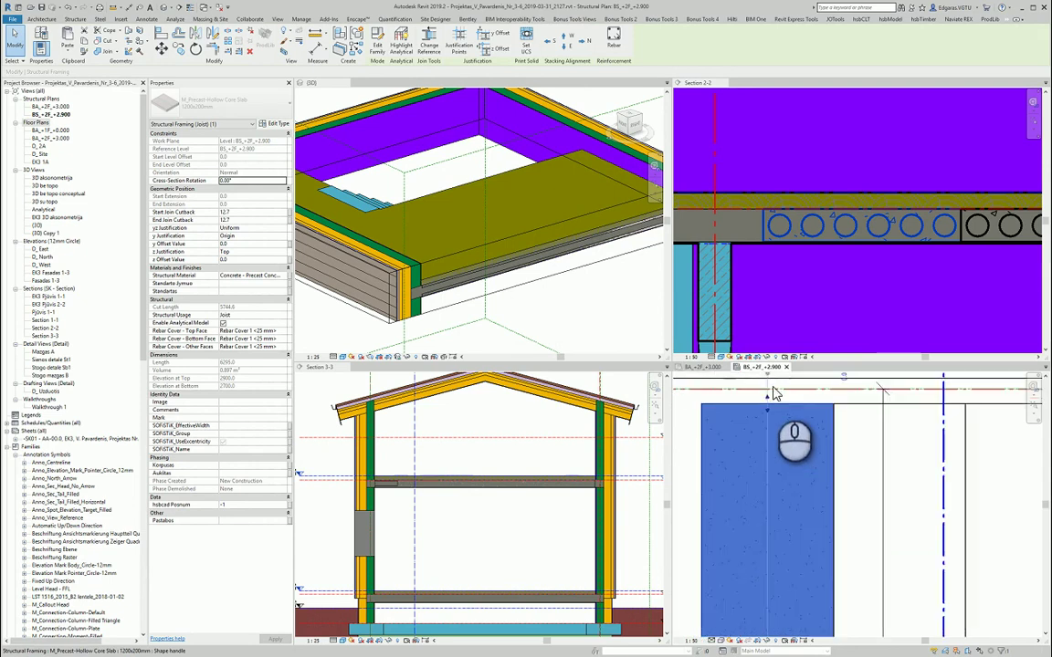
pyautogui.rightClick(769, 380)
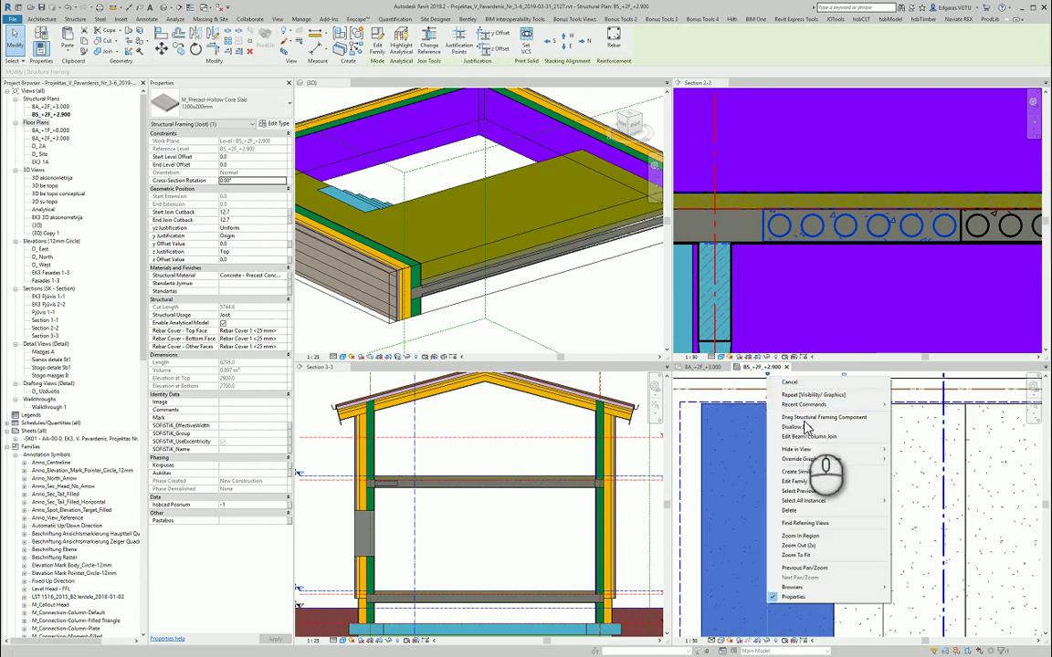
pyautogui.click(804, 427)
pyautogui.scroll(-4, 803, 536)
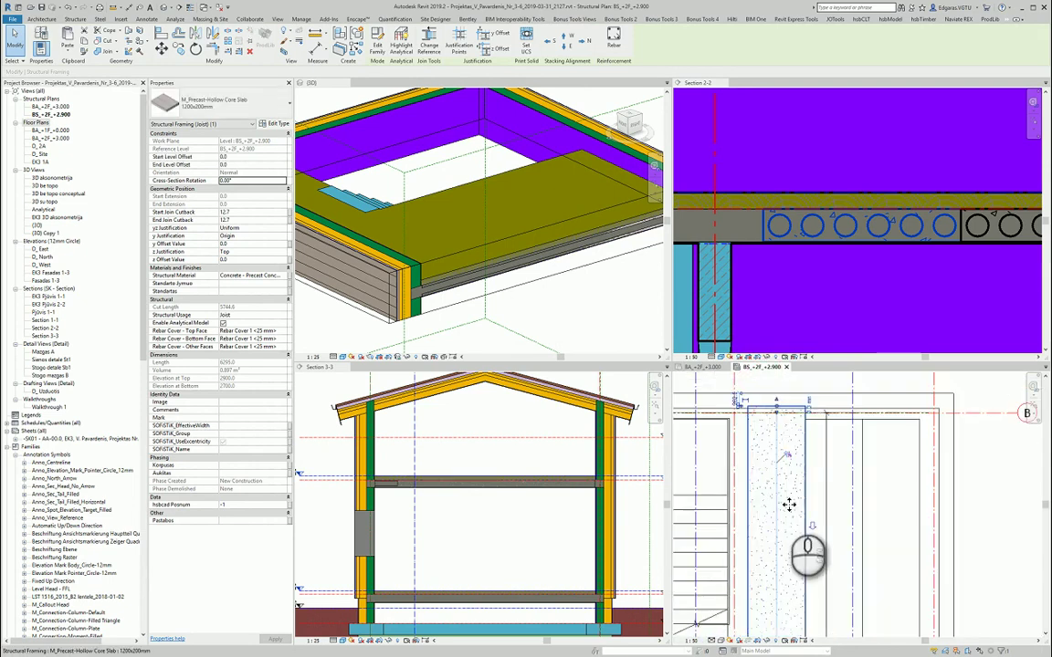
pyautogui.moveTo(798, 489); pyautogui.dragTo(792, 564, button='middle')
pyautogui.click(774, 597)
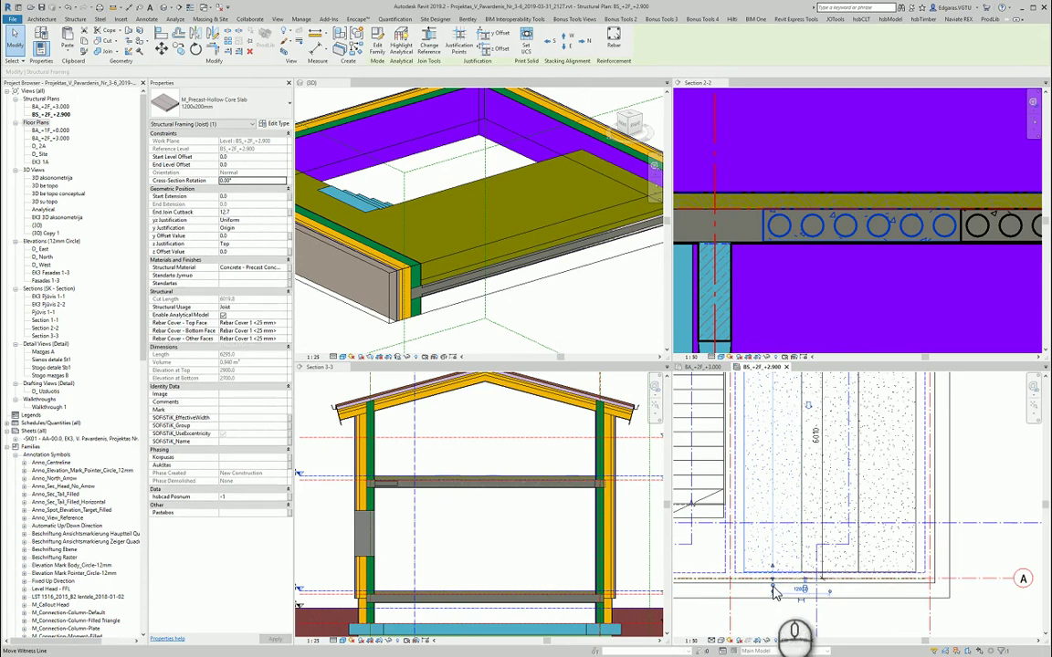
pyautogui.rightClick(776, 591)
pyautogui.click(813, 410)
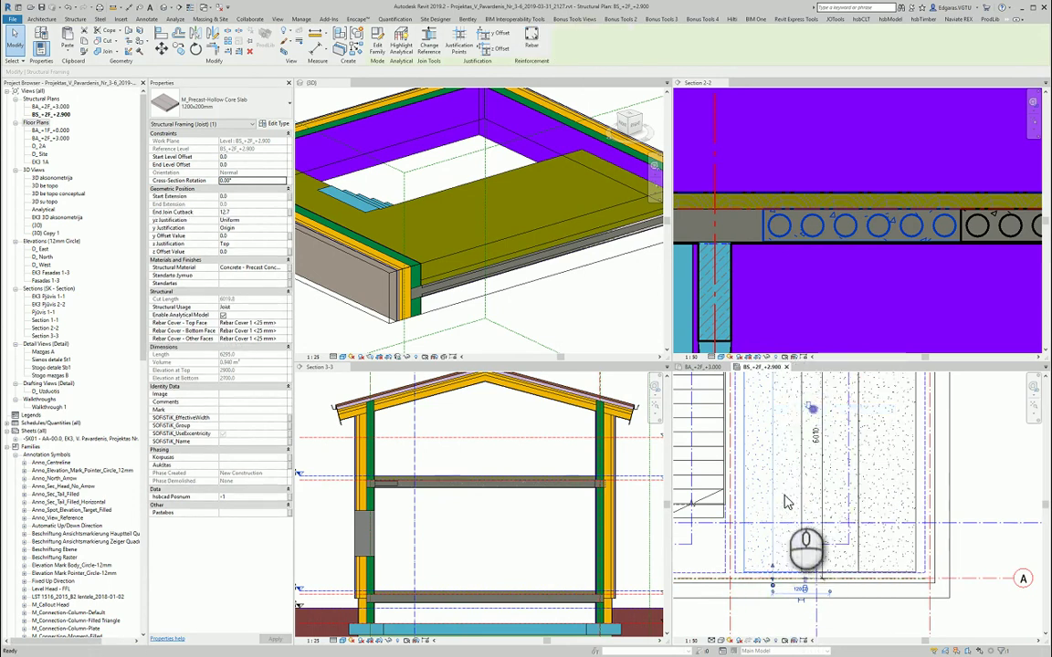
# Step: Set the length of the hollow core slab nearest axis 2 to 6010 mm
pyautogui.moveTo(787, 461); pyautogui.dragTo(777, 502, button='middle')
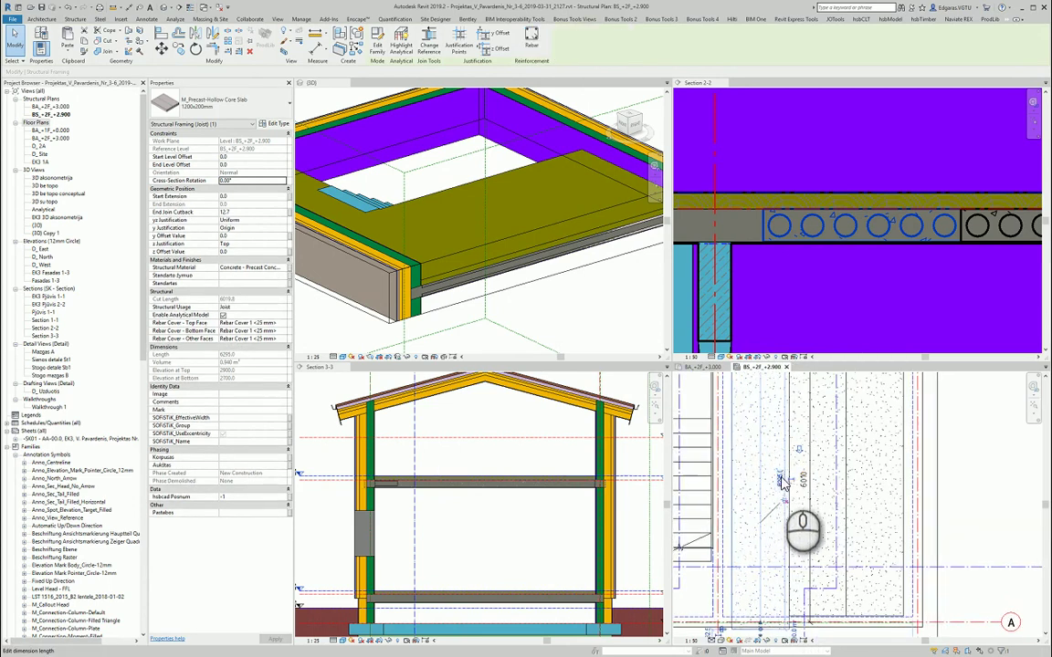
pyautogui.click(781, 479)
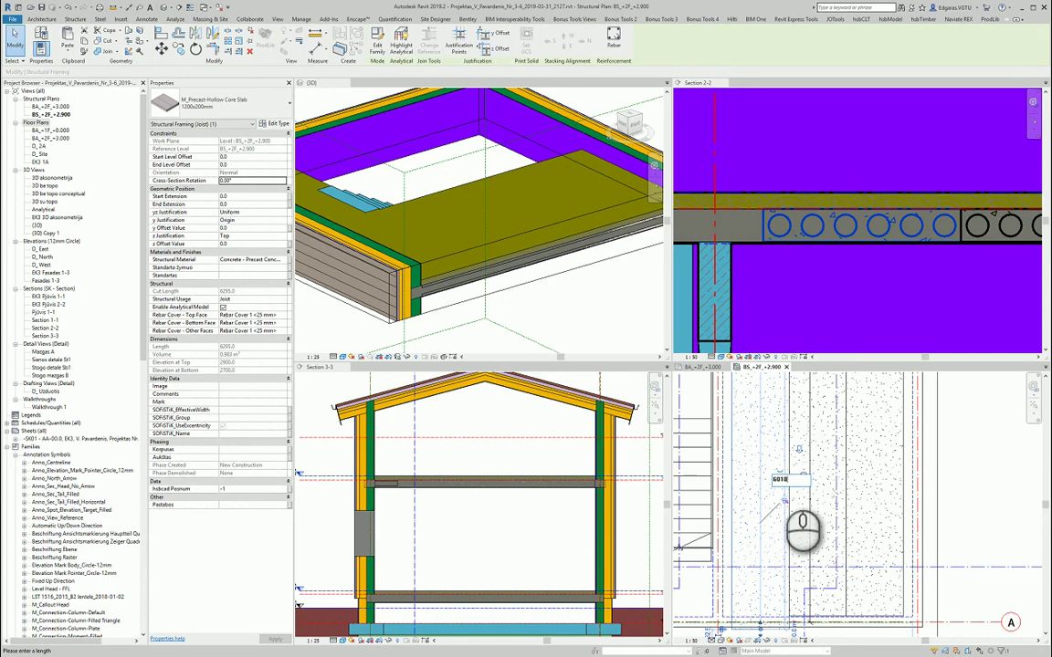
pyautogui.press('Return')
# Step: Unpin the middle hollow core slab and disallow joining at both its axis B and axis A ends
pyautogui.moveTo(851, 472); pyautogui.dragTo(809, 574, button='middle')
pyautogui.click(781, 479)
pyautogui.moveTo(793, 508); pyautogui.dragTo(806, 462, button='middle')
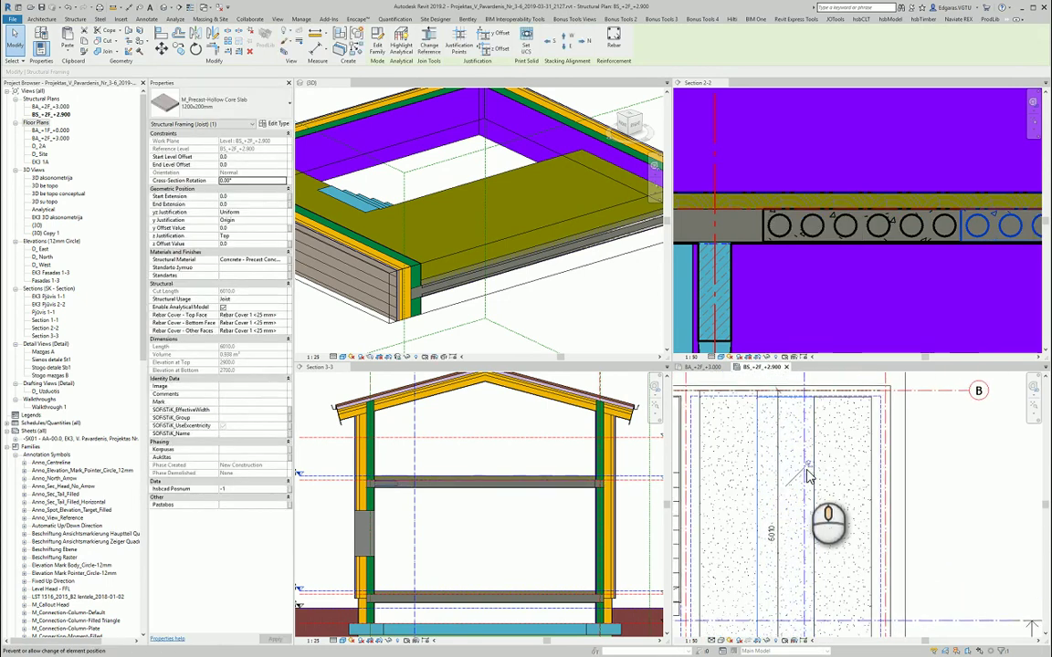
pyautogui.click(809, 464)
pyautogui.moveTo(811, 468); pyautogui.dragTo(783, 406)
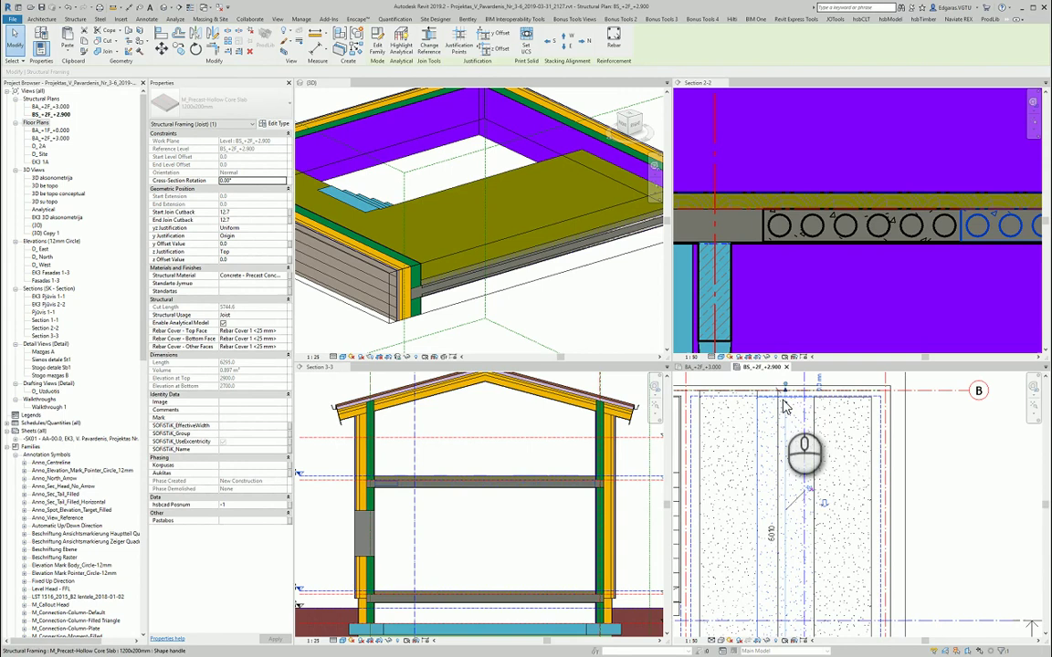
pyautogui.rightClick(787, 390)
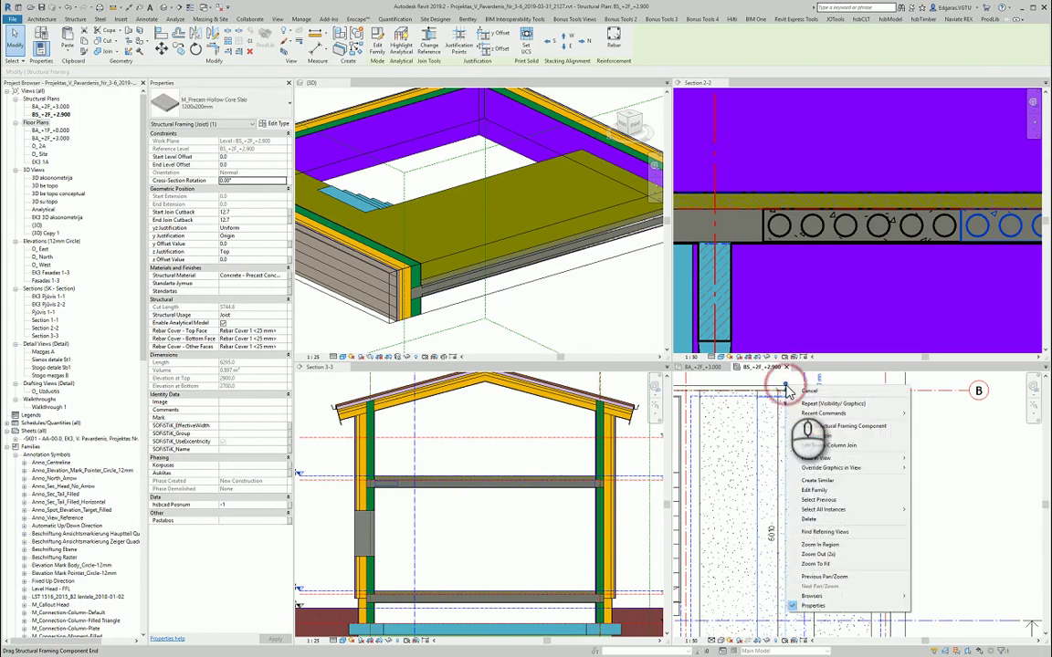
pyautogui.click(821, 429)
pyautogui.moveTo(826, 556); pyautogui.dragTo(819, 458, button='middle')
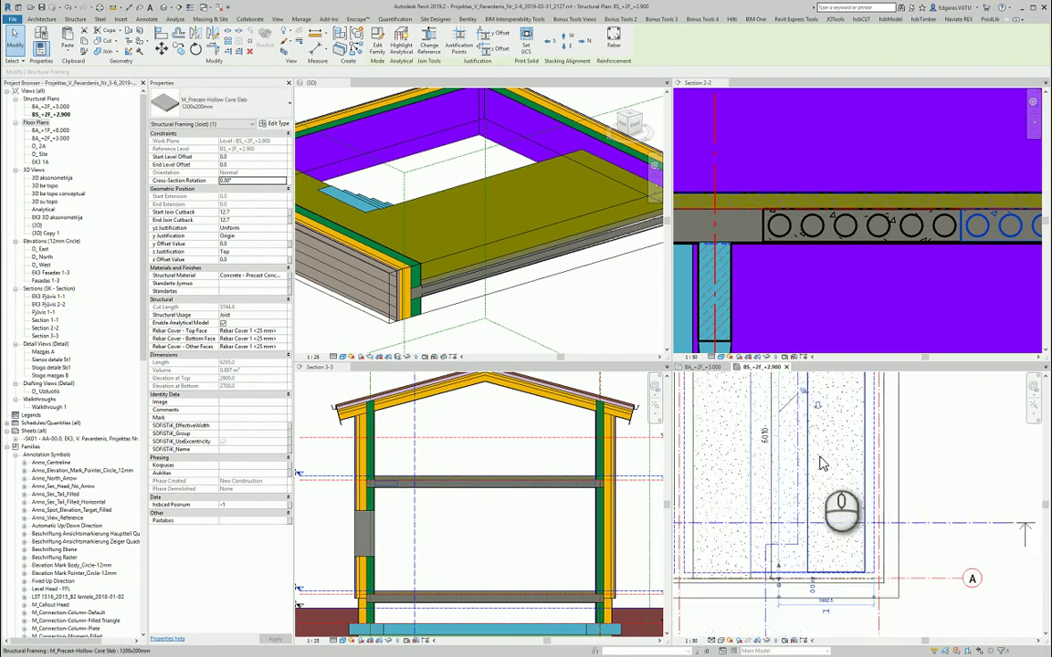
pyautogui.scroll(-1, 818, 458)
pyautogui.rightClick(789, 557)
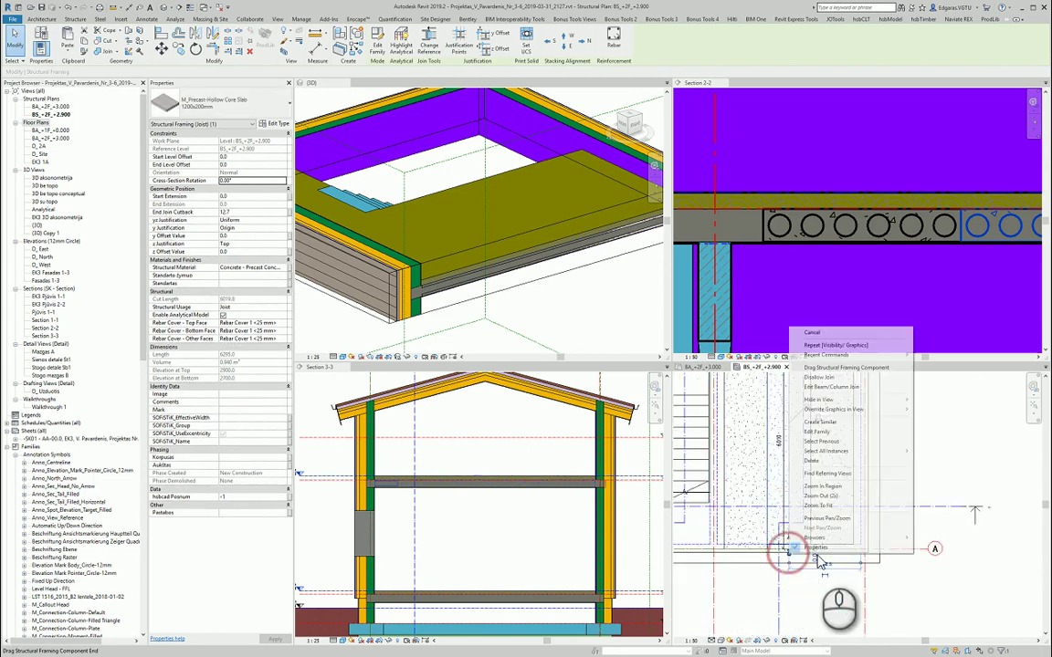
pyautogui.click(831, 377)
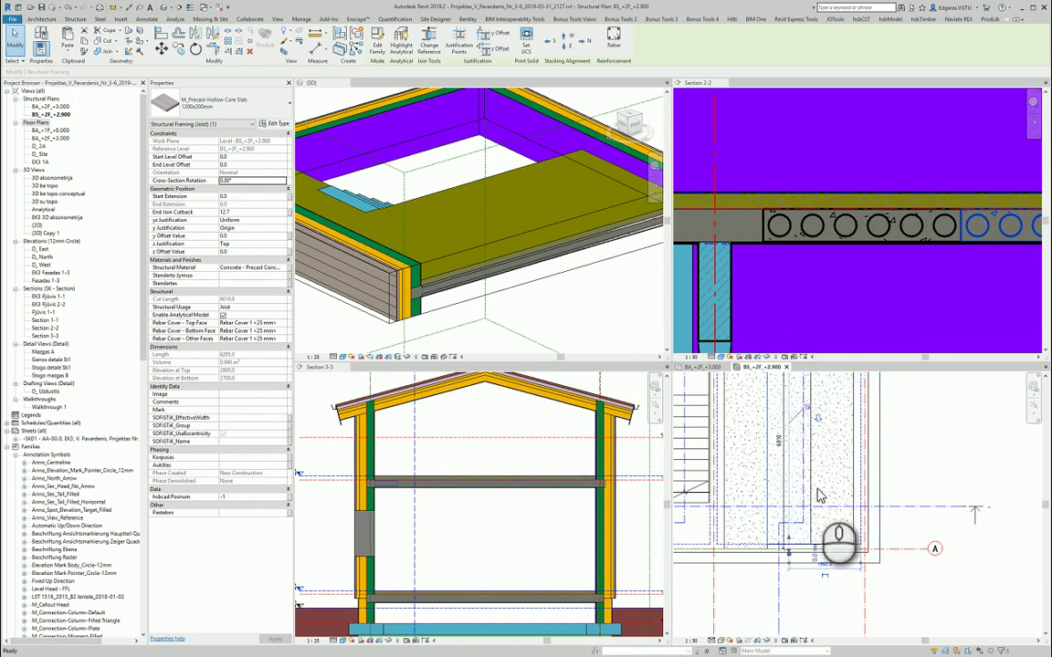
# Step: Set the middle hollow core slab's length to 6010 mm
pyautogui.scroll(4, 794, 516)
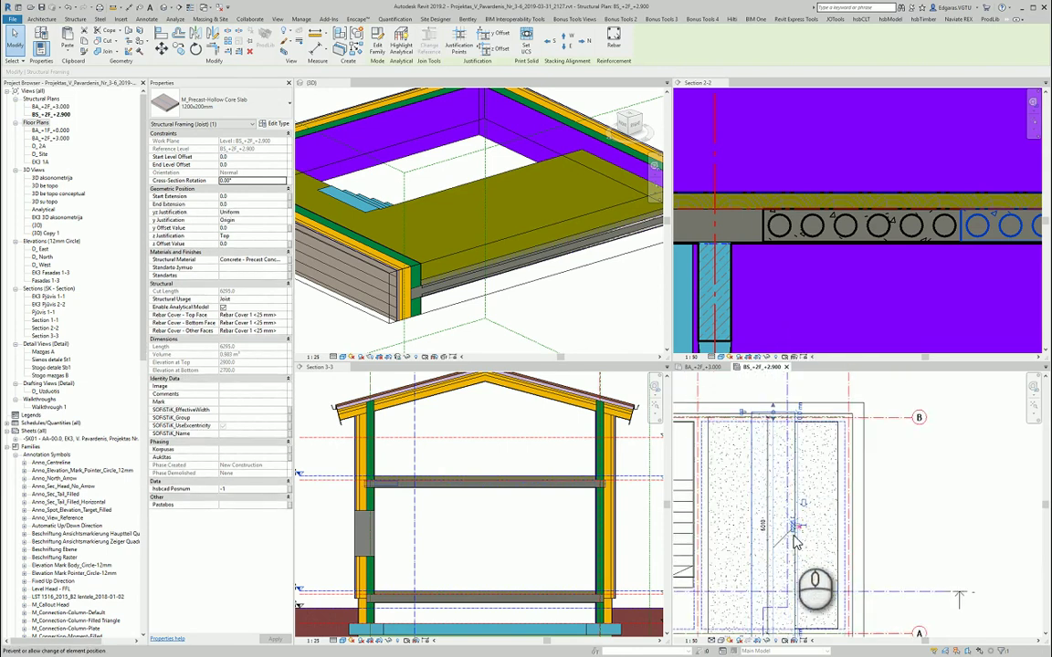
pyautogui.scroll(2, 804, 511)
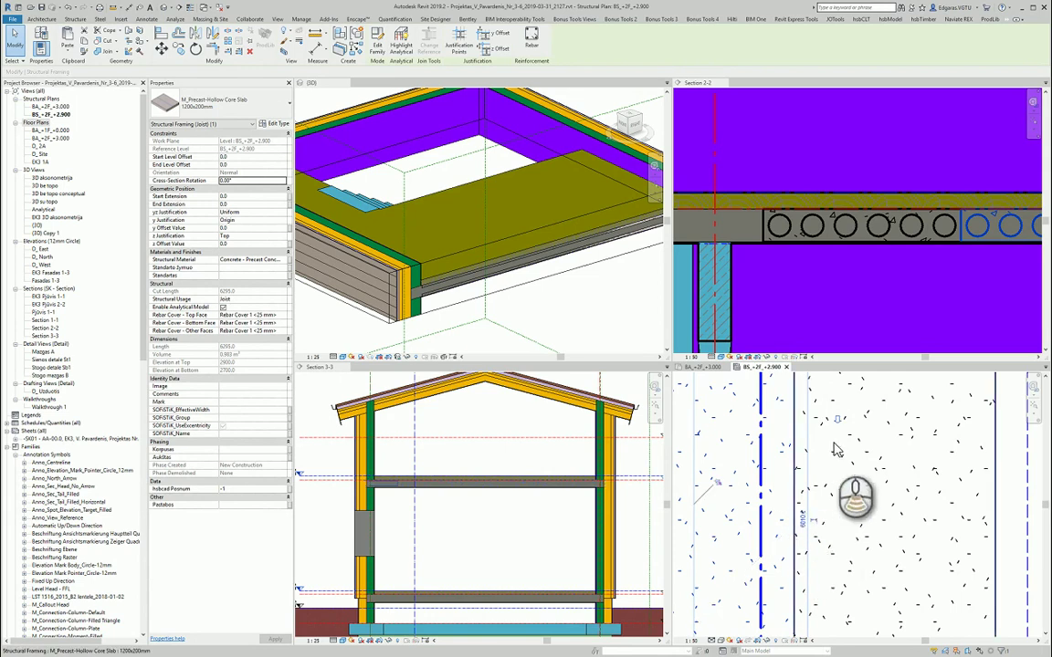
pyautogui.scroll(-3, 834, 449)
pyautogui.scroll(2, 863, 472)
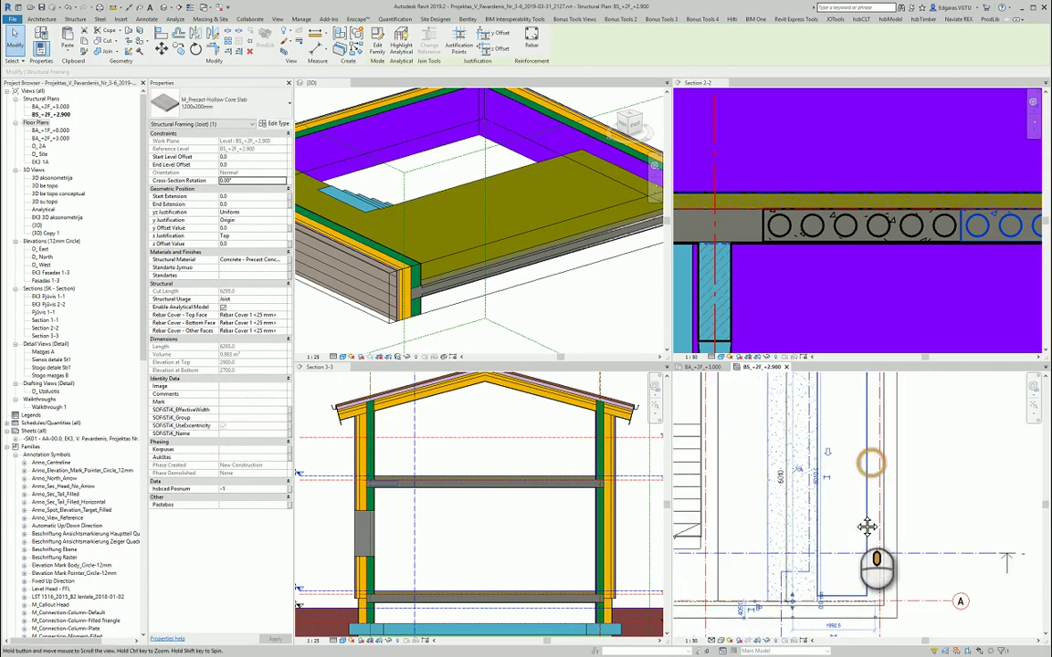
# Step: Unpin the hollow core slab nearest axis 3 and disallow joining at both its axis B and axis A ends
pyautogui.click(858, 482)
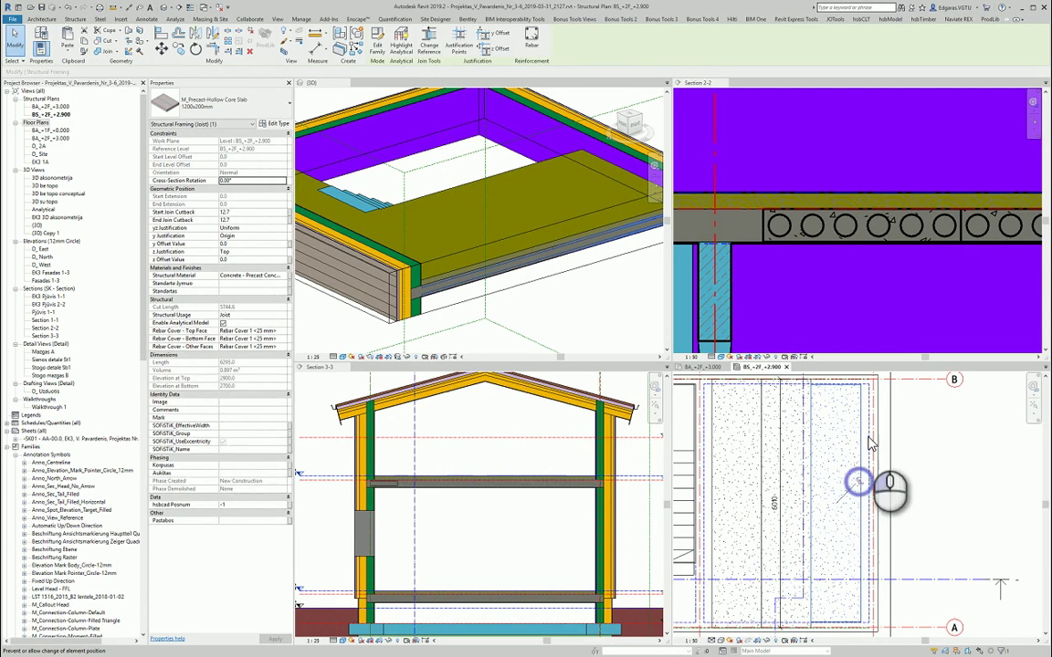
pyautogui.moveTo(838, 385); pyautogui.dragTo(810, 424, button='middle')
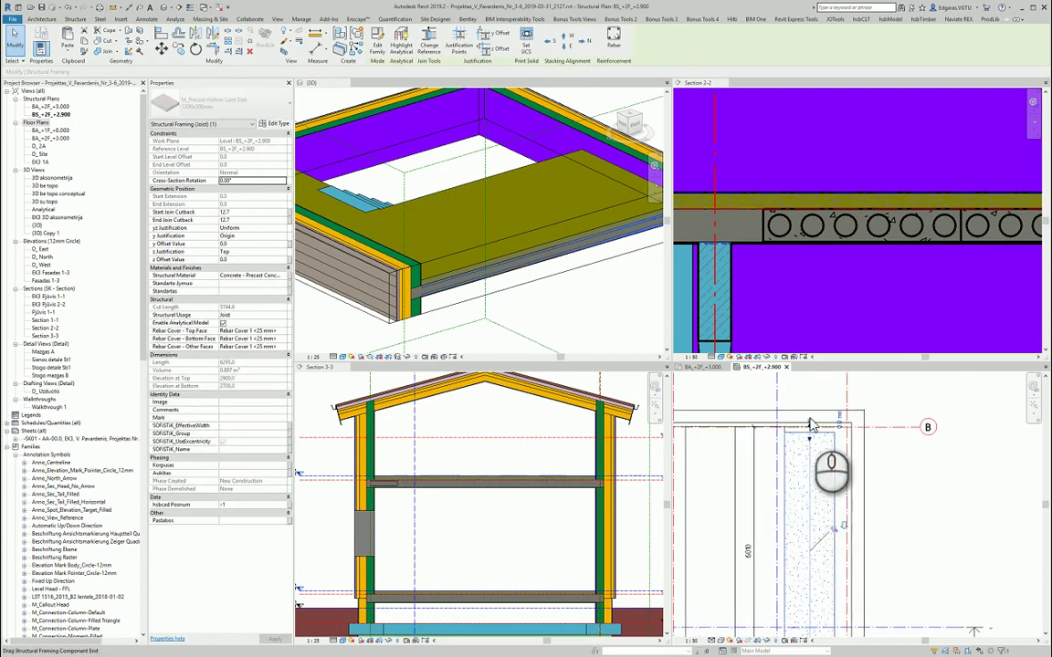
pyautogui.rightClick(809, 420)
pyautogui.click(846, 469)
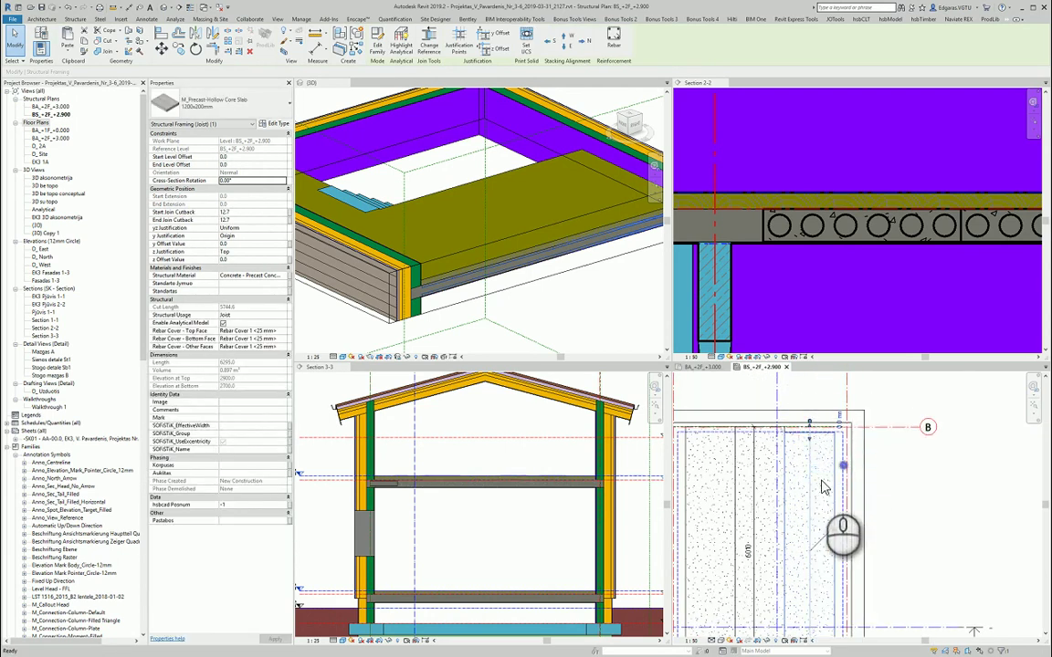
pyautogui.scroll(-3, 823, 426)
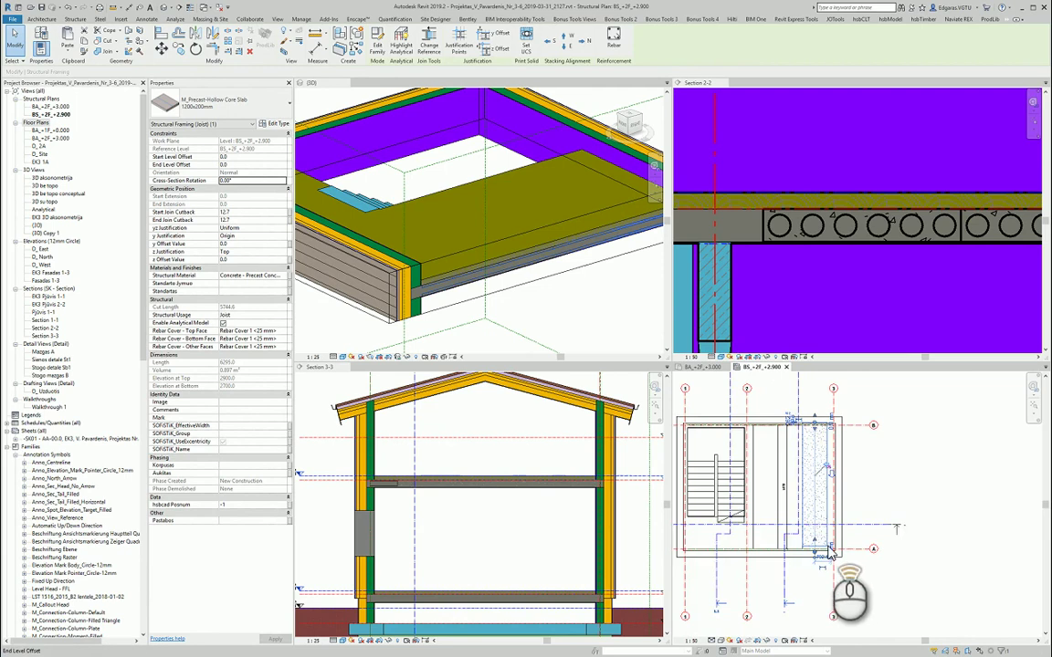
pyautogui.scroll(3, 829, 548)
pyautogui.rightClick(803, 561)
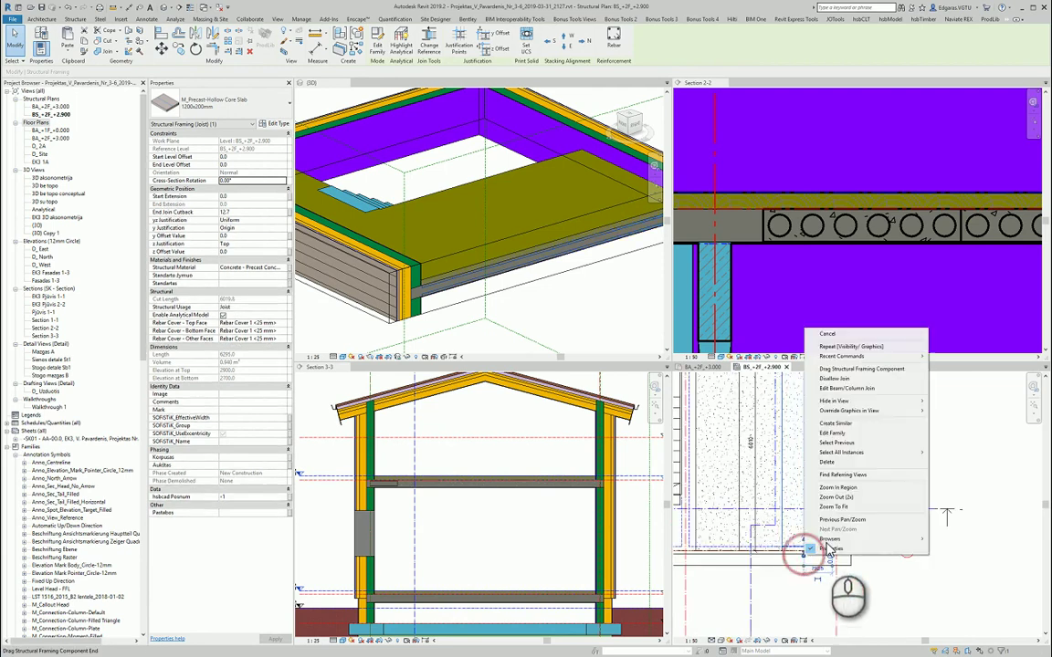
pyautogui.click(853, 371)
# Step: Set the length of the hollow core slab nearest axis 3 to 6010 mm and deselect it
pyautogui.moveTo(814, 435); pyautogui.dragTo(820, 547, button='middle')
pyautogui.scroll(3, 819, 550)
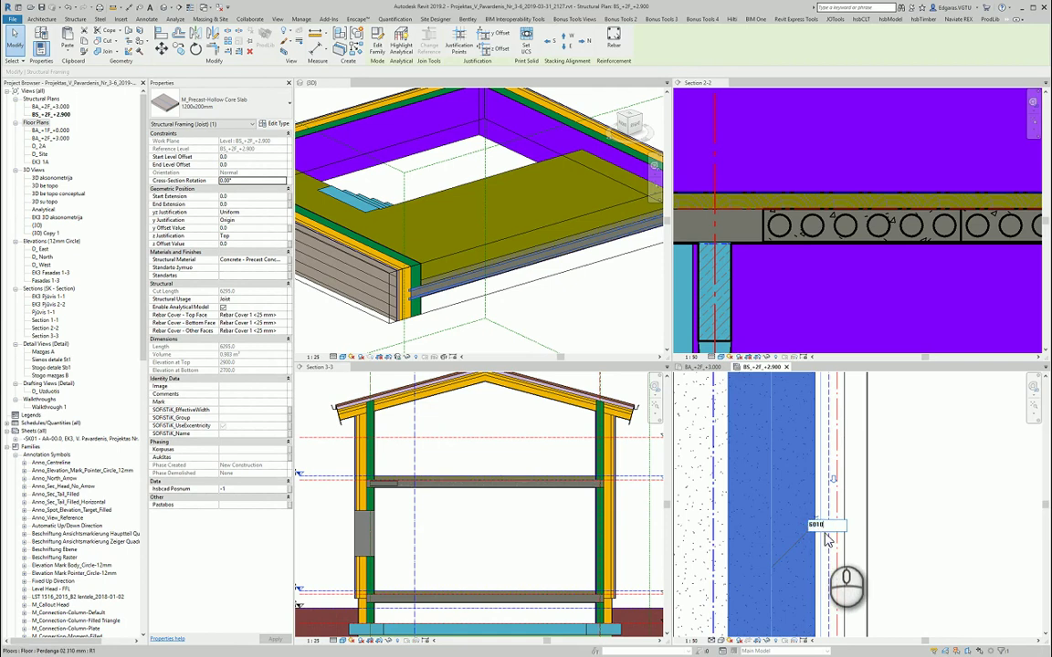
pyautogui.scroll(-4, 827, 541)
pyautogui.click(972, 489)
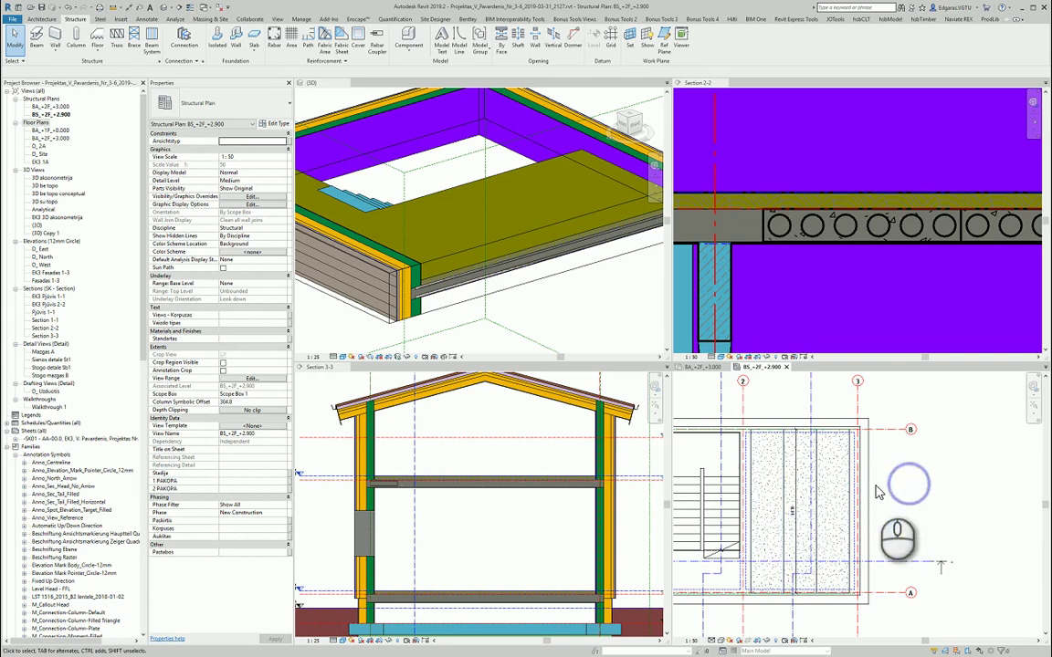
# Step: Examine how the hollow core slabs sit within the floor thickness between the walls in Section 2-2
pyautogui.click(744, 212)
pyautogui.click(750, 233)
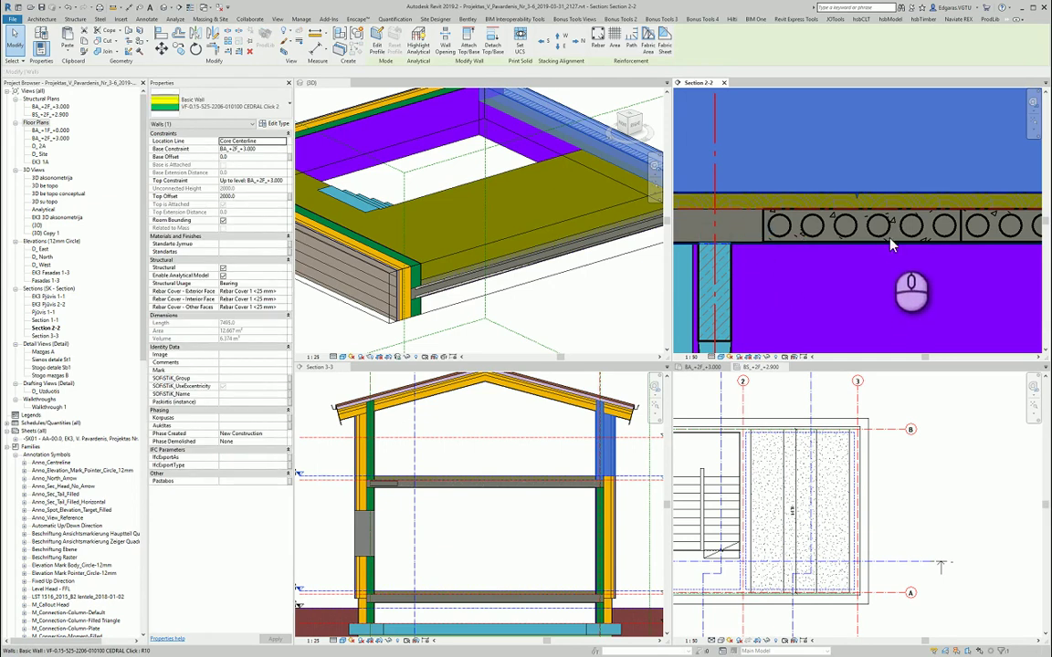
pyautogui.scroll(-4, 781, 228)
pyautogui.press('Escape')
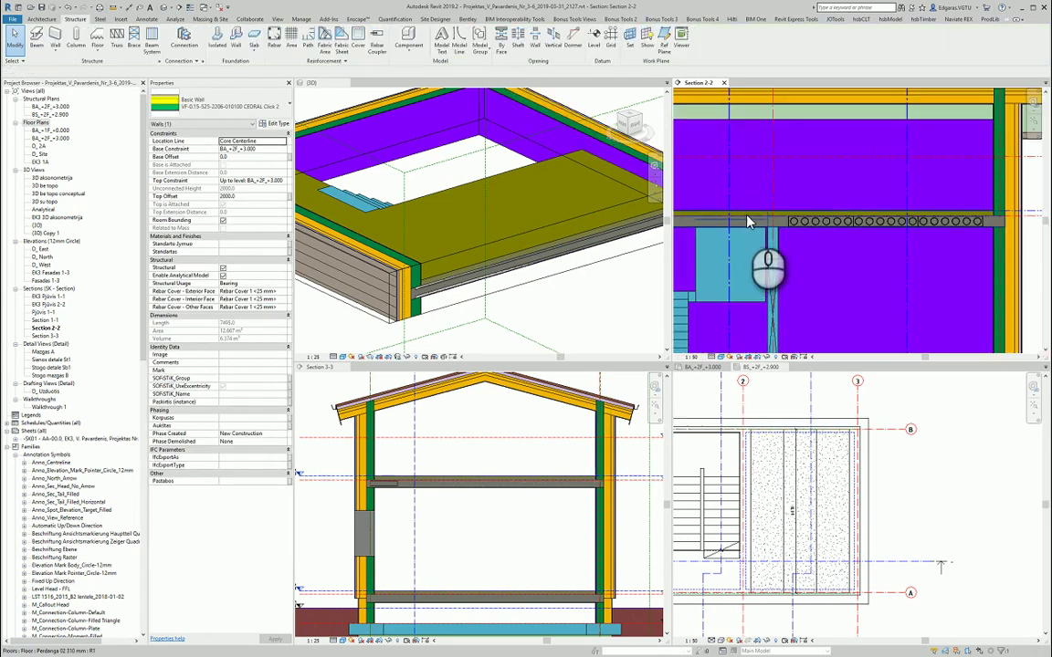
# Step: Select the second-storey floor in the 3D view and open the layer structure of its type Perdanga 02 310 mm for editing
pyautogui.click(477, 279)
pyautogui.click(479, 268)
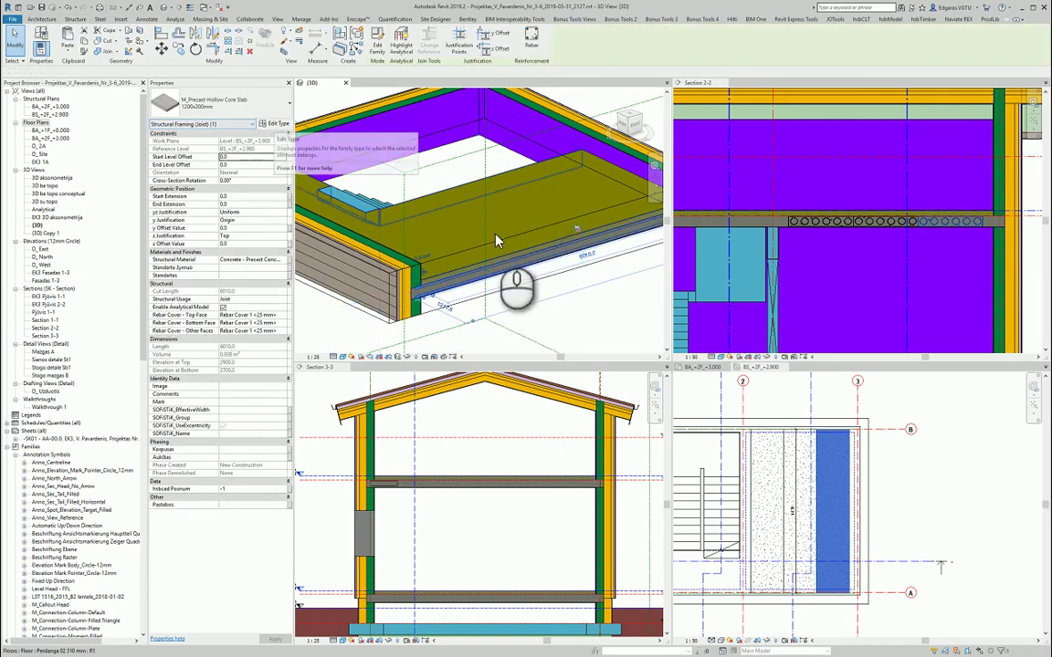
pyautogui.press('Escape')
pyautogui.click(504, 257)
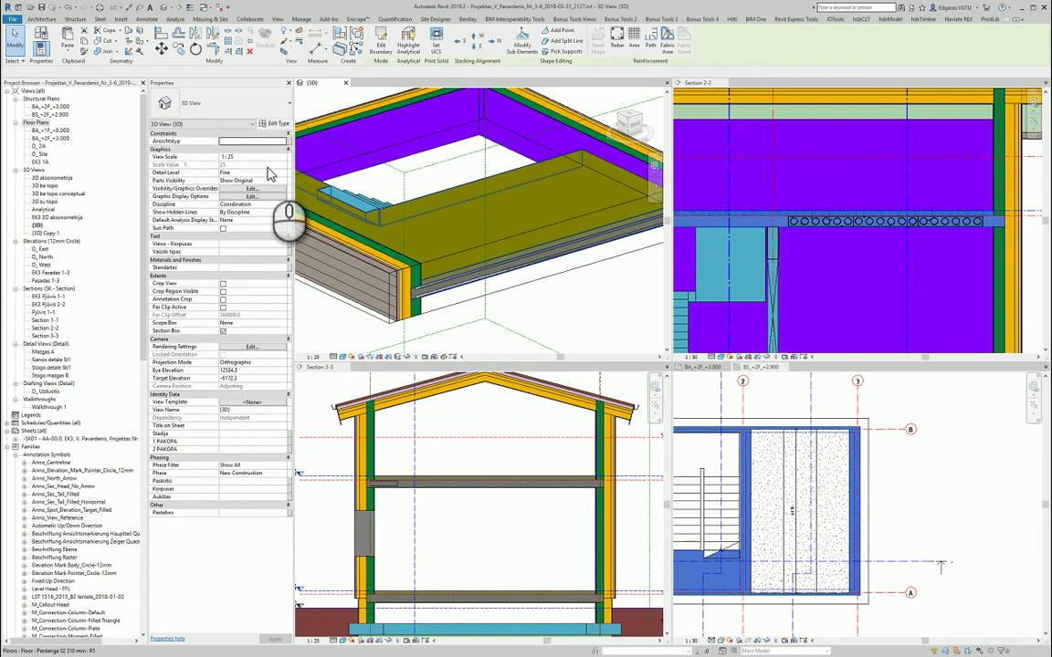
pyautogui.click(274, 124)
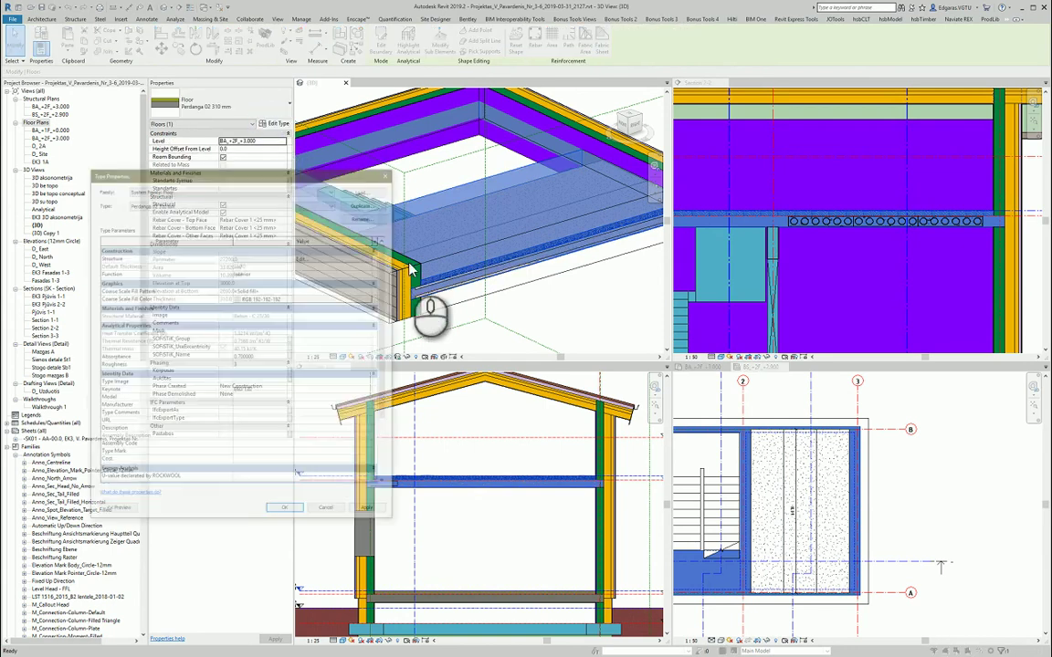
pyautogui.click(301, 258)
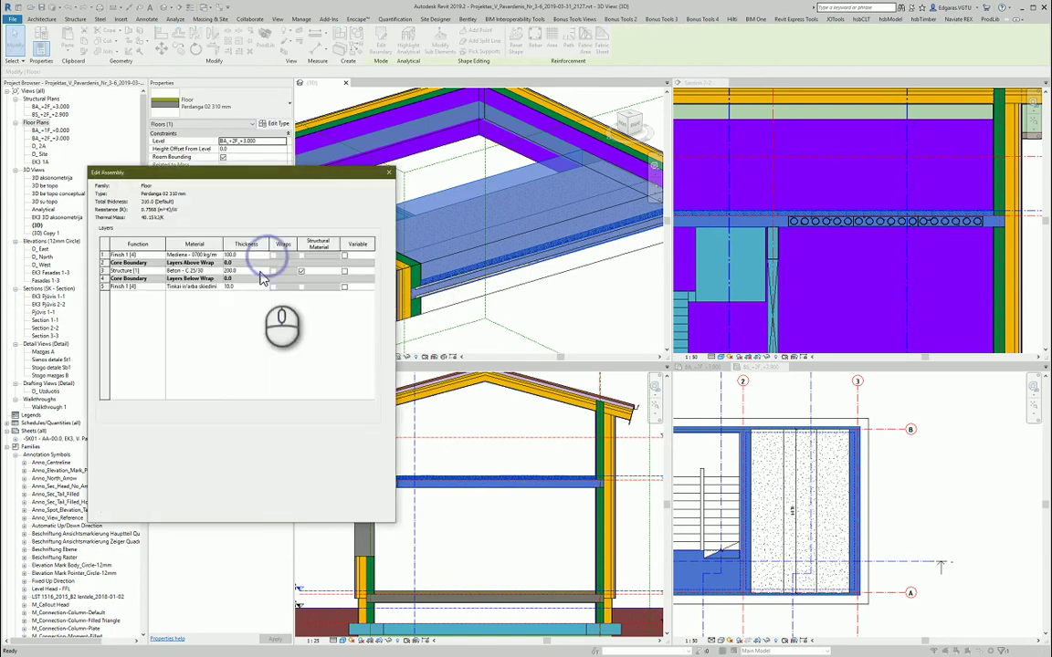
# Step: Open the material choice for the floor's 200 mm Structure layer and list the project material categories
pyautogui.click(219, 271)
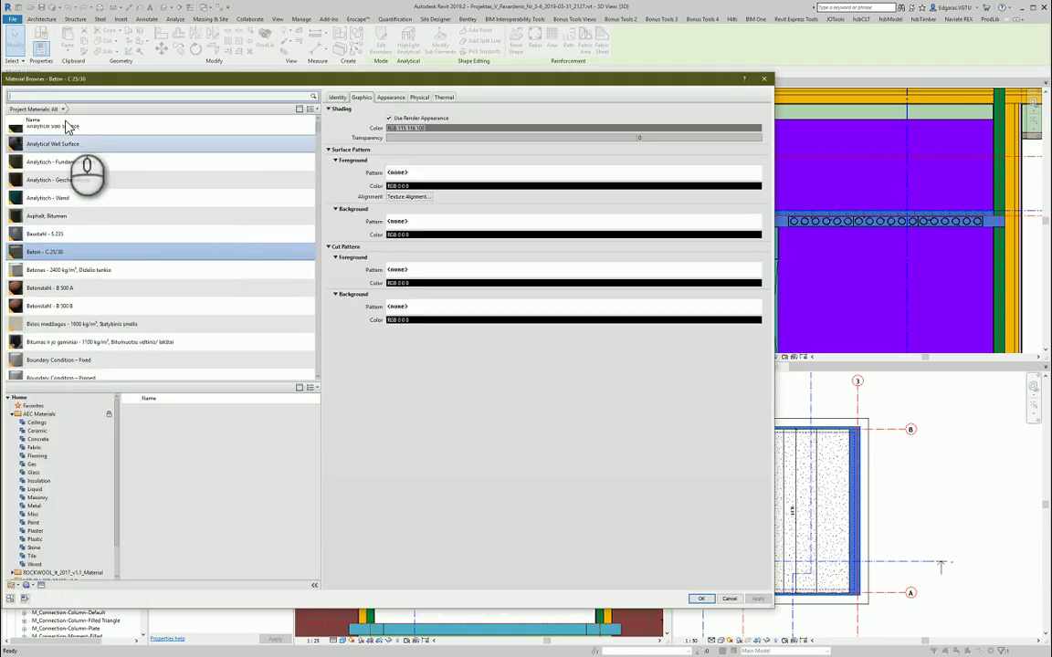
pyautogui.click(64, 109)
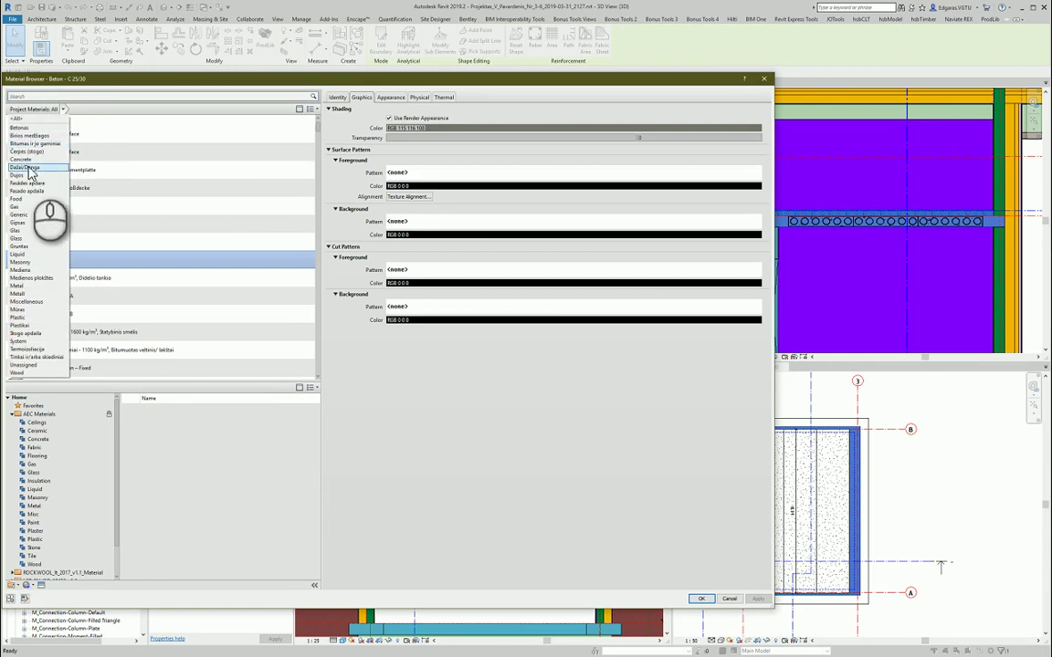
# Step: Assign the material "Betonas - 2400 kg/m³, Didelio tankio" to the floor's structural layer and apply the edited floor type
pyautogui.click(34, 128)
pyautogui.click(96, 137)
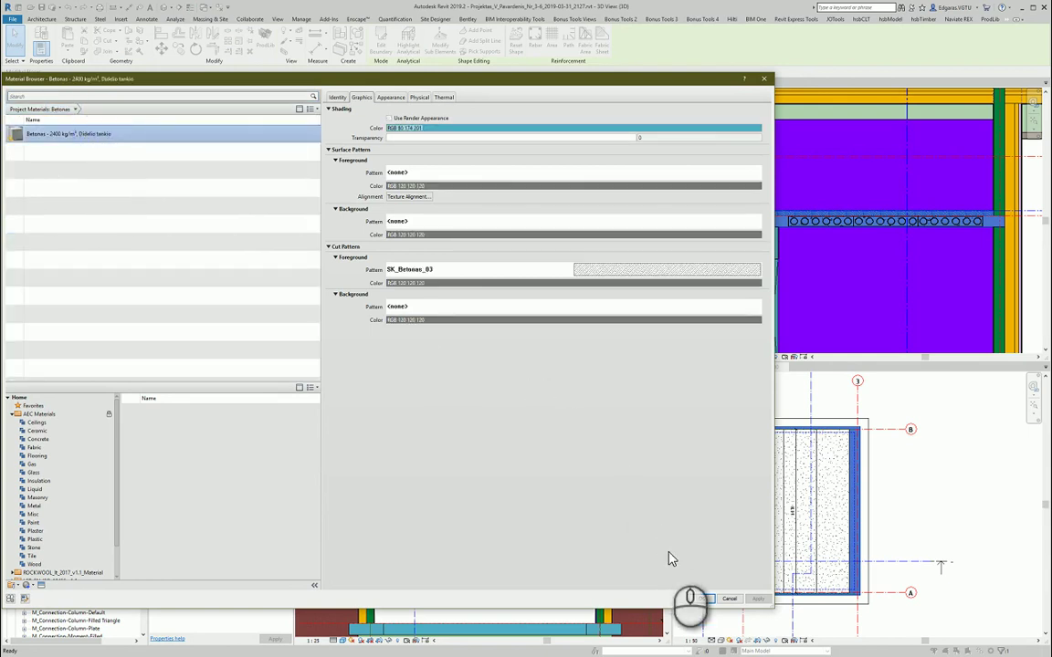
pyautogui.click(699, 599)
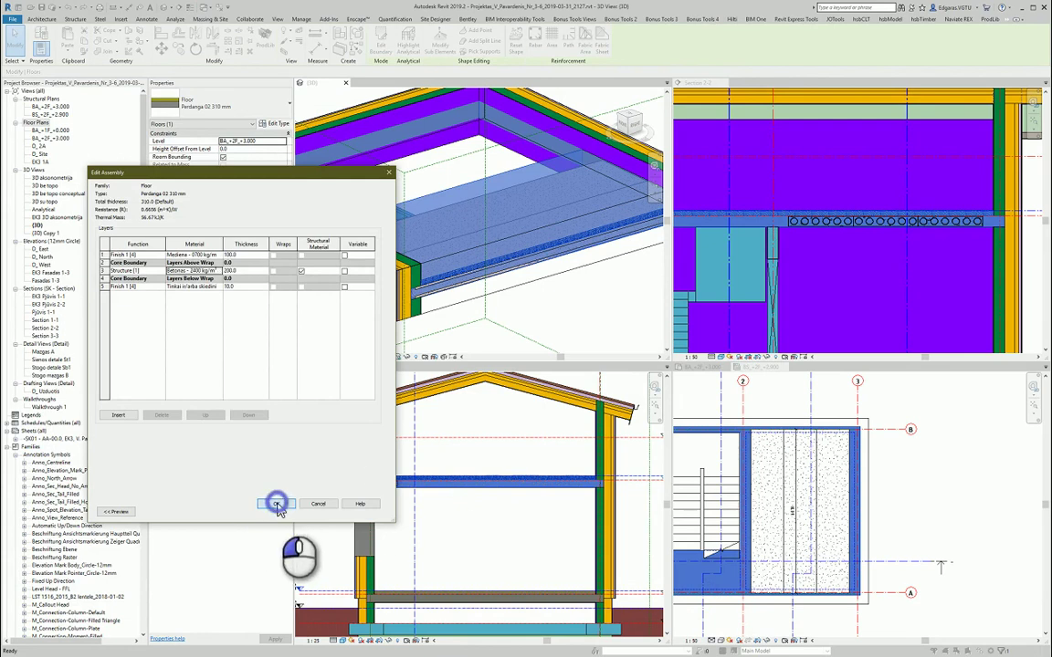
pyautogui.click(277, 505)
pyautogui.click(291, 512)
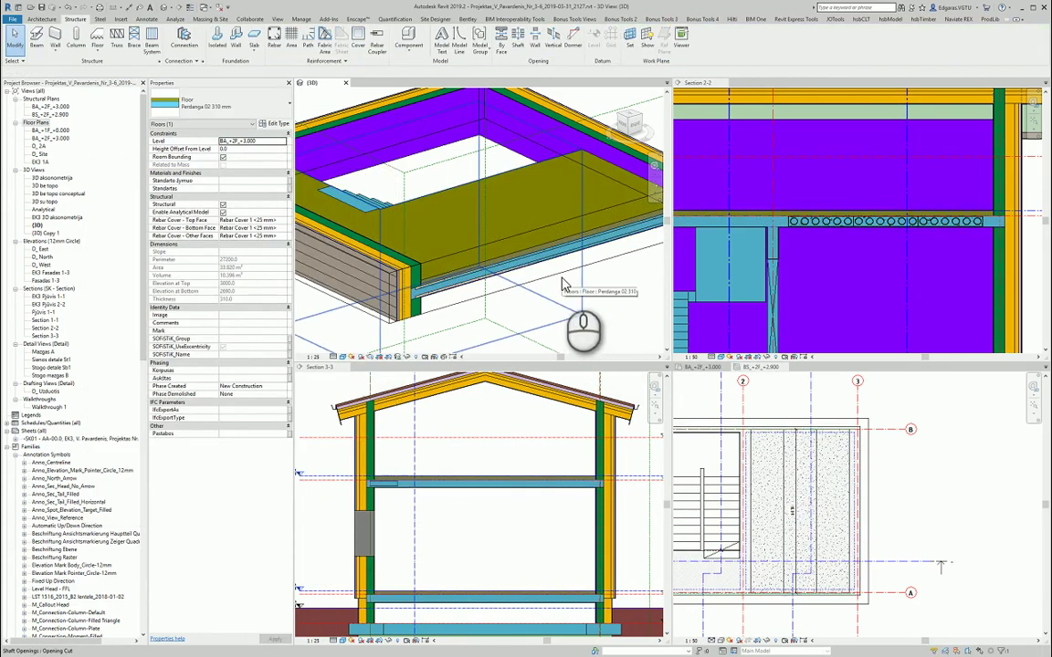
# Step: Examine in the 3D view how the hollow core slab and the floor layers meet at the wall edge
pyautogui.click(558, 271)
pyautogui.scroll(-3, 532, 257)
pyautogui.scroll(3, 481, 273)
pyautogui.scroll(5, 478, 279)
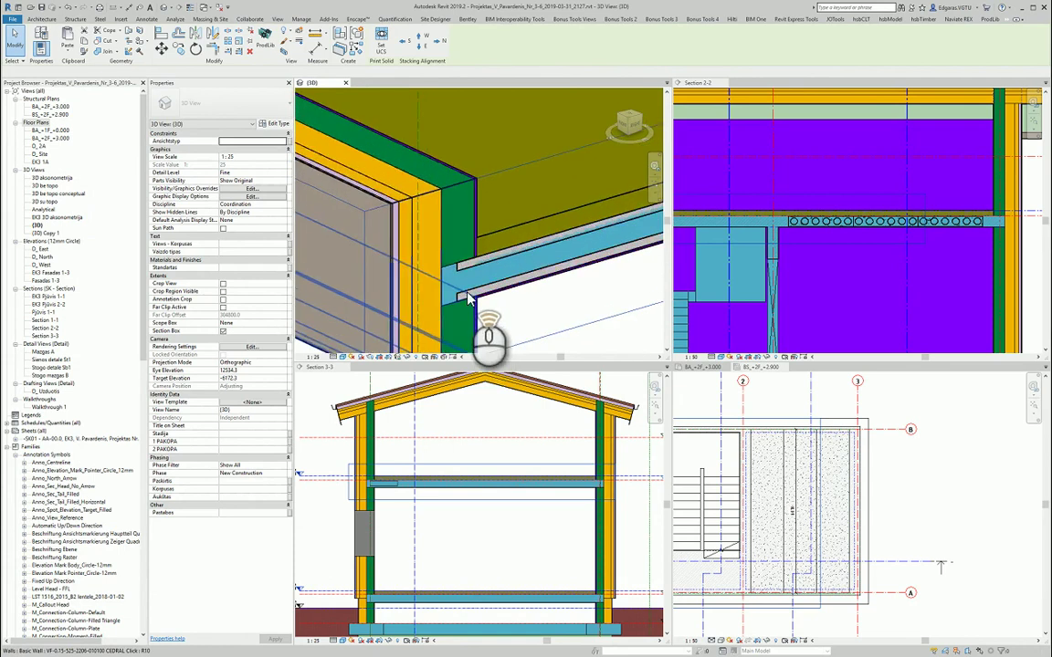
pyautogui.click(540, 301)
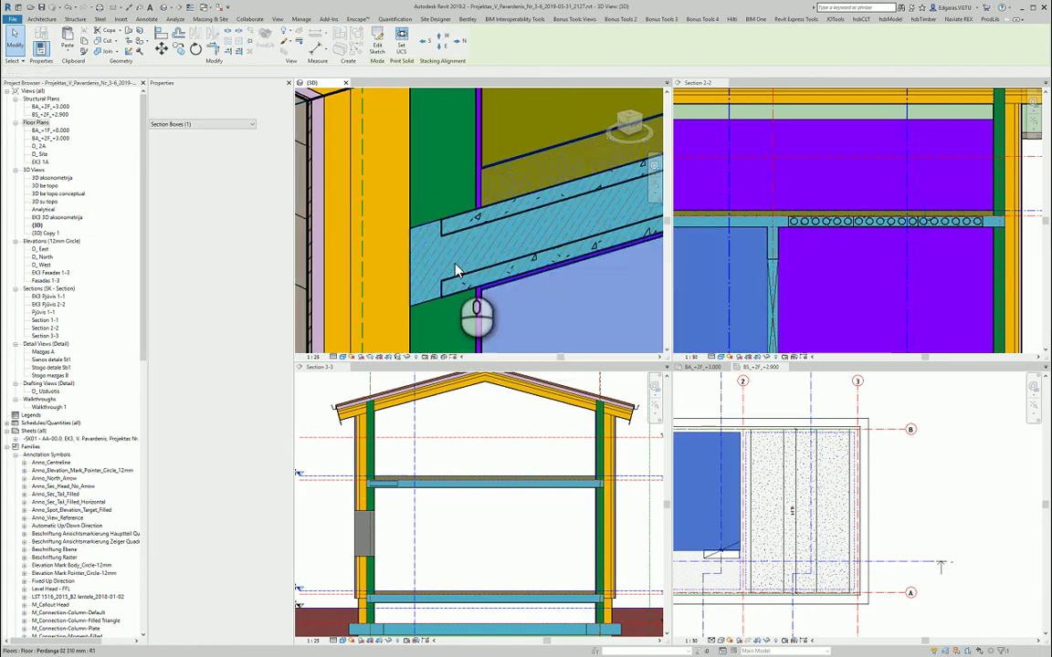
pyautogui.click(447, 243)
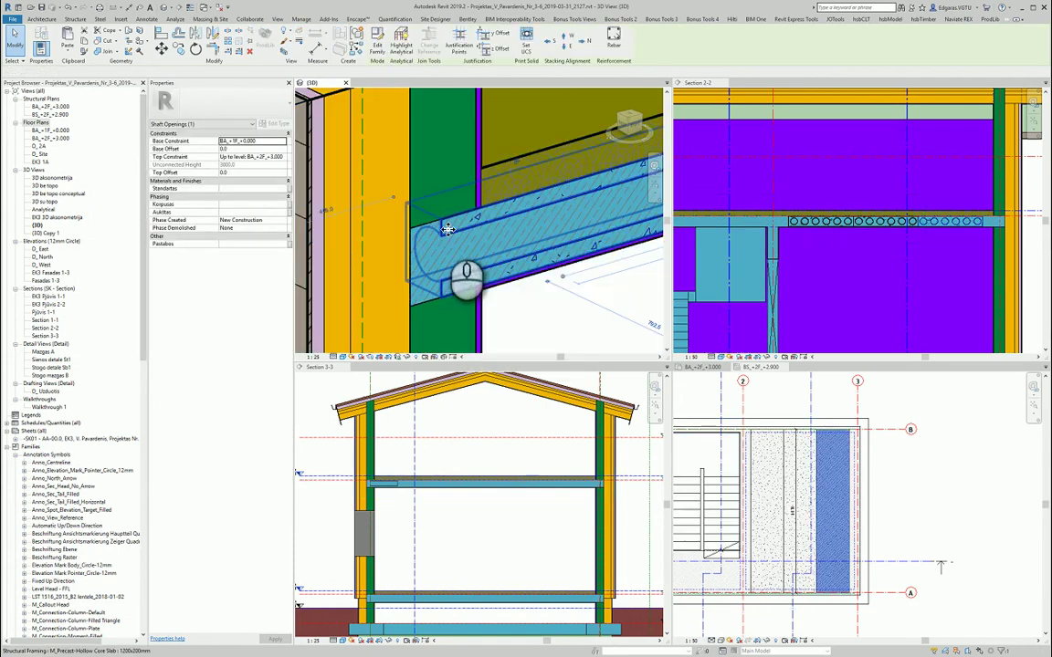
pyautogui.click(465, 301)
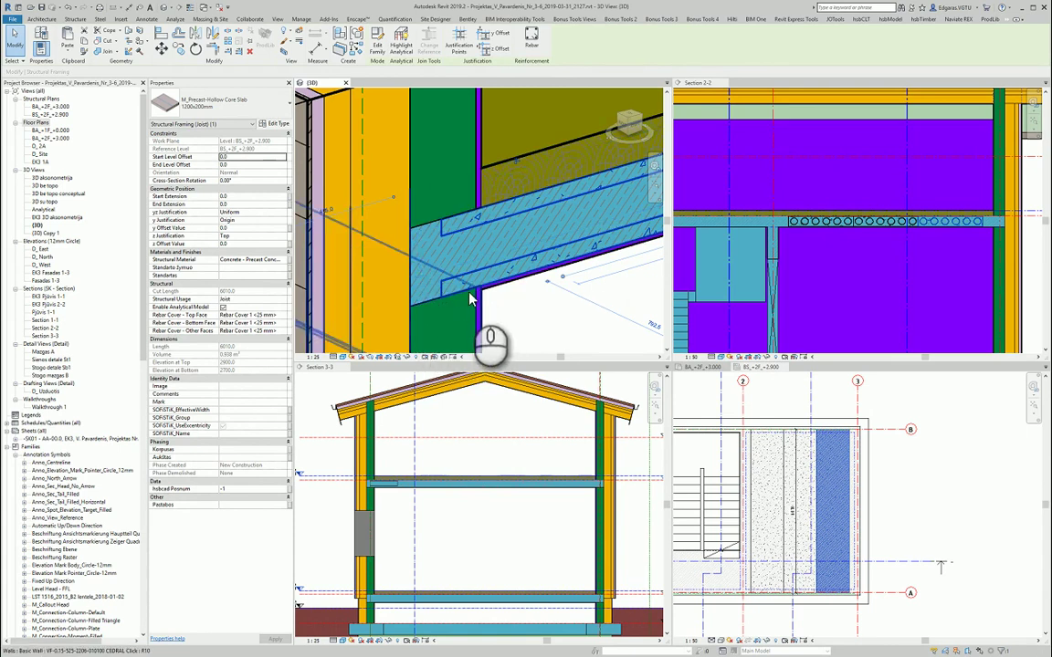
pyautogui.moveTo(475, 294); pyautogui.dragTo(476, 294)
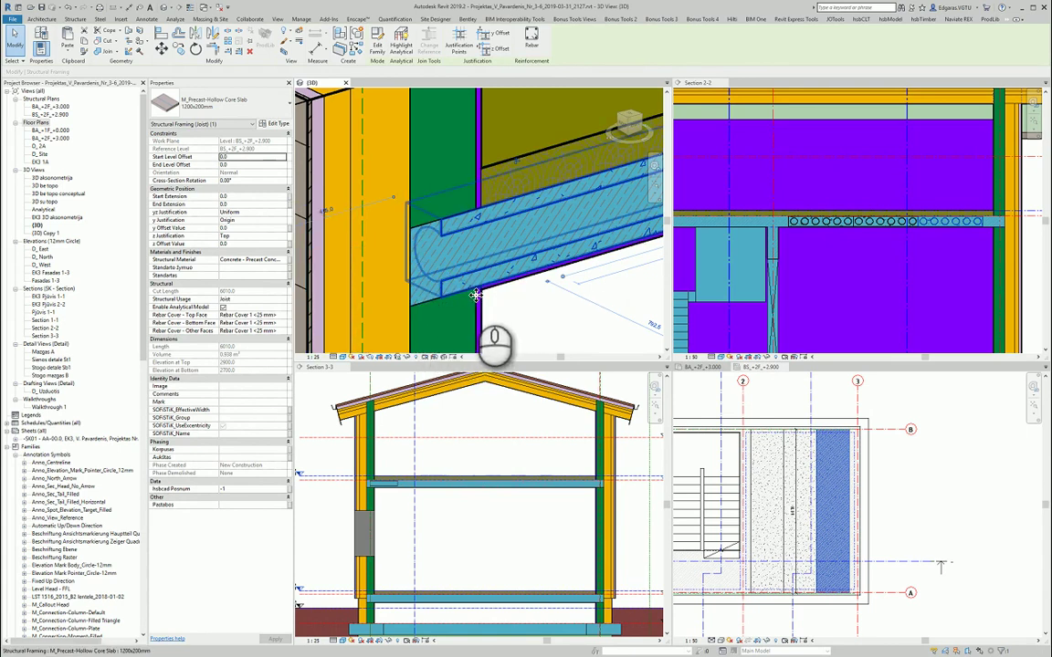
pyautogui.click(522, 302)
pyautogui.scroll(-8, 519, 302)
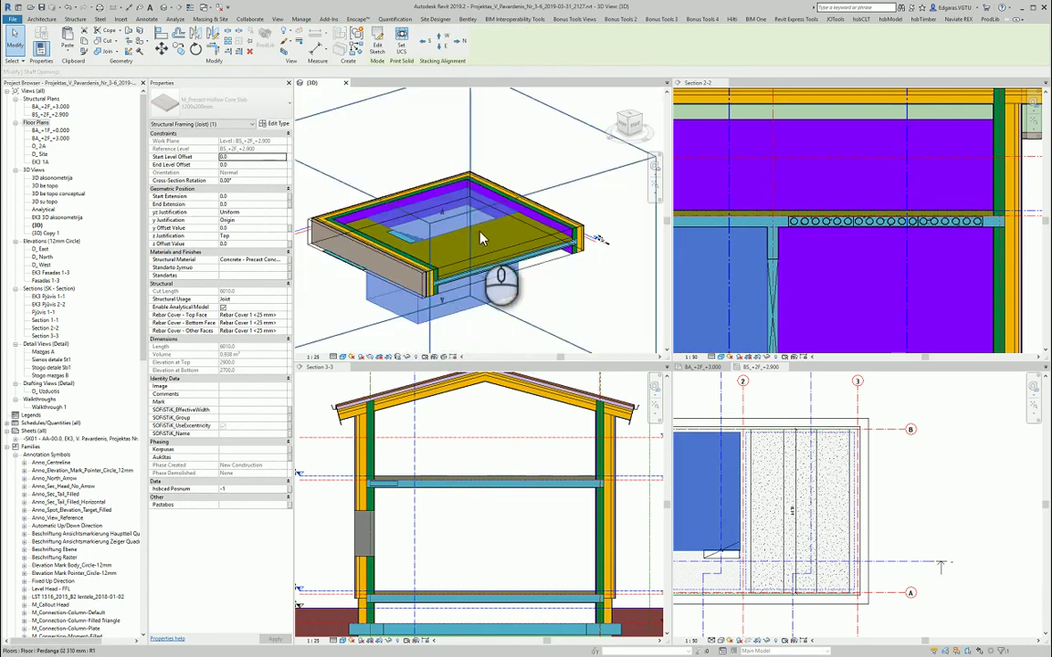
# Step: Adjust the 3D view's section box so it cuts crosswise through the hollow core slabs and the supporting beam
pyautogui.press('Escape')
pyautogui.click(368, 258)
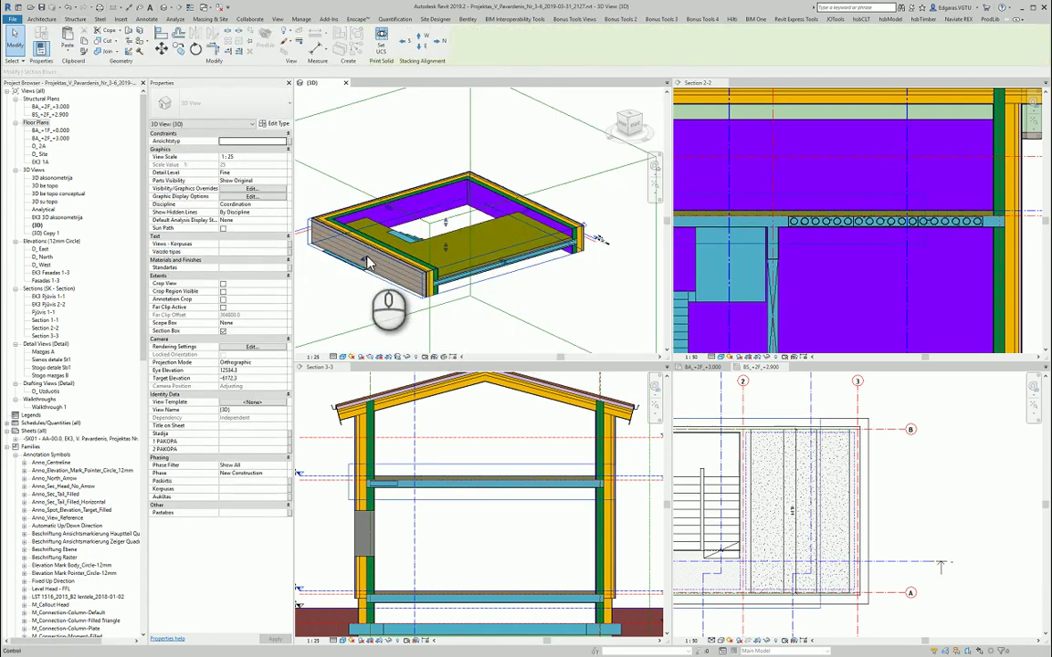
pyautogui.click(413, 253)
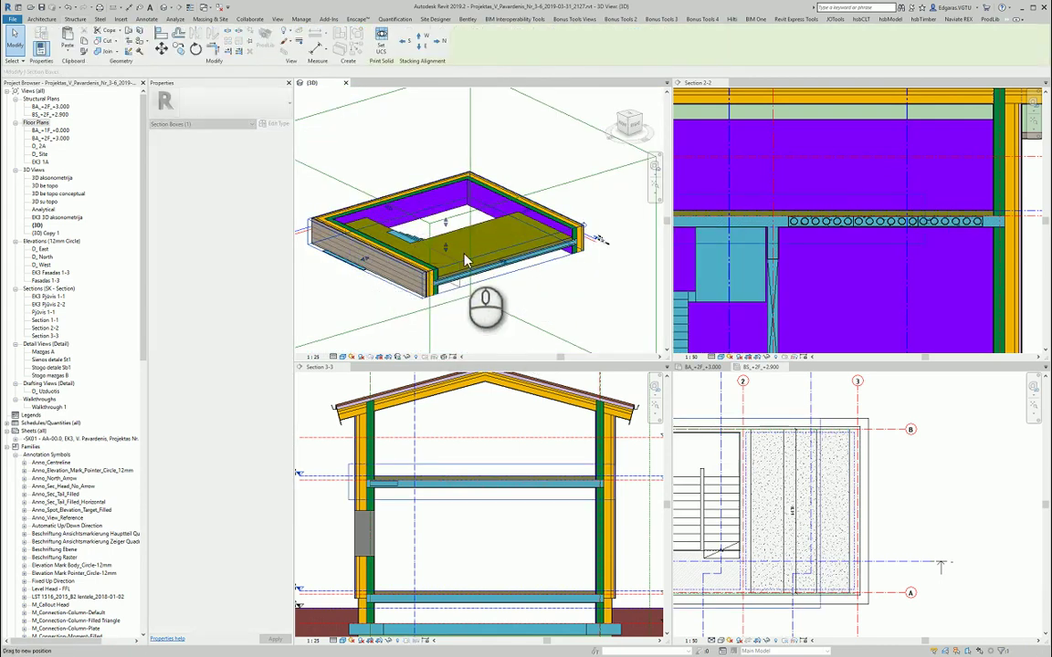
pyautogui.moveTo(464, 260); pyautogui.dragTo(600, 300)
pyautogui.click(457, 331)
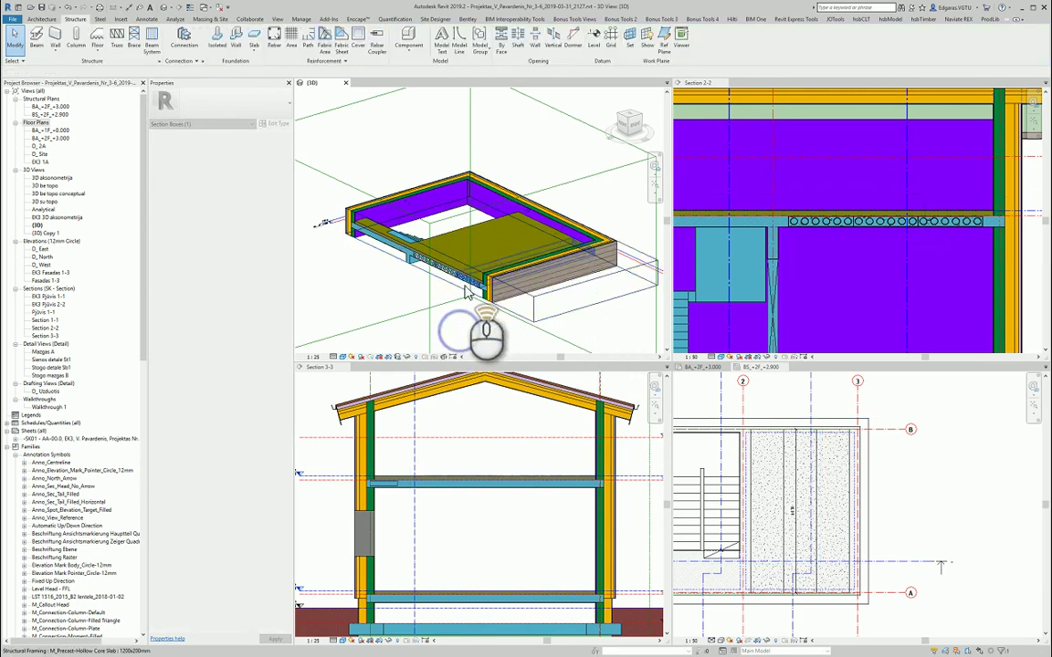
pyautogui.scroll(3, 463, 290)
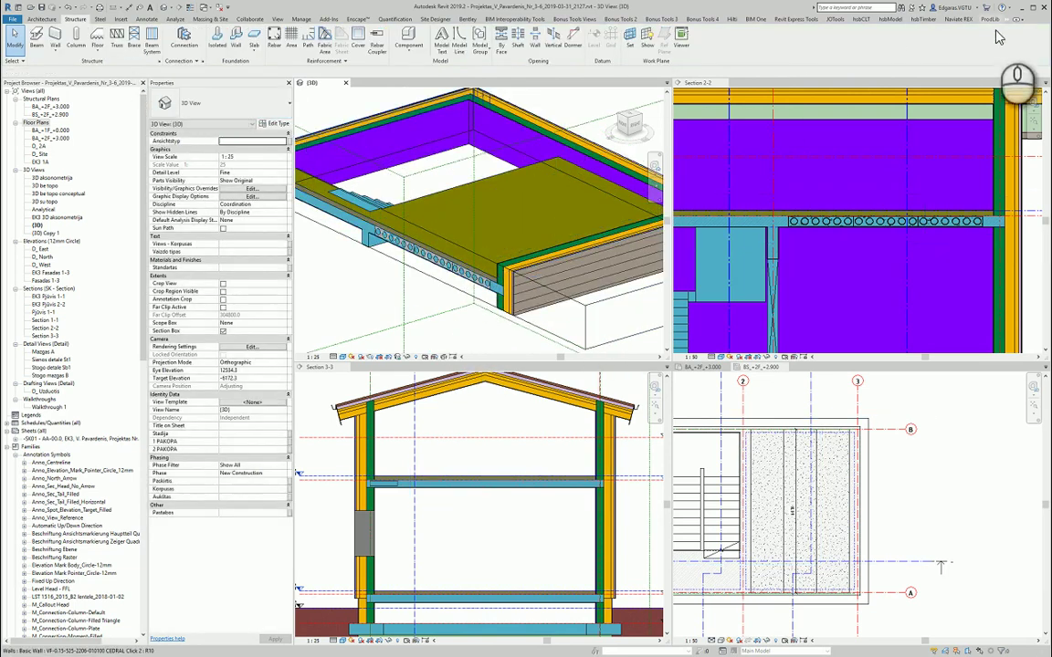
# Step: Start joining geometry and save the project in the reminder dialog
pyautogui.click(1007, 21)
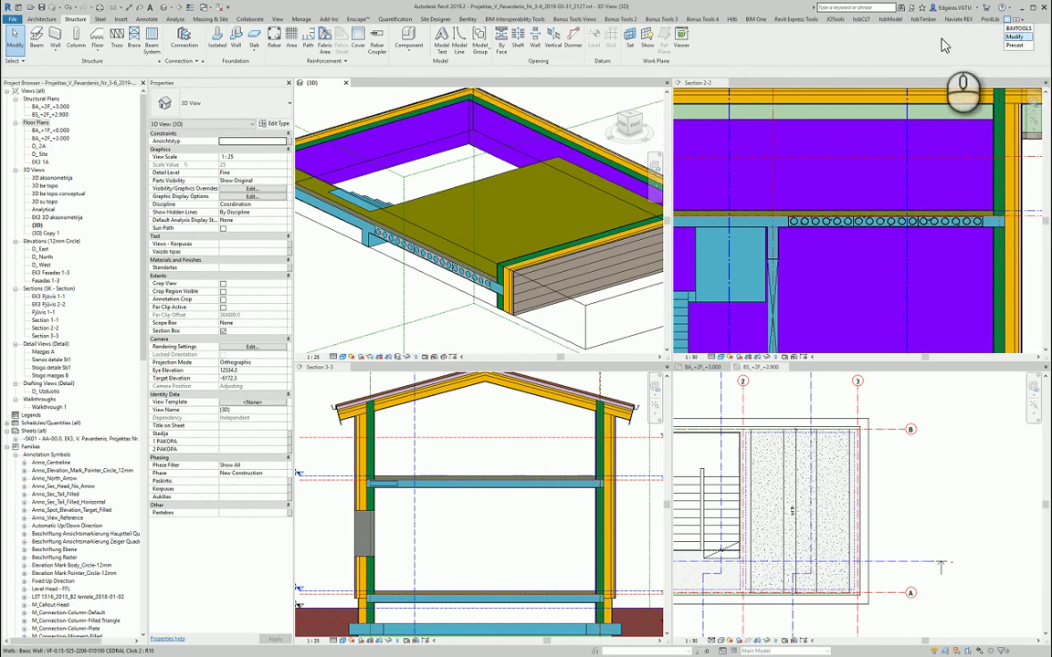
pyautogui.click(95, 47)
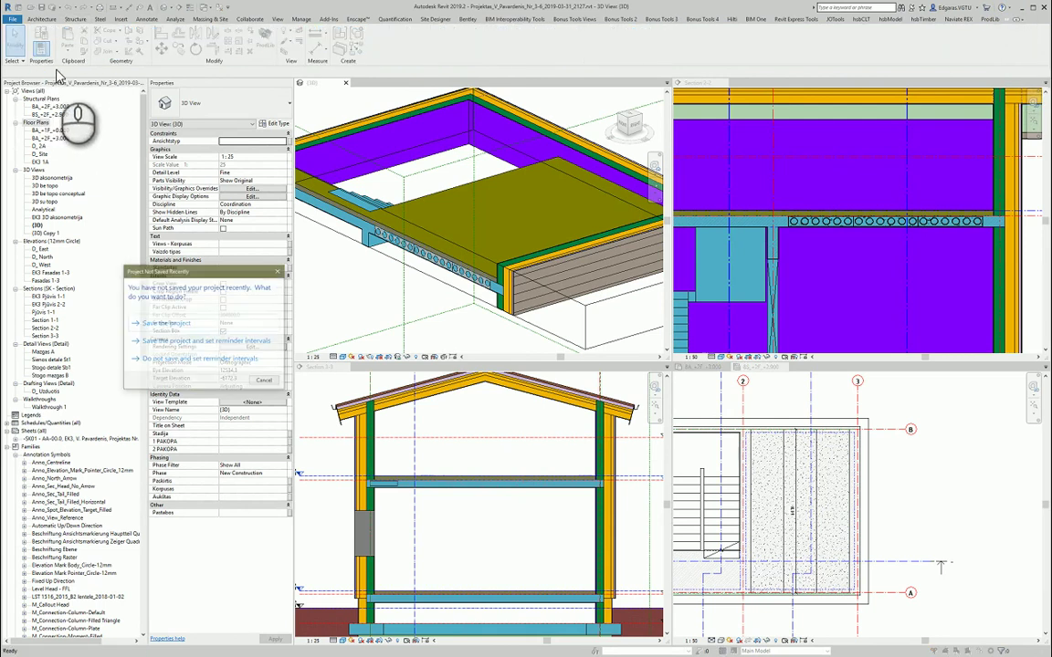
pyautogui.click(215, 321)
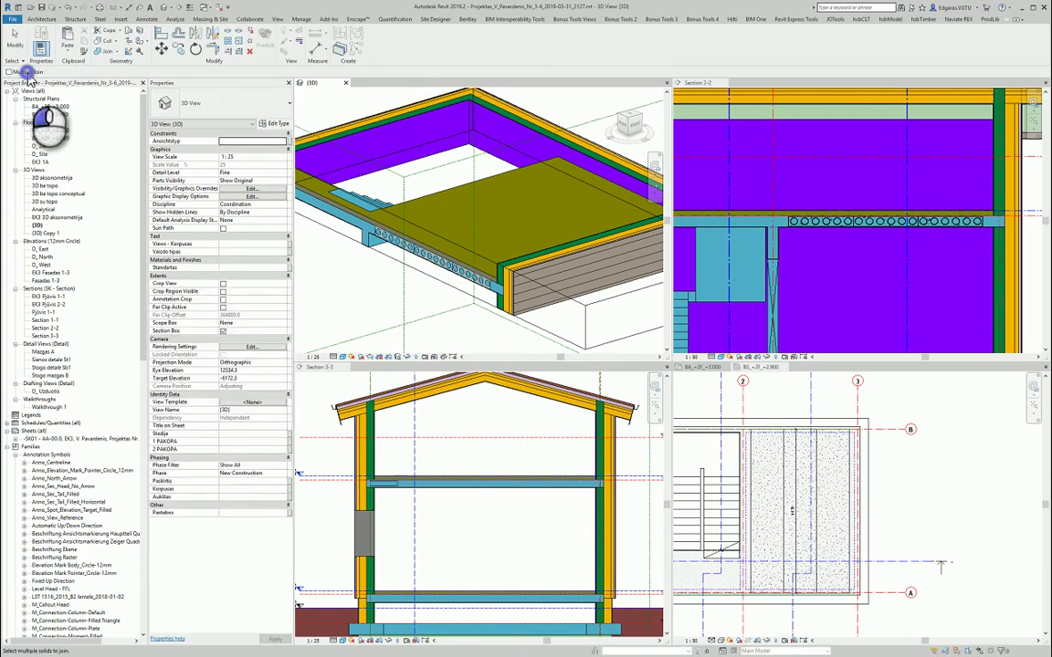
# Step: Join the Perdanga 02 310 mm floor with all the precast hollow core slabs in one multiple join
pyautogui.scroll(4, 361, 232)
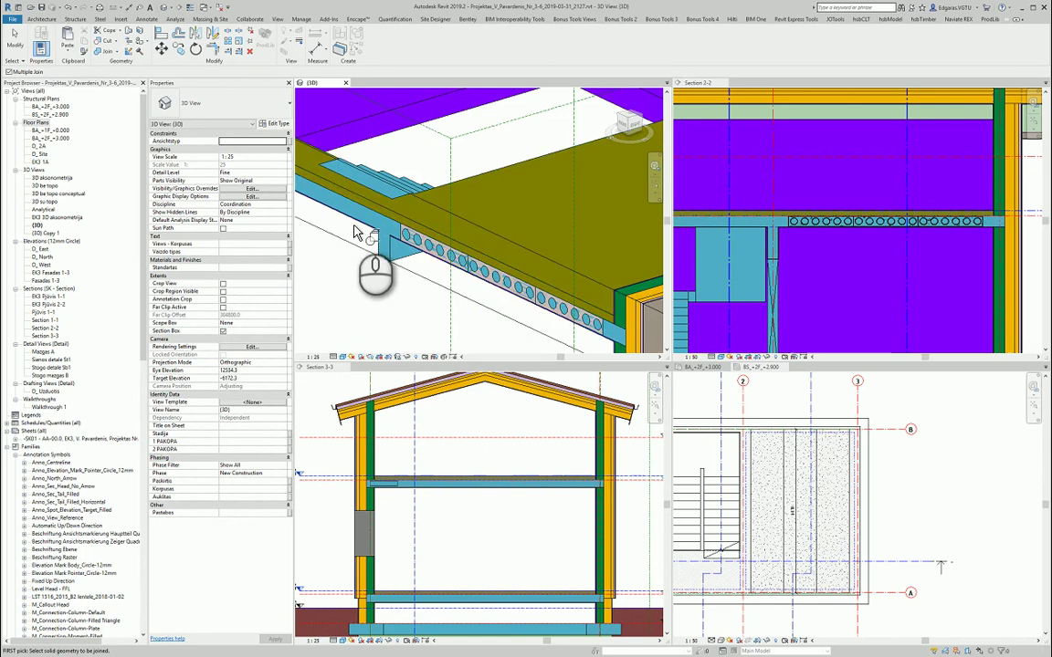
pyautogui.click(360, 232)
pyautogui.scroll(-5, 415, 228)
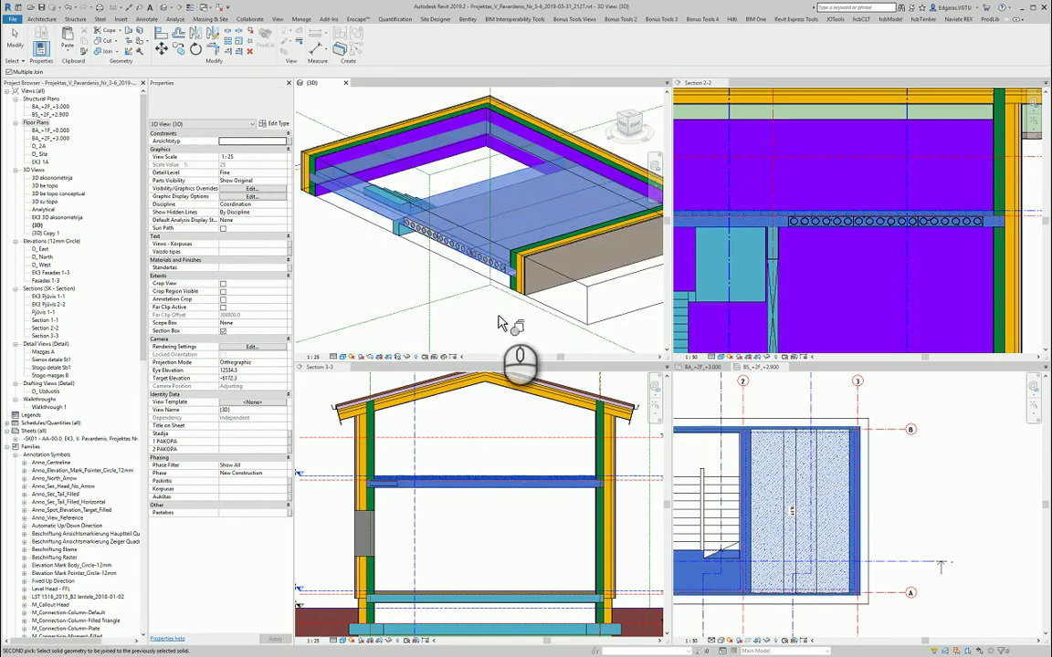
pyautogui.click(523, 326)
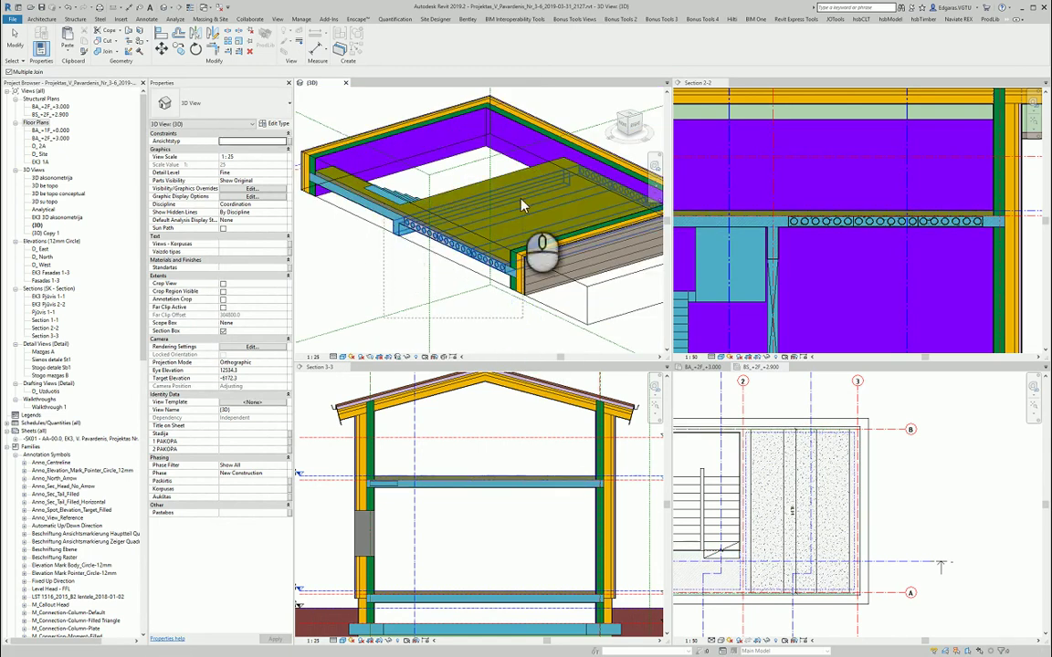
pyautogui.moveTo(482, 293); pyautogui.dragTo(384, 228)
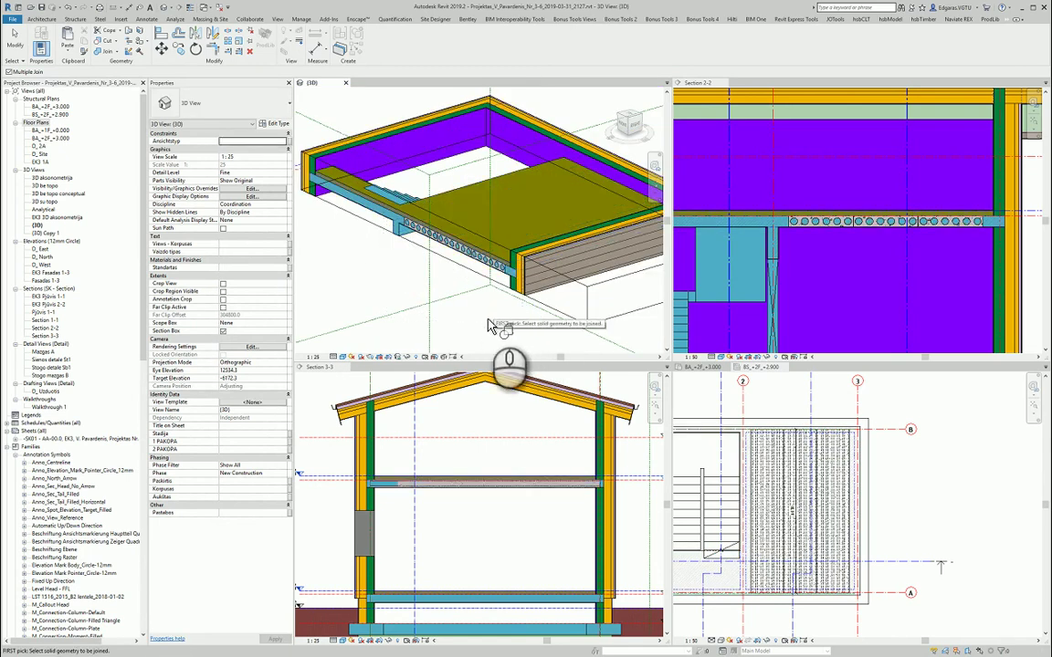
pyautogui.moveTo(483, 325); pyautogui.dragTo(475, 313)
pyautogui.press('Escape')
# Step: Examine the joined hollow core slabs' cores up close at the beam and at the outer wall in the 3D view
pyautogui.scroll(4, 502, 306)
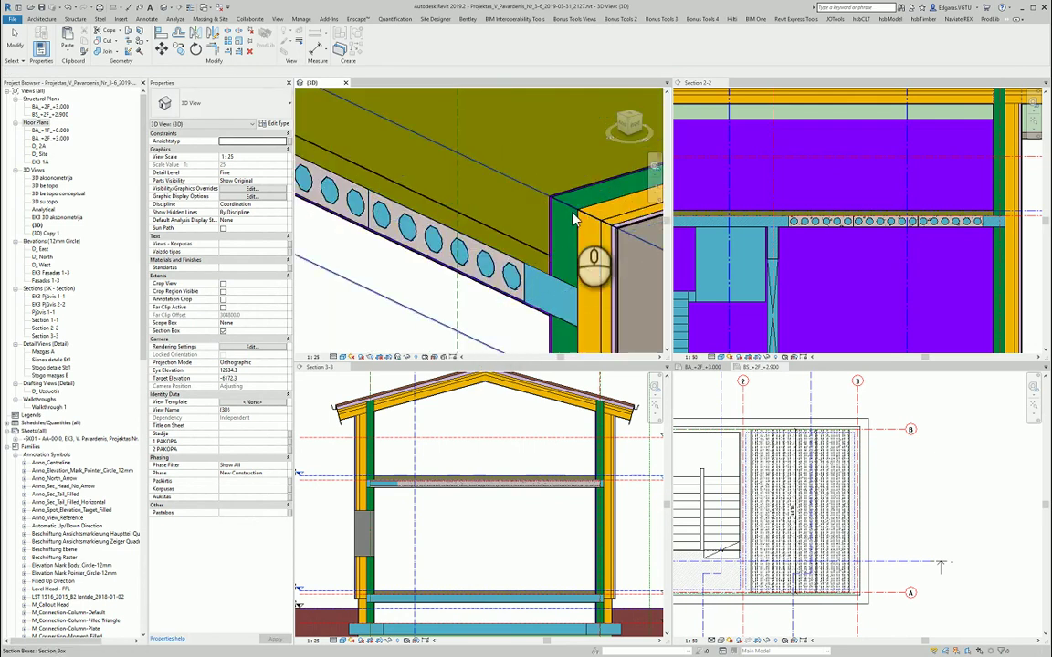
pyautogui.moveTo(550, 267)
pyautogui.keyDown('shift'); pyautogui.mouseDown(button='middle')
pyautogui.moveTo(479, 283)
pyautogui.moveTo(589, 290)
pyautogui.moveTo(487, 219)
pyautogui.mouseUp(button='middle'); pyautogui.keyUp('shift')
pyautogui.scroll(5, 418, 161)
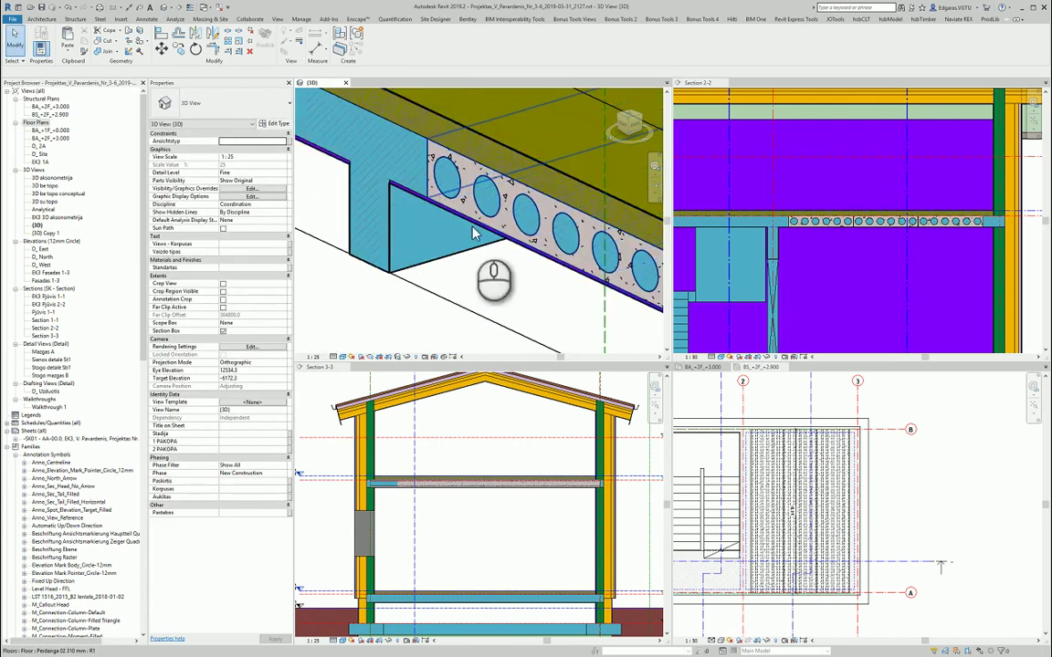
pyautogui.moveTo(564, 271); pyautogui.dragTo(466, 242, button='middle')
pyautogui.scroll(3, 466, 242)
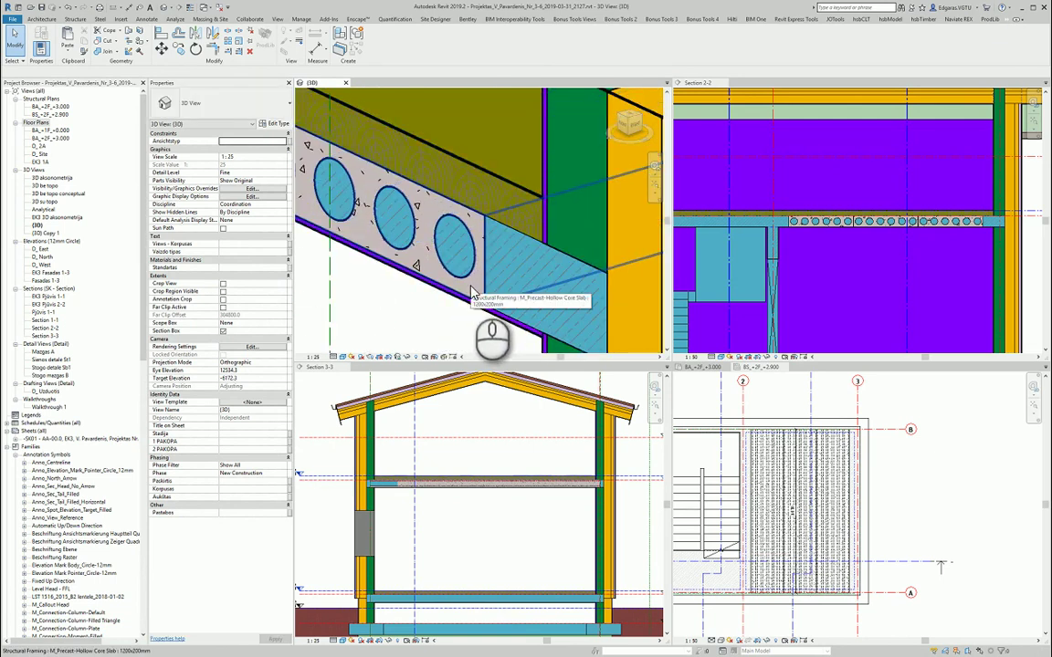
pyautogui.scroll(-2, 543, 208)
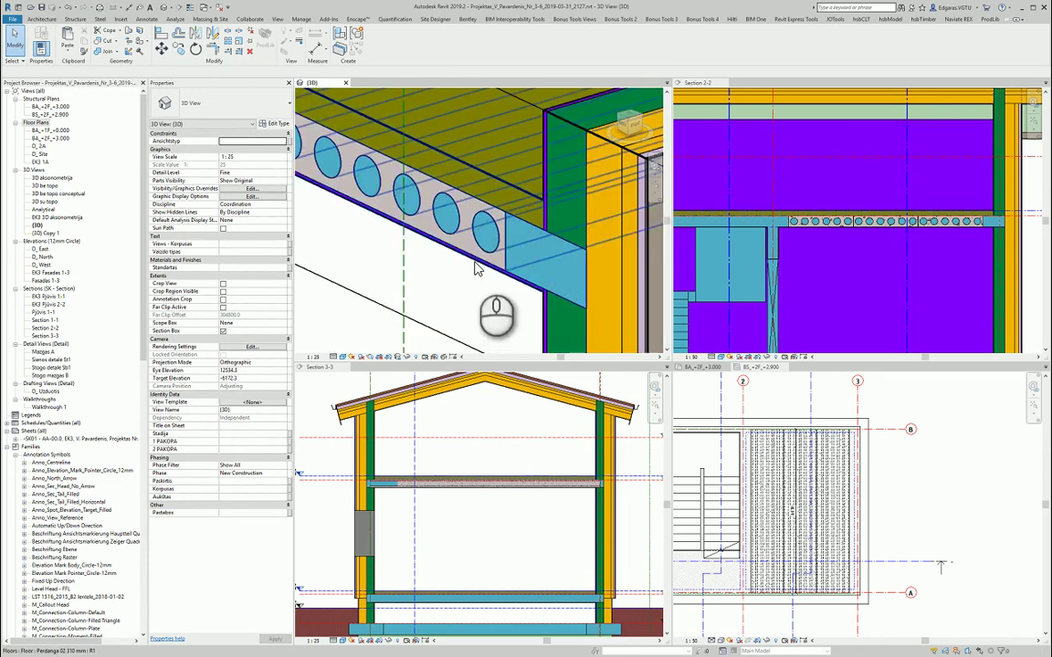
pyautogui.scroll(3, 493, 232)
pyautogui.keyDown('shift'); pyautogui.moveTo(493, 233); pyautogui.dragTo(489, 240, button='middle'); pyautogui.keyUp('shift')
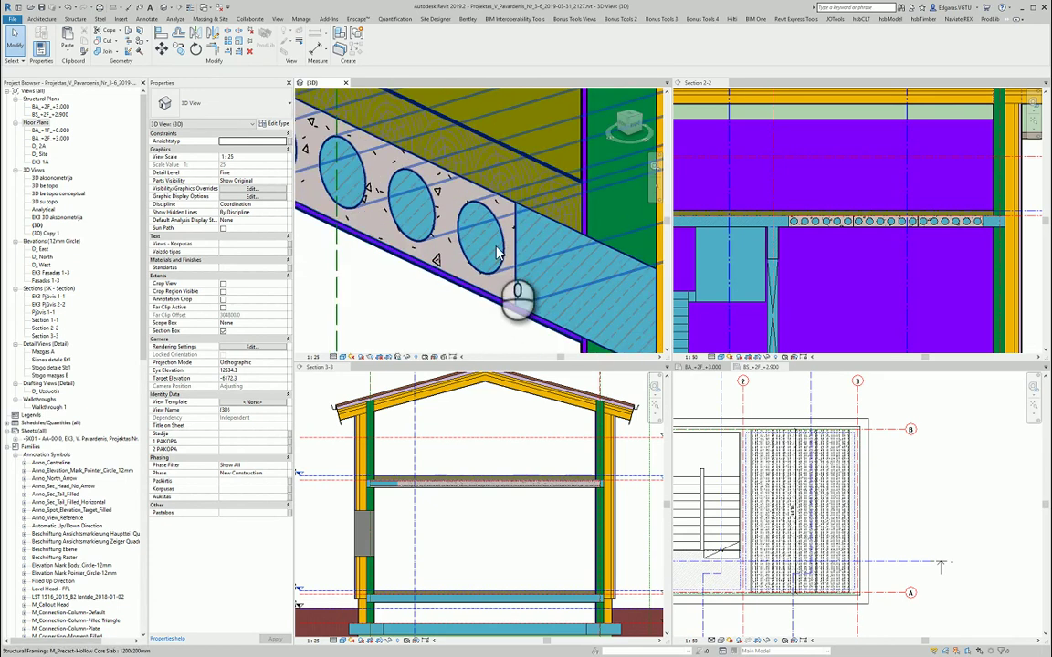
pyautogui.scroll(-3, 484, 265)
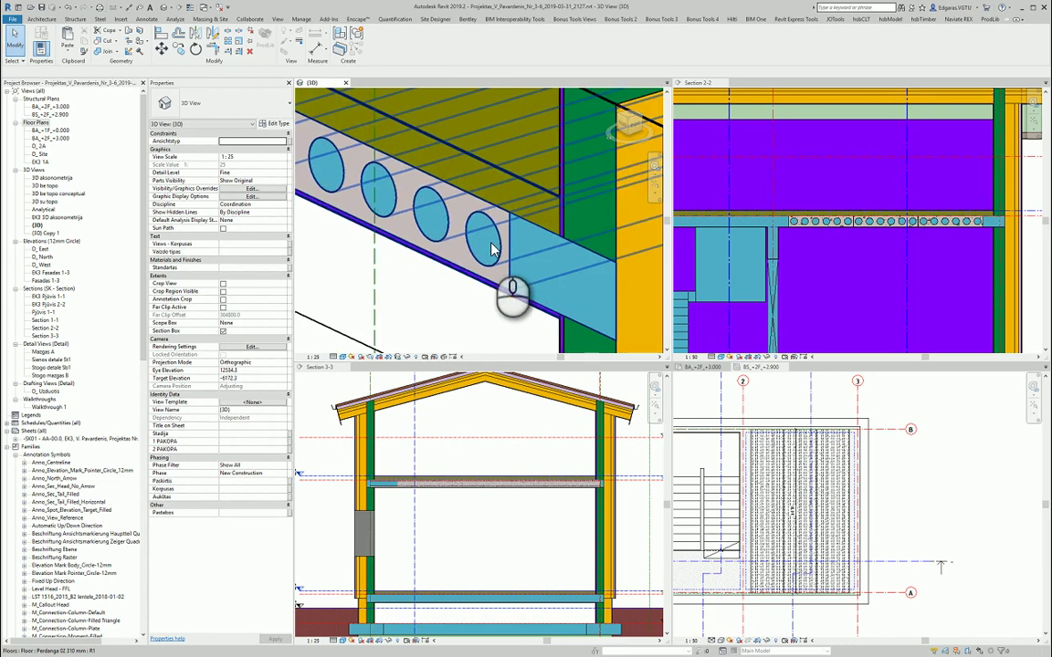
# Step: Review the whole row of joined slabs in the cut 3D view, from the supporting beam to the outer wall
pyautogui.click(491, 290)
pyautogui.scroll(2, 498, 265)
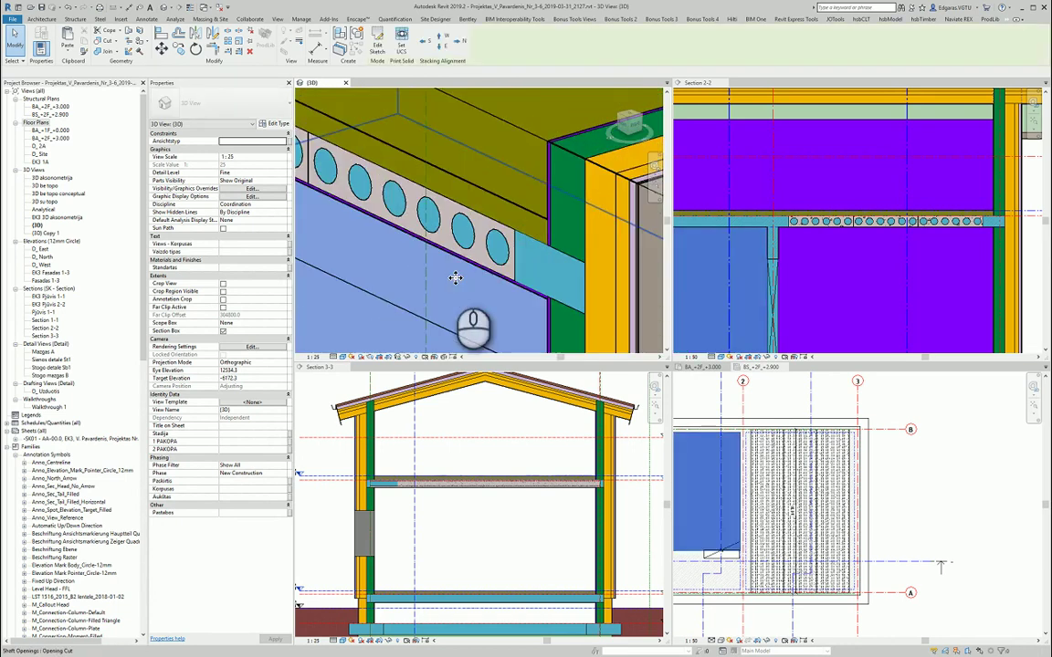
pyautogui.press('Escape')
pyautogui.scroll(-3, 492, 236)
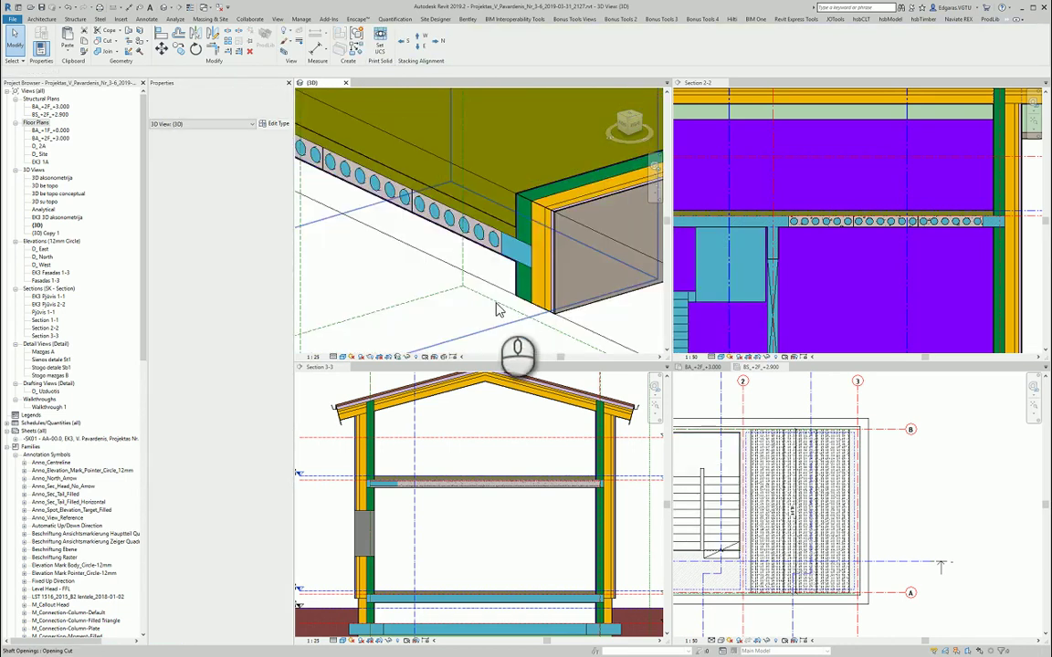
pyautogui.click(494, 333)
pyautogui.click(494, 242)
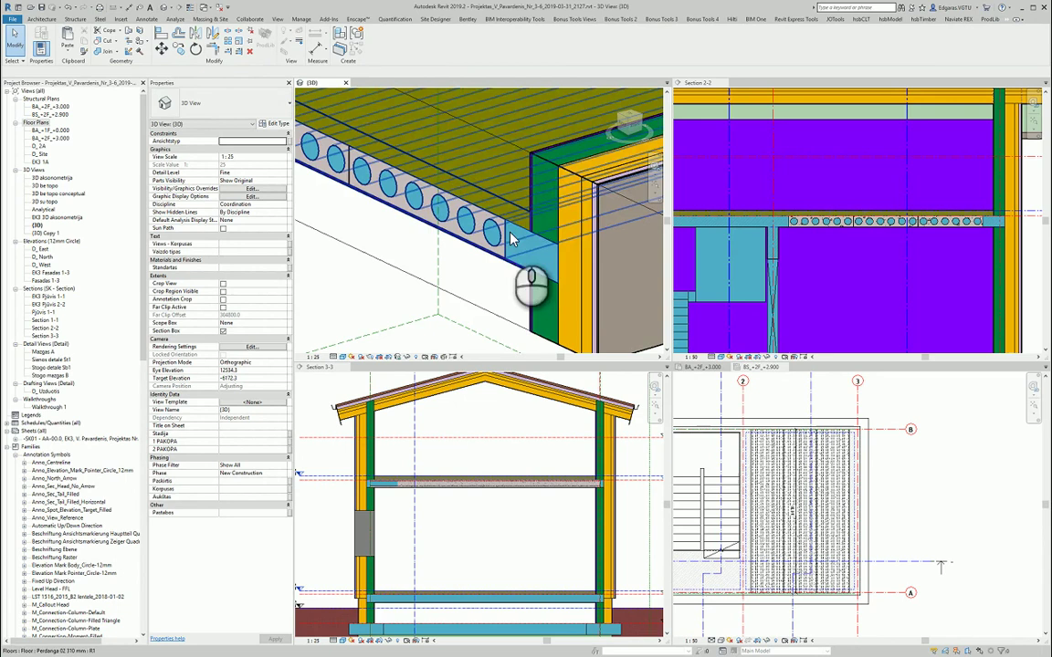
pyautogui.moveTo(508, 299)
pyautogui.keyDown('shift'); pyautogui.mouseDown(button='middle')
pyautogui.moveTo(511, 244)
pyautogui.moveTo(521, 246)
pyautogui.moveTo(501, 277)
pyautogui.moveTo(437, 259)
pyautogui.mouseUp(button='middle'); pyautogui.keyUp('shift')
pyautogui.scroll(5, 428, 270)
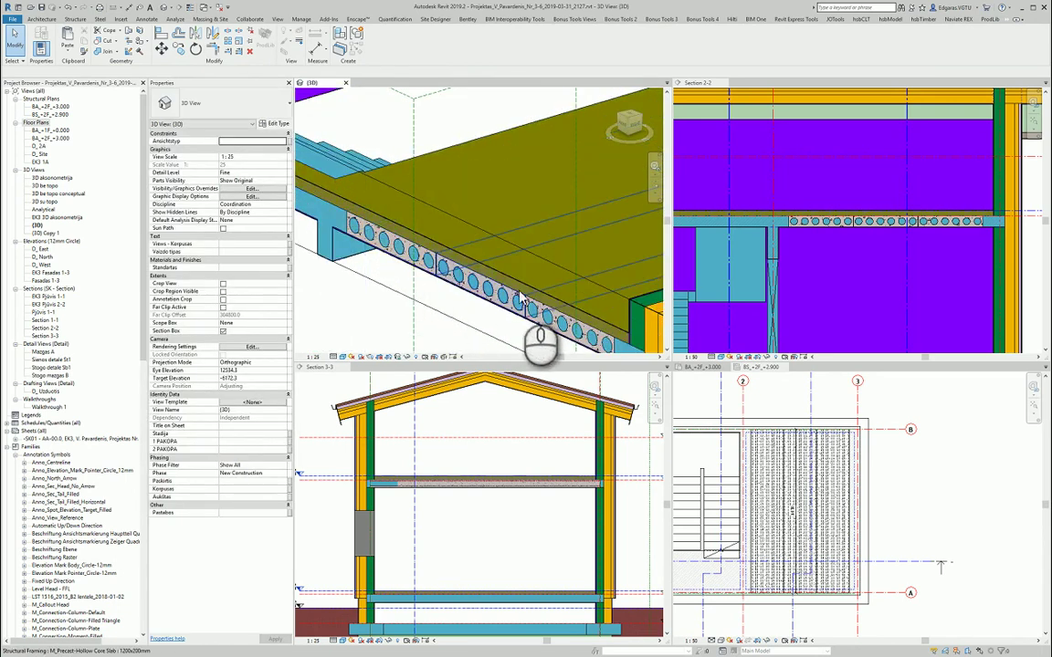
pyautogui.moveTo(517, 294); pyautogui.dragTo(440, 228, button='middle')
pyautogui.scroll(-2, 440, 232)
pyautogui.keyDown('shift'); pyautogui.moveTo(526, 272); pyautogui.dragTo(517, 333, button='middle'); pyautogui.keyUp('shift')
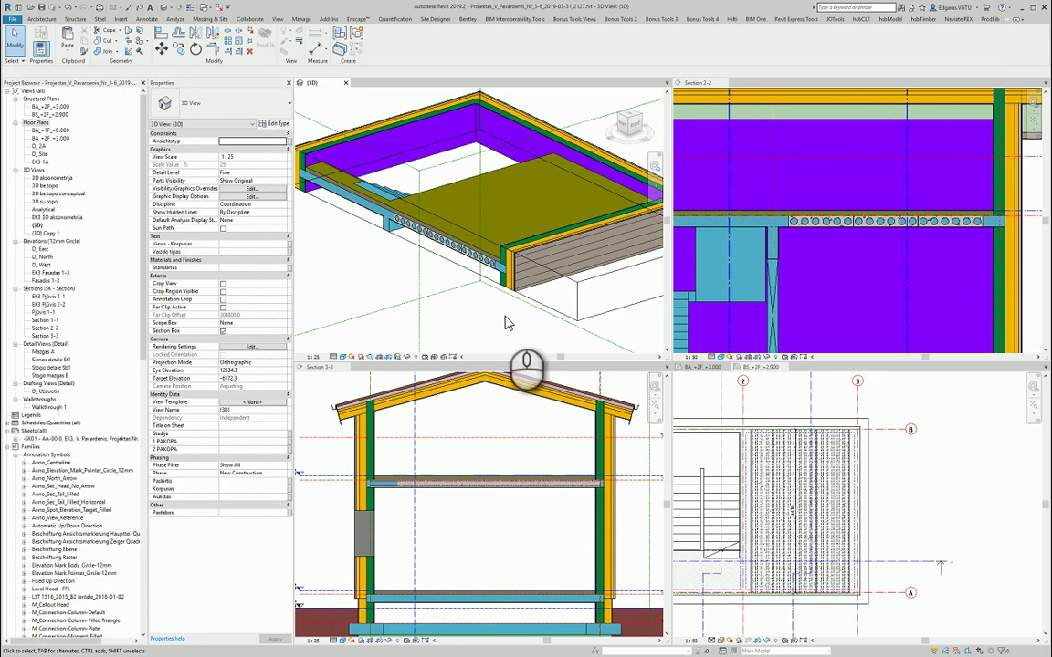
pyautogui.scroll(5, 439, 261)
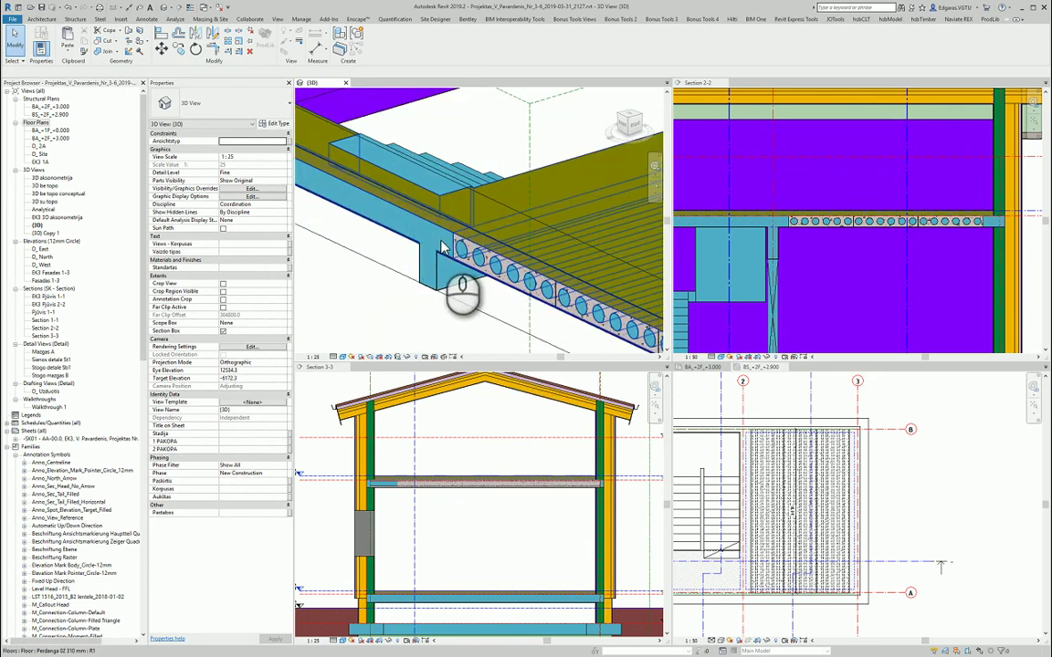
pyautogui.keyDown('shift'); pyautogui.moveTo(434, 240); pyautogui.dragTo(587, 310, button='middle'); pyautogui.keyUp('shift')
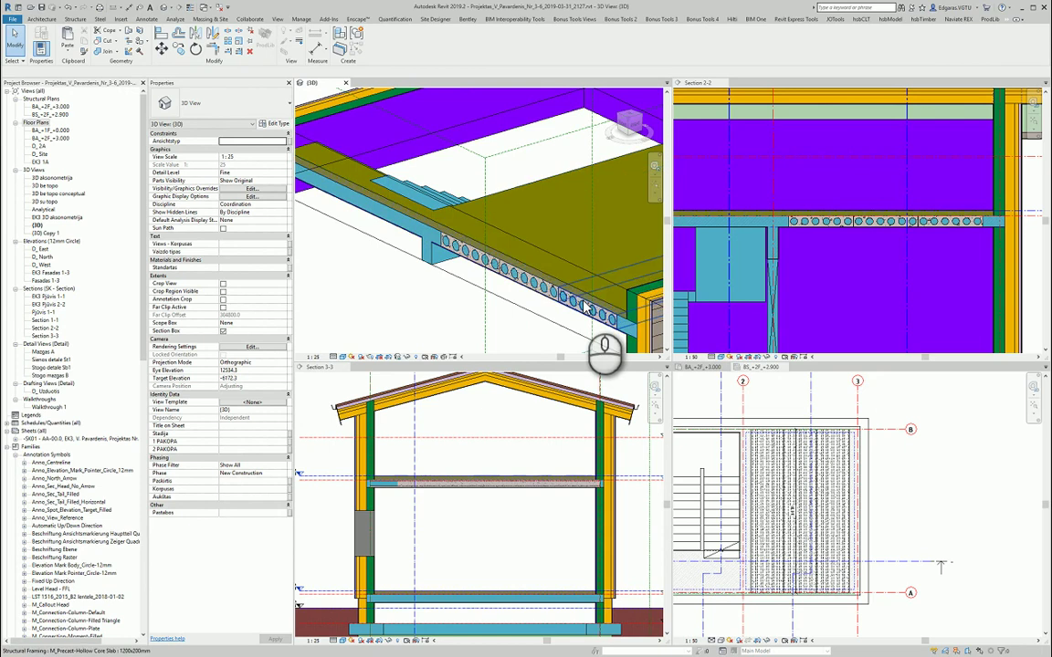
# Step: Inspect the joined hollow core slabs in Section 2-2, from the beam support to the outer wall on axis 3
pyautogui.scroll(5, 794, 224)
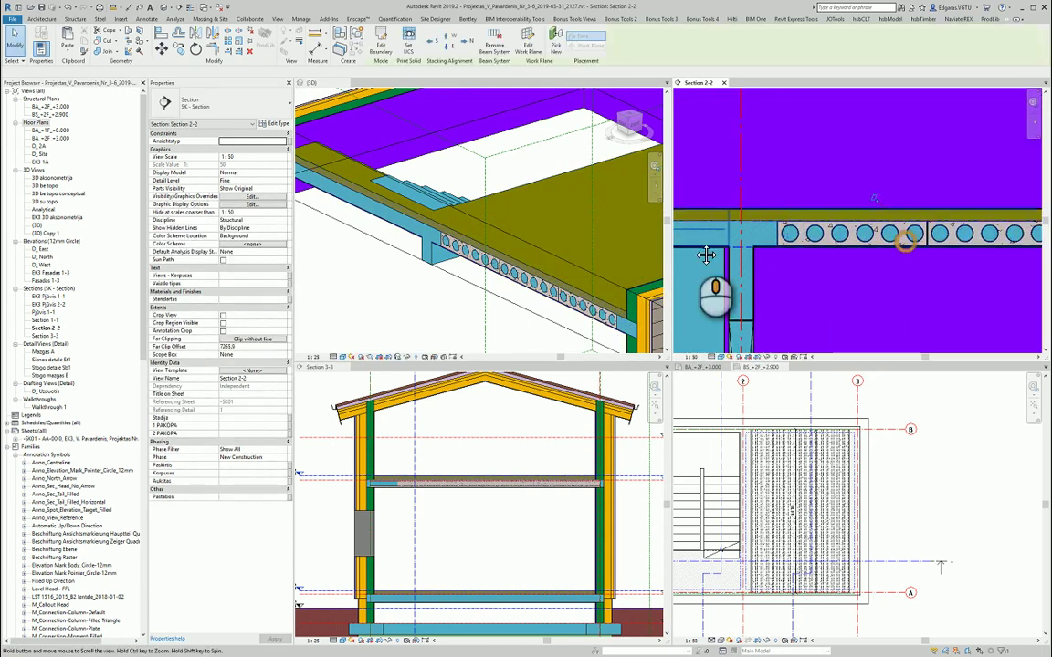
pyautogui.scroll(3, 913, 233)
pyautogui.moveTo(1002, 253); pyautogui.dragTo(816, 249, button='middle')
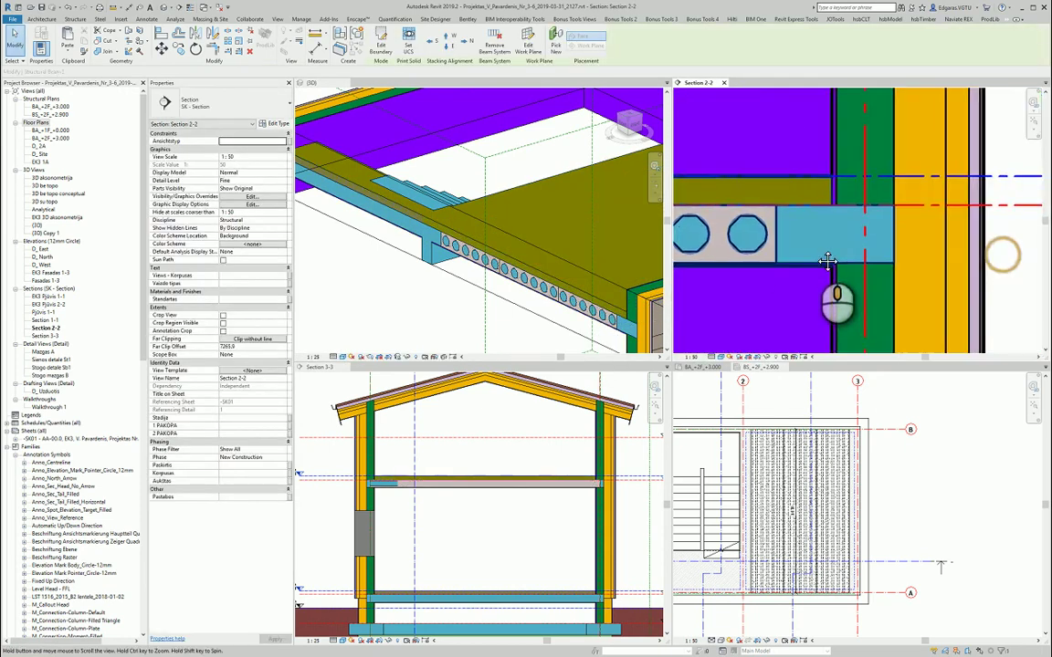
# Step: Move the beam system in Section 2-2 so its last hollow core slab reaches the structural layer of the outer wall on axis 3
pyautogui.moveTo(777, 204); pyautogui.dragTo(808, 208)
pyautogui.click(809, 210)
pyautogui.scroll(2, 827, 211)
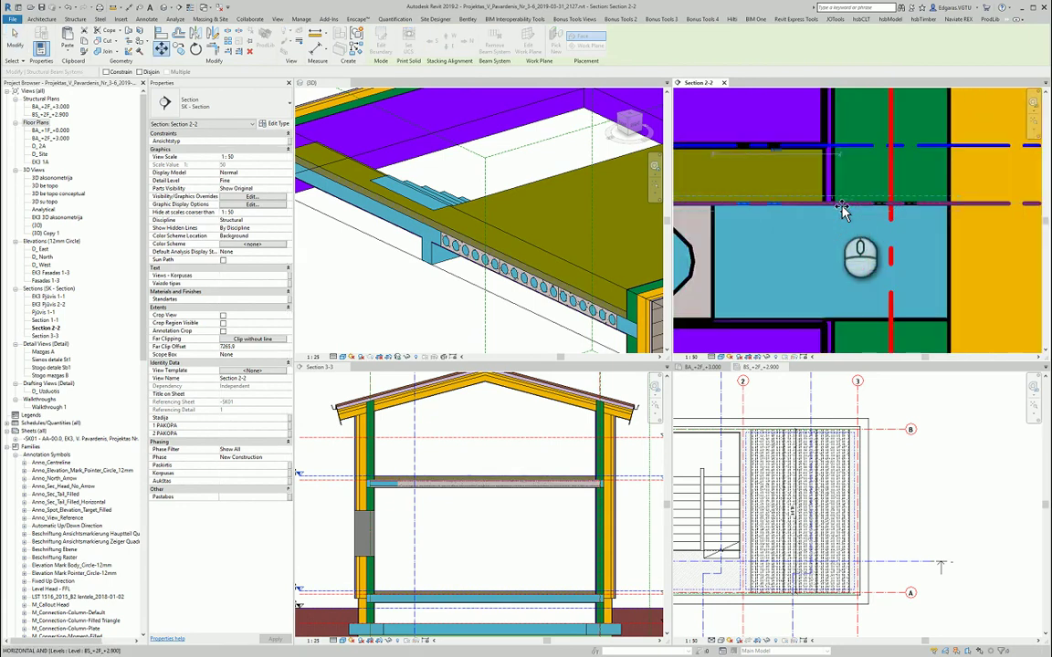
pyautogui.click(837, 208)
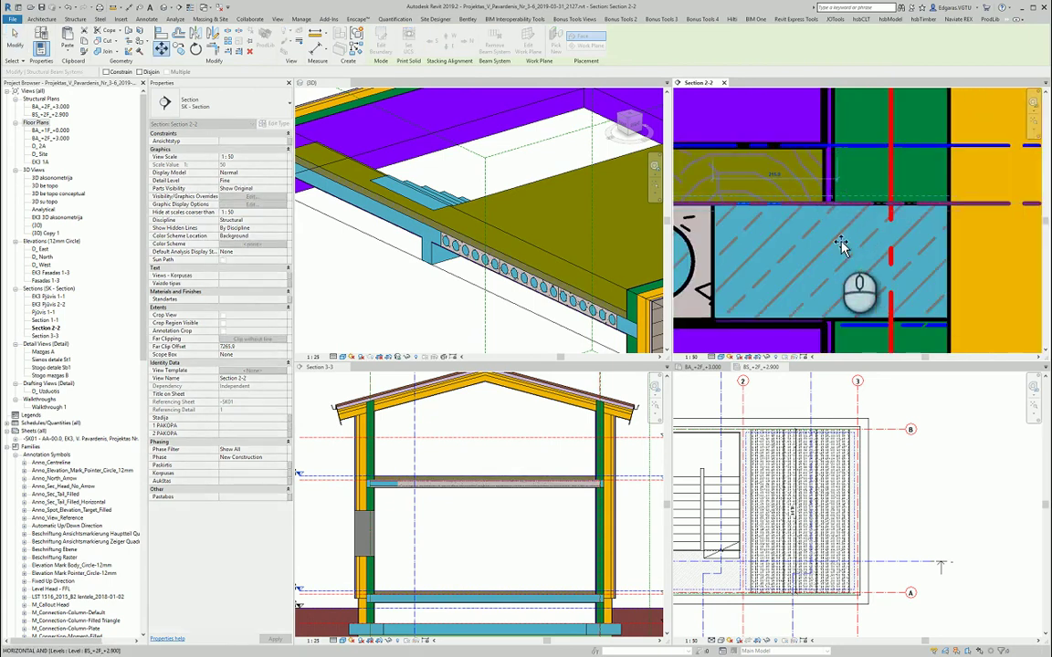
pyautogui.click(860, 233)
pyautogui.click(846, 231)
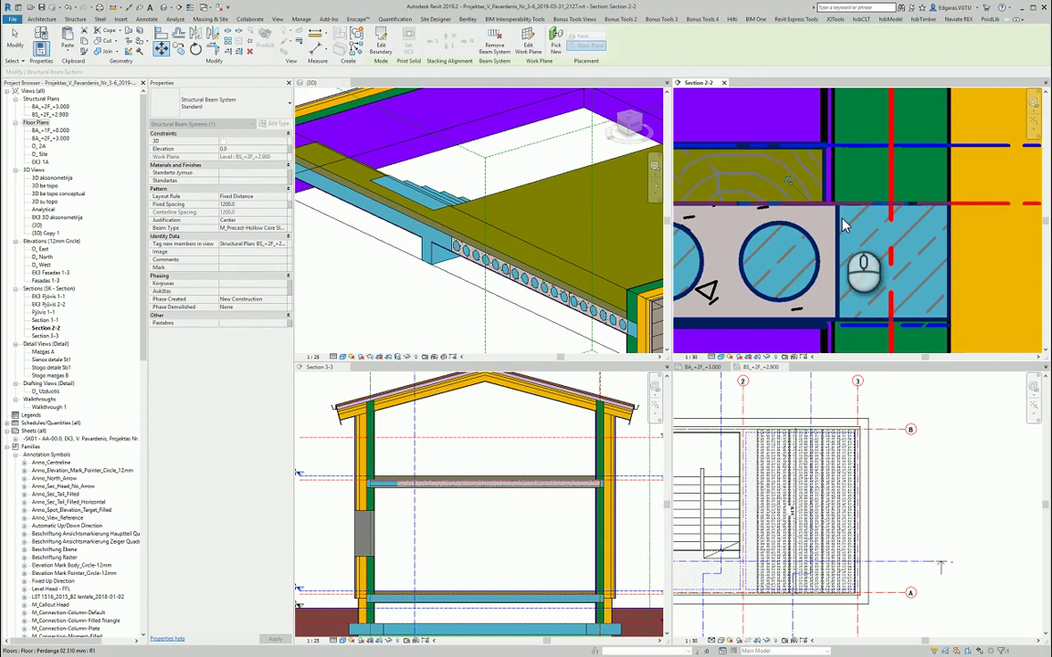
# Step: Move the beam system about 20 mm back from the outer wall so the last slab ends just inside the wall finish
pyautogui.scroll(2, 851, 219)
pyautogui.press('f')
pyautogui.click(841, 207)
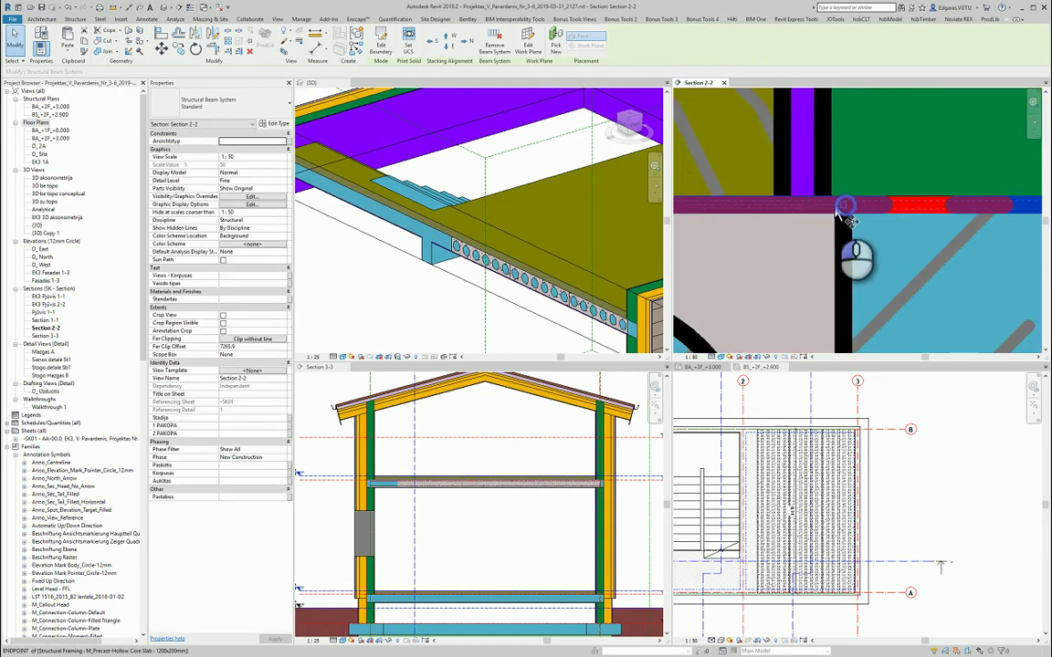
pyautogui.click(761, 208)
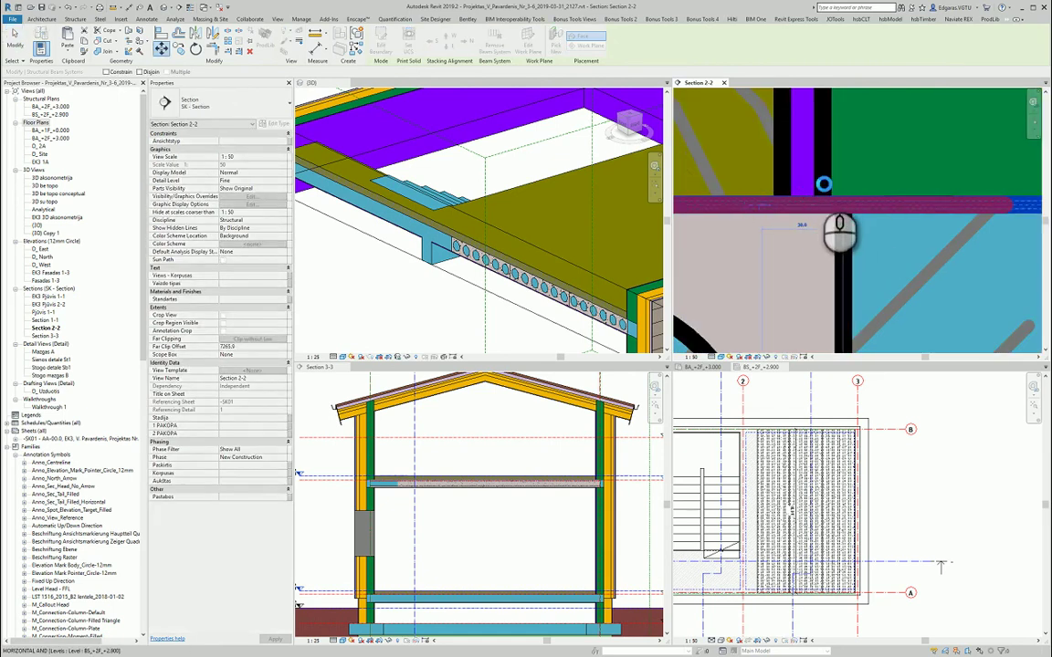
pyautogui.click(763, 211)
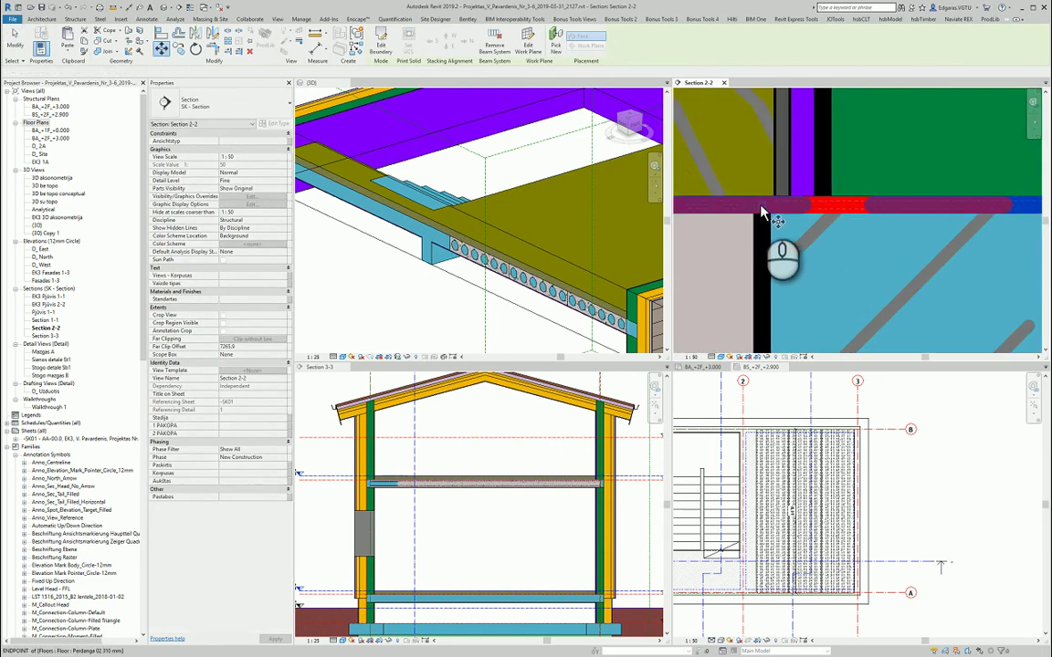
pyautogui.click(763, 210)
pyautogui.press('m')
pyautogui.press('v')
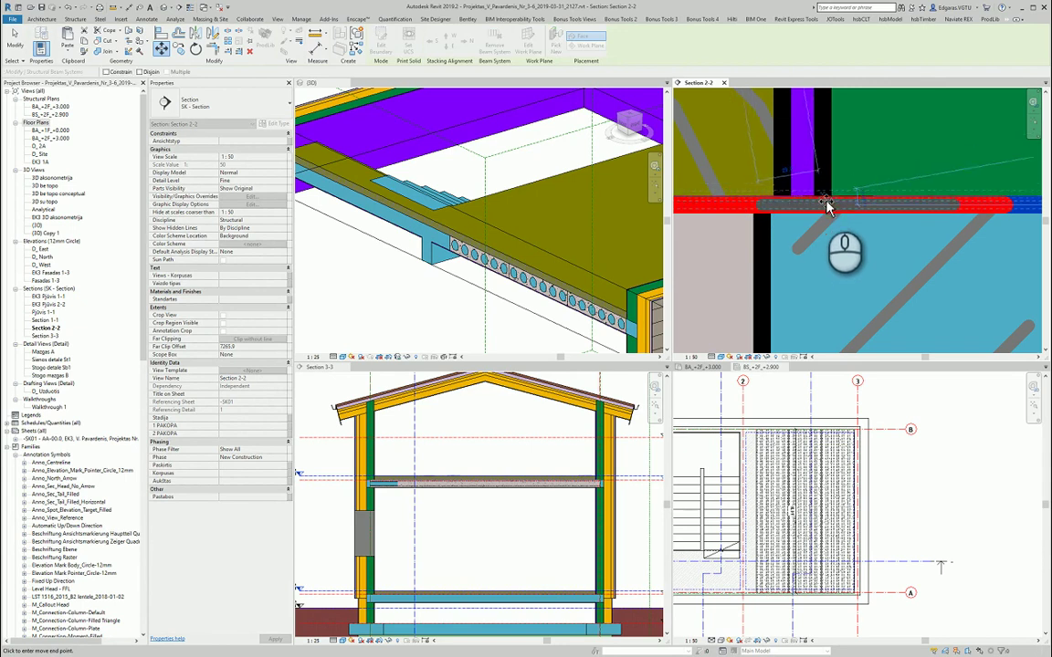
pyautogui.click(825, 206)
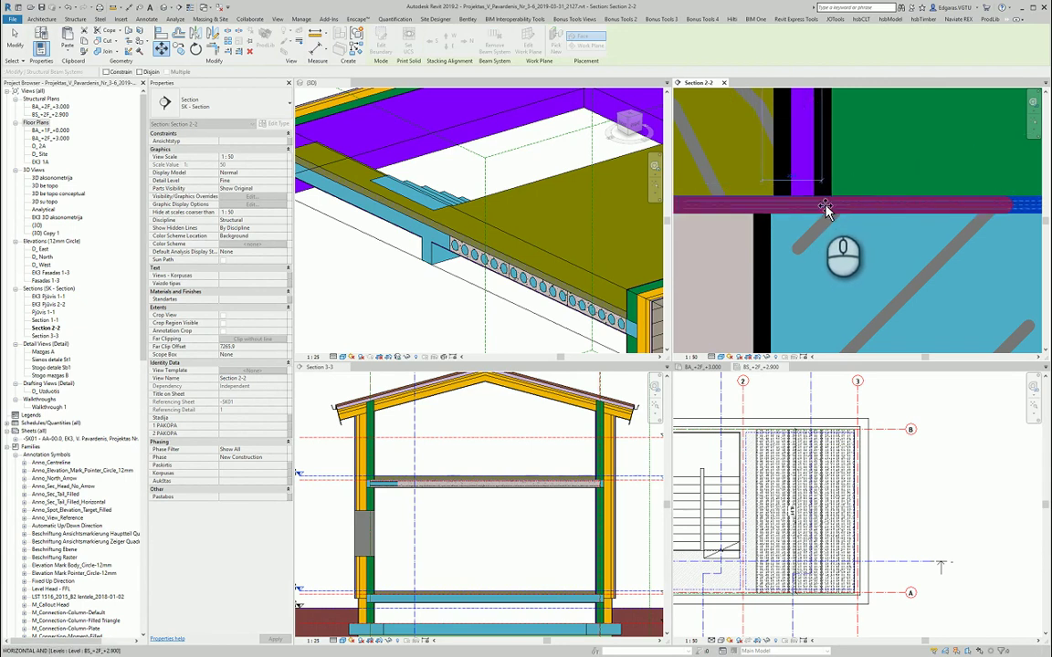
# Step: Switch to thin line display and check the last slab's corner near axis B in the BS_+2F_+2.900 plan
pyautogui.scroll(5, 854, 413)
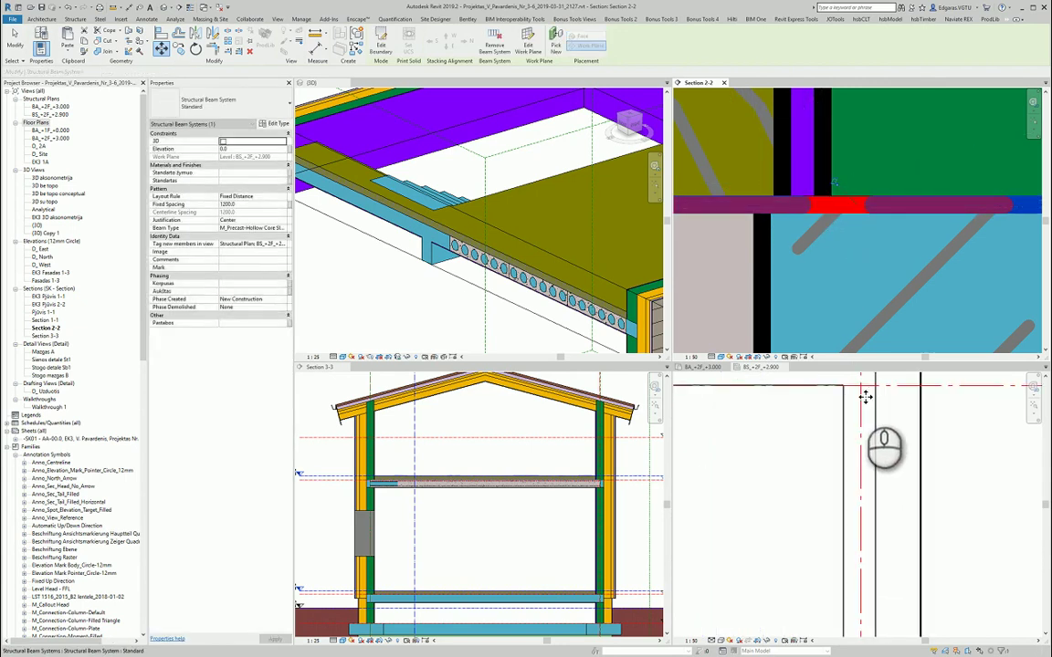
pyautogui.scroll(3, 775, 368)
pyautogui.click(772, 370)
pyautogui.scroll(5, 857, 402)
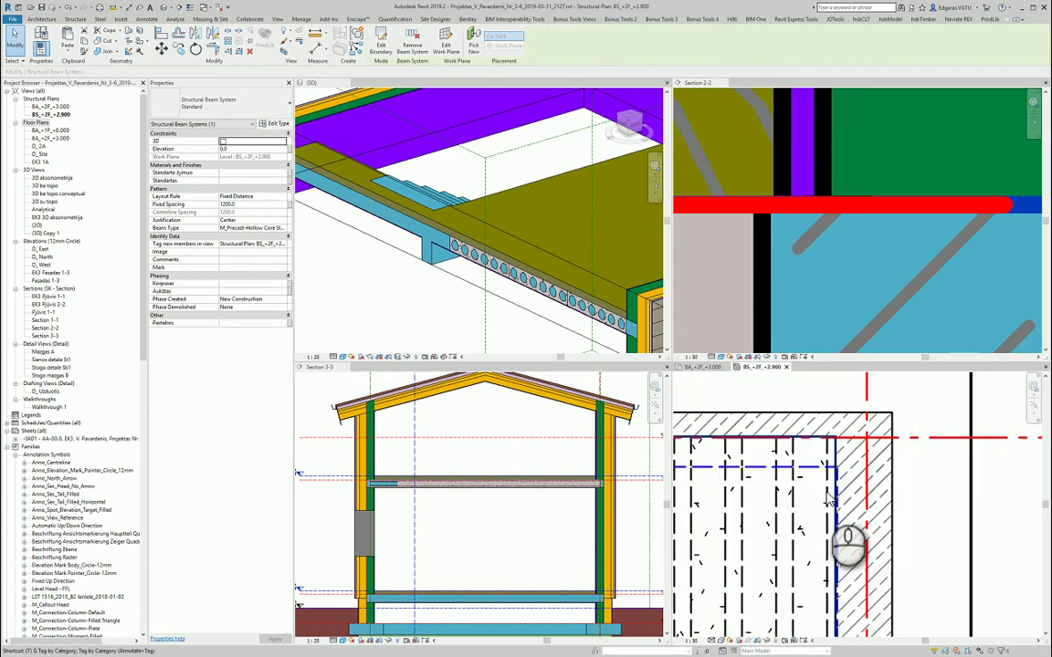
pyautogui.press('t')
pyautogui.press('l')
pyautogui.scroll(3, 832, 479)
pyautogui.press('Escape')
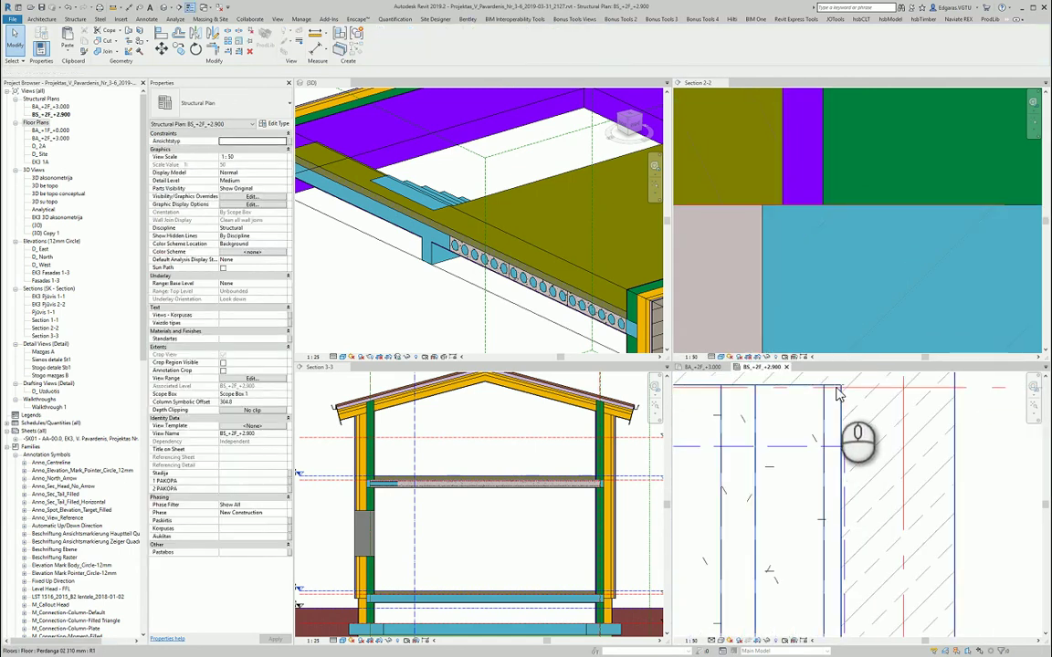
pyautogui.scroll(-1, 883, 279)
pyautogui.scroll(-5, 845, 429)
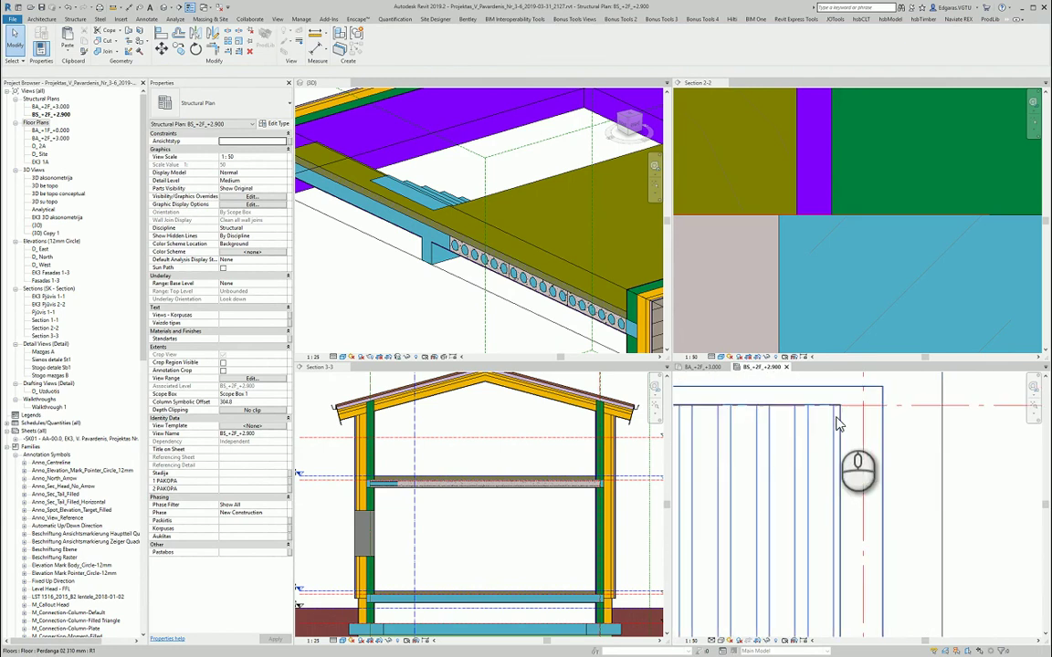
pyautogui.scroll(-4, 930, 497)
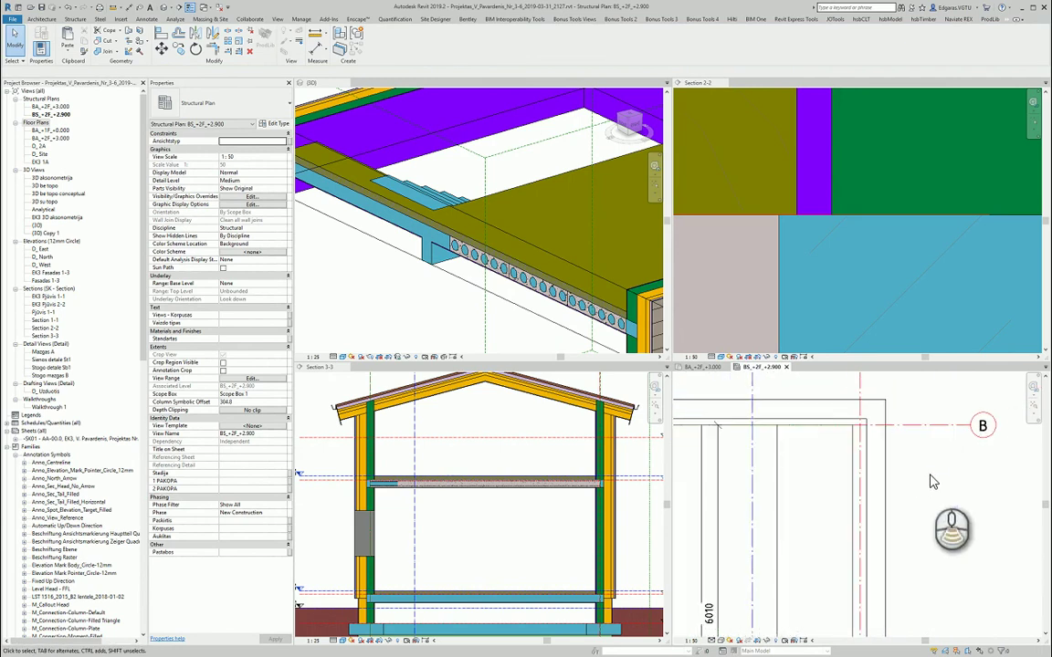
# Step: Dimension the gap between the floor's stair opening edge and the first hollow core slab in the plan
pyautogui.scroll(5, 847, 500)
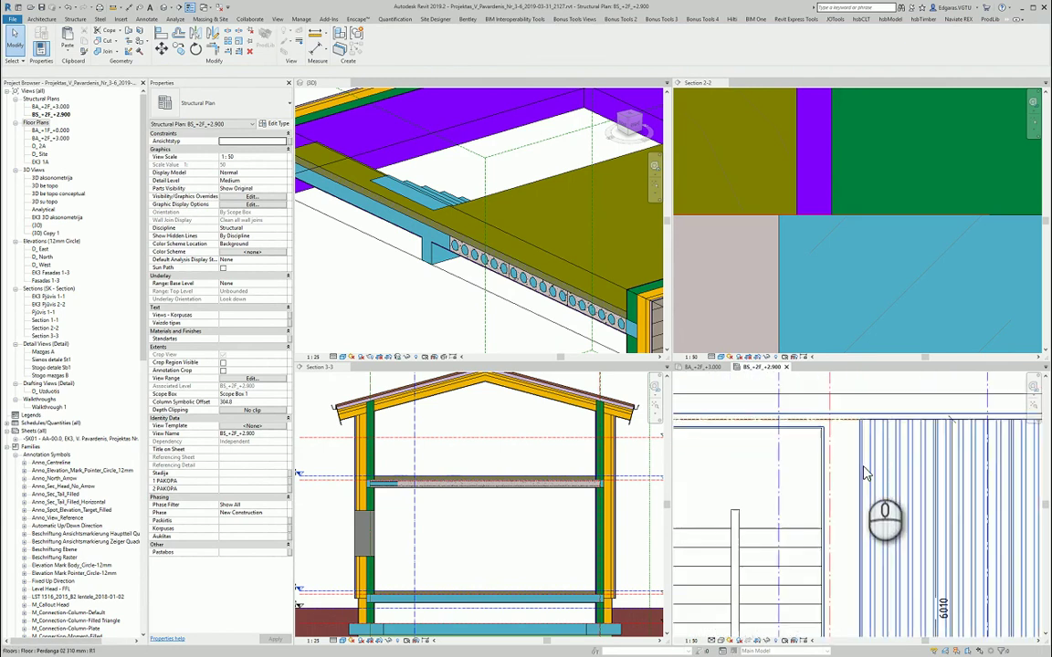
pyautogui.scroll(3, 838, 484)
pyautogui.press('d')
pyautogui.press('i')
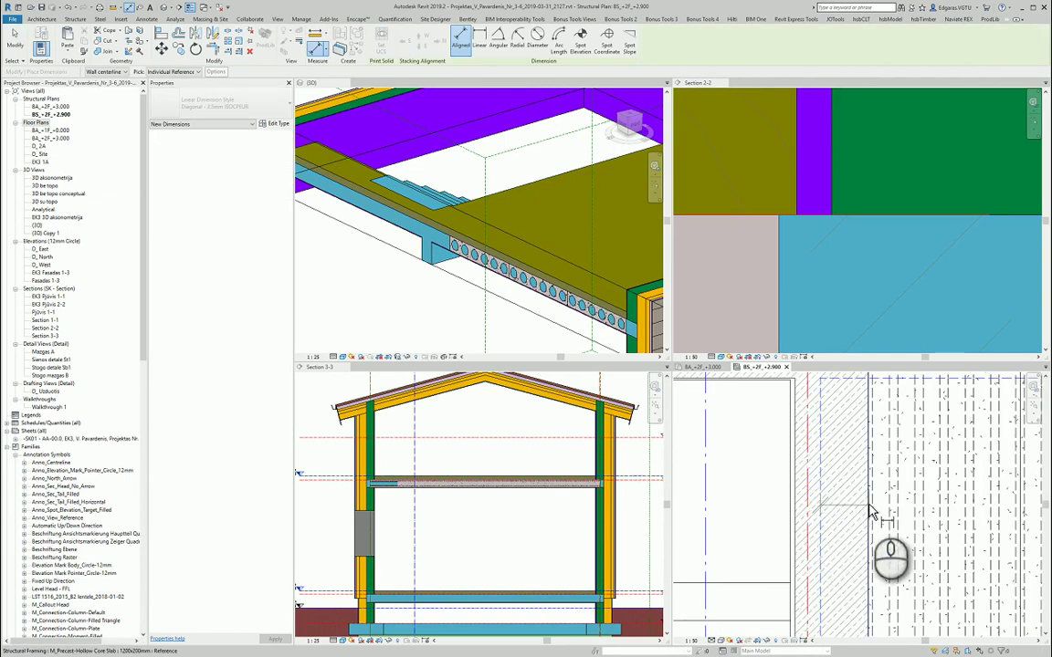
pyautogui.click(842, 491)
pyautogui.click(849, 478)
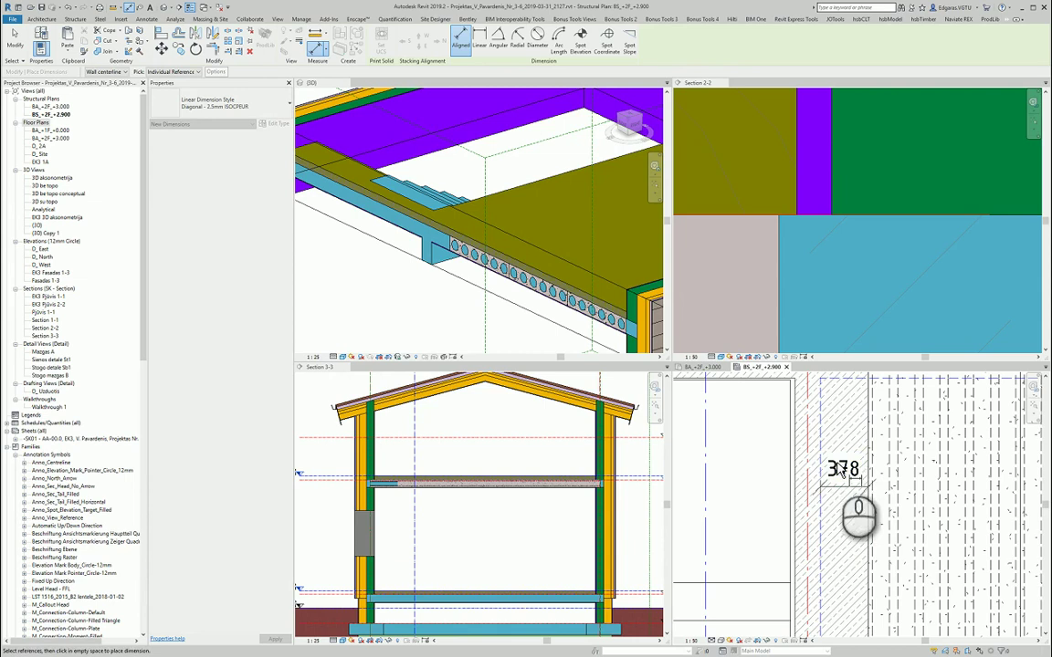
pyautogui.press('Escape')
pyautogui.press('Escape')
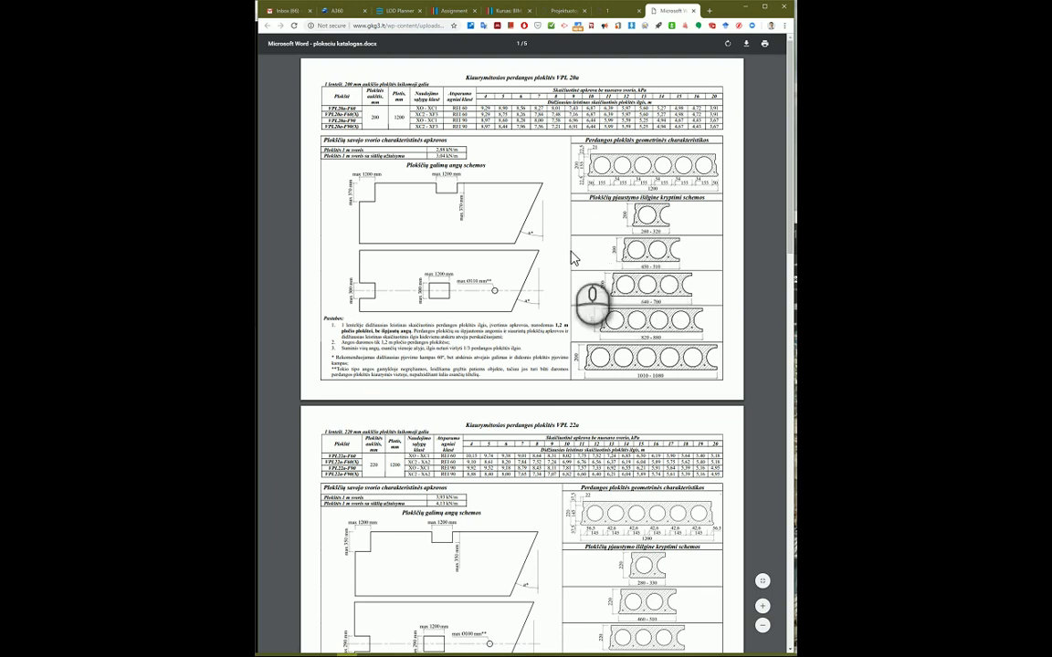
# Step: Look through the hollow core slab PDF catalogue in the browser for the permitted lengthwise cutting widths, and return to Revit
pyautogui.scroll(-10, 512, 278)
pyautogui.scroll(-10, 545, 306)
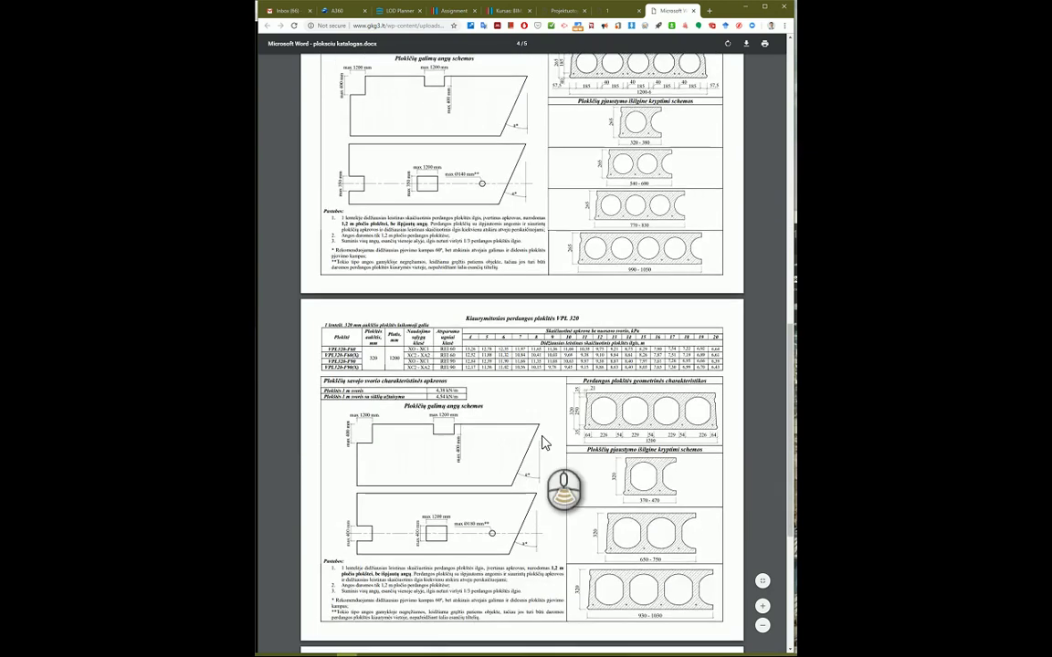
pyautogui.scroll(20, 484, 458)
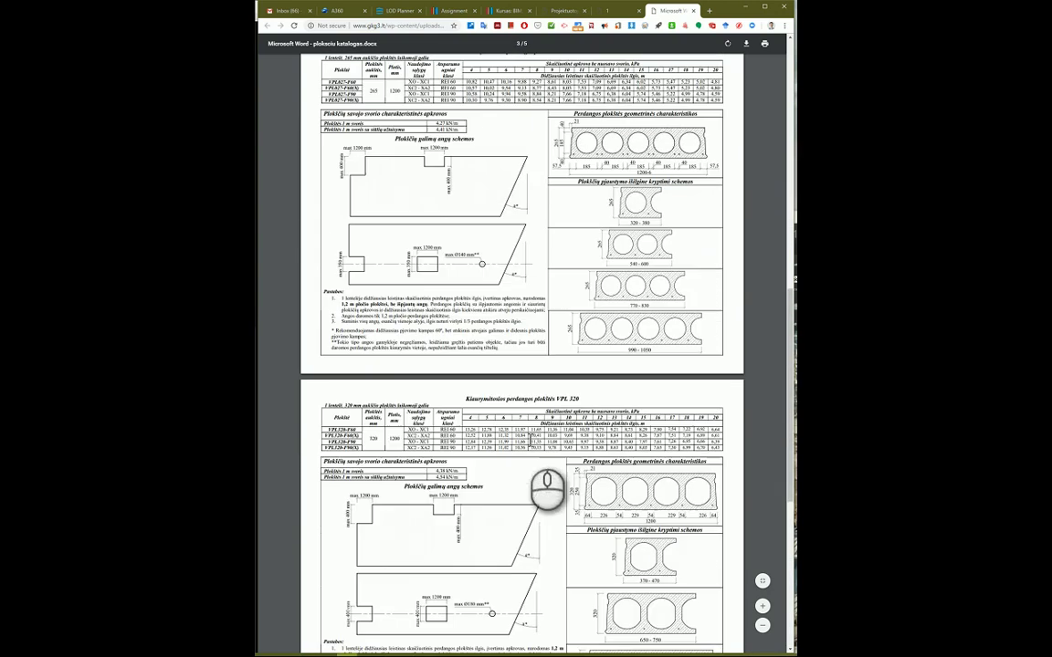
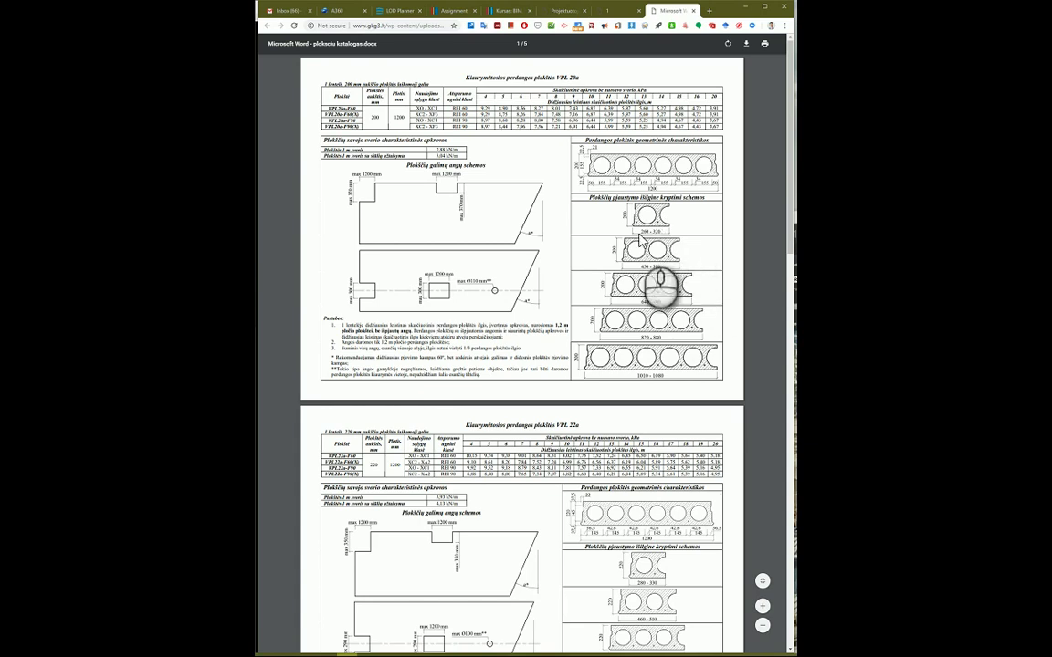
pyautogui.hotkey('alt', 'Tab')
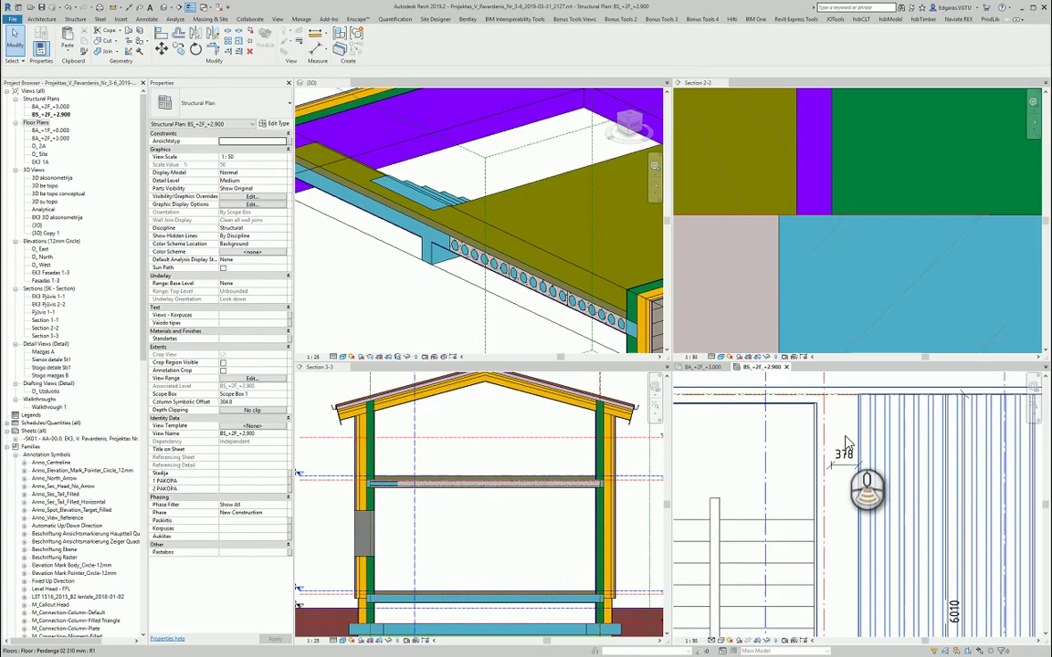
# Step: Copy the first 1200x200mm hollow core slab one slab width towards the stair, over the remaining gap at the beam
pyautogui.scroll(-1, 843, 457)
pyautogui.moveTo(897, 461); pyautogui.dragTo(858, 464, button='middle')
pyautogui.click(826, 449)
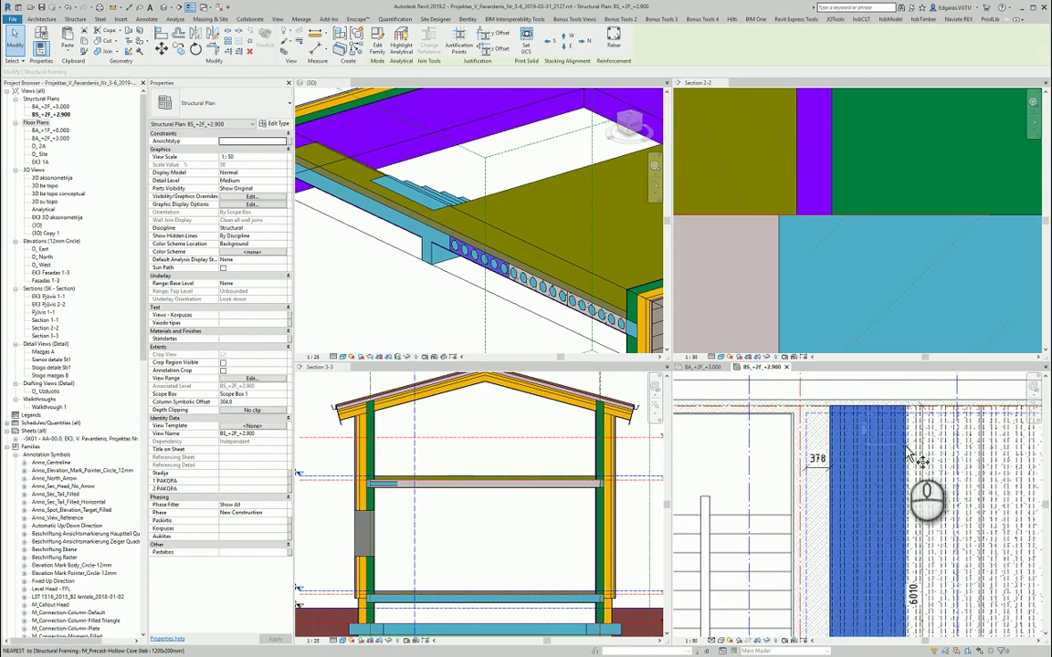
pyautogui.press('m')
pyautogui.press('v')
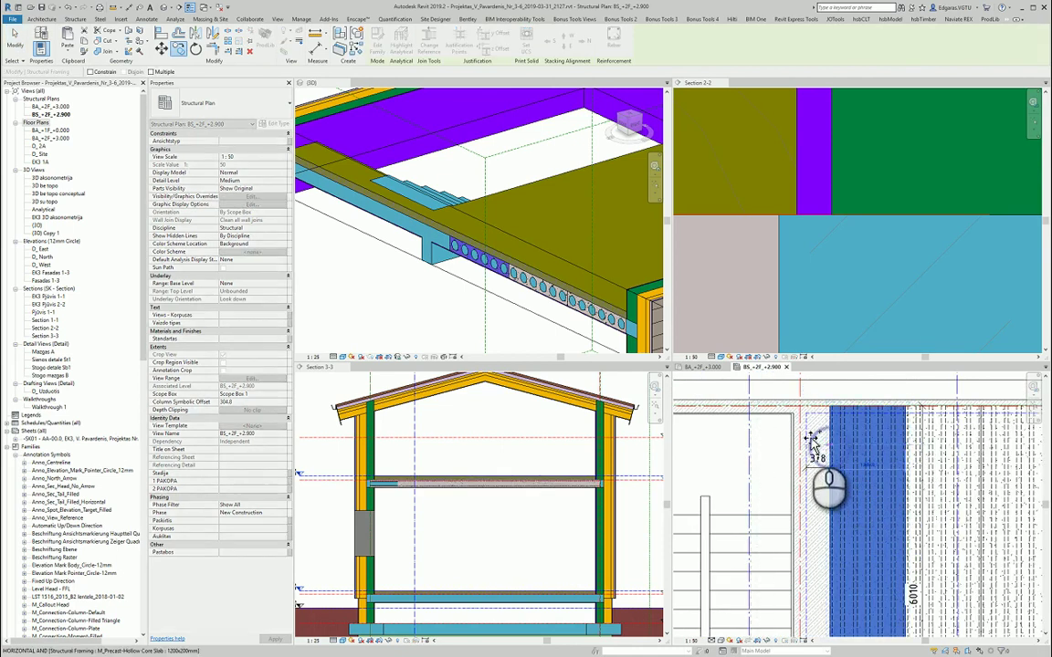
pyautogui.click(810, 438)
pyautogui.click(773, 463)
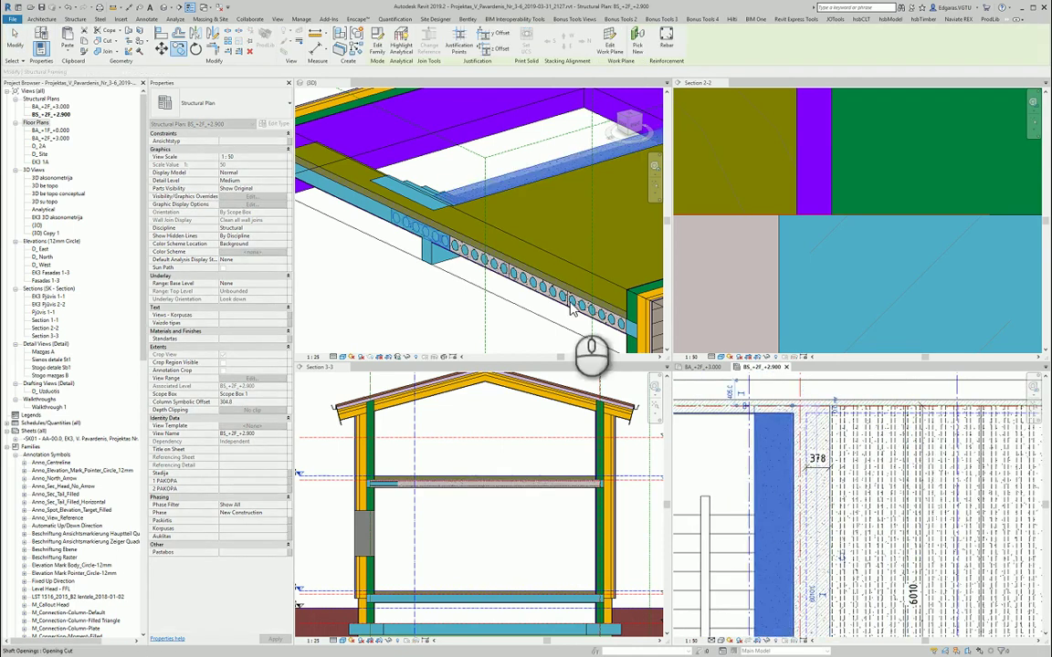
# Step: Temporarily isolate the copied hollow core slab in the 3D view
pyautogui.keyDown('shift'); pyautogui.moveTo(468, 274); pyautogui.dragTo(477, 329, button='middle'); pyautogui.keyUp('shift')
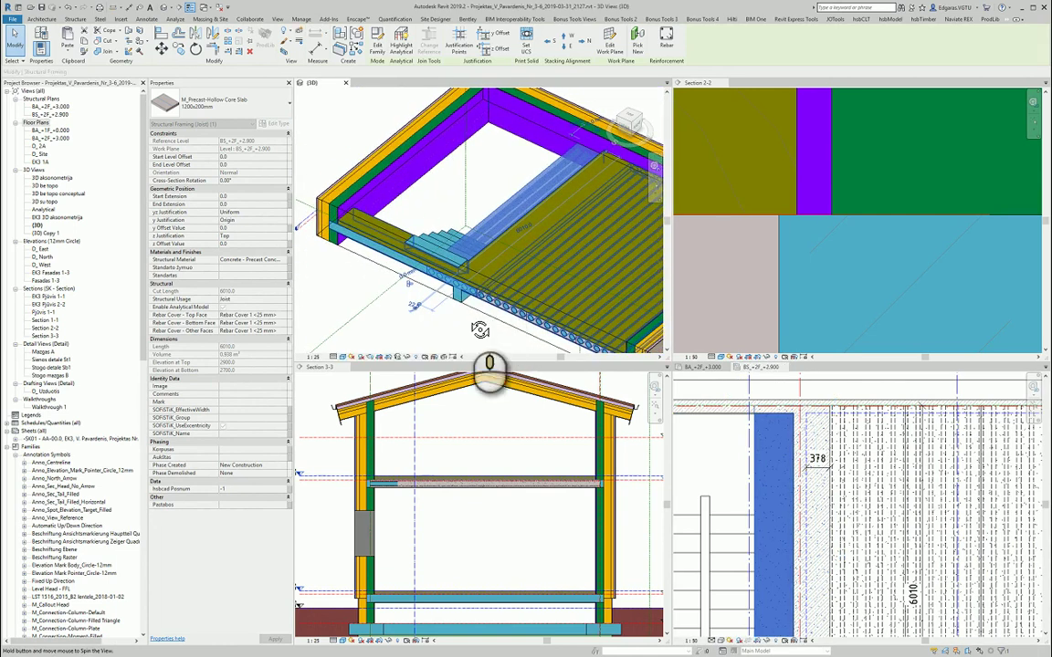
pyautogui.click(408, 358)
pyautogui.click(429, 331)
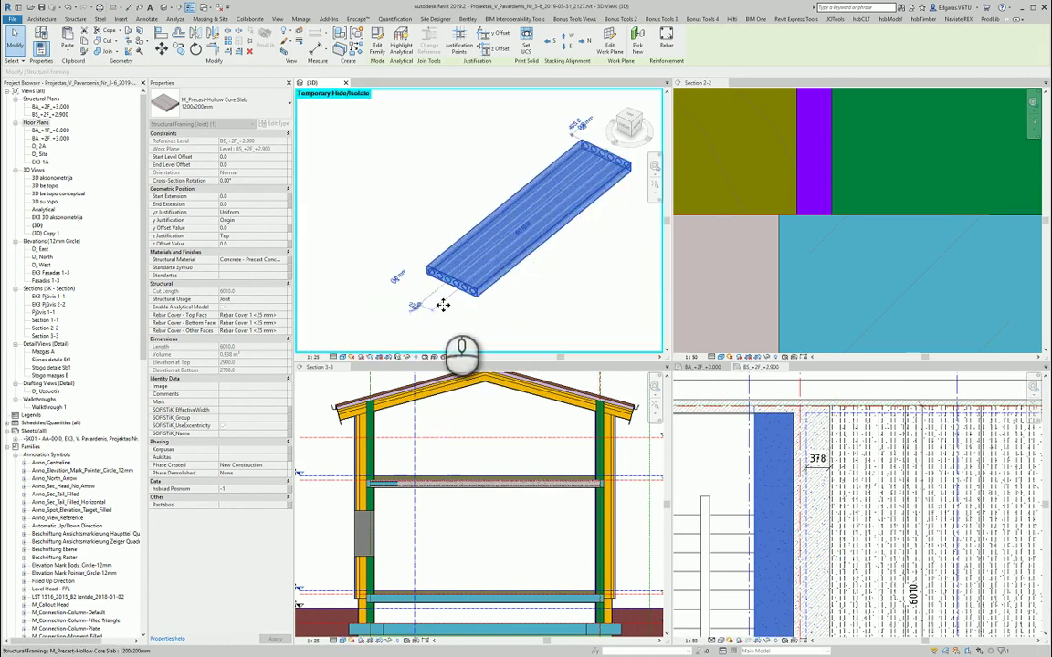
pyautogui.click(406, 176)
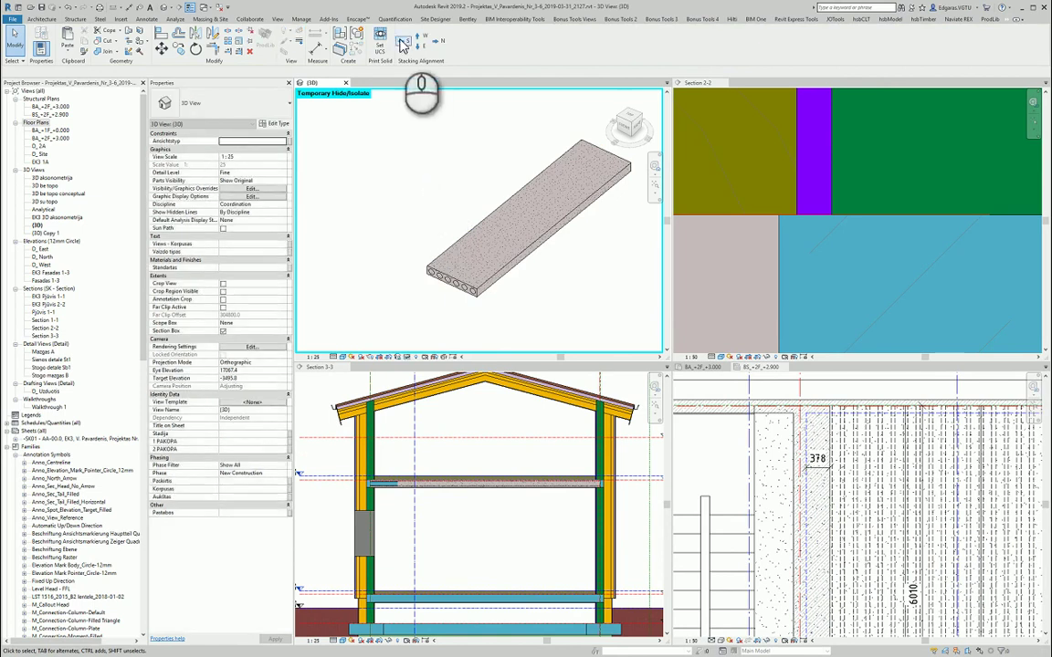
pyautogui.click(75, 19)
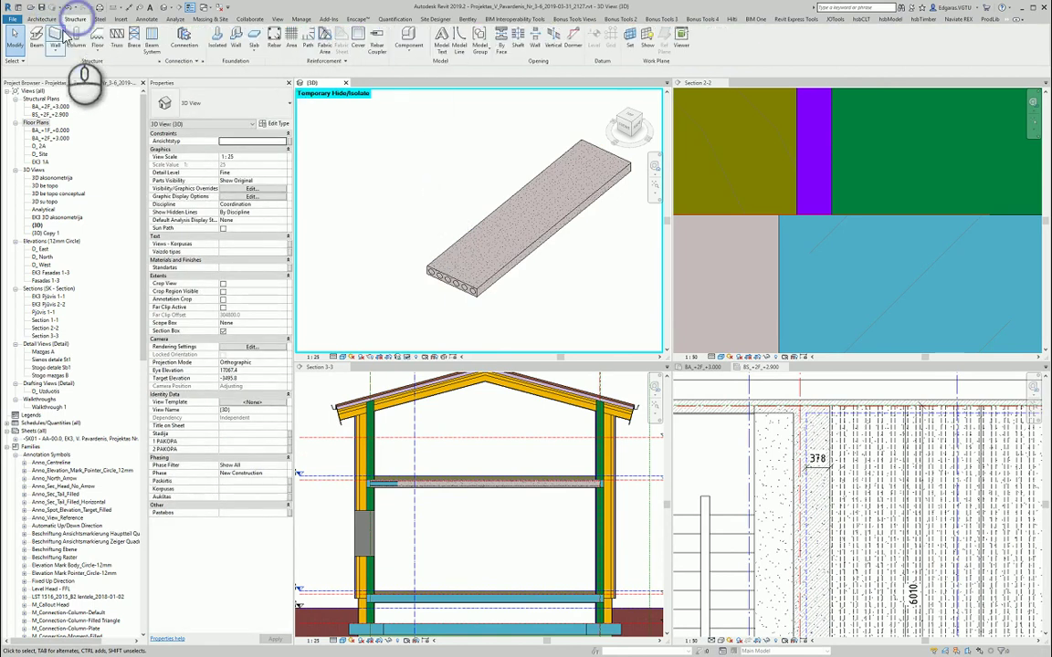
pyautogui.click(500, 46)
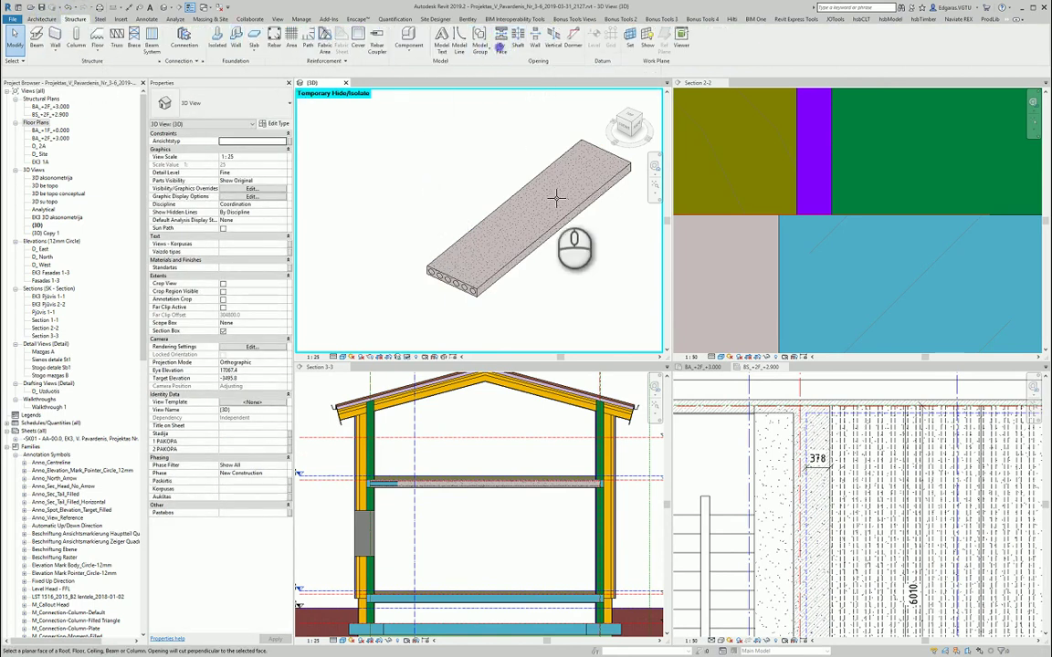
pyautogui.scroll(-3, 519, 206)
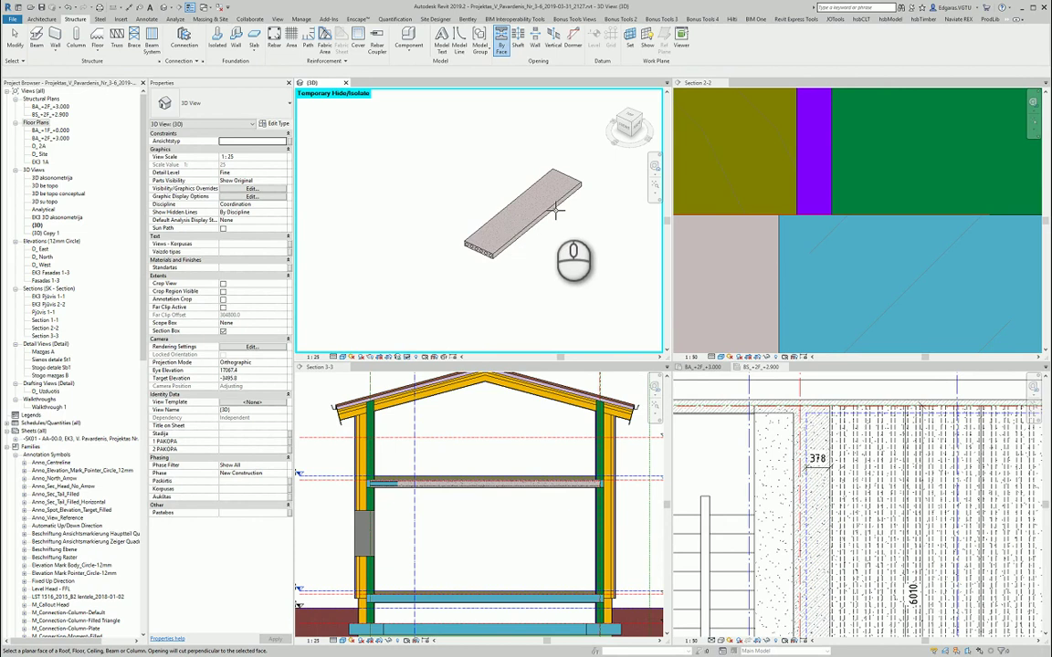
pyautogui.scroll(2, 539, 217)
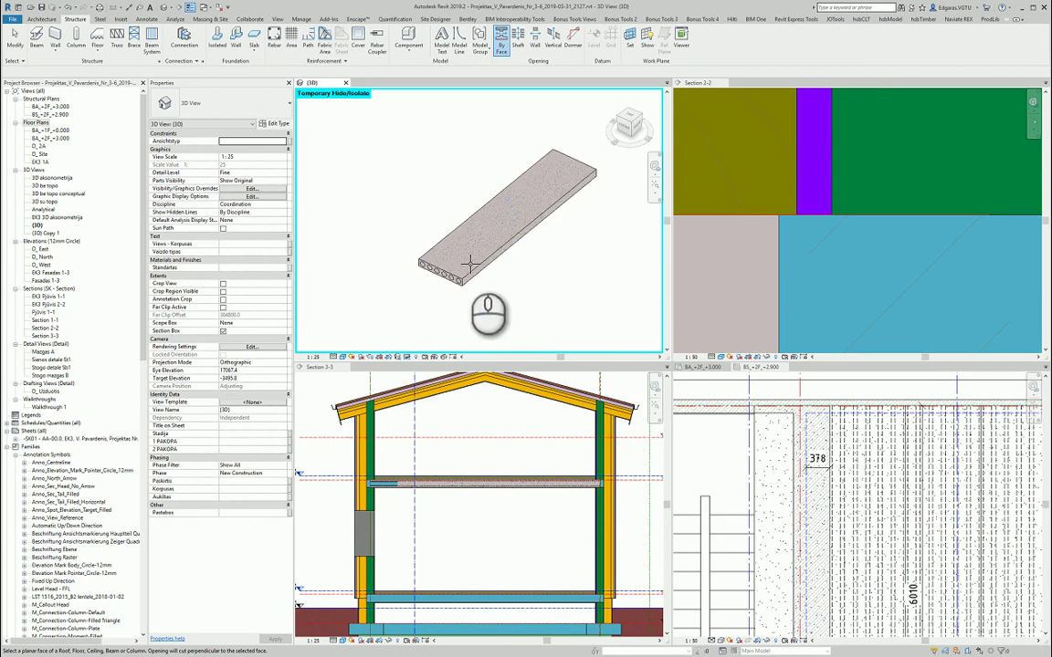
pyautogui.press('Escape')
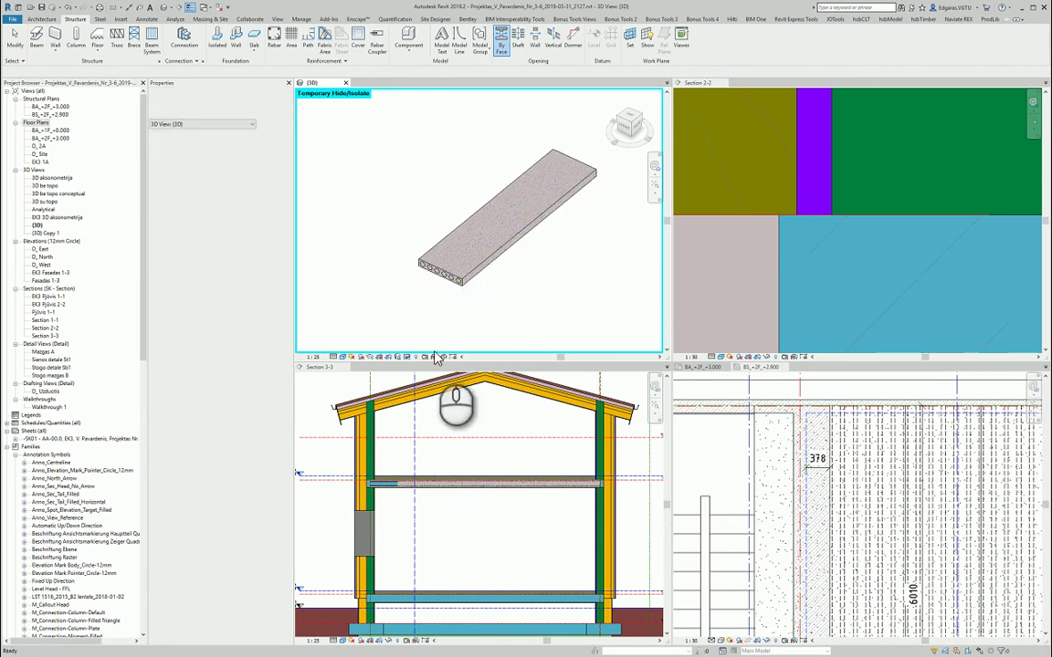
# Step: Reset the temporary isolation in the 3D view and try to start a By Face opening on the copied slab
pyautogui.click(408, 356)
pyautogui.click(429, 301)
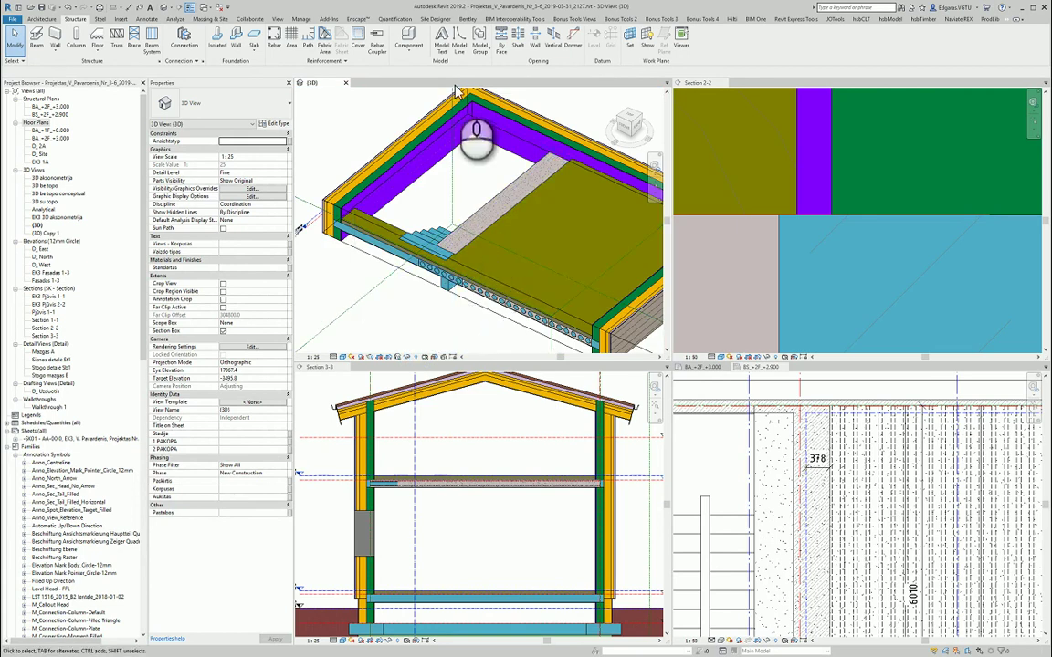
pyautogui.click(501, 41)
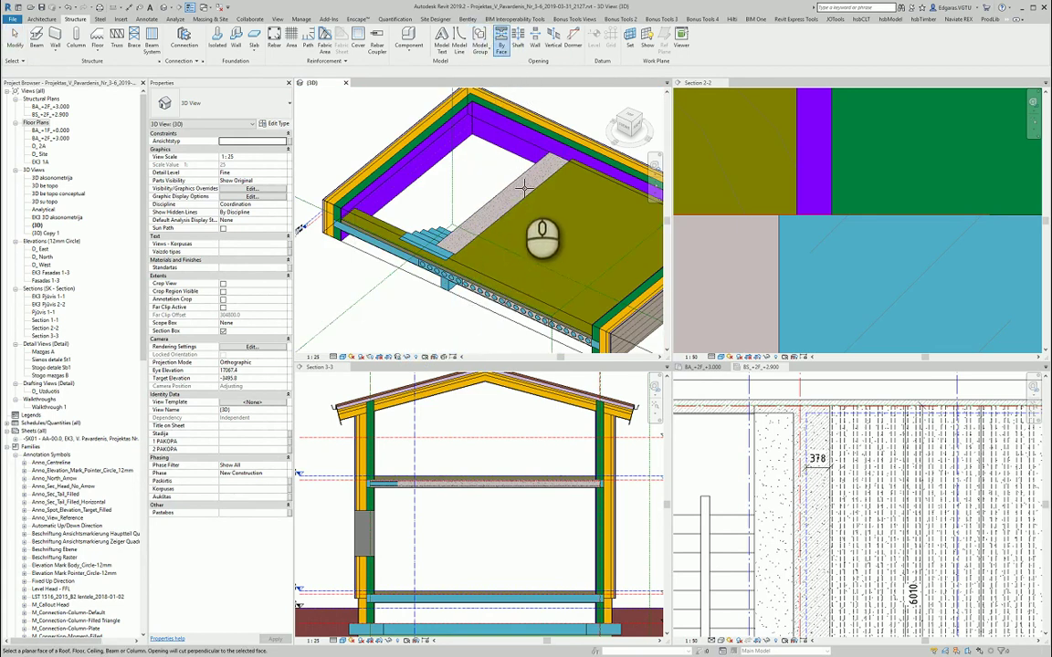
pyautogui.press('Escape')
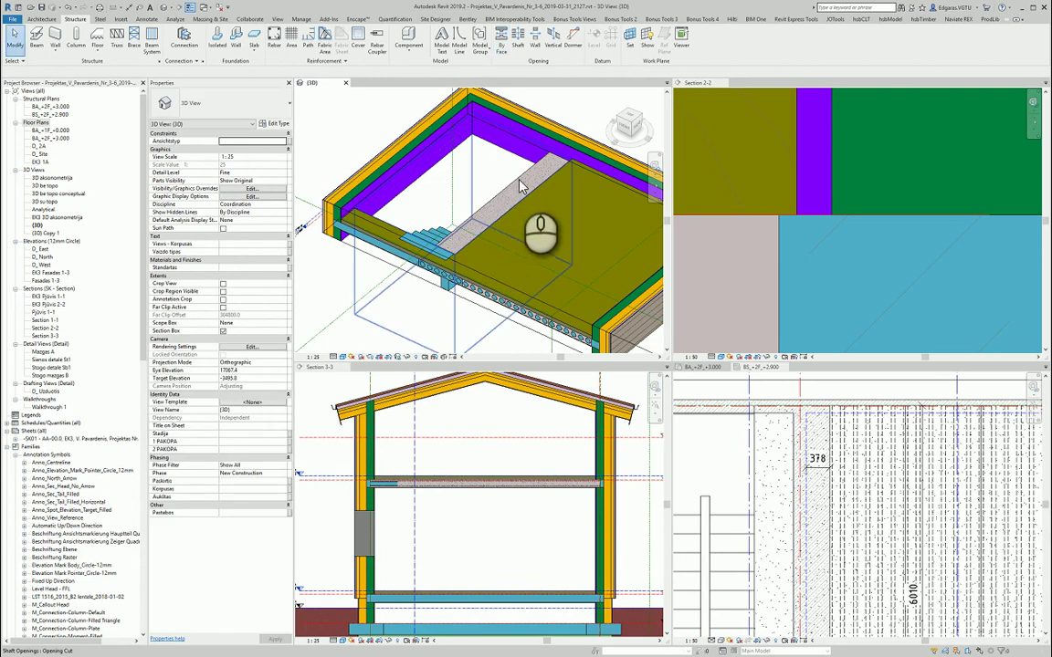
# Step: Try to start a By Face opening on the copied hollow core slab in the 3D view
pyautogui.click(542, 165)
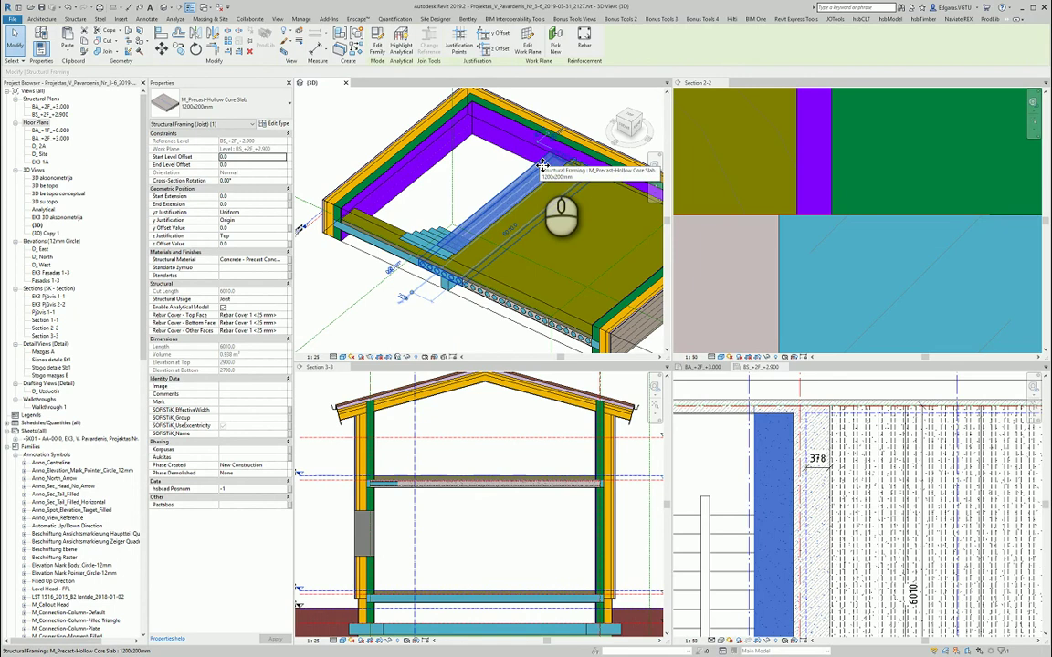
pyautogui.click(502, 192)
pyautogui.keyDown('shift'); pyautogui.moveTo(467, 212); pyautogui.dragTo(343, 102, button='middle'); pyautogui.keyUp('shift')
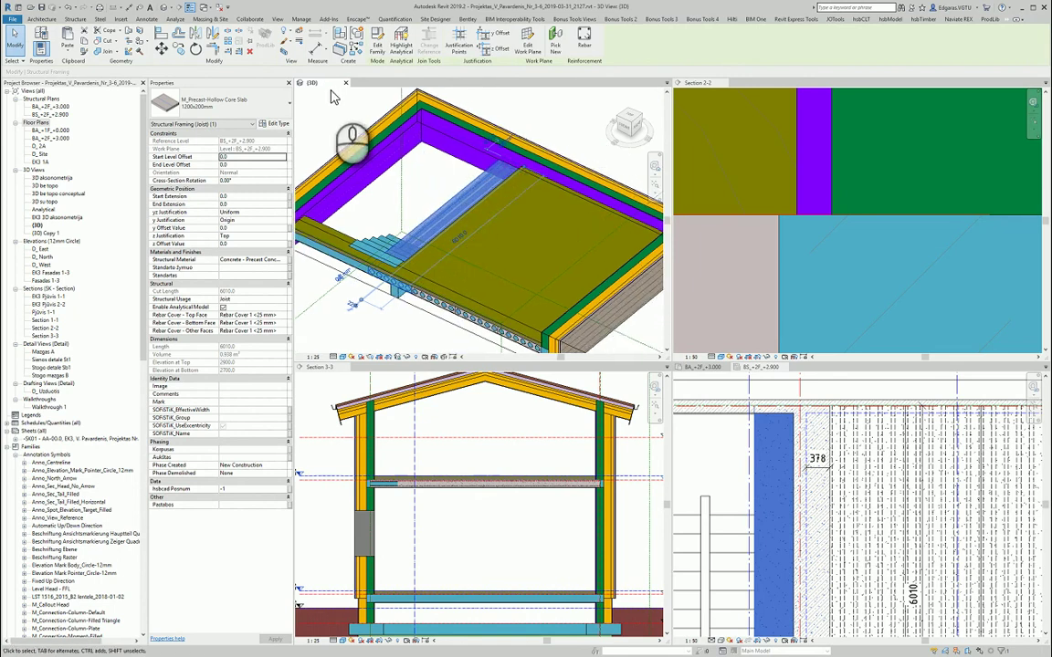
pyautogui.click(73, 19)
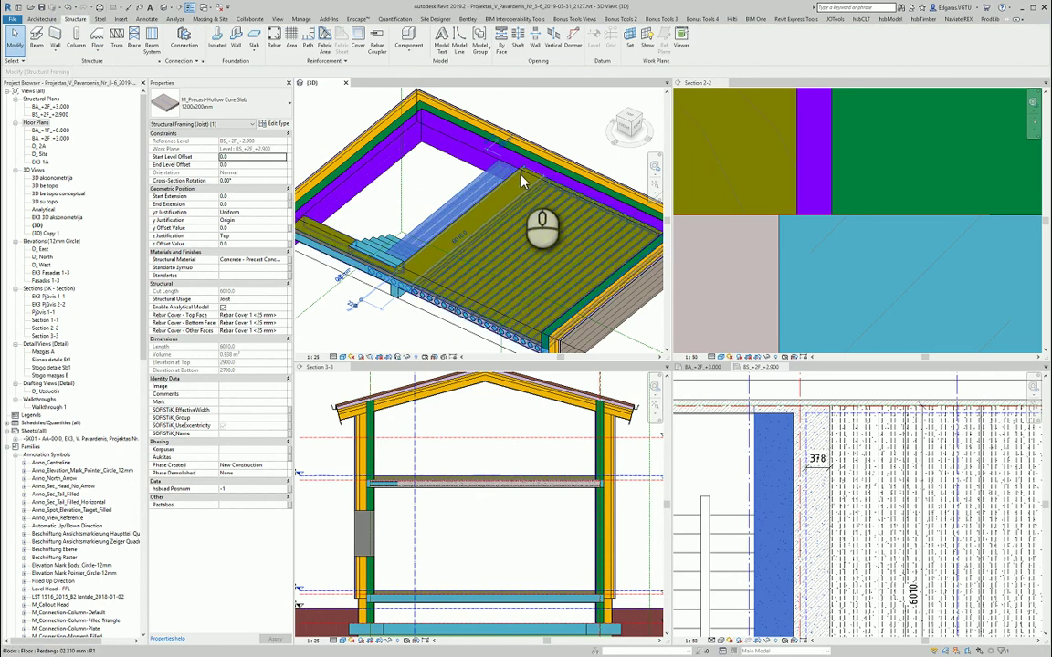
pyautogui.click(501, 52)
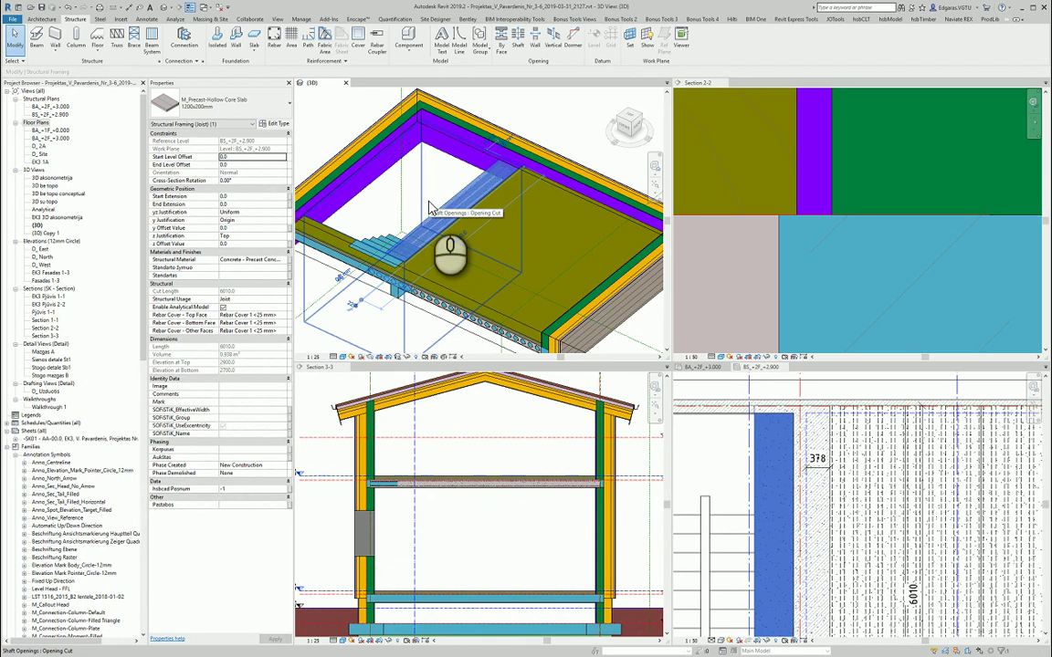
pyautogui.keyDown('shift'); pyautogui.moveTo(430, 203); pyautogui.dragTo(420, 292, button='middle'); pyautogui.keyUp('shift')
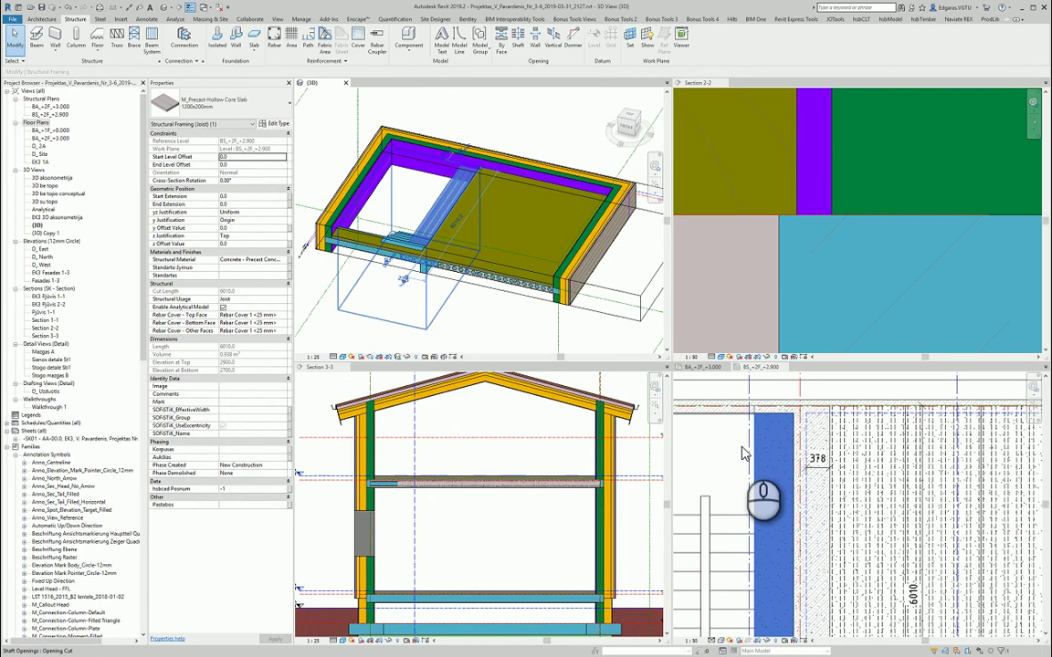
# Step: Try to pick the copied slab for a By Face opening in structural plan BS_+2F_+2.900, and leave the command
pyautogui.click(738, 448)
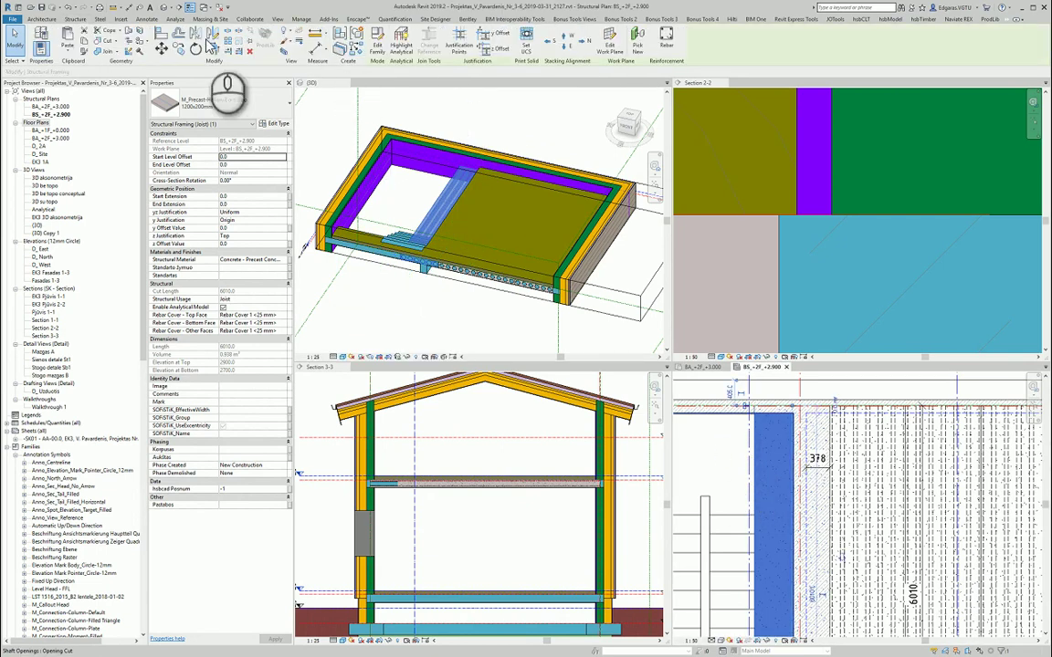
pyautogui.click(79, 19)
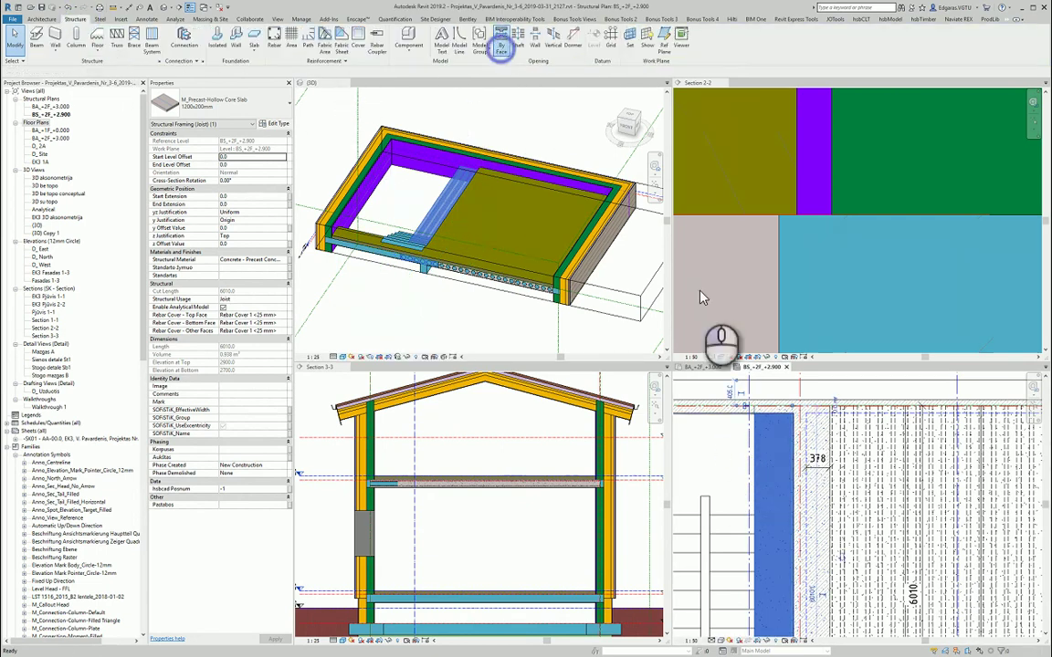
pyautogui.click(773, 425)
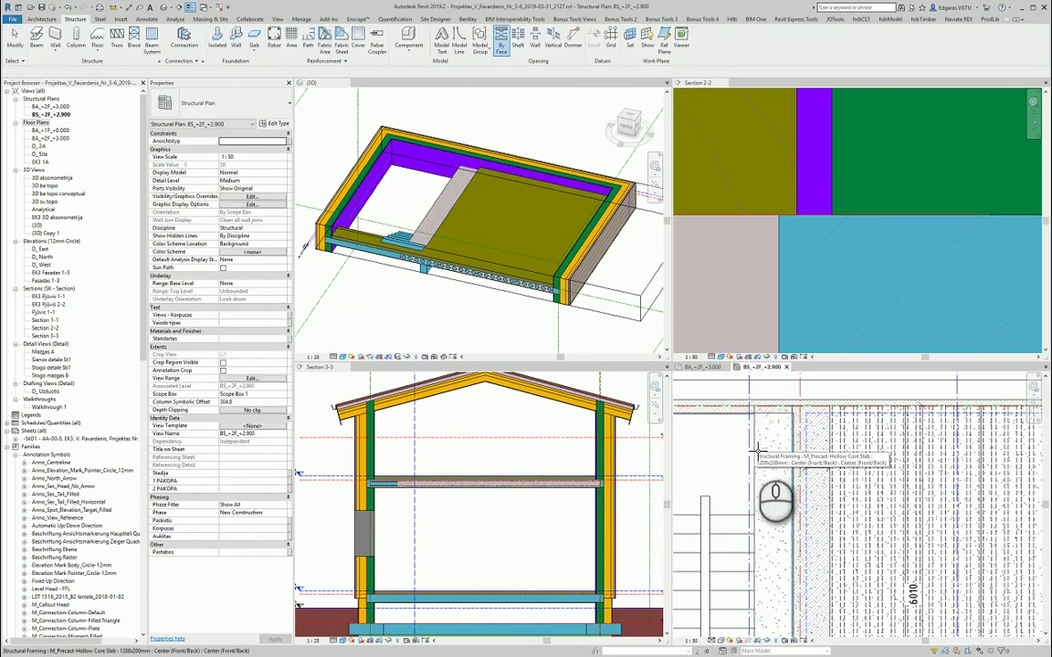
pyautogui.scroll(-1, 781, 463)
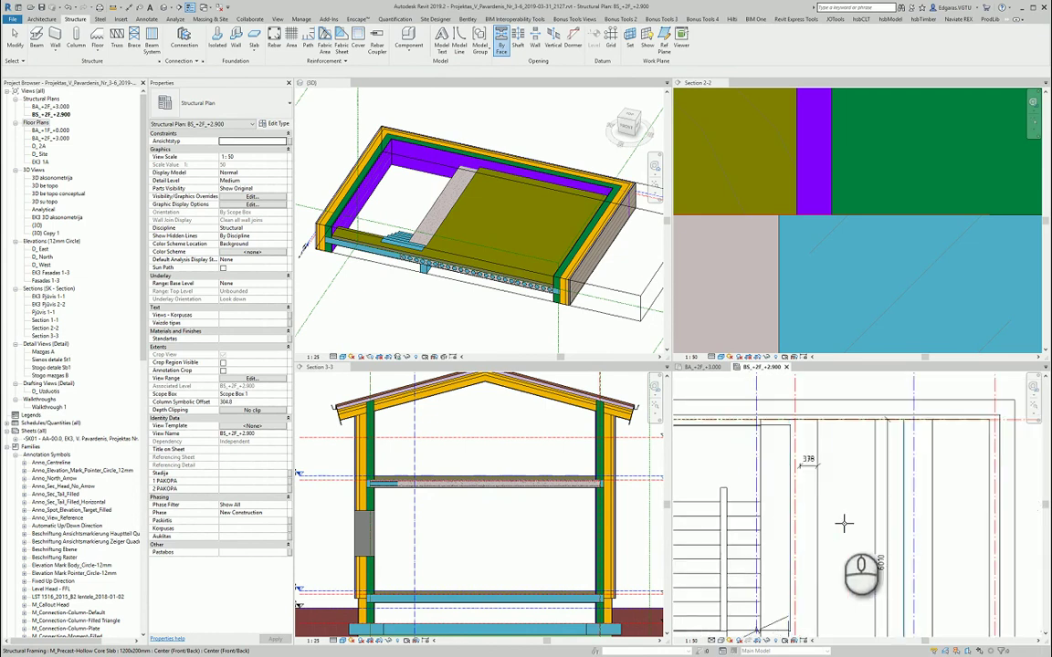
pyautogui.scroll(-5, 772, 493)
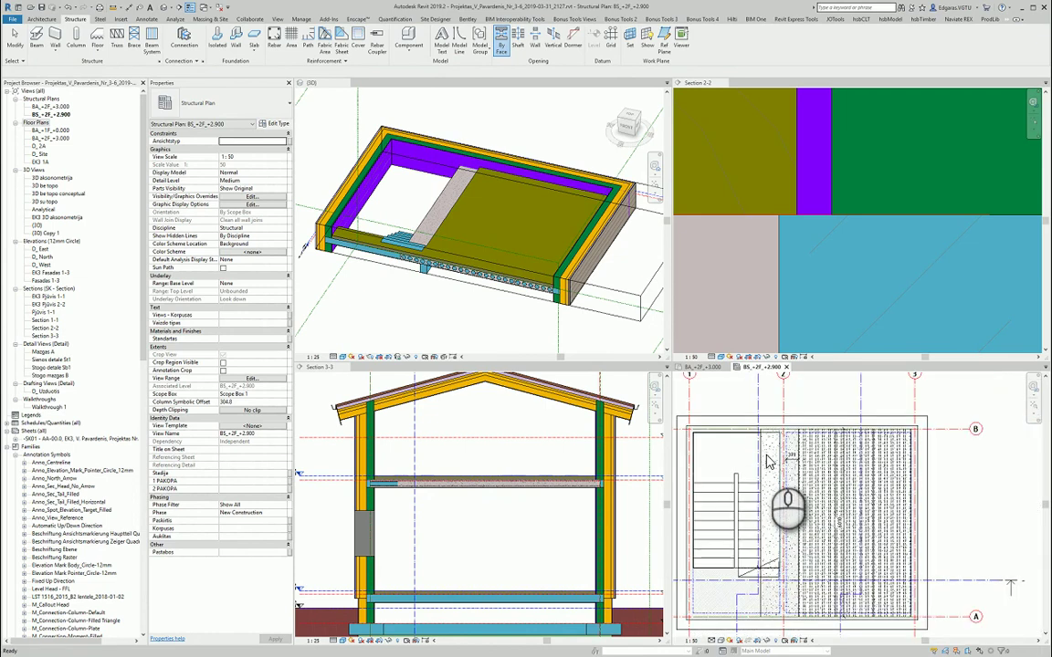
pyautogui.press('Escape')
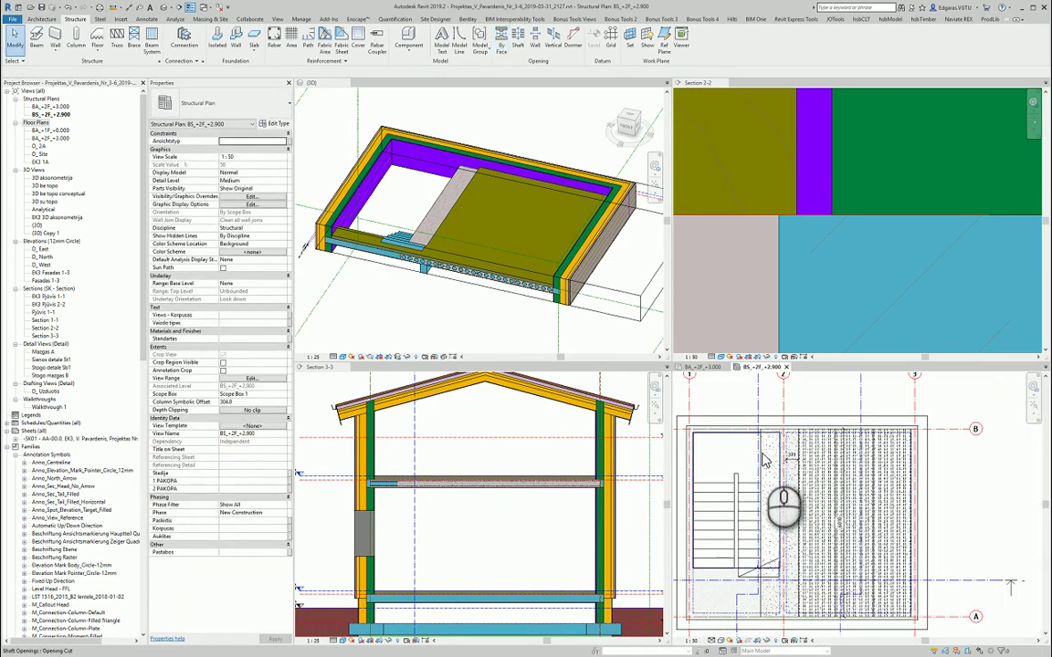
# Step: Temporarily isolate the copied hollow core slab beside the stair in structural plan BS_+2F_+2.900
pyautogui.click(764, 457)
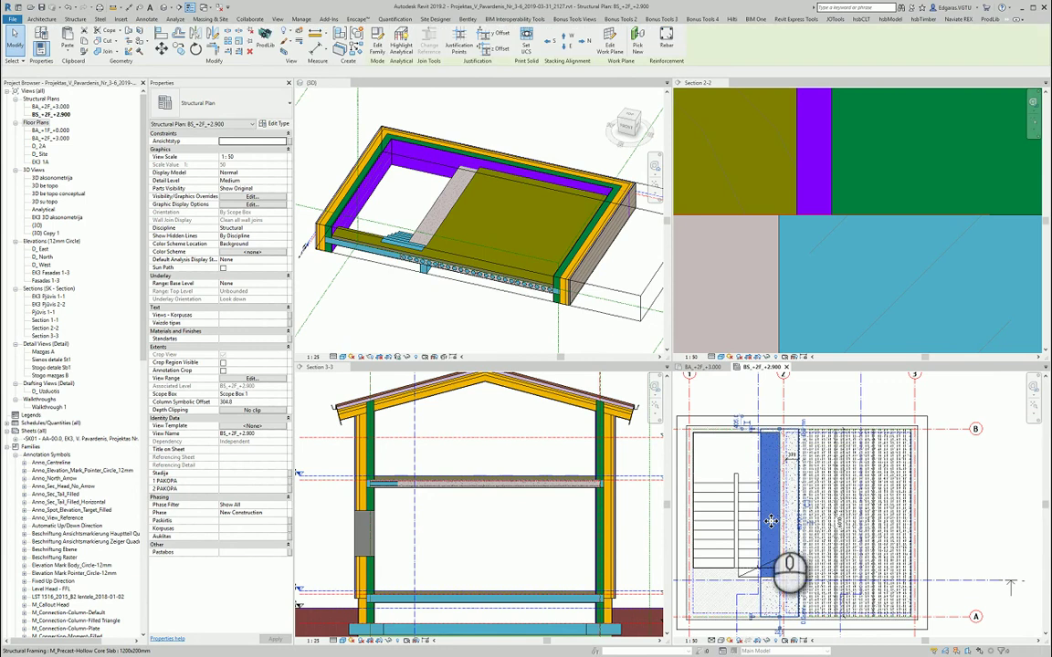
pyautogui.click(779, 641)
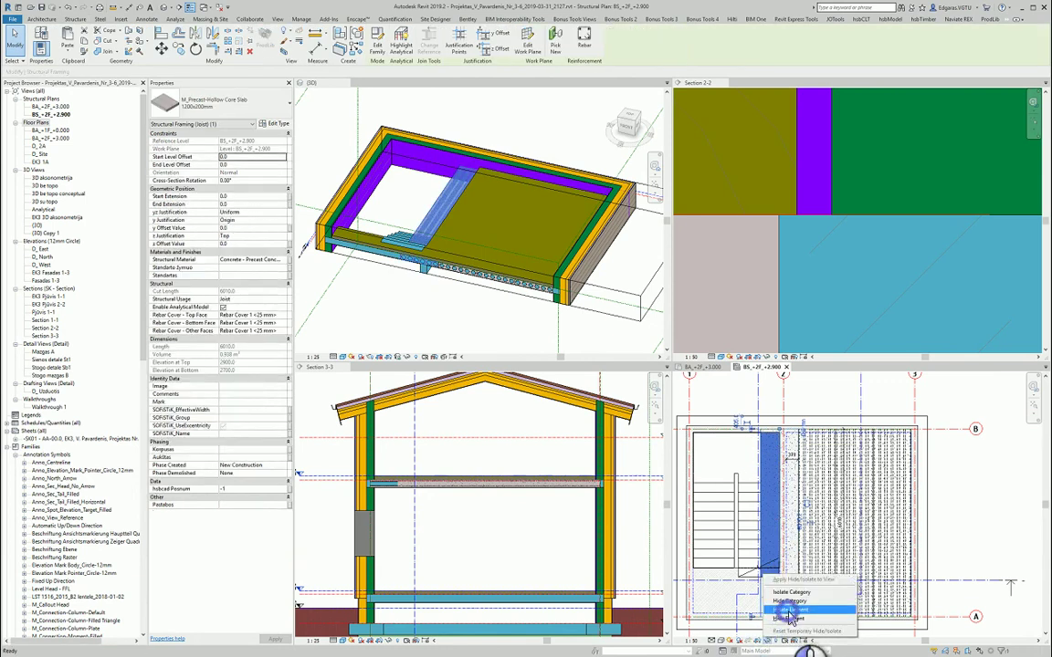
pyautogui.click(789, 610)
pyautogui.click(963, 505)
pyautogui.scroll(2, 967, 548)
pyautogui.moveTo(885, 479)
pyautogui.mouseDown(button='middle')
pyautogui.moveTo(850, 459)
pyautogui.moveTo(868, 477)
pyautogui.mouseUp(button='middle')
# Step: Try a By Face opening on the slab isolated in plan, open the {3D} view for a rectangular sketch, and discard the sketch
pyautogui.click(499, 42)
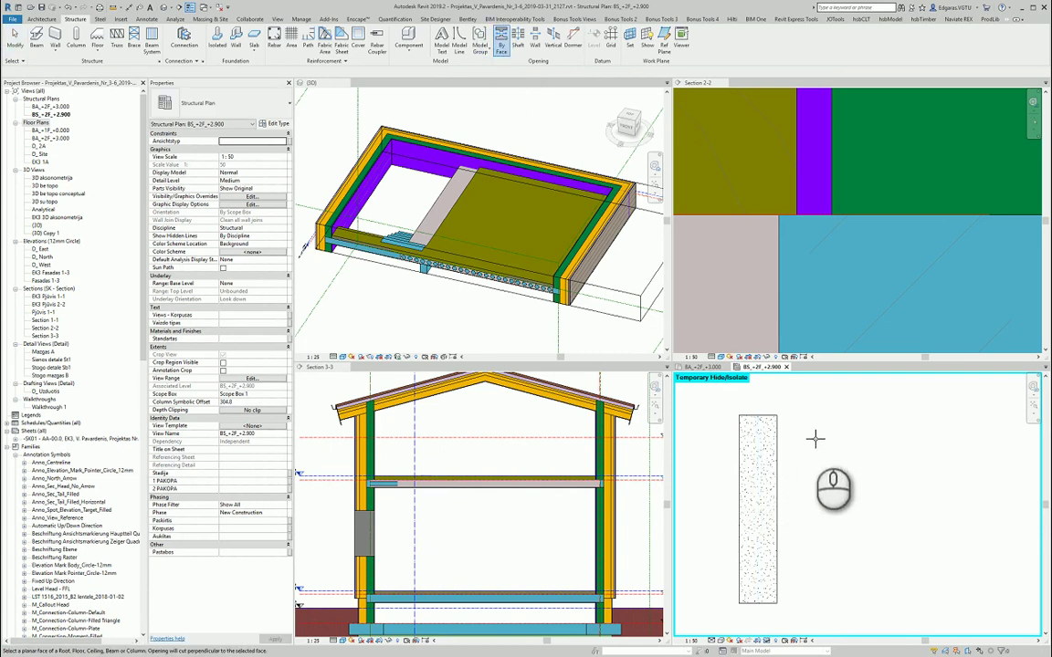
pyautogui.doubleClick(773, 470)
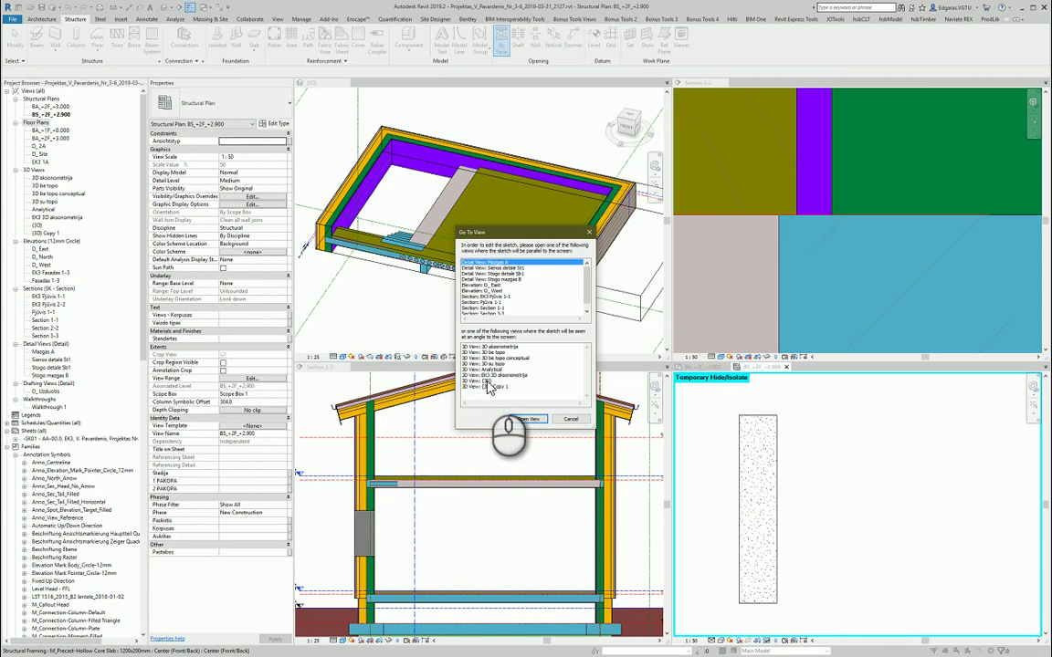
pyautogui.click(526, 419)
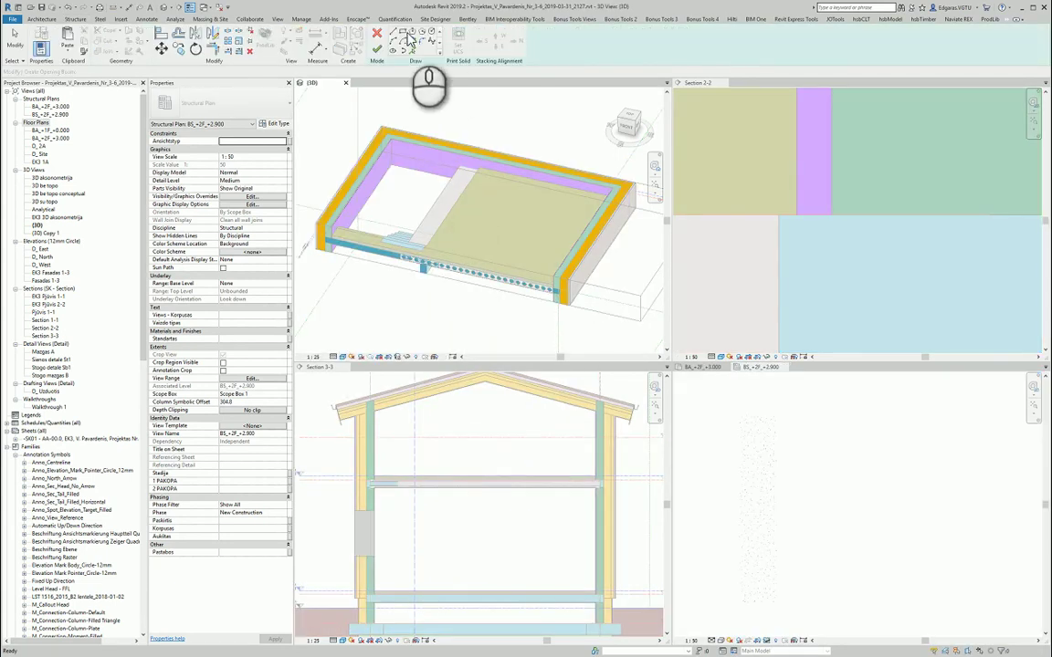
pyautogui.click(402, 35)
pyautogui.scroll(3, 435, 195)
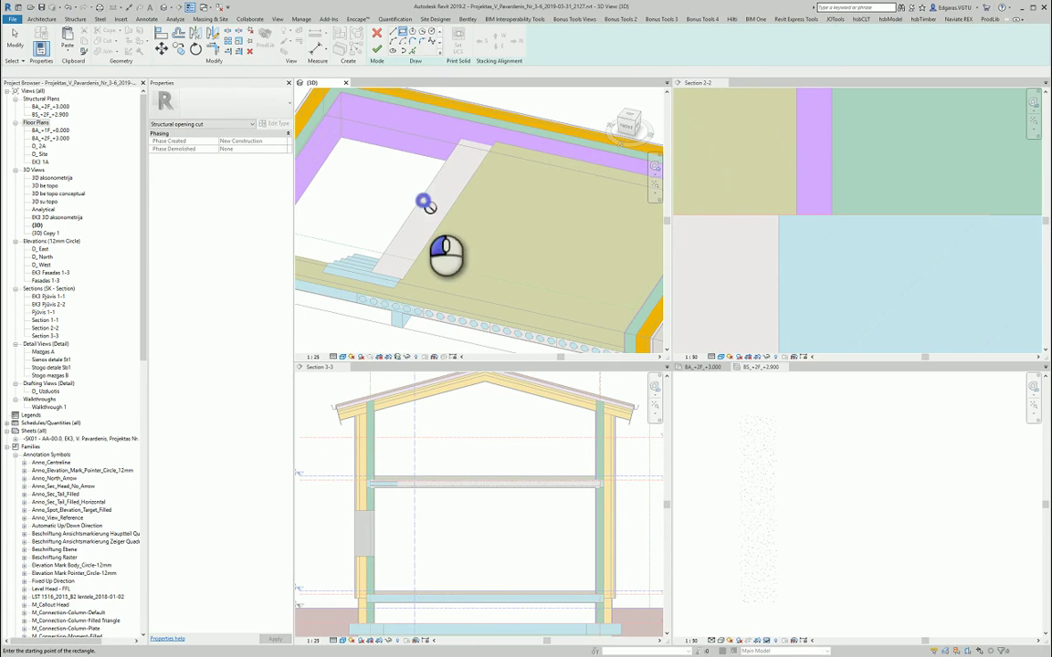
pyautogui.click(423, 201)
pyautogui.press('Escape')
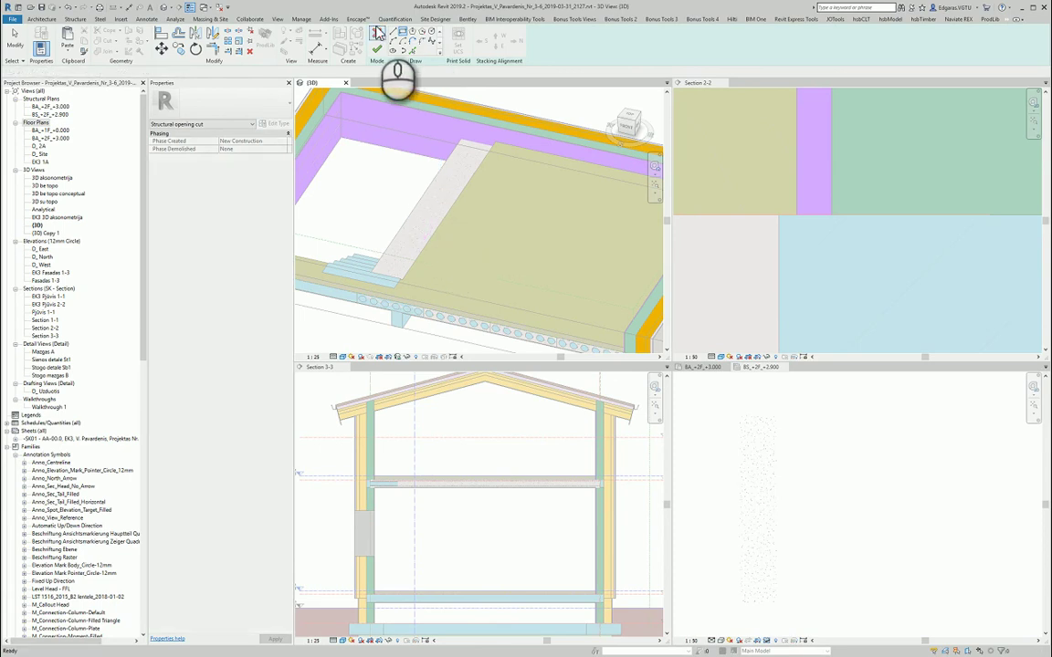
pyautogui.click(377, 34)
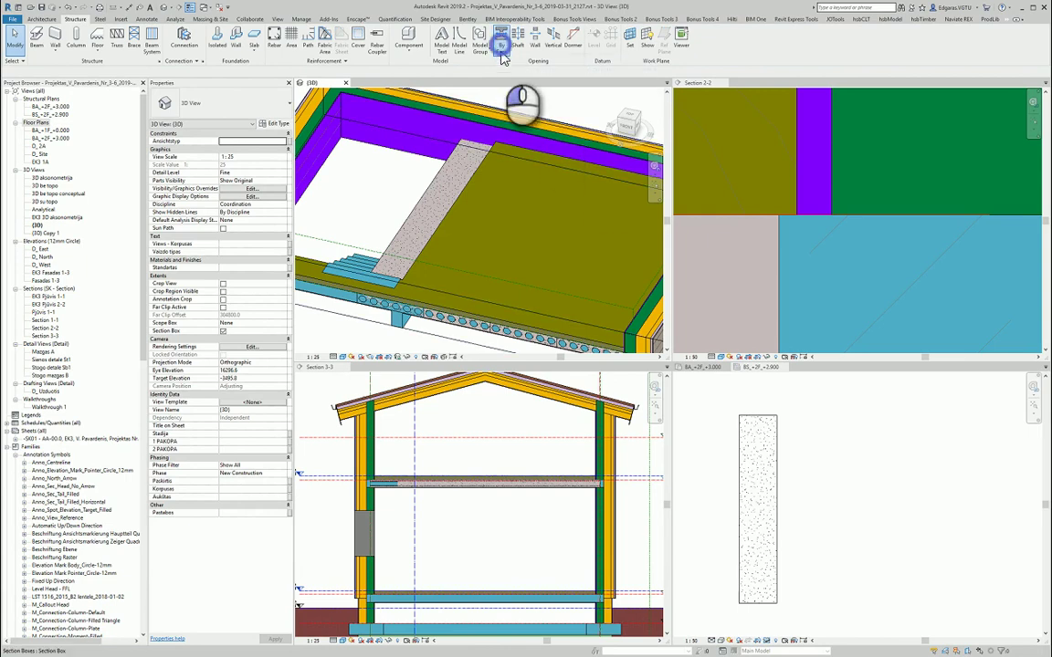
# Step: Temporarily isolate the copied hollow core slab in the {3D} view
pyautogui.click(502, 53)
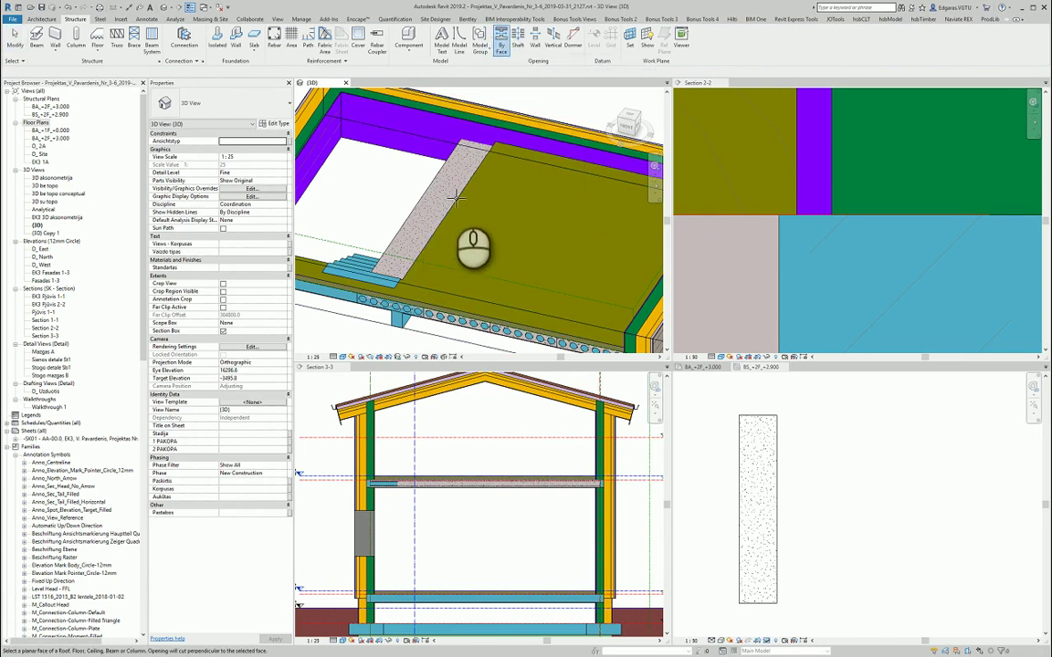
pyautogui.press('Escape')
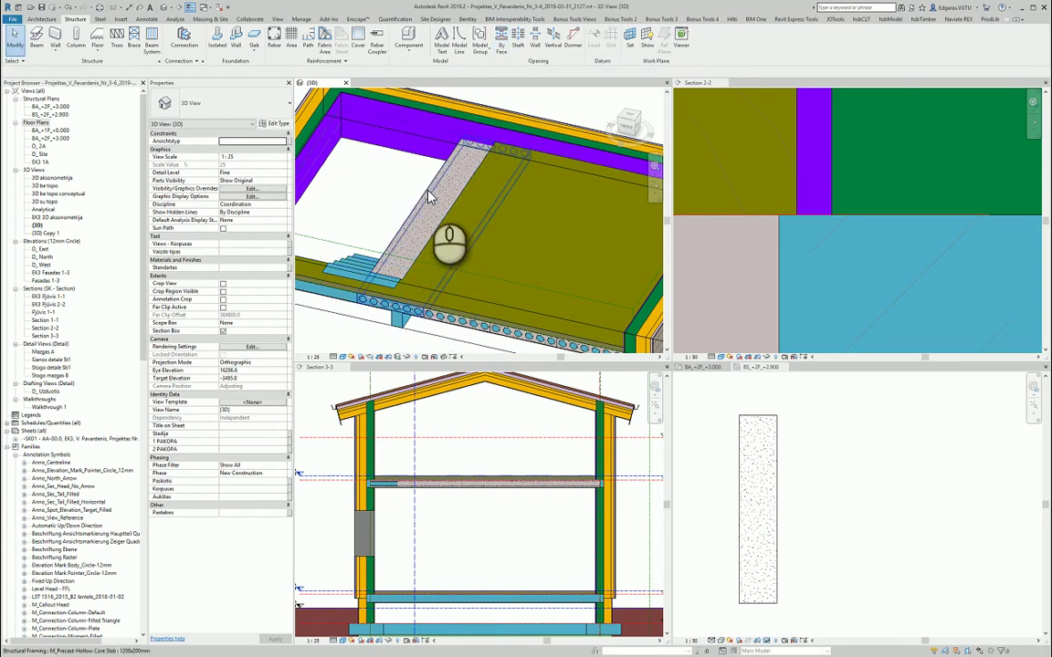
pyautogui.click(429, 196)
pyautogui.click(402, 356)
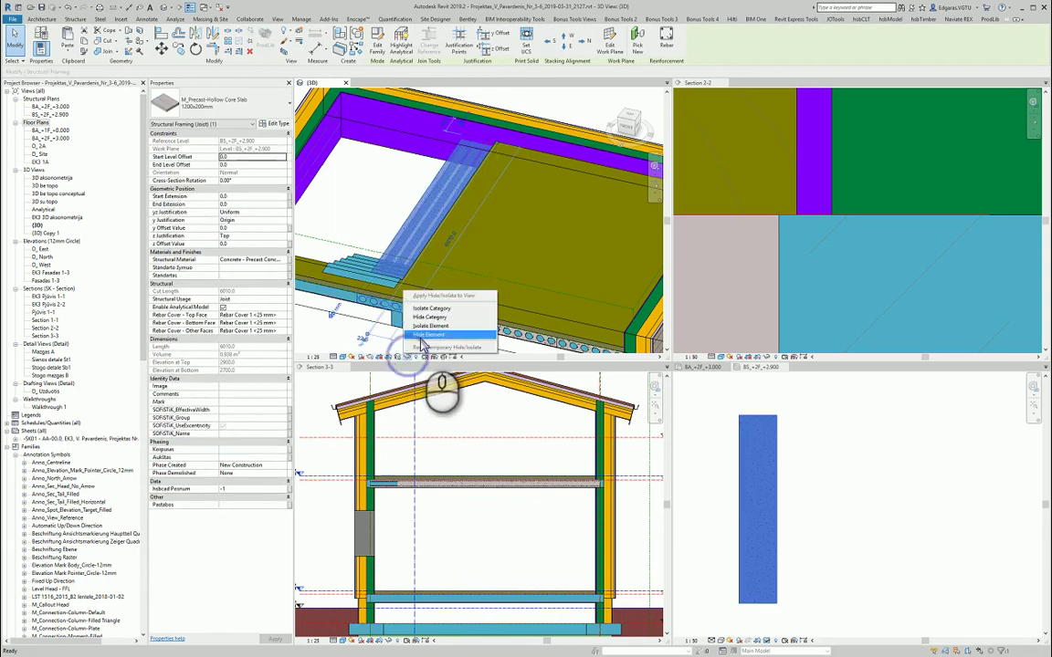
pyautogui.click(429, 326)
pyautogui.keyDown('shift'); pyautogui.moveTo(361, 183); pyautogui.dragTo(617, 203, button='middle'); pyautogui.keyUp('shift')
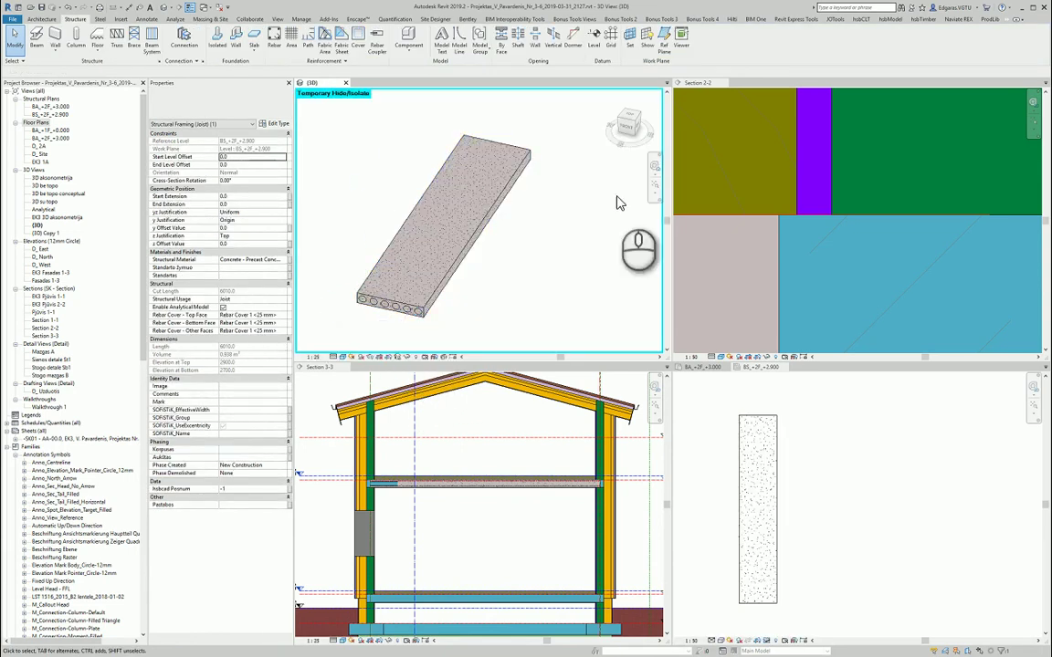
pyautogui.click(614, 209)
pyautogui.click(501, 41)
pyautogui.scroll(-2, 482, 203)
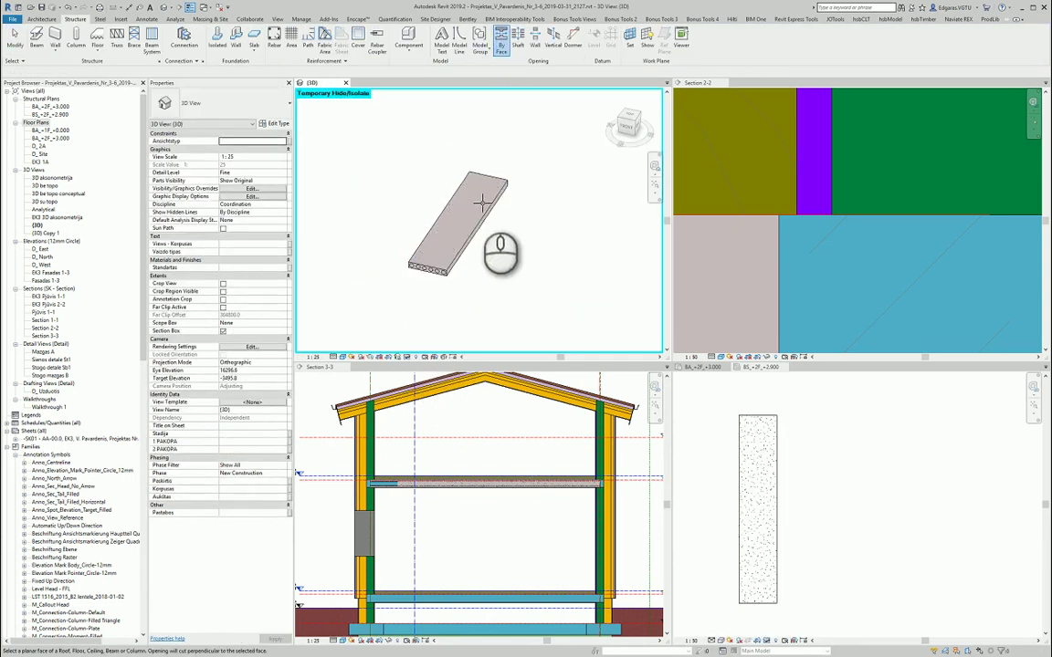
pyautogui.press('Escape')
# Step: Turn on the Location Lines subcategory of Structural Framing in the 3D view's visibility/graphic overrides
pyautogui.click(480, 277)
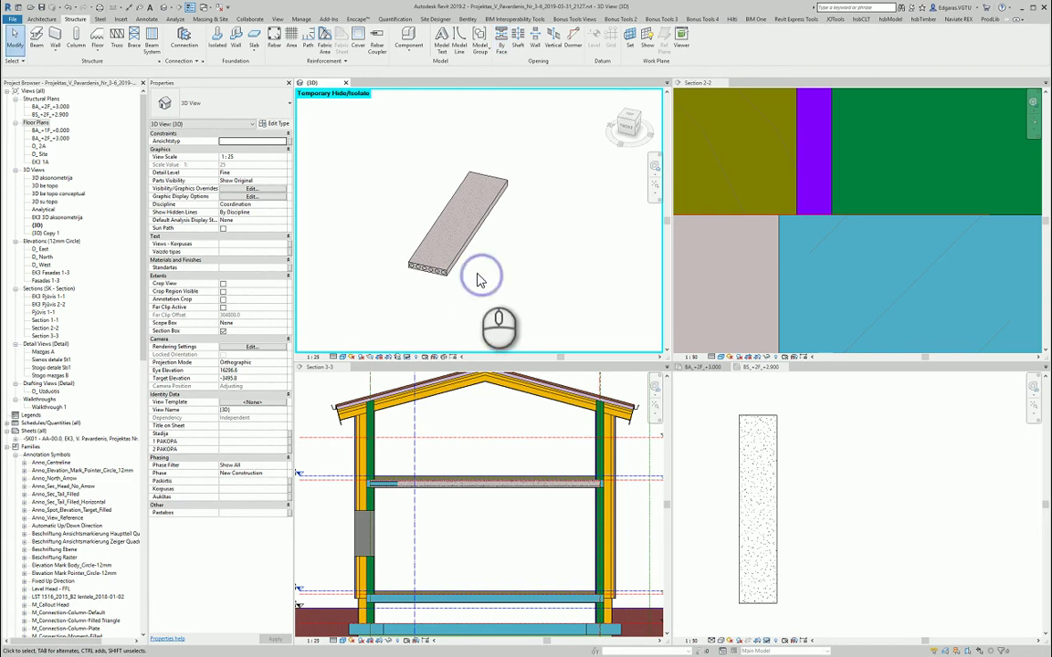
pyautogui.press('v')
pyautogui.press('g')
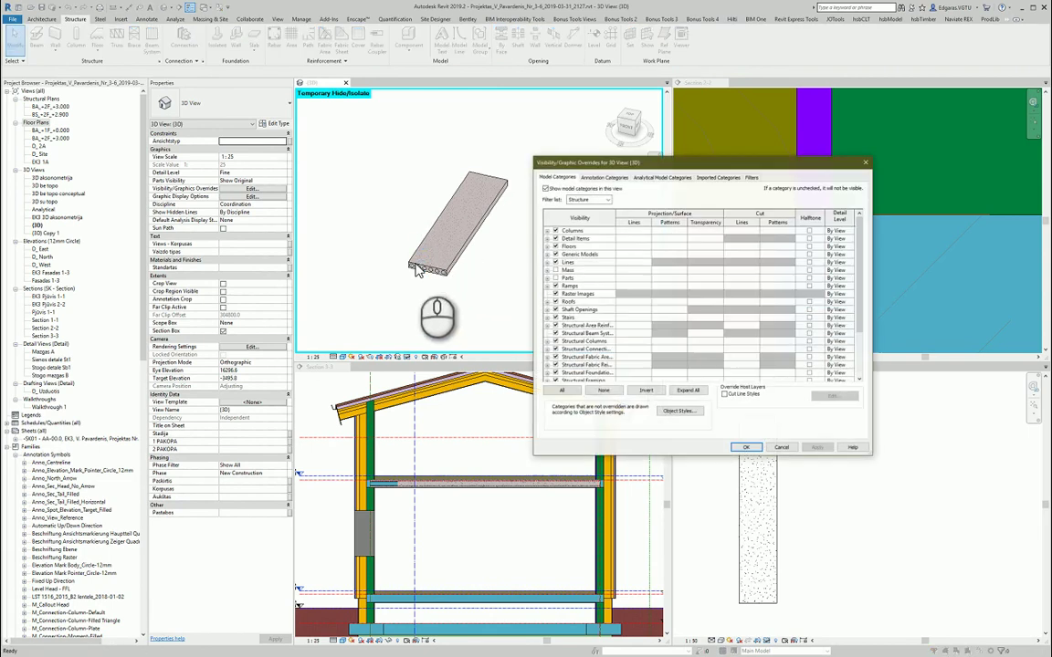
pyautogui.click(577, 351)
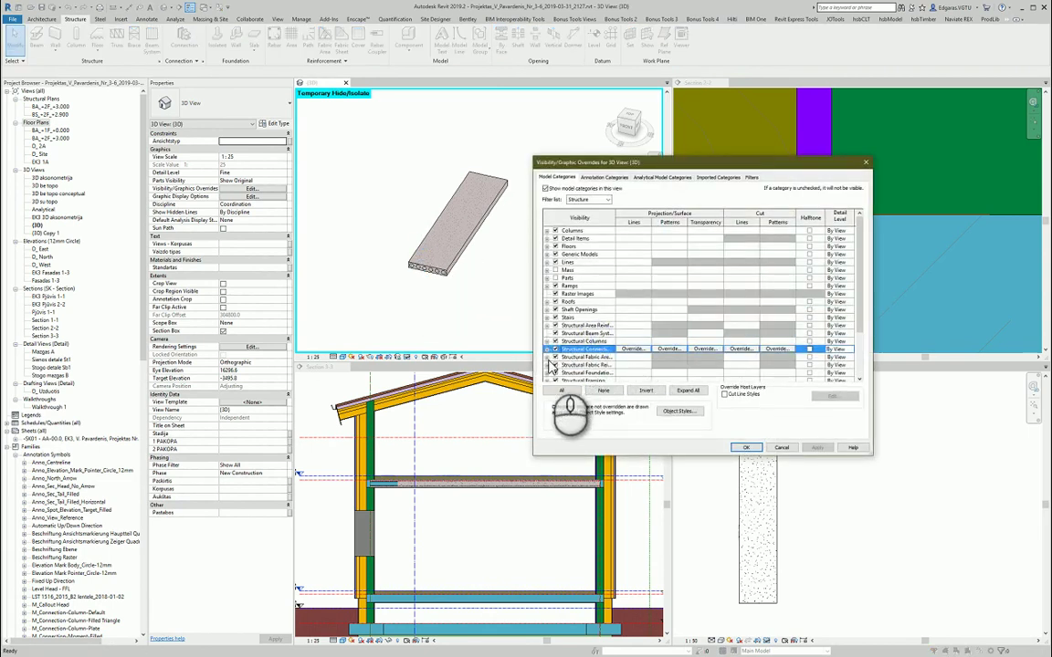
pyautogui.scroll(-2, 552, 366)
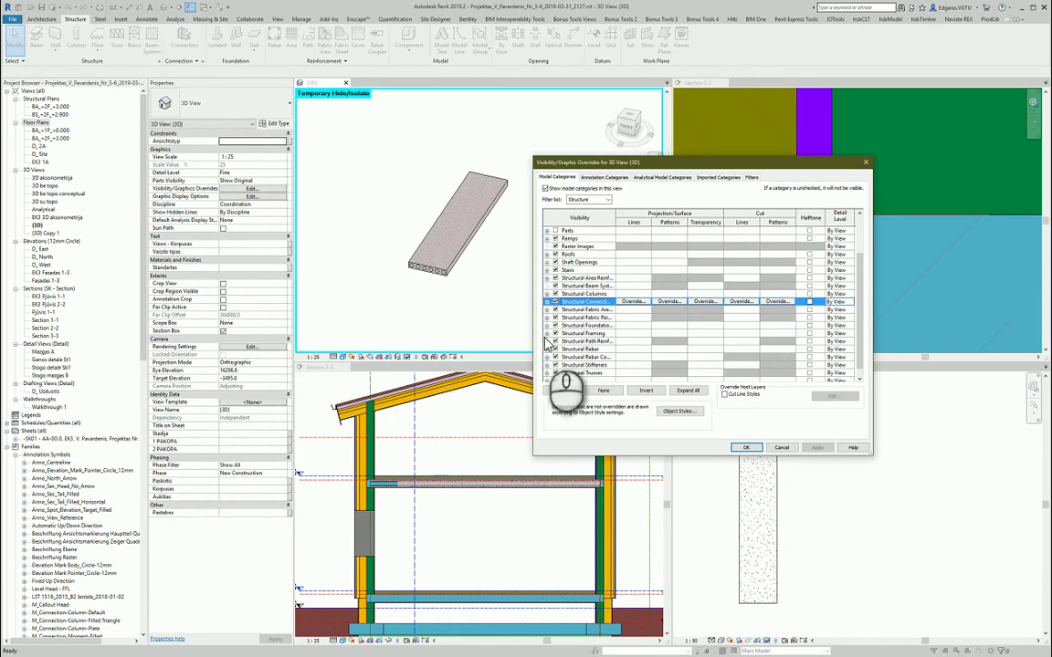
pyautogui.click(546, 334)
pyautogui.click(585, 311)
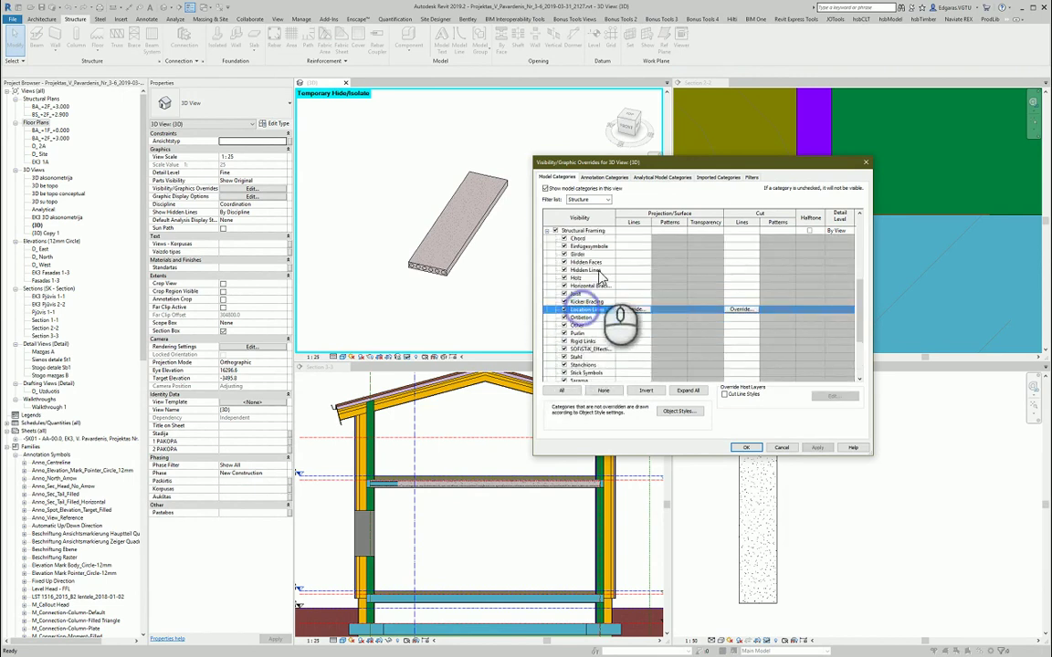
pyautogui.scroll(-2, 584, 284)
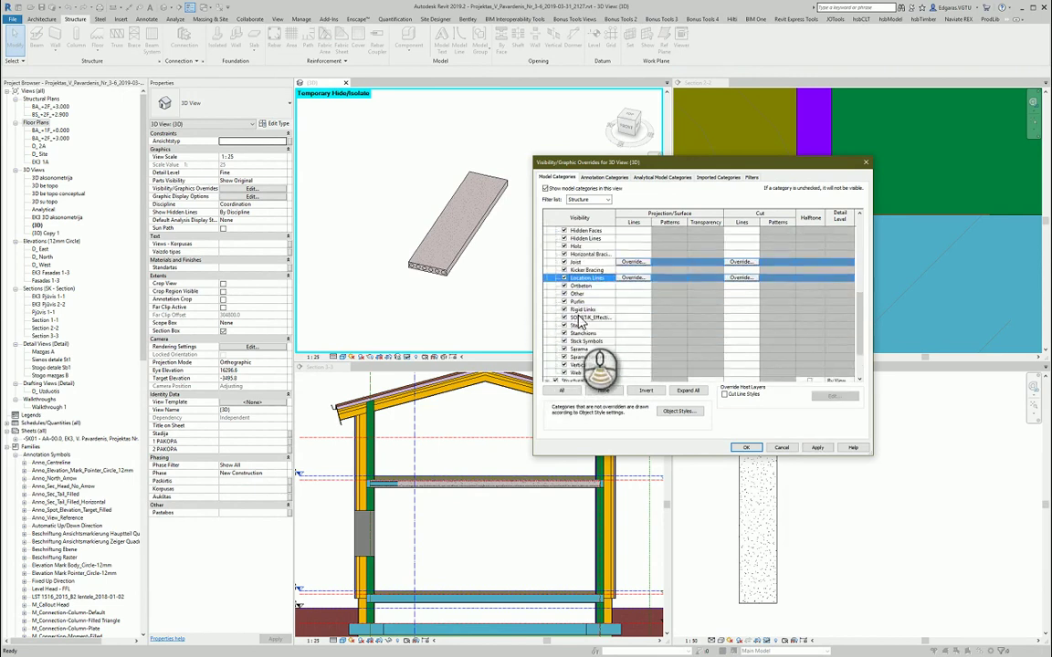
pyautogui.click(746, 448)
# Step: Try to pick the isolated slab's top face for a By Face opening in the 3D view, and leave the command
pyautogui.click(494, 269)
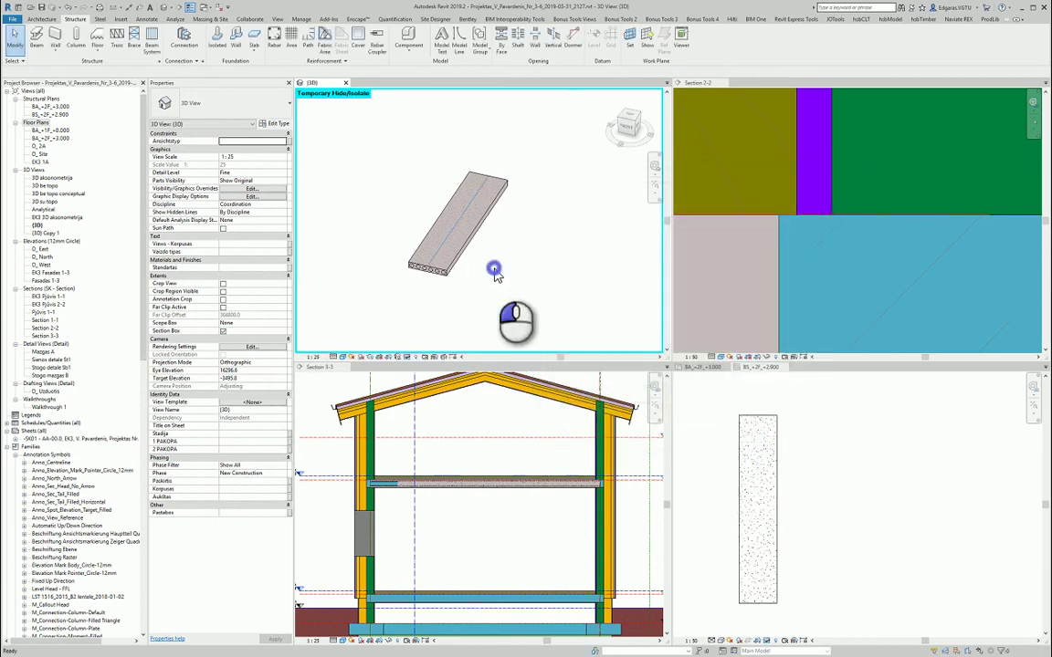
pyautogui.click(501, 43)
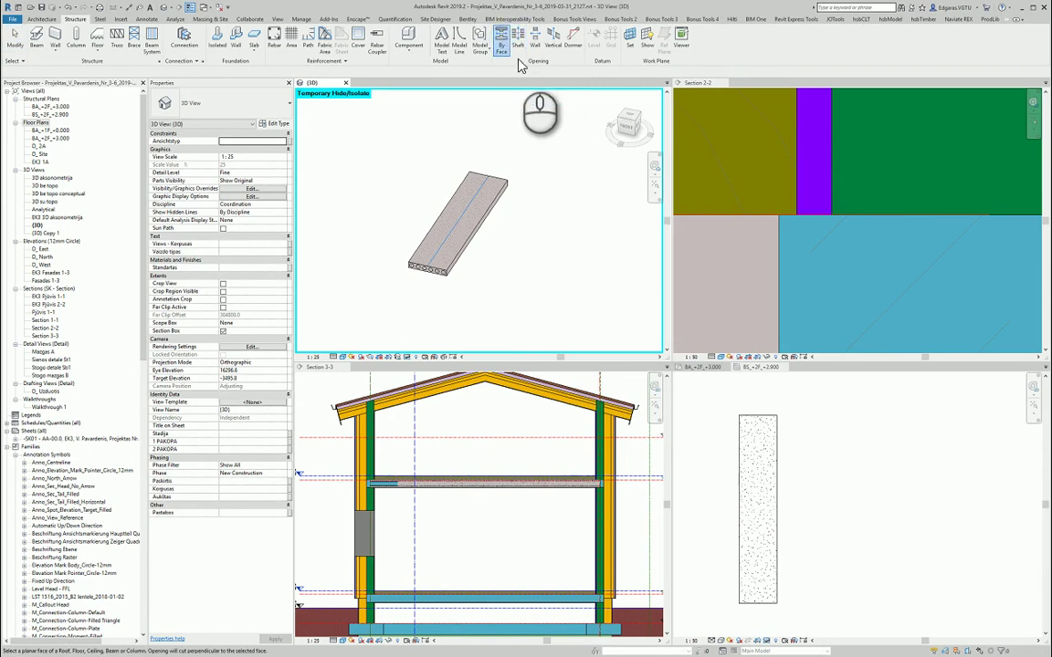
pyautogui.click(438, 256)
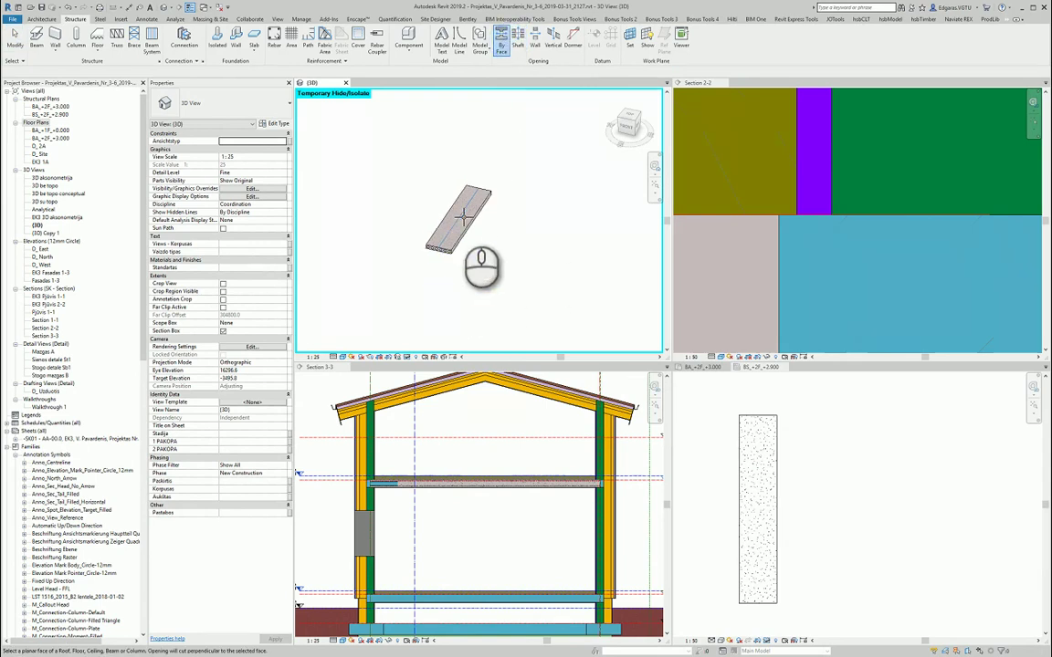
pyautogui.scroll(2, 440, 272)
pyautogui.keyDown('shift'); pyautogui.moveTo(392, 251); pyautogui.dragTo(417, 283, button='middle'); pyautogui.keyUp('shift')
pyautogui.scroll(3, 433, 244)
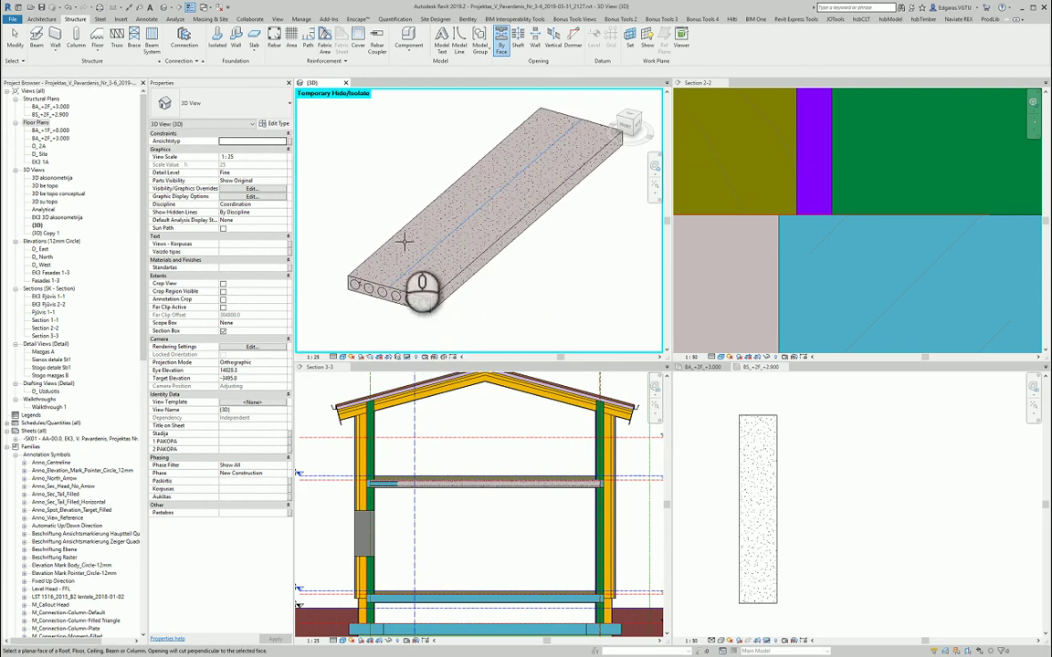
pyautogui.press('Escape')
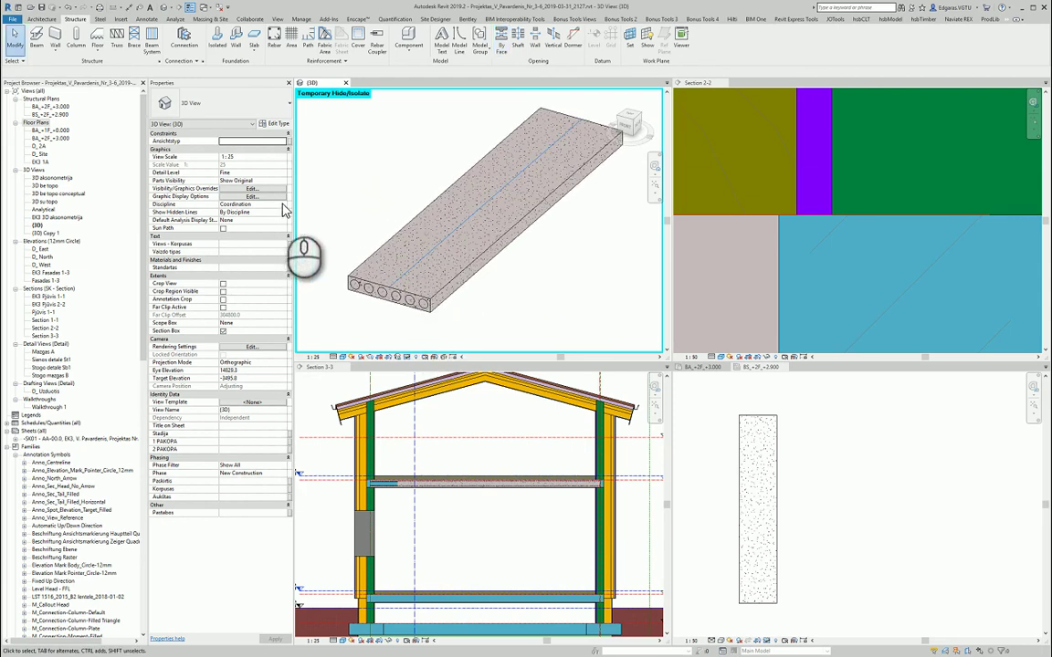
# Step: Keep the {3D} view's Discipline at Coordination and turn on all structure model categories and their subcategories in its visibility/graphic overrides
pyautogui.click(282, 204)
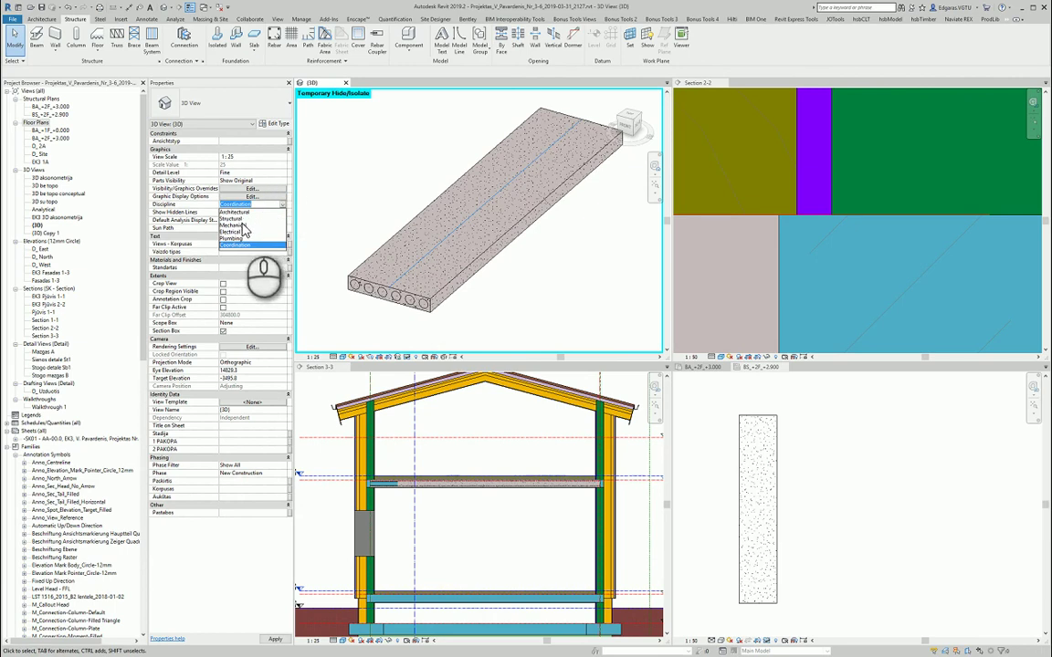
pyautogui.click(241, 245)
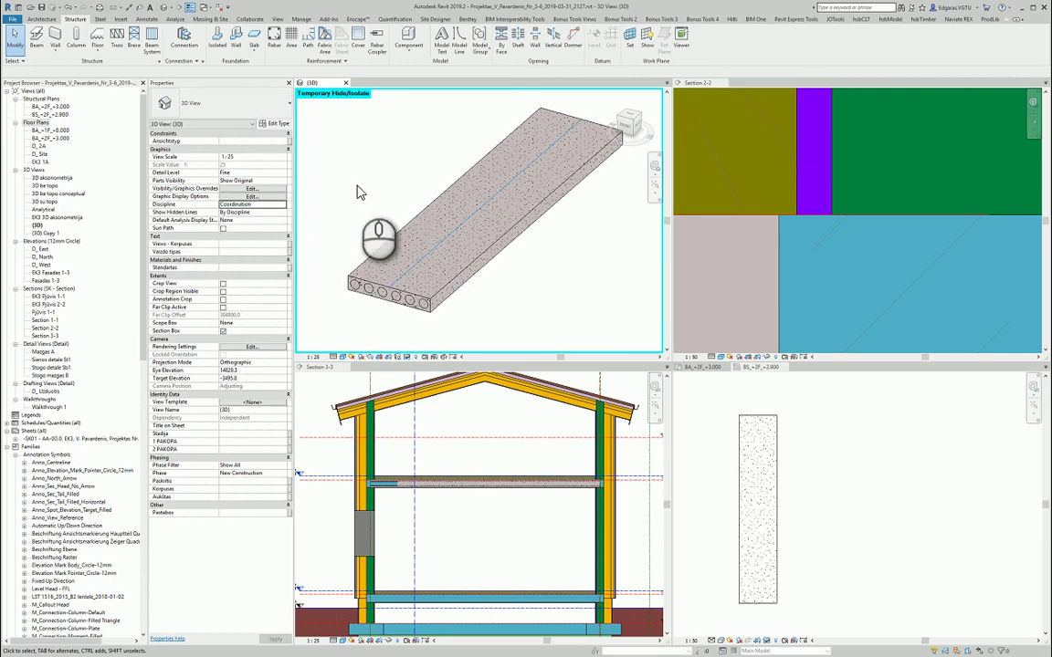
pyautogui.press('v')
pyautogui.press('v')
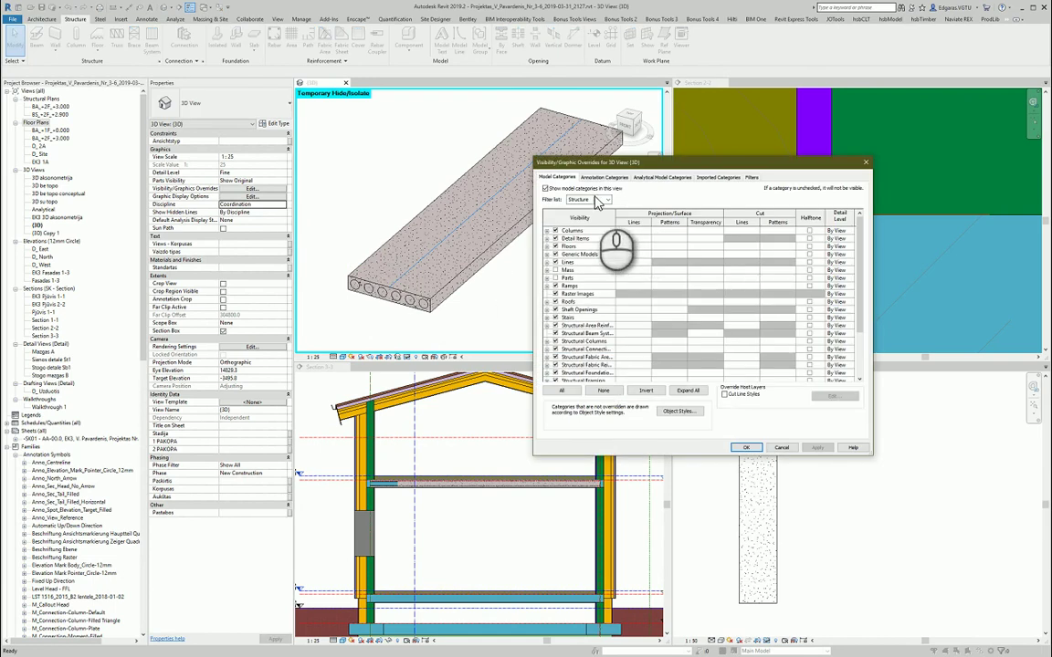
pyautogui.click(566, 393)
pyautogui.click(584, 348)
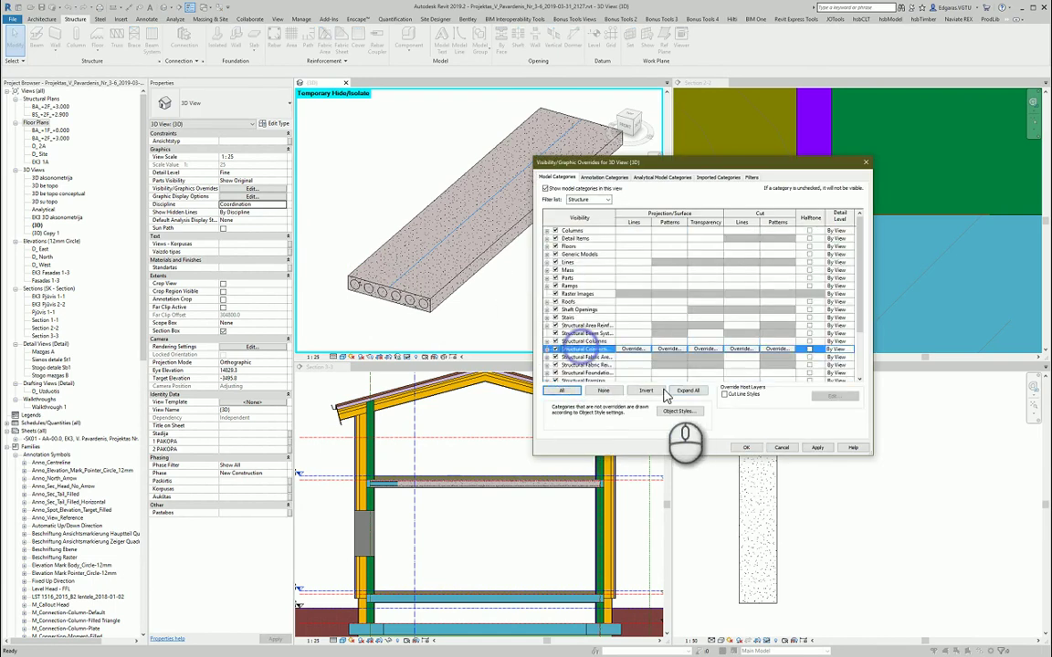
pyautogui.click(689, 391)
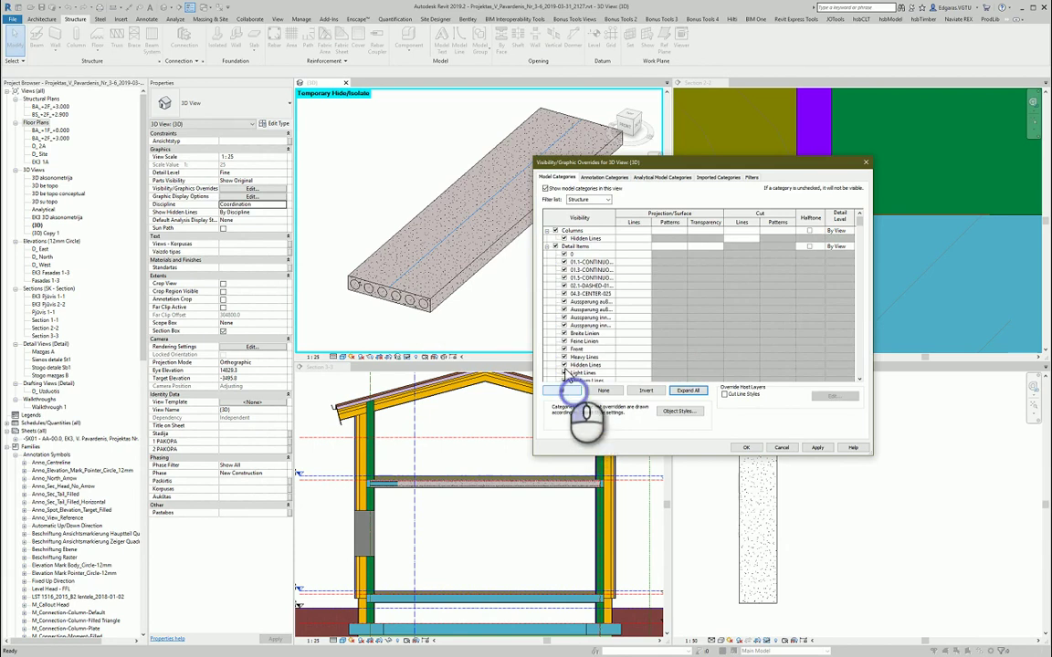
pyautogui.click(566, 391)
pyautogui.click(556, 248)
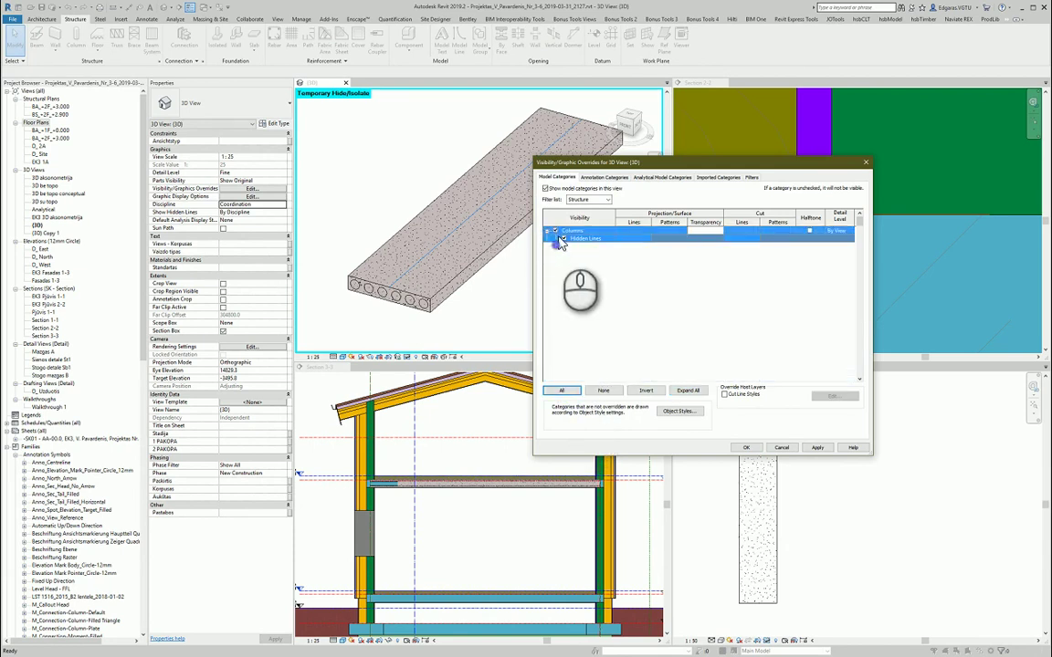
pyautogui.click(815, 448)
# Step: Turn on all structure annotation categories in the {3D} view's visibility/graphic overrides and accept the overrides
pyautogui.click(616, 179)
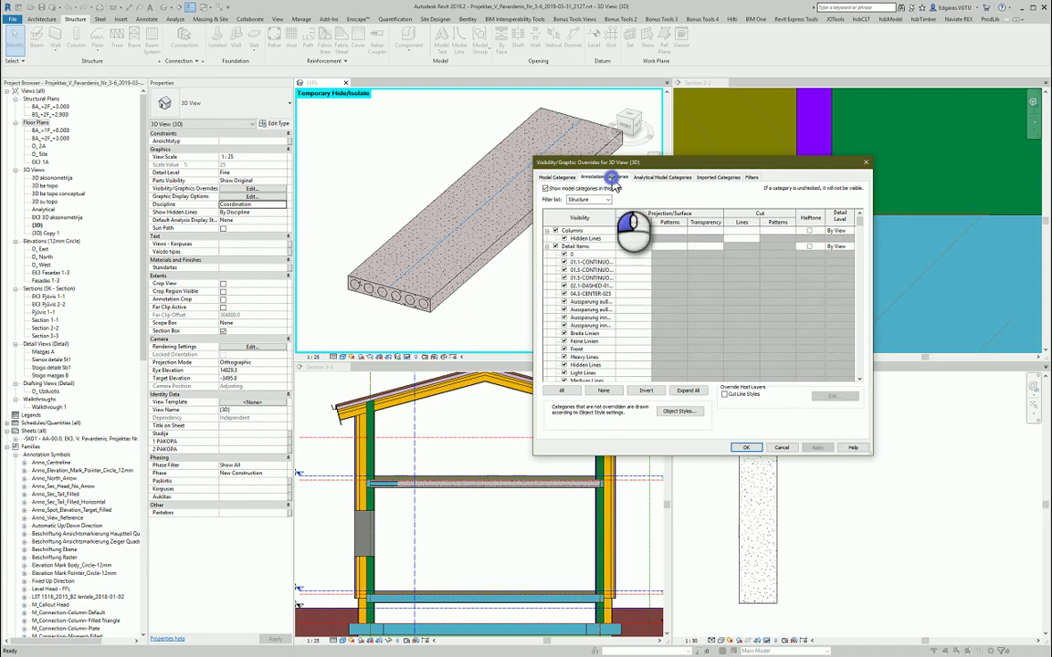
pyautogui.click(563, 390)
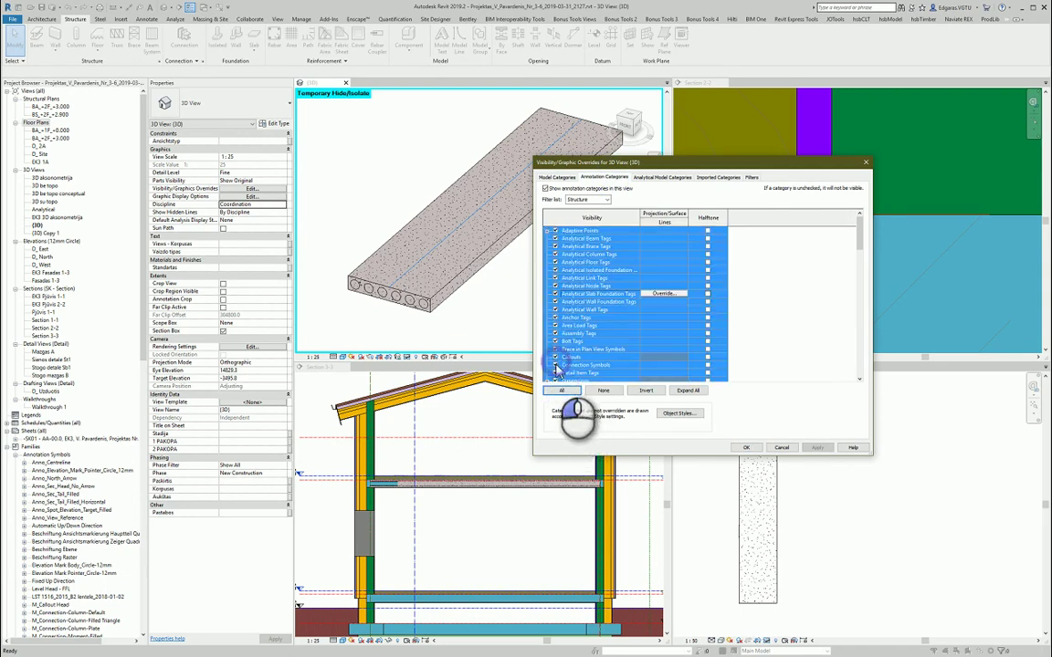
pyautogui.click(815, 448)
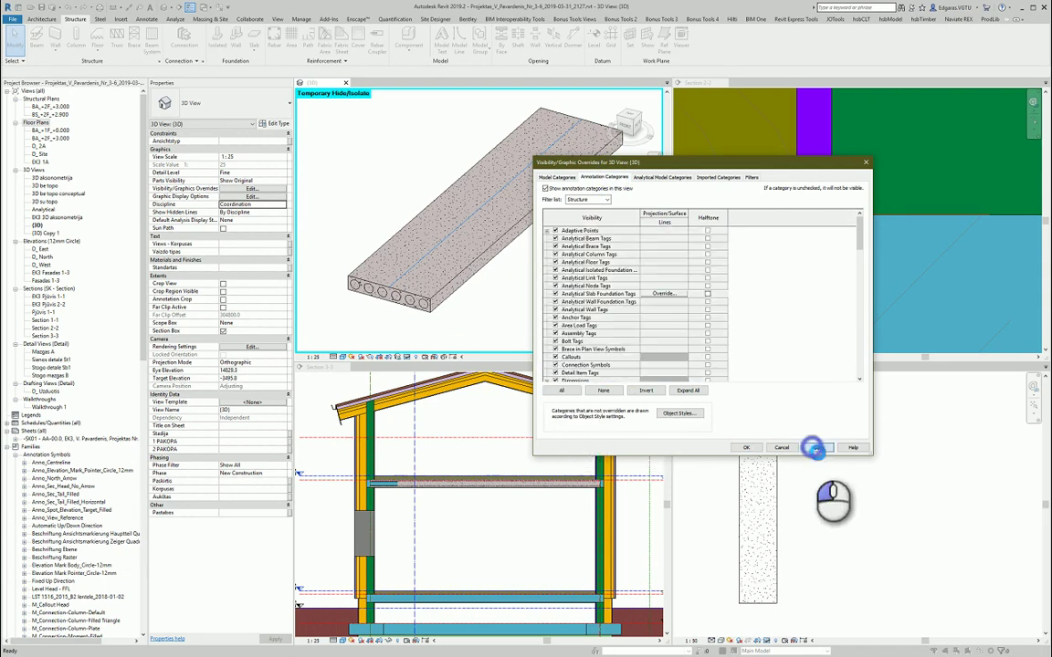
pyautogui.click(746, 447)
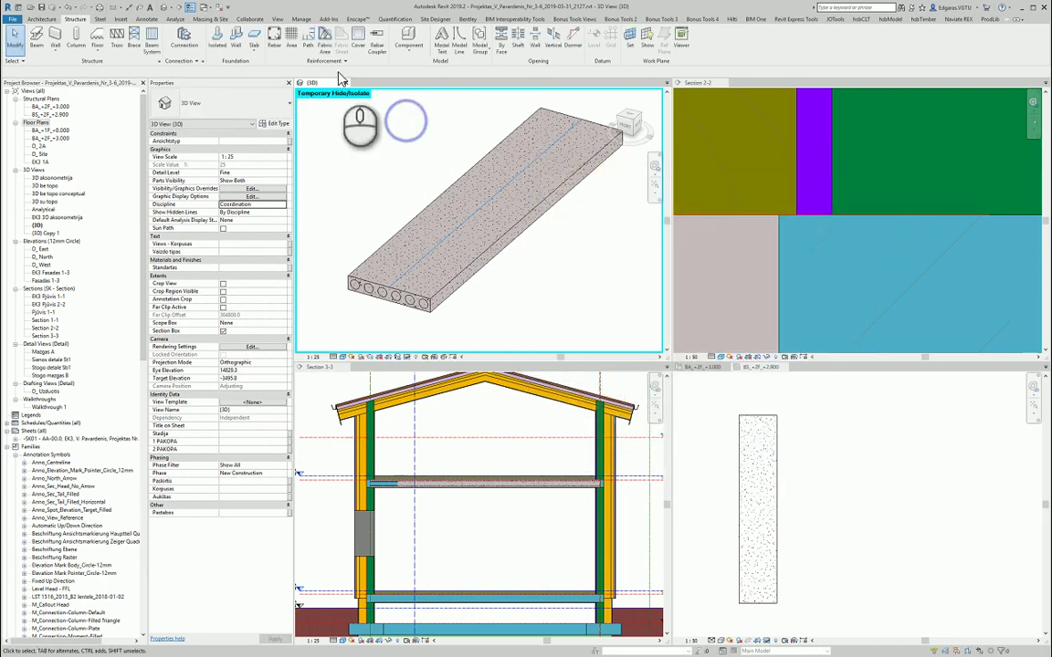
# Step: Check the element selection options and try again to pick the isolated slab's top face for a By Face opening
pyautogui.click(17, 61)
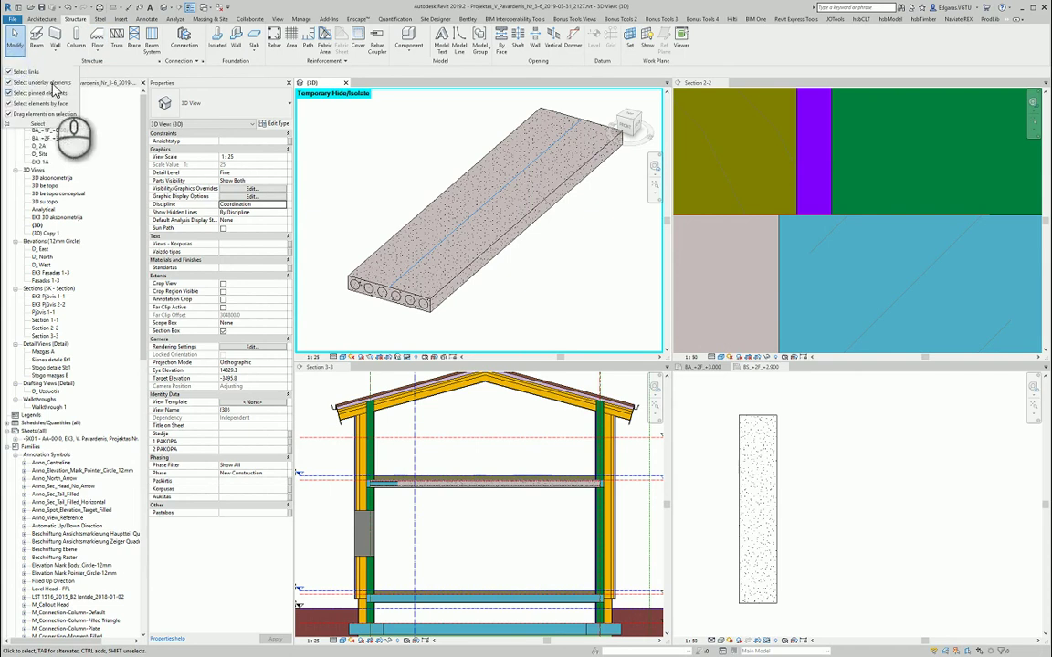
pyautogui.click(501, 41)
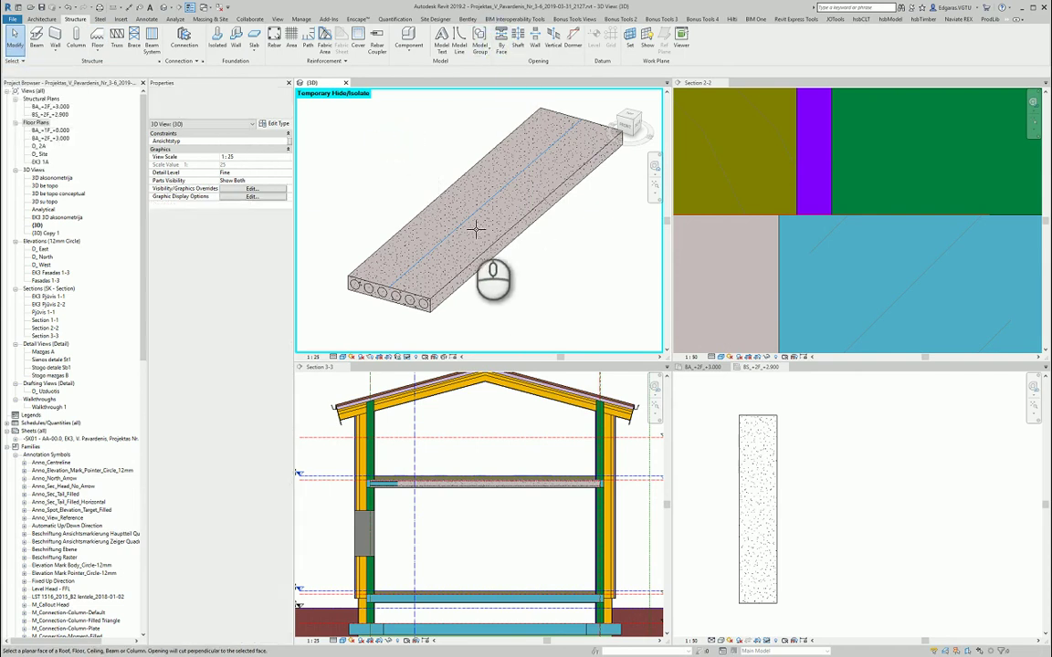
pyautogui.scroll(-3, 471, 225)
pyautogui.click(411, 258)
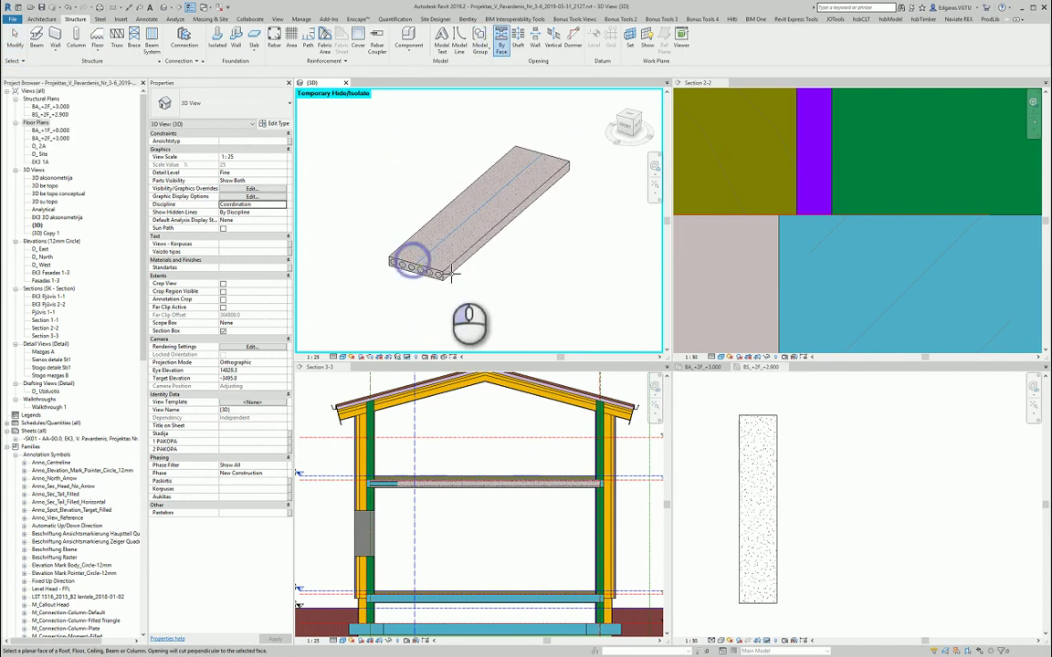
pyautogui.click(499, 179)
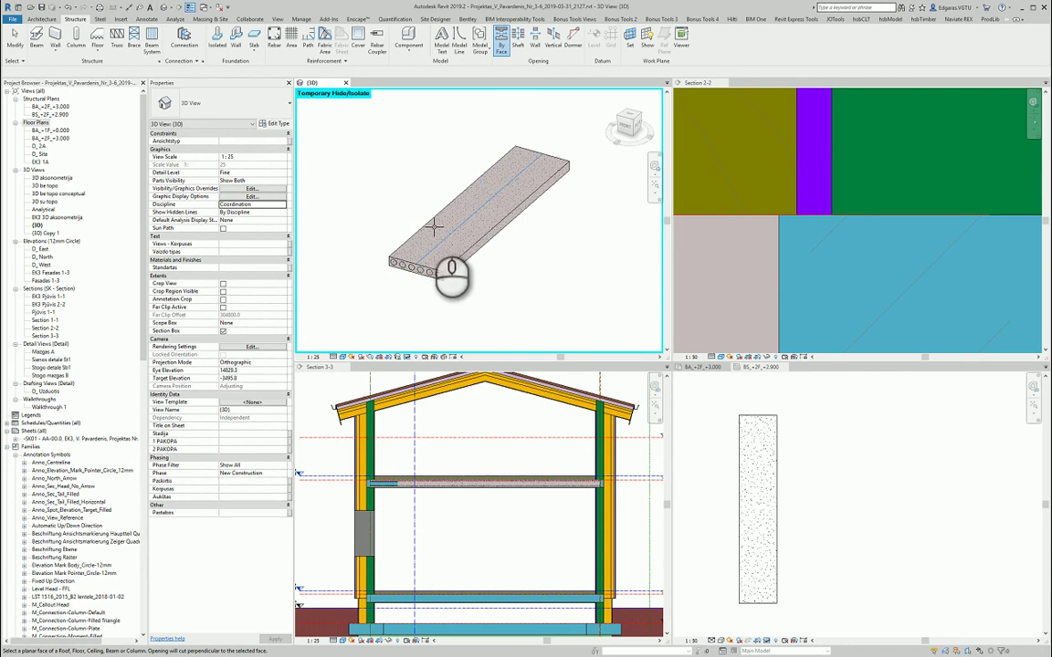
pyautogui.scroll(-2, 453, 236)
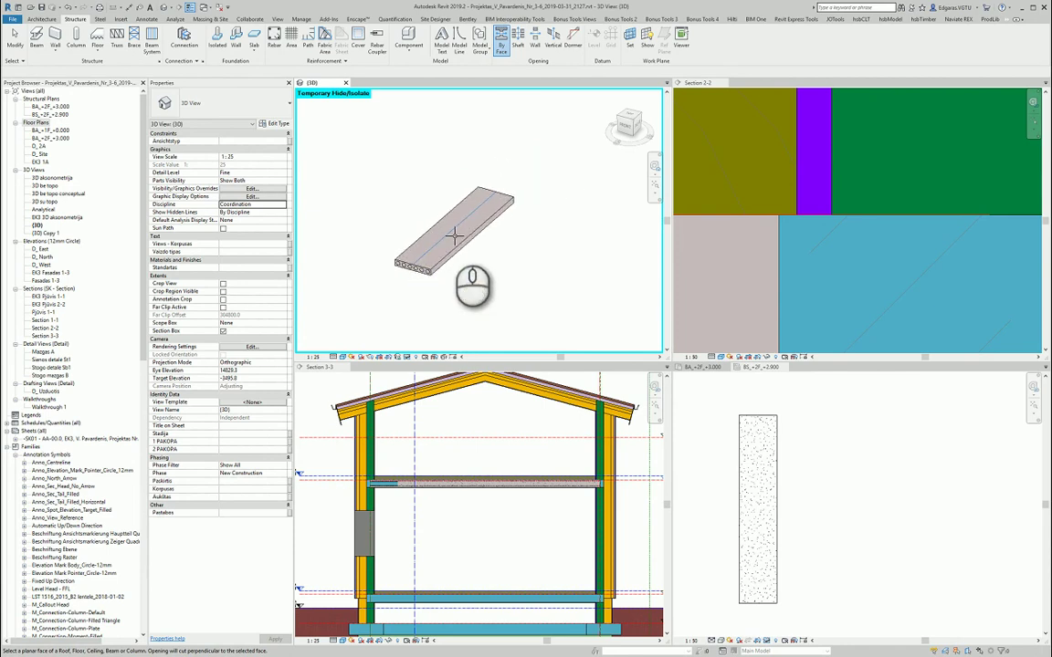
# Step: Copy the isolated hollow core slab along its length to a free spot outside the building in the {3D} view
pyautogui.click(456, 247)
pyautogui.moveTo(481, 195); pyautogui.dragTo(368, 270, button='middle')
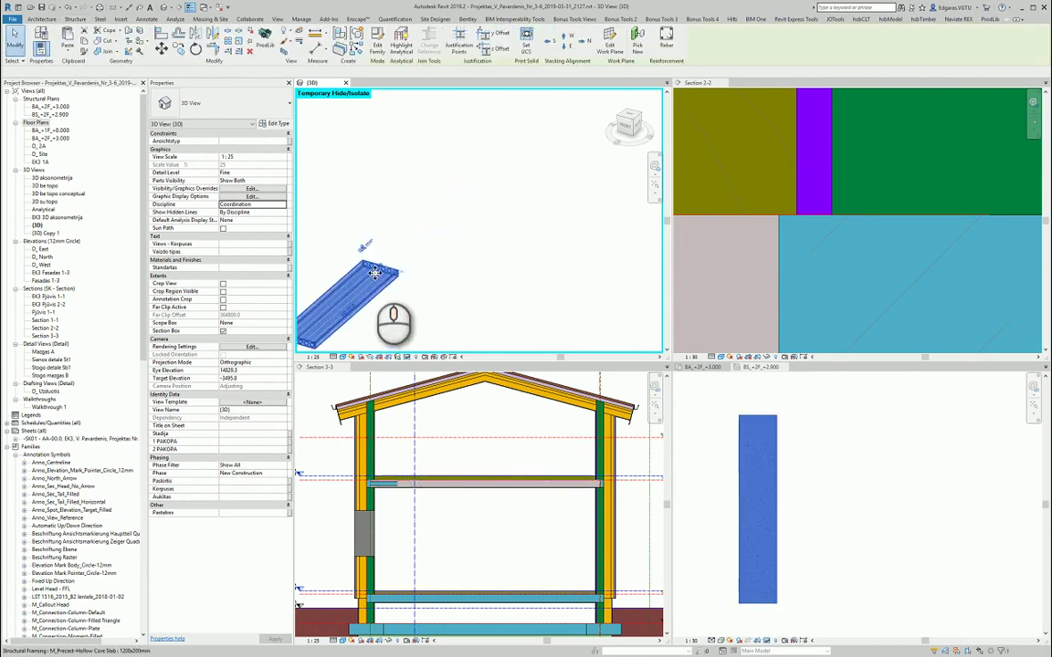
pyautogui.press('m')
pyautogui.press('v')
pyautogui.click(336, 328)
pyautogui.click(475, 201)
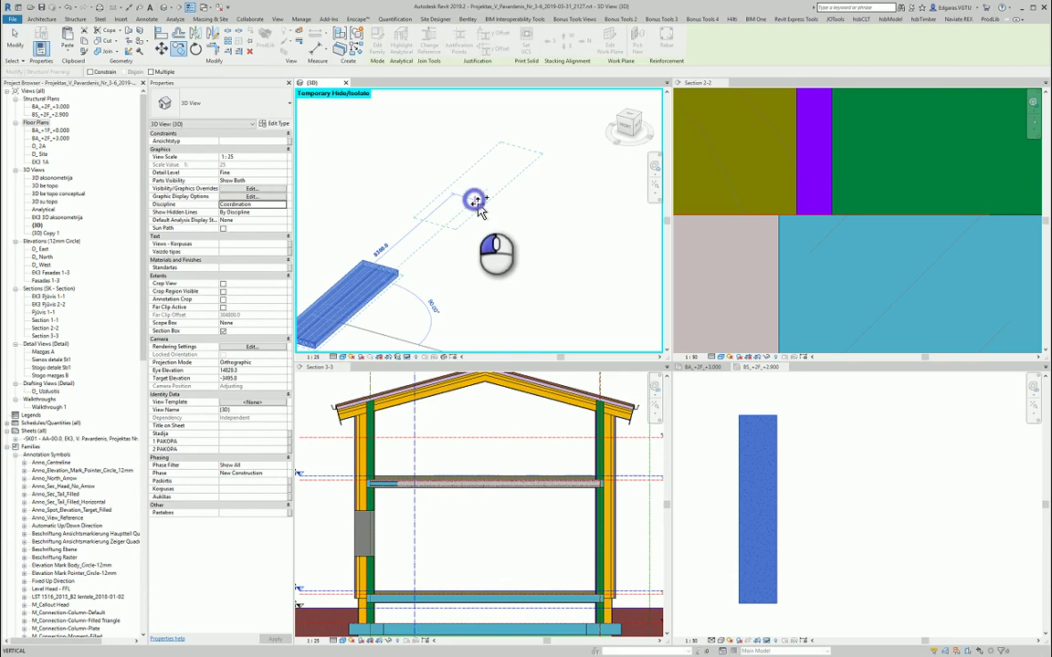
pyautogui.click(494, 231)
pyautogui.scroll(-2, 526, 201)
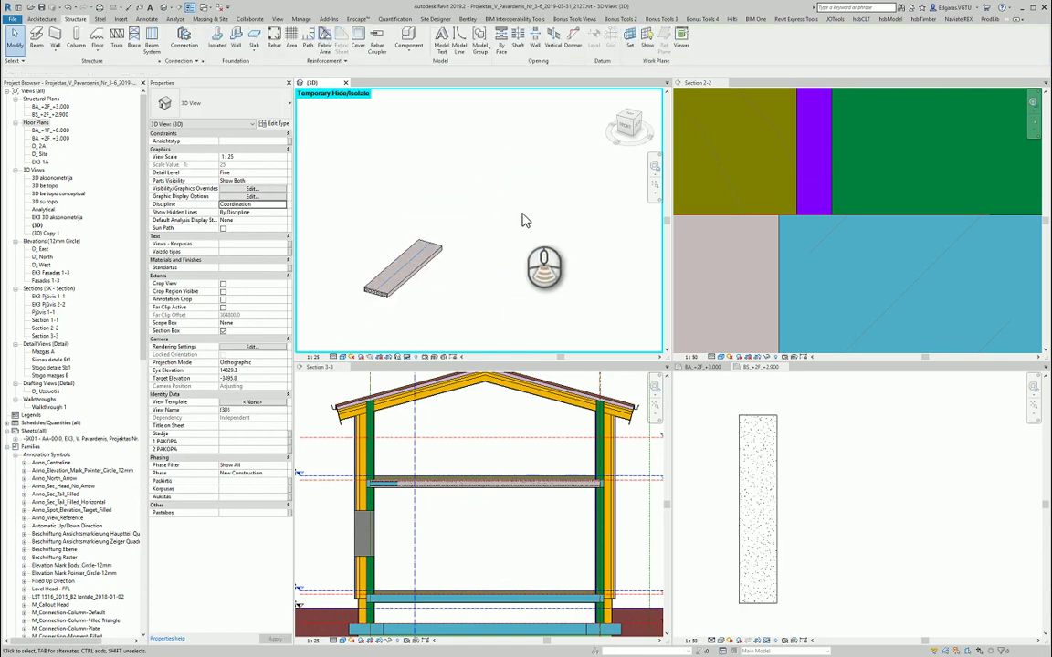
# Step: Reset the temporary hide/isolate and turn off the section box in the {3D} view
pyautogui.click(501, 252)
pyautogui.click(407, 357)
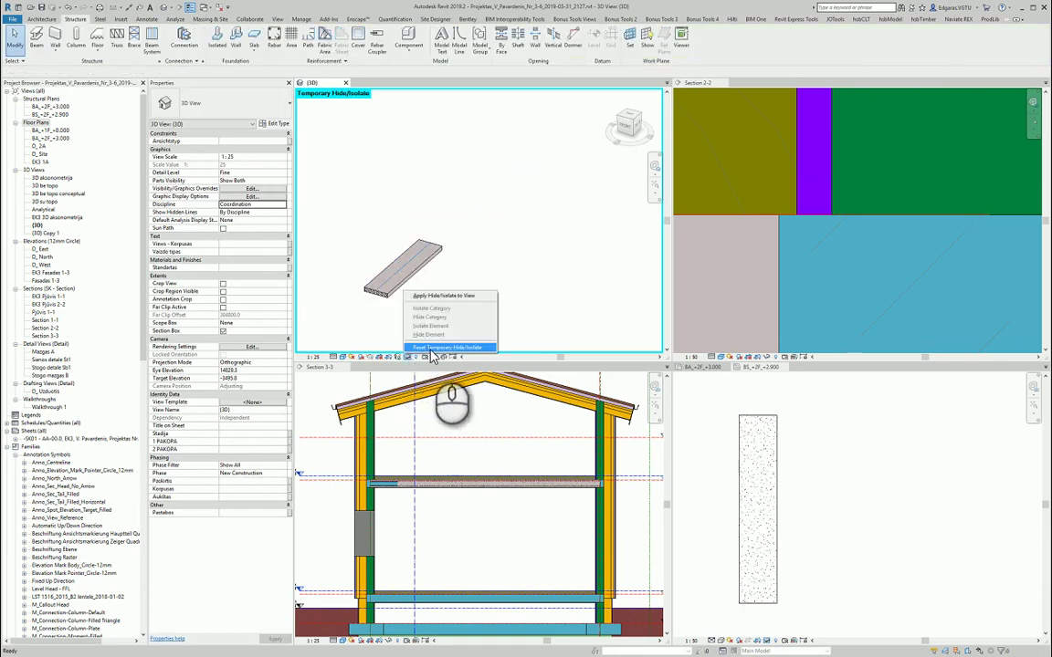
pyautogui.click(431, 346)
pyautogui.scroll(1, 516, 207)
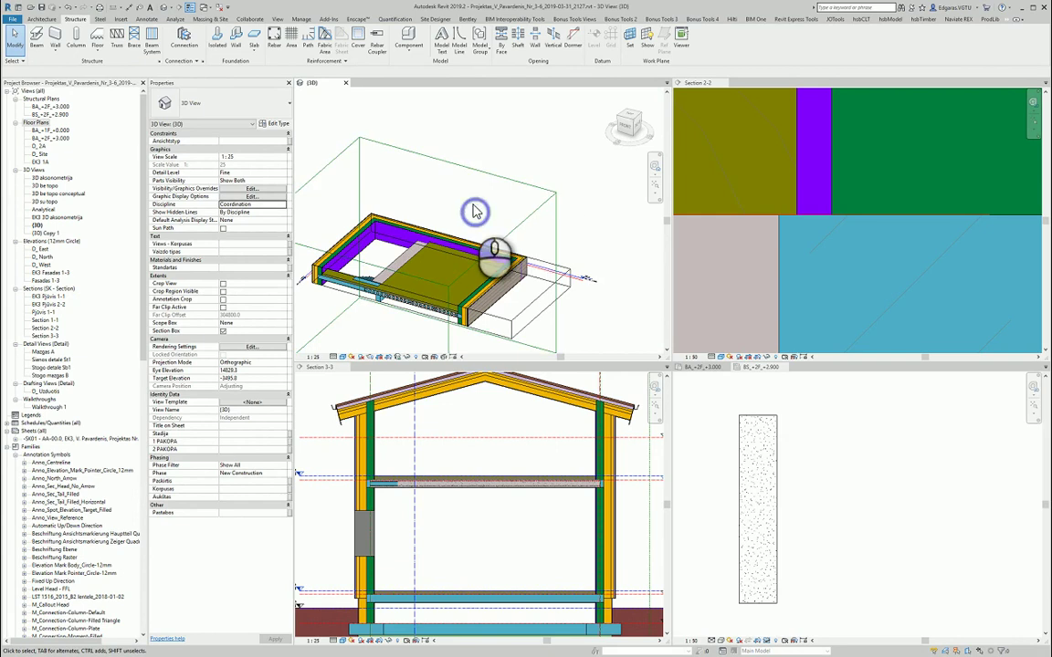
pyautogui.click(222, 330)
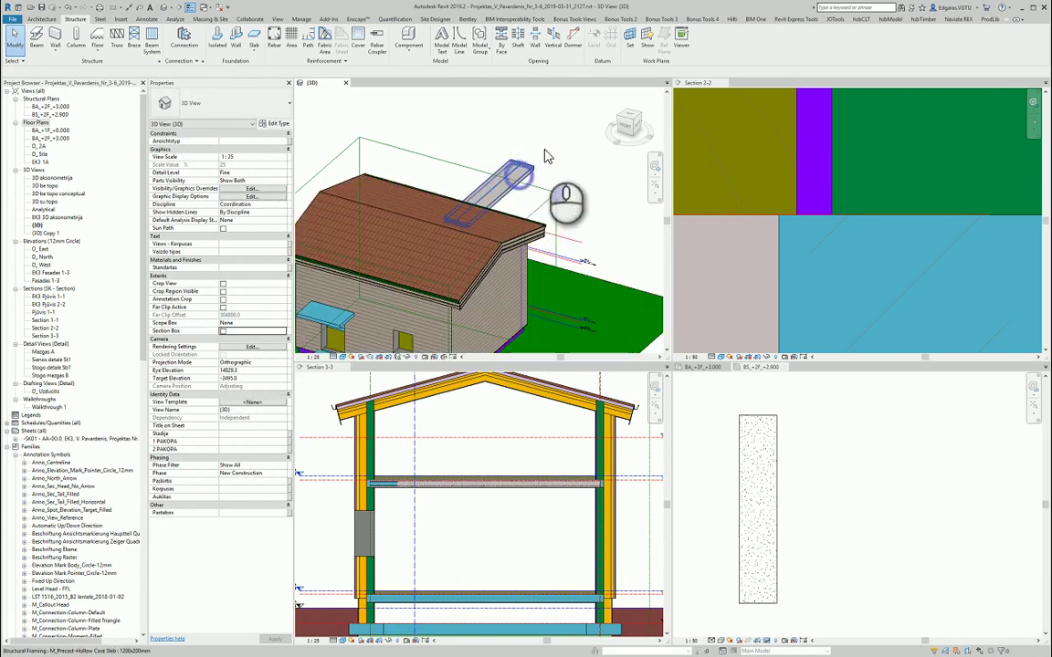
# Step: Start a By Face opening on the top face of the slab copy outside the building
pyautogui.click(537, 163)
pyautogui.scroll(2, 544, 160)
pyautogui.keyDown('shift'); pyautogui.moveTo(534, 208); pyautogui.dragTo(537, 201, button='middle'); pyautogui.keyUp('shift')
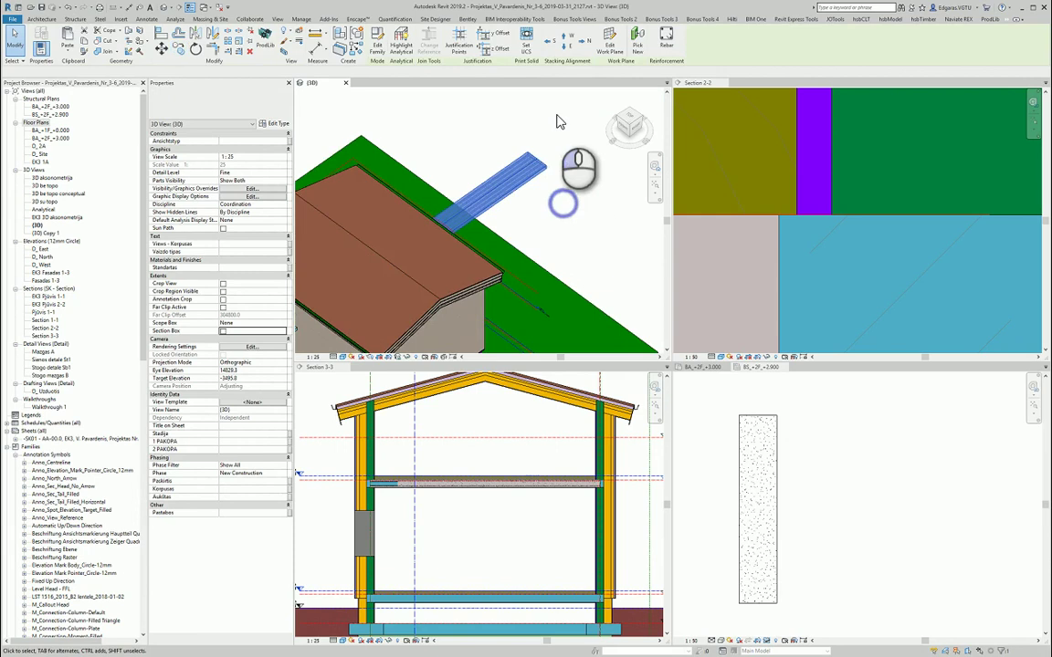
pyautogui.scroll(2, 548, 124)
pyautogui.click(537, 124)
pyautogui.click(500, 37)
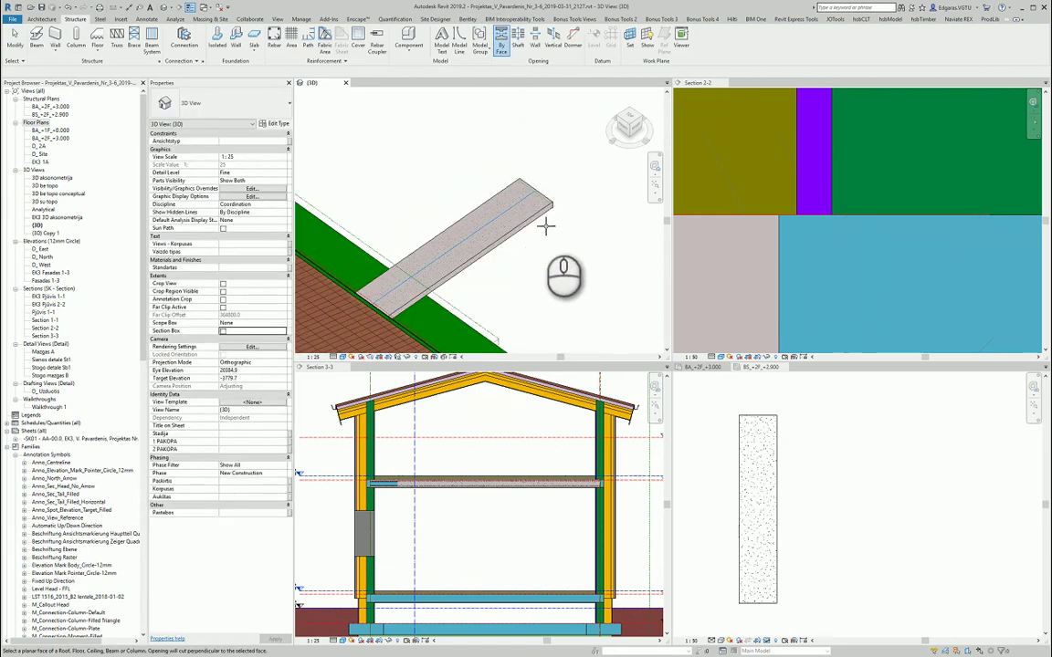
pyautogui.click(533, 216)
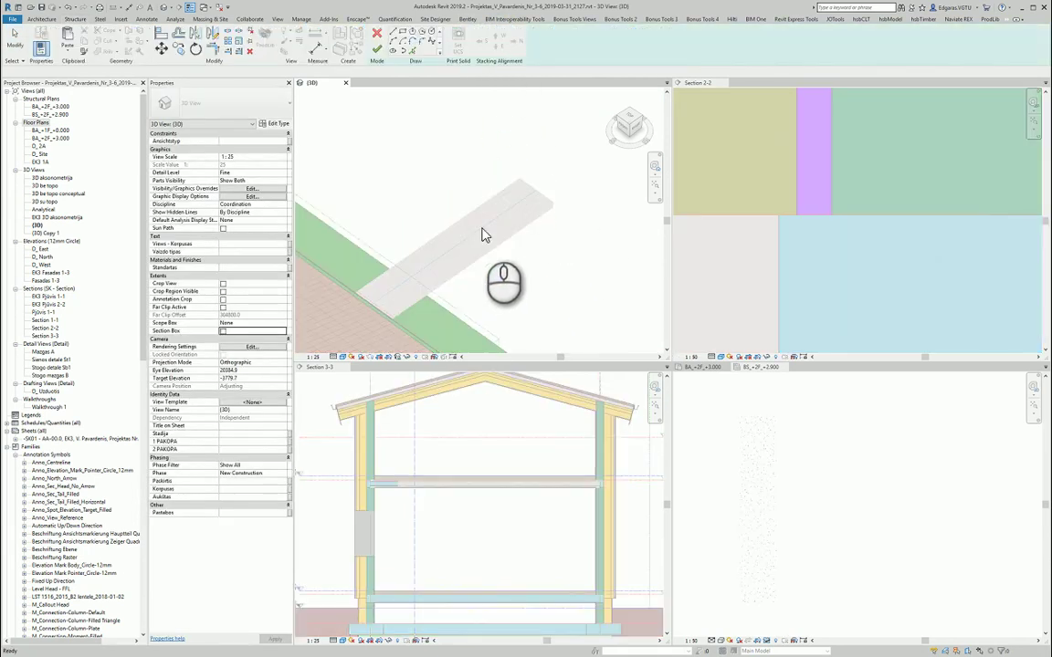
# Step: Create an opening boundary line from the slab copy's long edge and move it inward across the slab's width
pyautogui.click(412, 51)
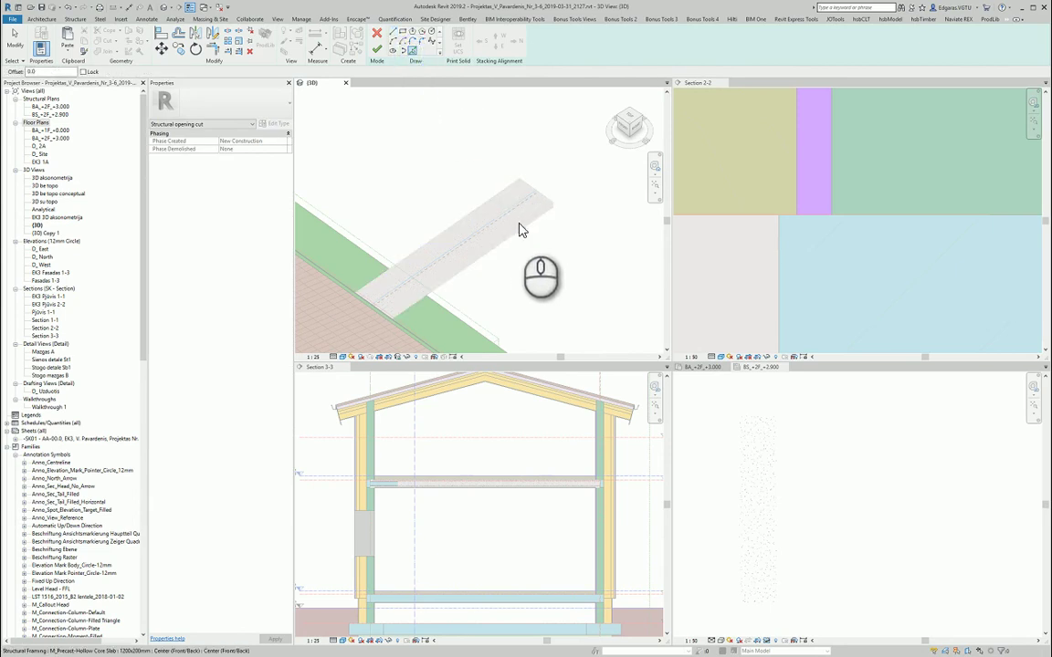
pyautogui.click(518, 225)
pyautogui.press('Escape')
pyautogui.press('Escape')
pyautogui.click(511, 233)
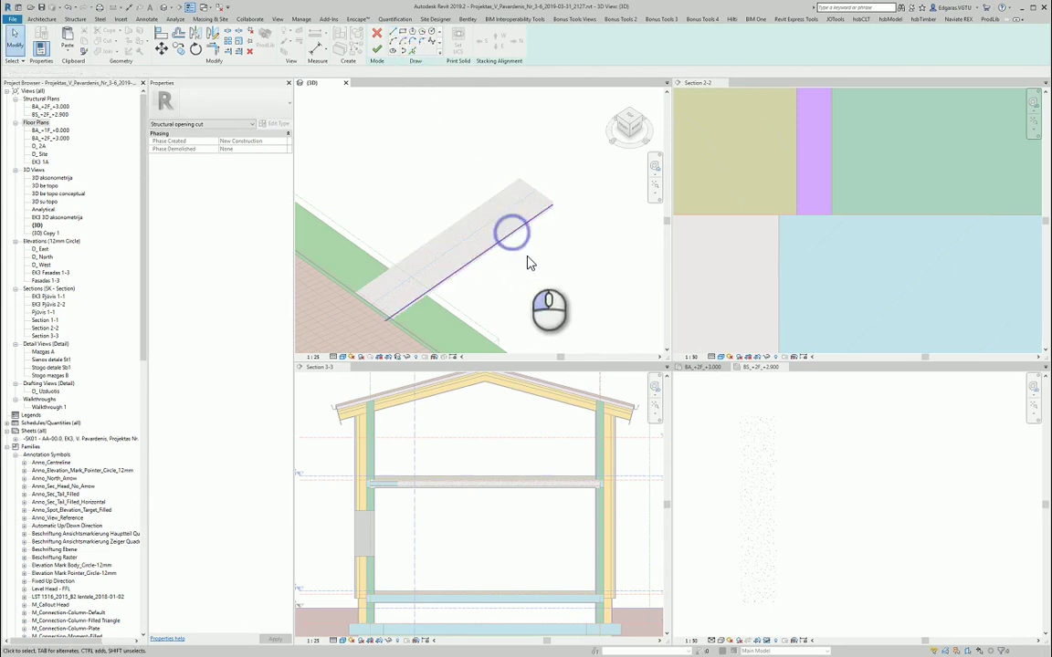
pyautogui.press('m')
pyautogui.press('v')
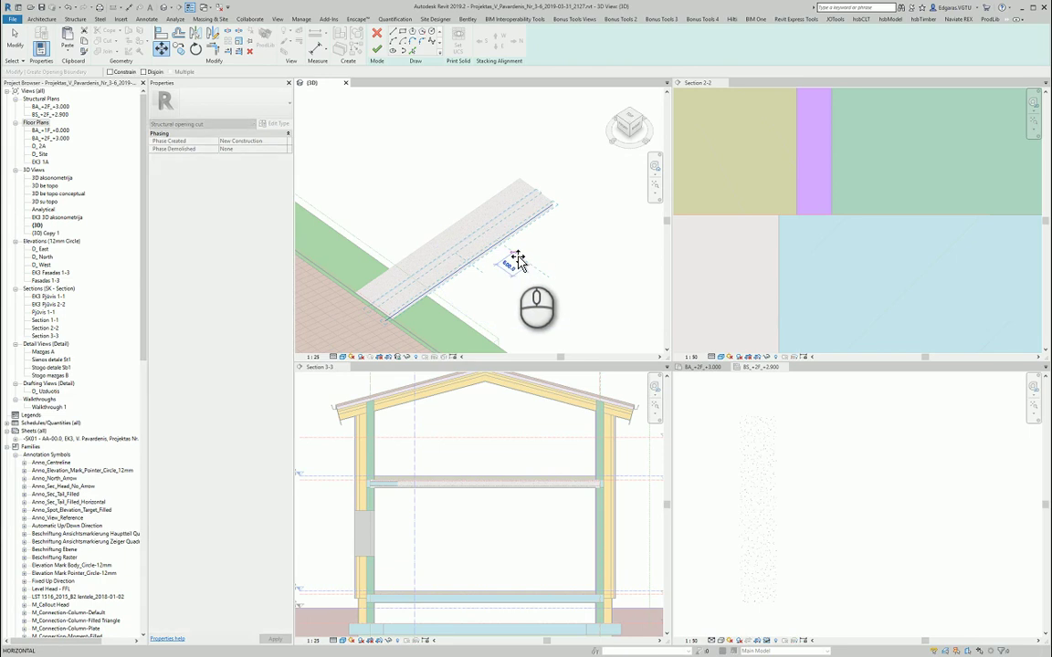
pyautogui.press('Return')
pyautogui.click(553, 247)
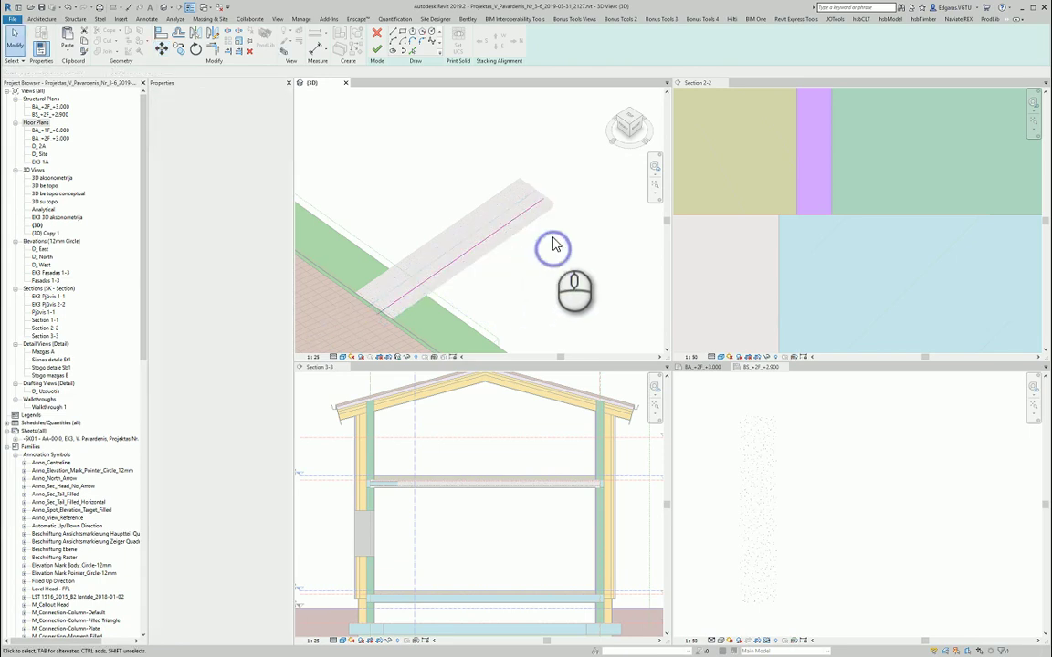
# Step: Pick the slab copy's two short ends and its opposite long edge as locked opening boundary lines
pyautogui.click(413, 51)
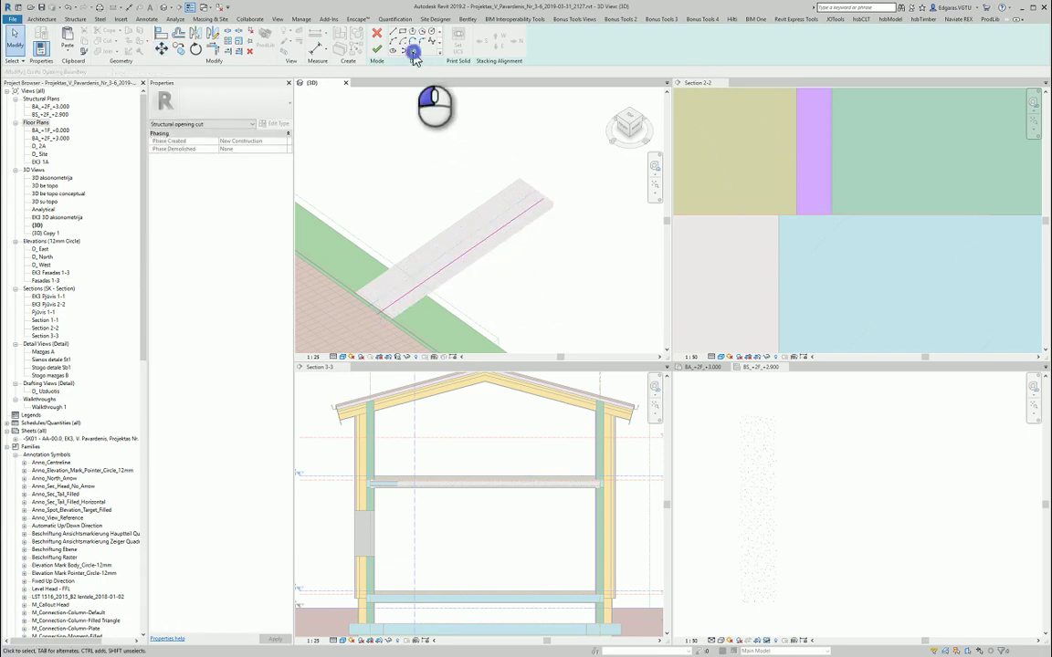
pyautogui.click(533, 188)
pyautogui.click(557, 193)
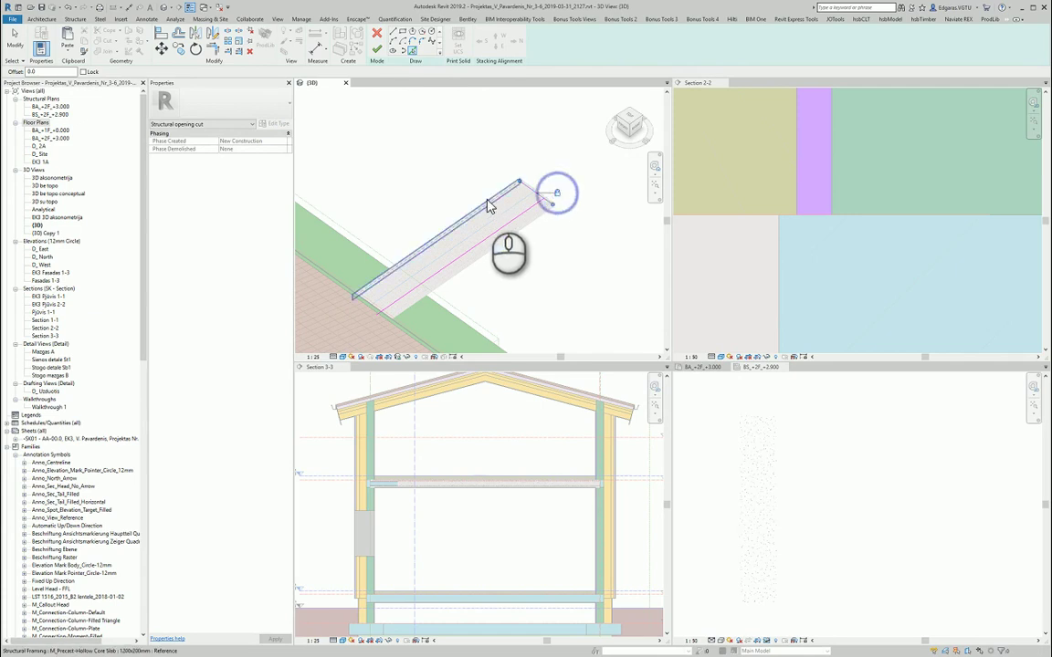
pyautogui.click(489, 201)
pyautogui.keyDown('shift'); pyautogui.moveTo(435, 227); pyautogui.dragTo(335, 202, button='middle'); pyautogui.keyUp('shift')
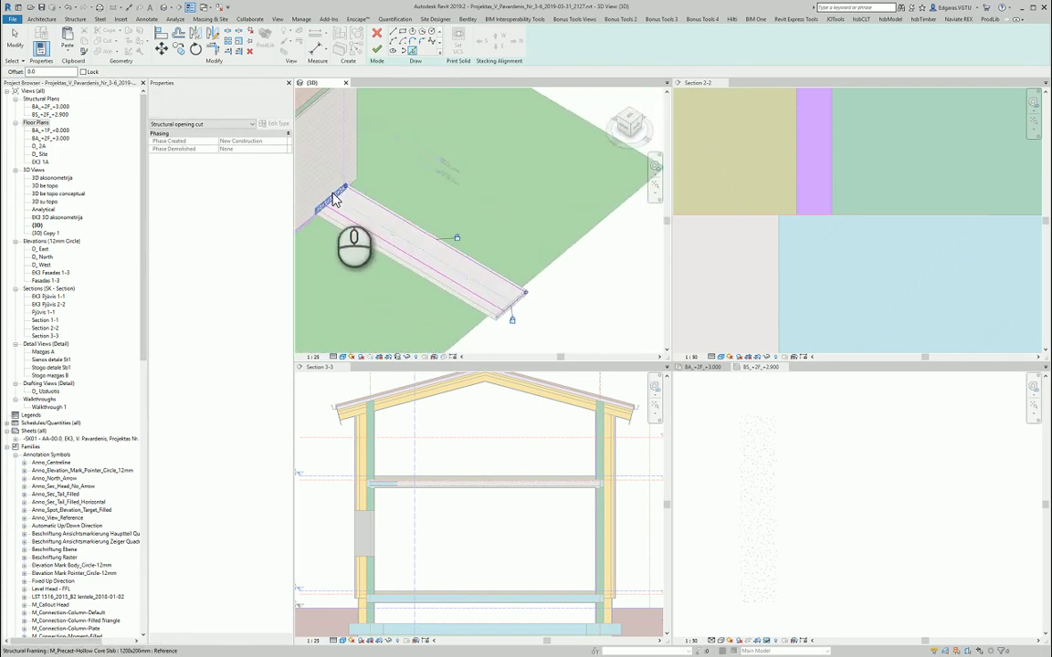
pyautogui.click(332, 193)
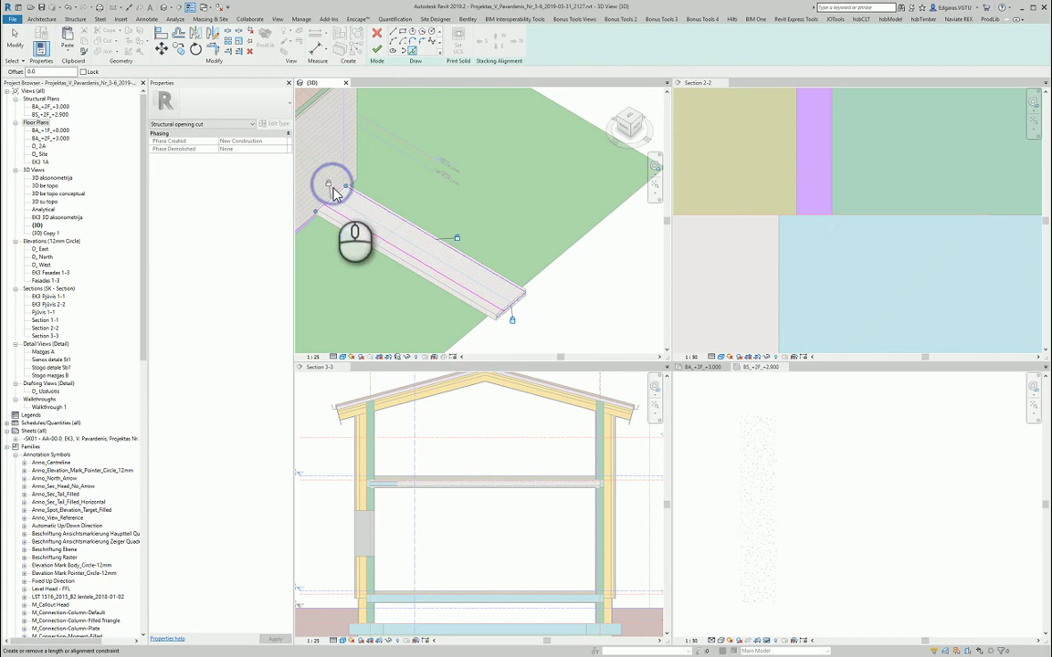
# Step: Trim the opening boundary lines at their corners into a closed rectangle and finish the opening sketch
pyautogui.press('Escape')
pyautogui.press('t')
pyautogui.press('r')
pyautogui.click(339, 193)
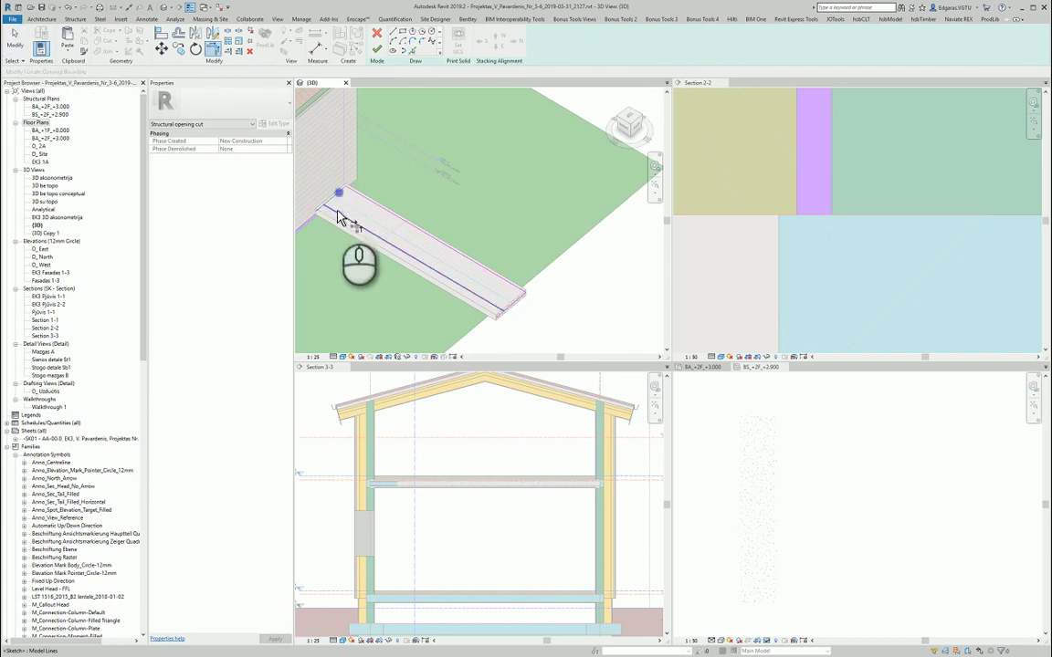
pyautogui.click(337, 213)
pyautogui.click(513, 301)
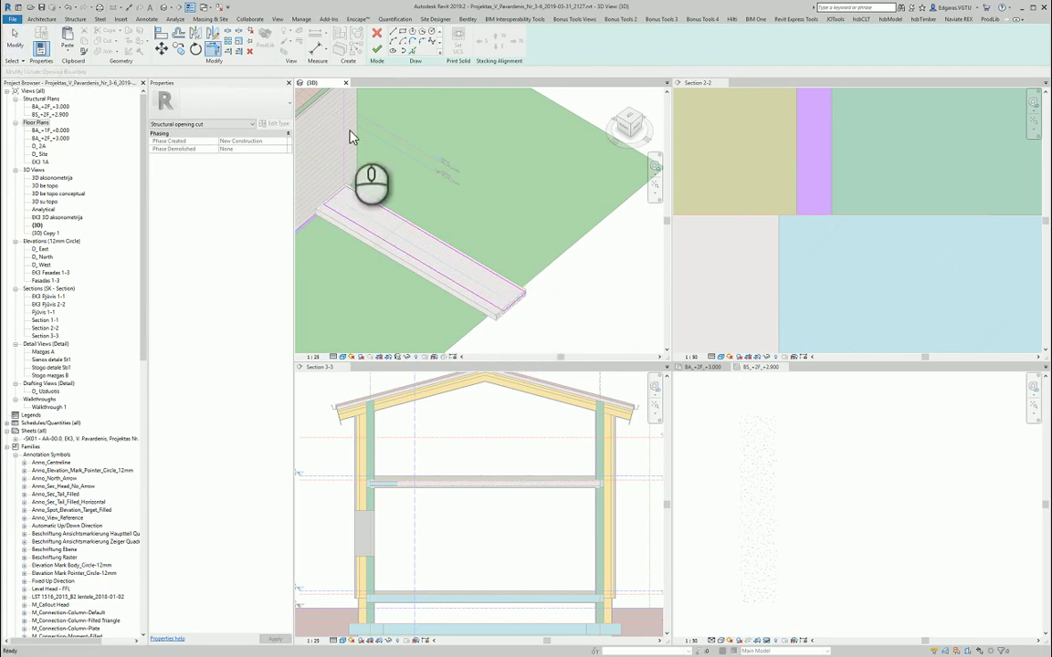
pyautogui.click(374, 53)
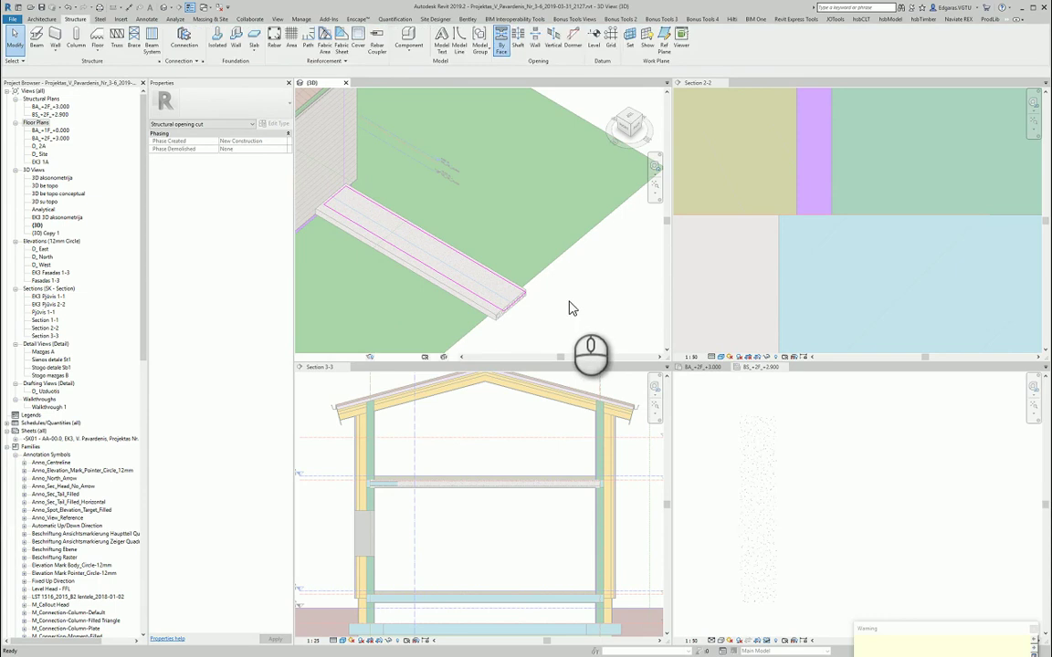
# Step: Delete the isolated hollow core slab in the BS_+2F_+2.900 structural plan
pyautogui.scroll(5, 511, 297)
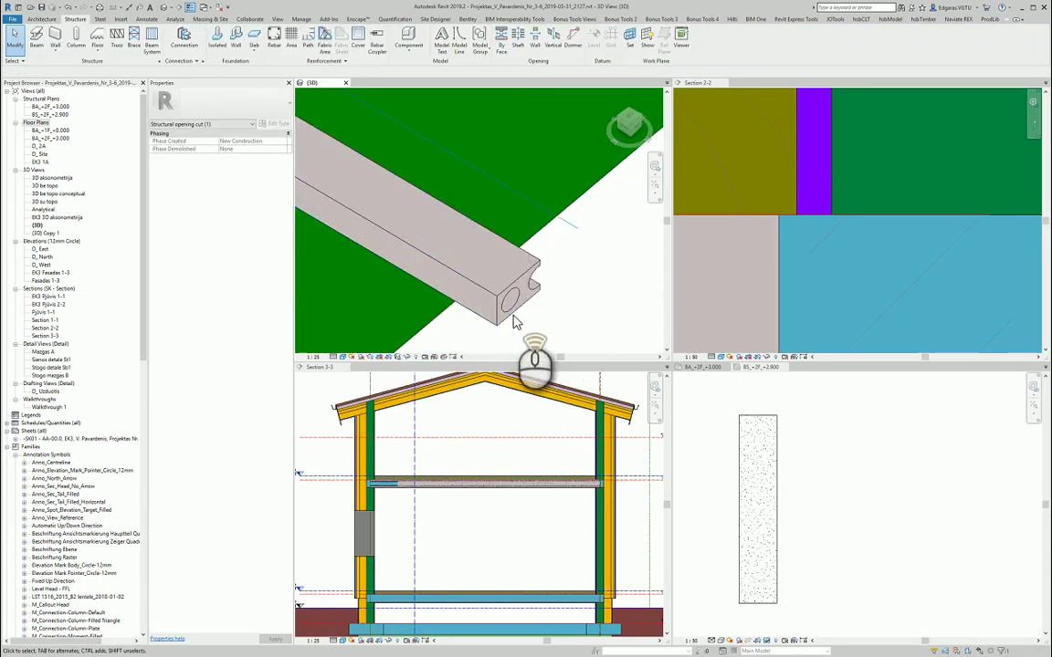
pyautogui.scroll(-8, 516, 285)
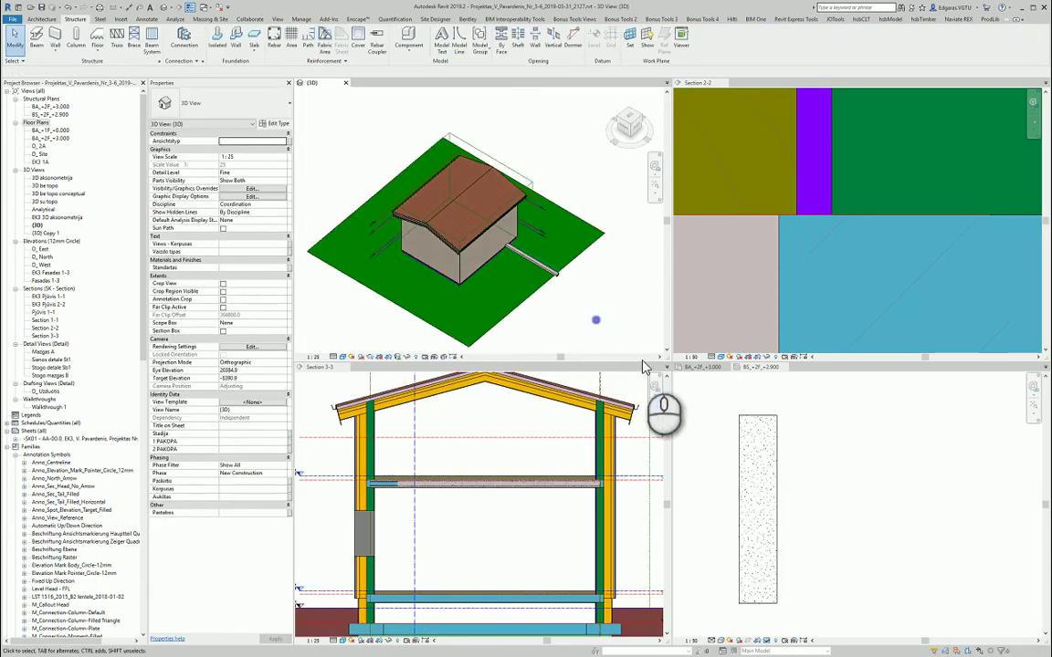
pyautogui.click(846, 465)
pyautogui.scroll(4, 791, 522)
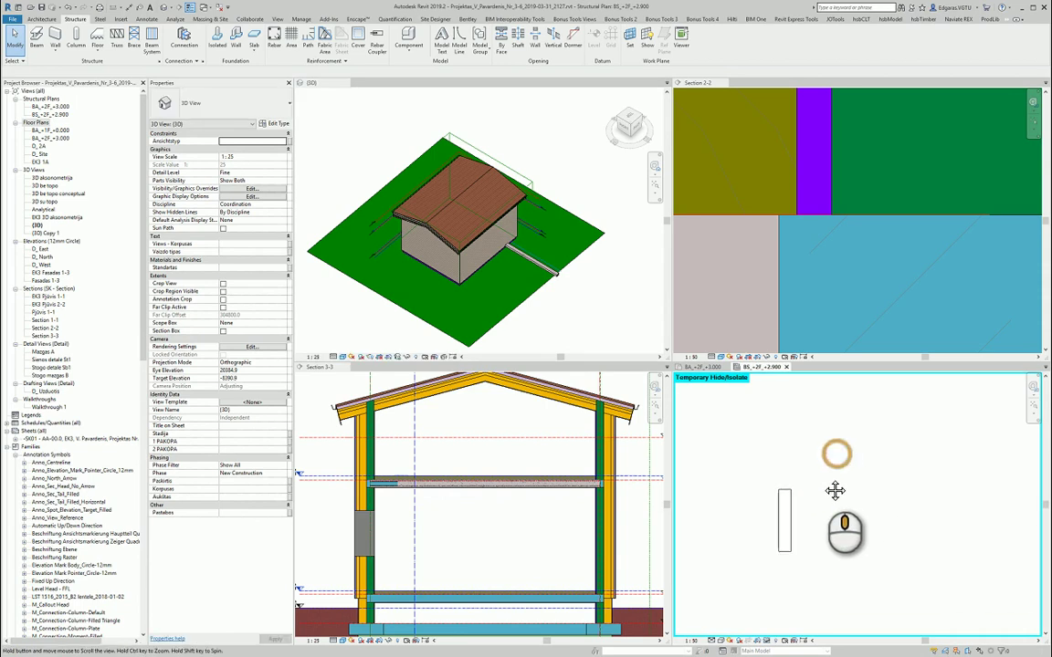
pyautogui.click(791, 525)
pyautogui.press('Delete')
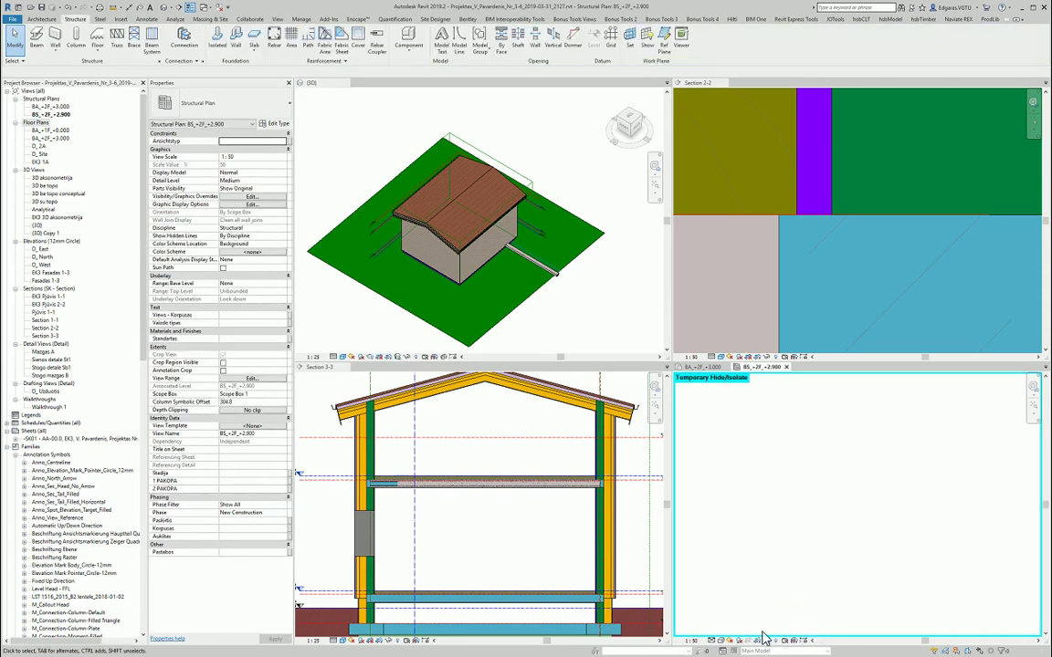
# Step: Reset the temporary hide/isolate in the BS_+2F_+2.900 structural plan
pyautogui.click(768, 642)
pyautogui.click(779, 632)
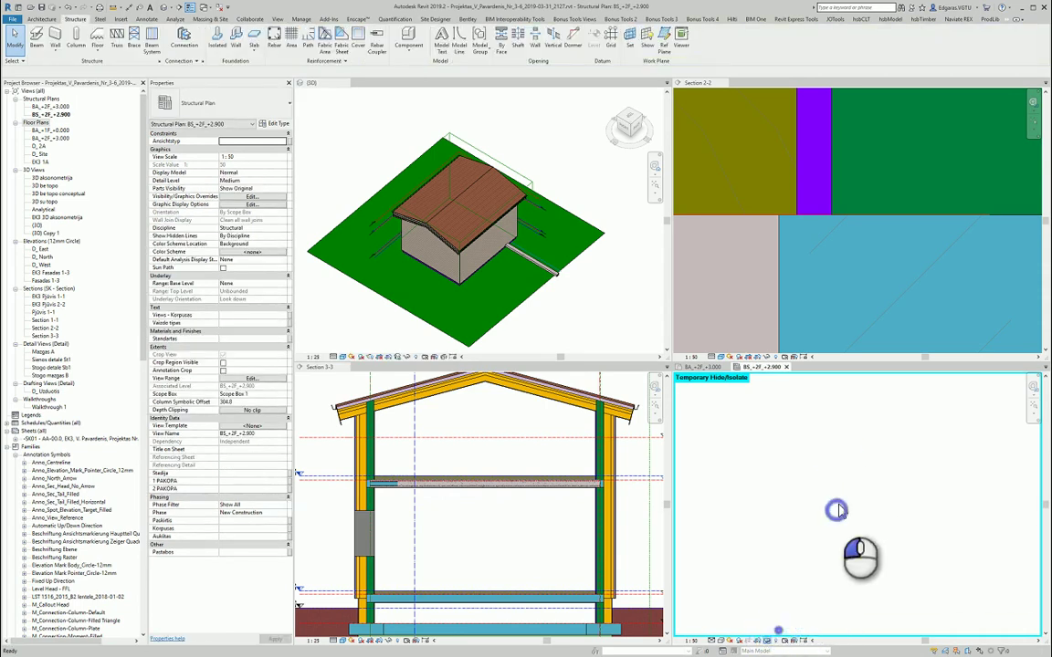
pyautogui.scroll(-5, 833, 511)
pyautogui.scroll(4, 804, 516)
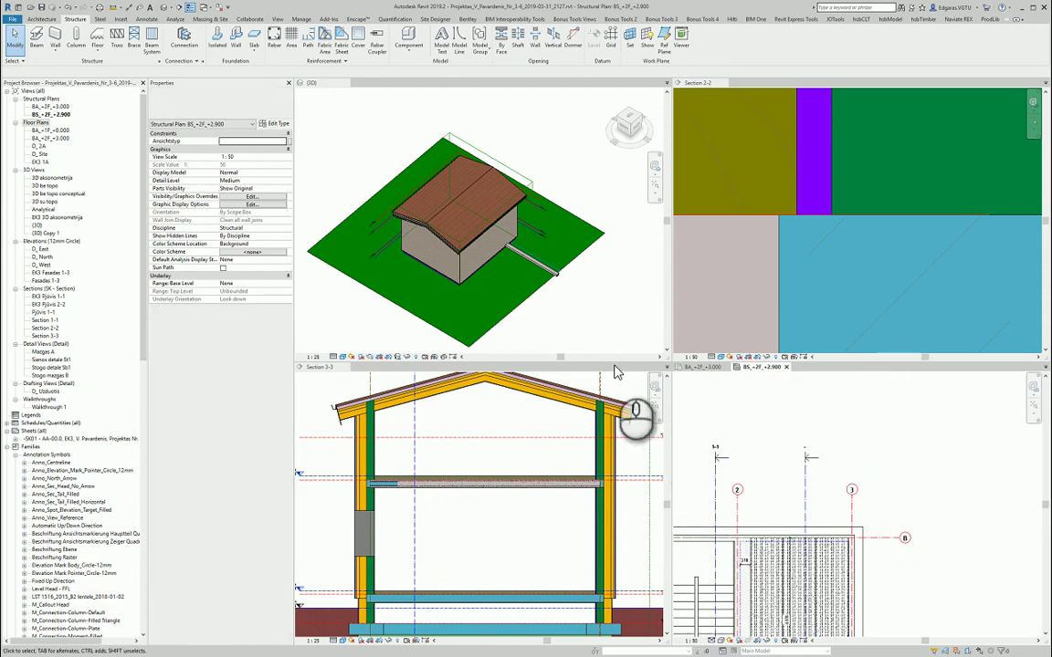
pyautogui.scroll(5, 546, 262)
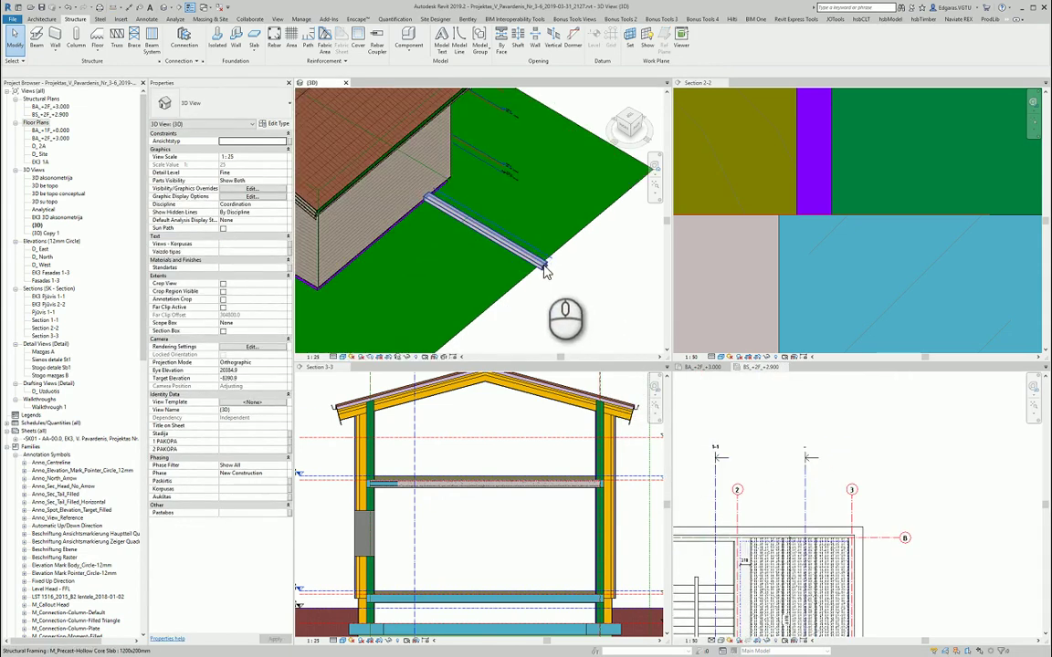
pyautogui.click(546, 262)
pyautogui.scroll(3, 559, 278)
pyautogui.keyDown('shift'); pyautogui.moveTo(554, 294); pyautogui.dragTo(613, 321, button='middle'); pyautogui.keyUp('shift')
pyautogui.click(601, 284)
pyautogui.moveTo(592, 272); pyautogui.dragTo(543, 157)
pyautogui.click(210, 124)
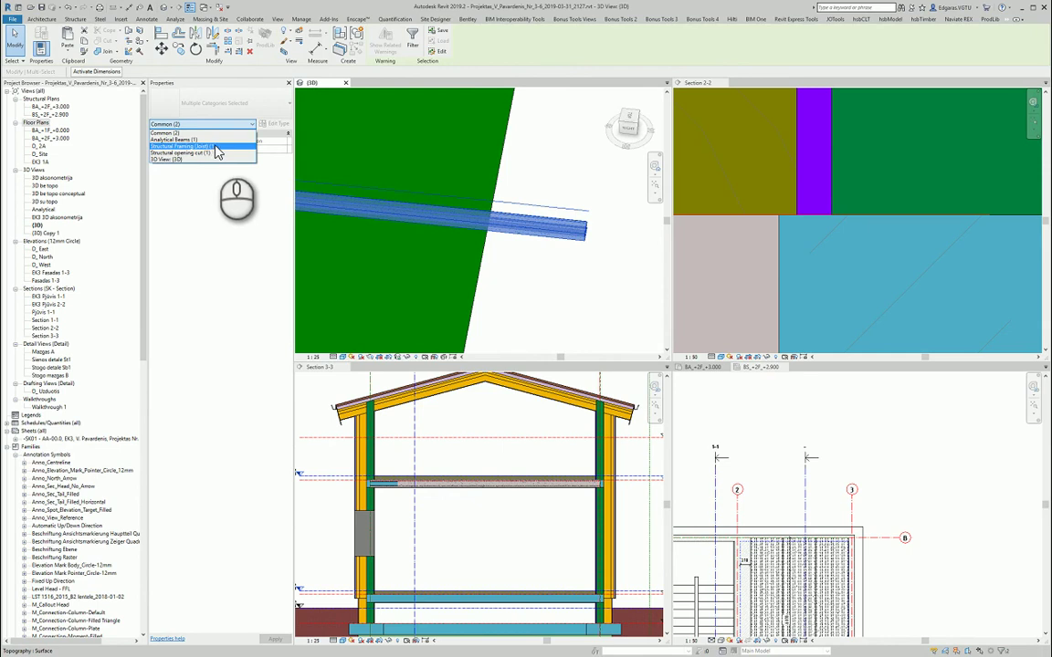
pyautogui.click(777, 427)
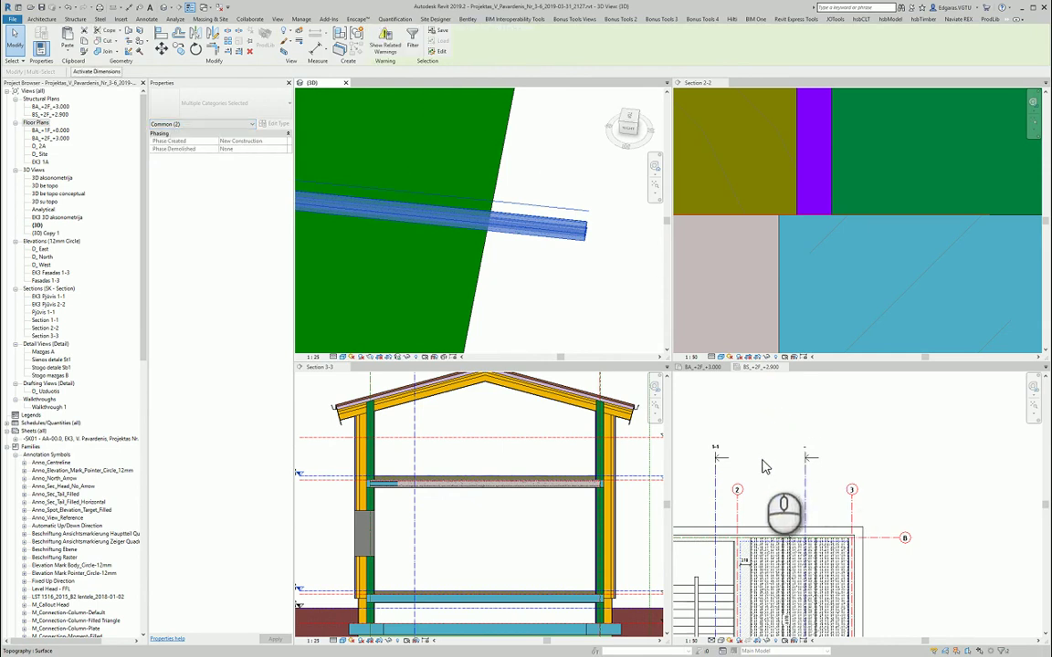
pyautogui.click(781, 452)
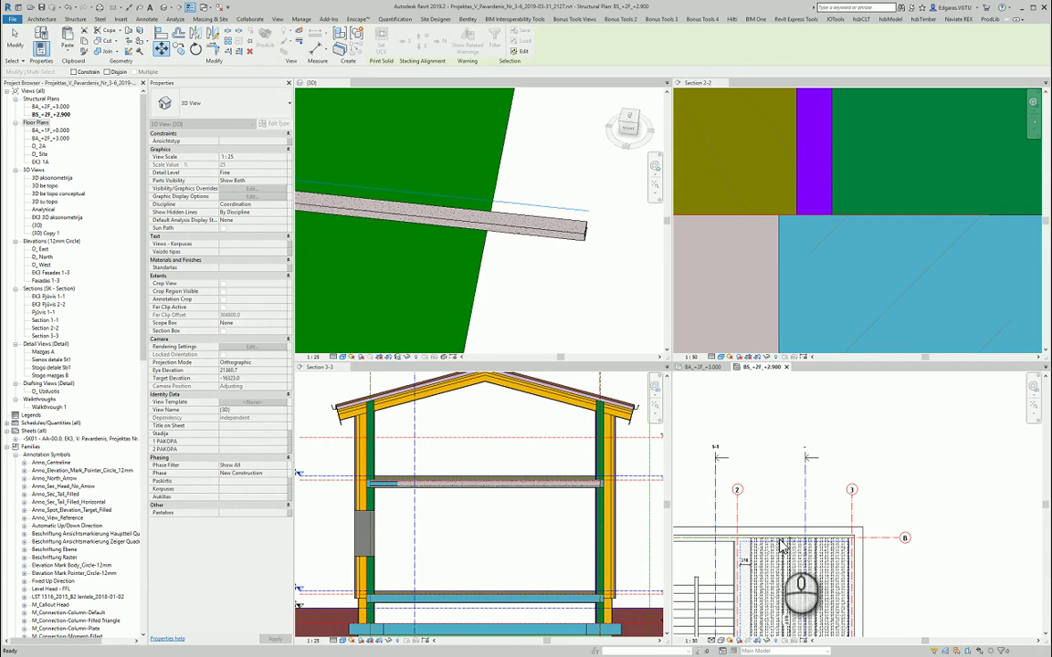
pyautogui.click(594, 283)
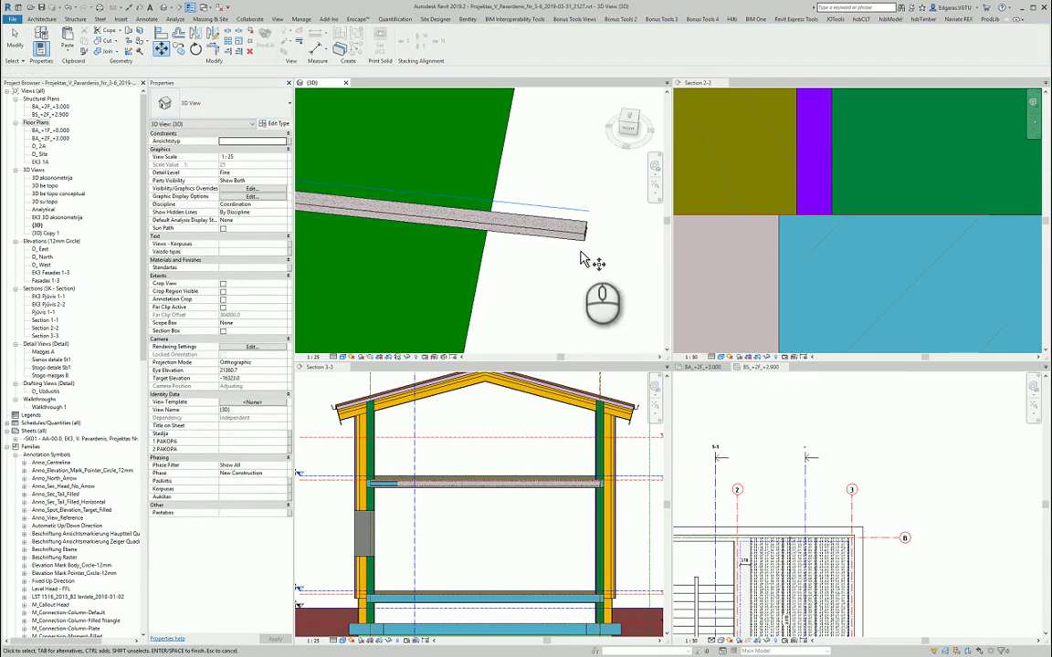
pyautogui.press('Escape')
# Step: Select the cut slab together with its opening in the 3D view and move both toward the stair gap in the structural plan
pyautogui.click(598, 279)
pyautogui.click(539, 203)
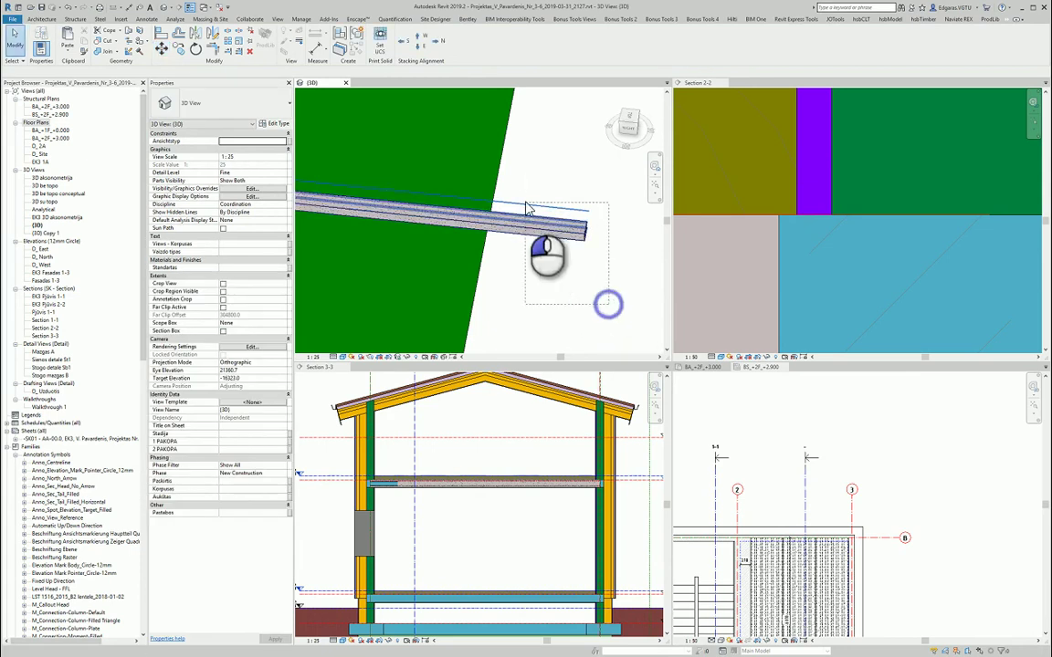
pyautogui.click(745, 380)
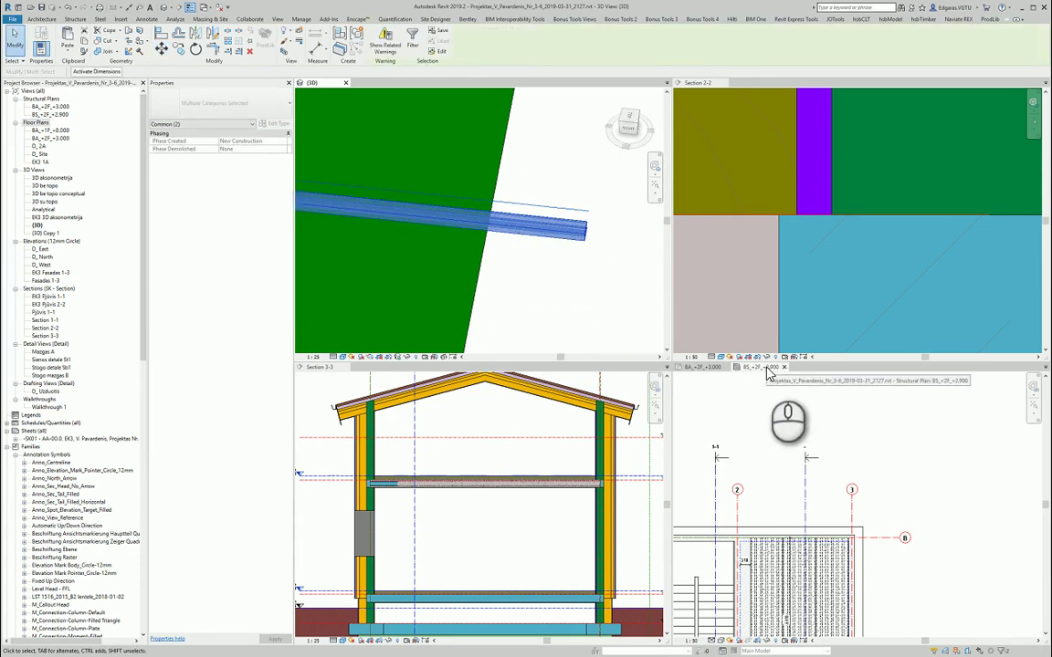
pyautogui.scroll(-5, 774, 435)
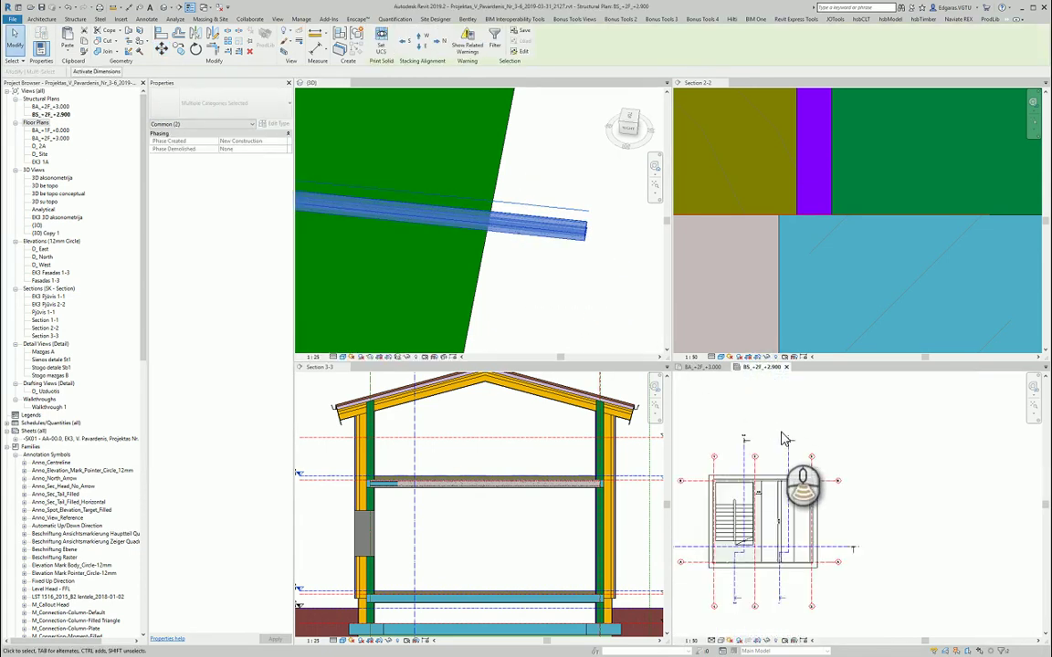
pyautogui.click(161, 52)
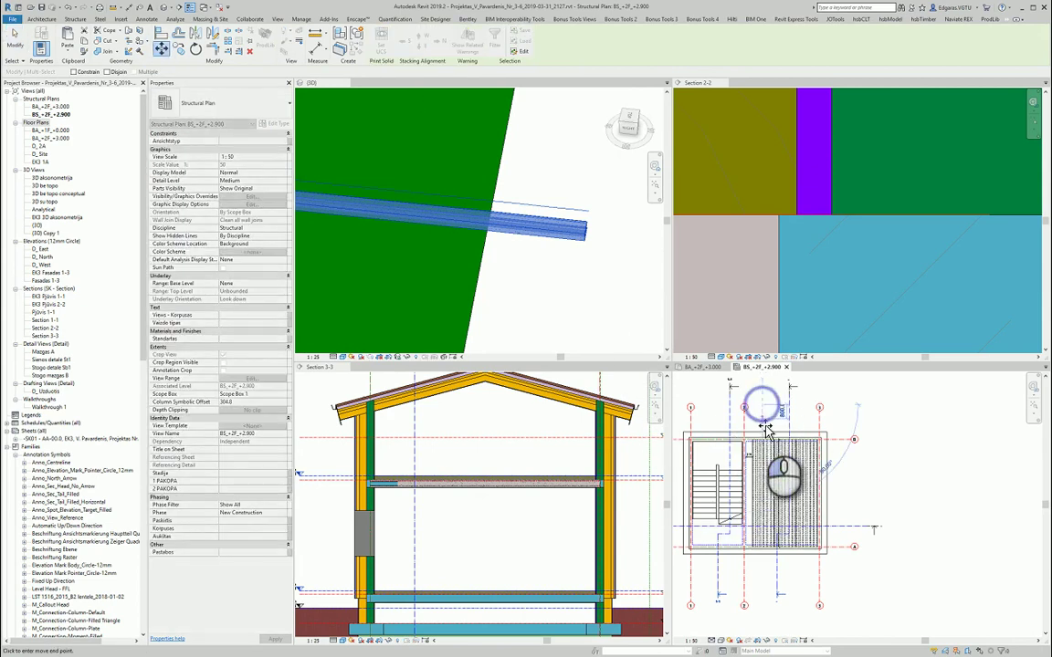
pyautogui.click(765, 471)
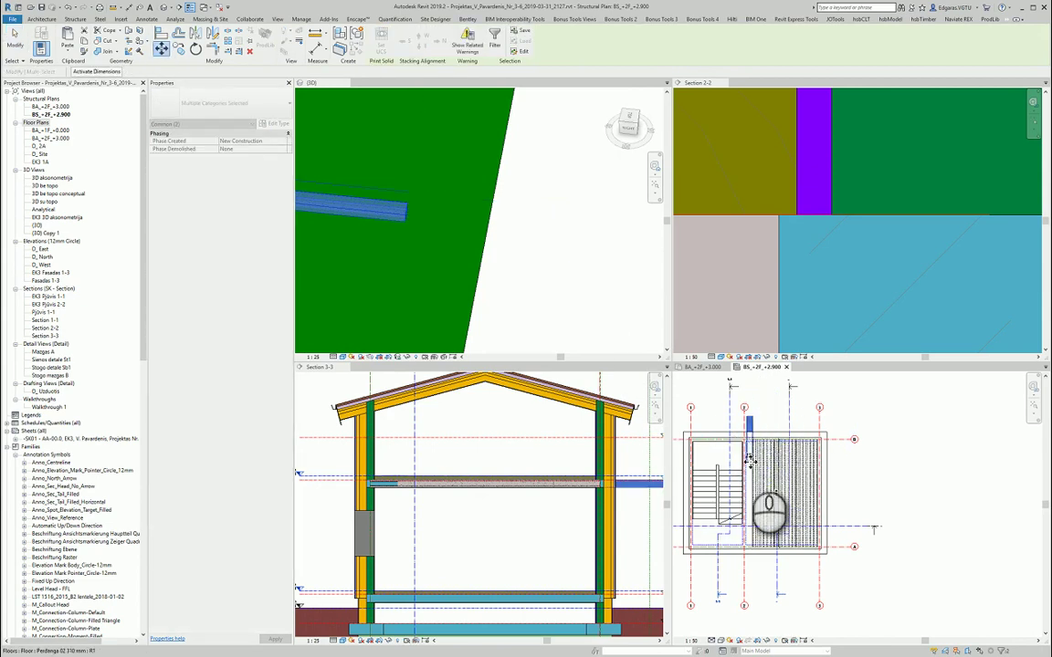
# Step: Move the cut slab and its opening from the slab's end point to the bearing line at grid A, filling the stair gap
pyautogui.scroll(4, 750, 491)
pyautogui.scroll(-5, 770, 461)
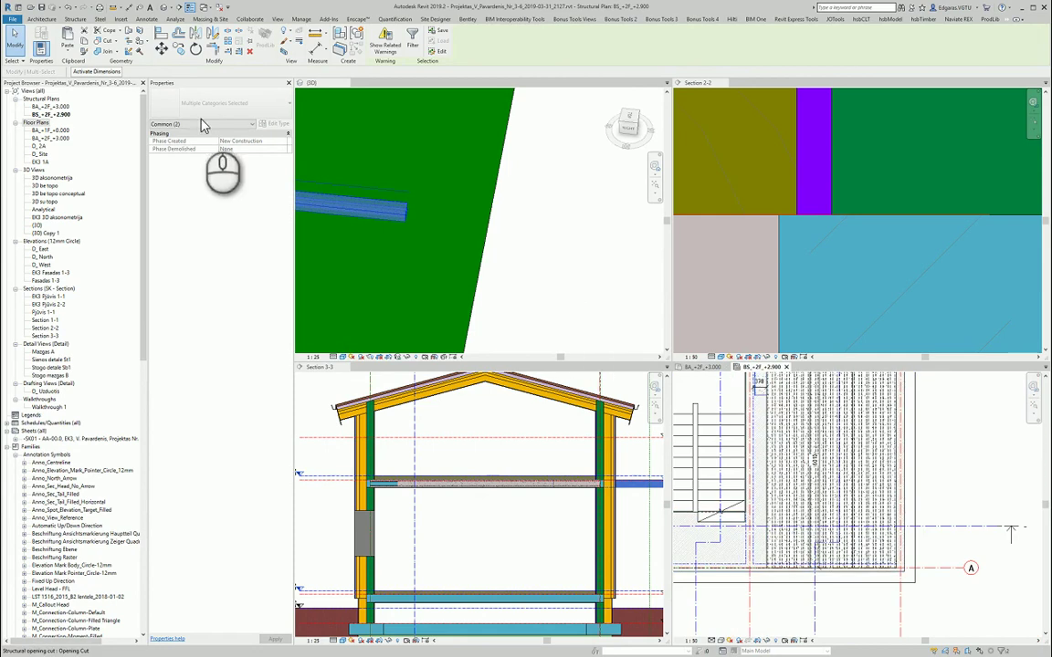
pyautogui.click(160, 49)
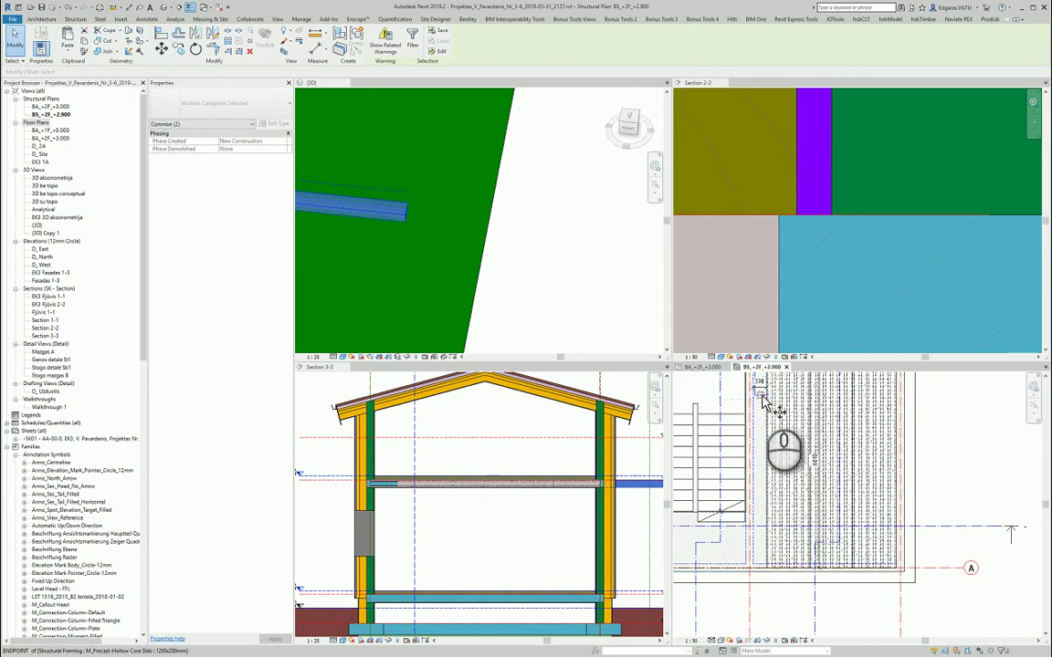
pyautogui.click(761, 395)
pyautogui.scroll(4, 762, 573)
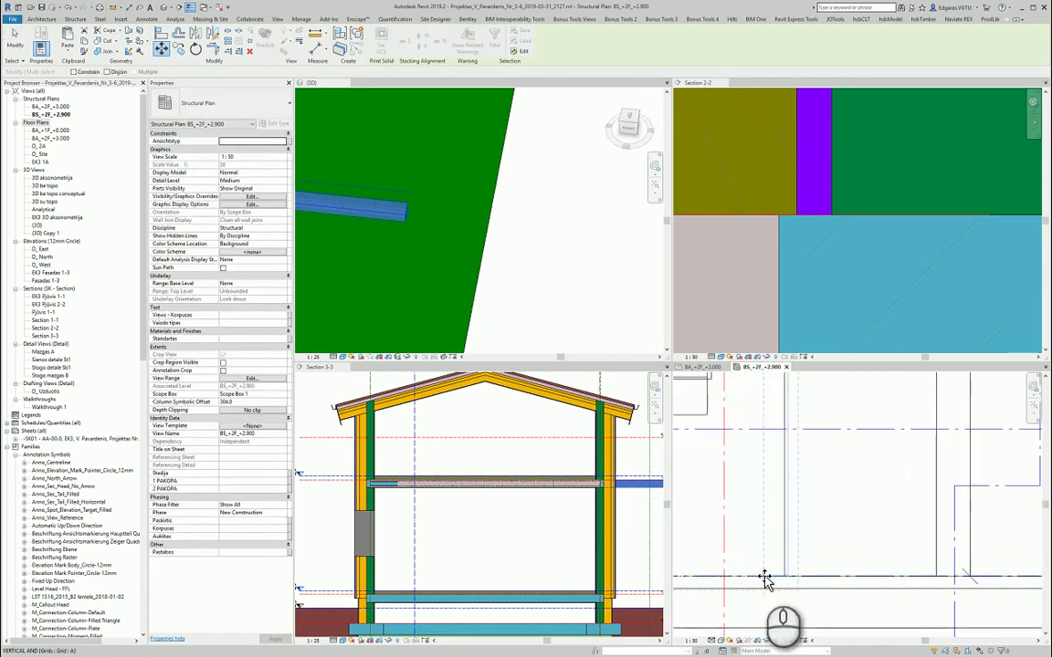
pyautogui.scroll(3, 764, 577)
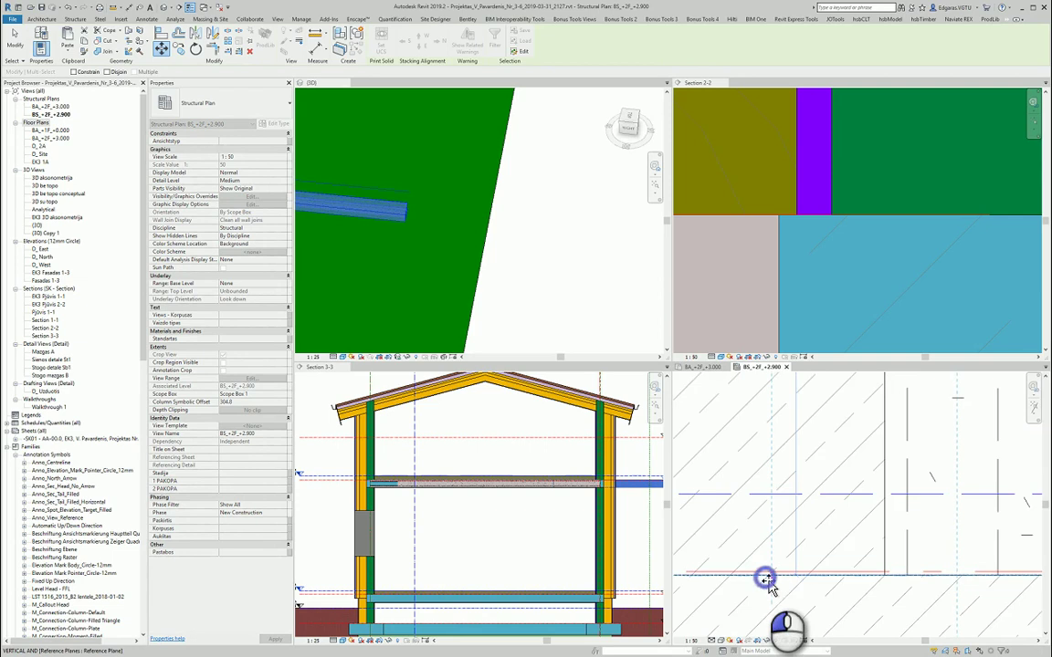
pyautogui.scroll(-5, 787, 534)
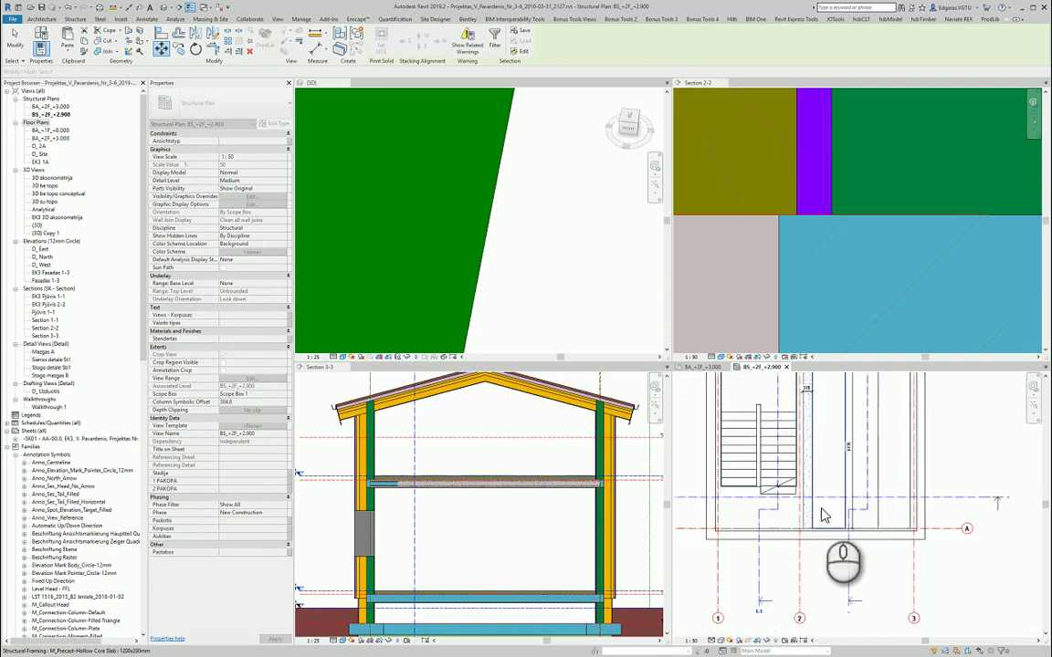
pyautogui.click(831, 585)
pyautogui.moveTo(831, 449); pyautogui.dragTo(825, 514, button='middle')
pyautogui.press('Escape')
# Step: Delete the gap width dimension beside the stair
pyautogui.scroll(2, 813, 462)
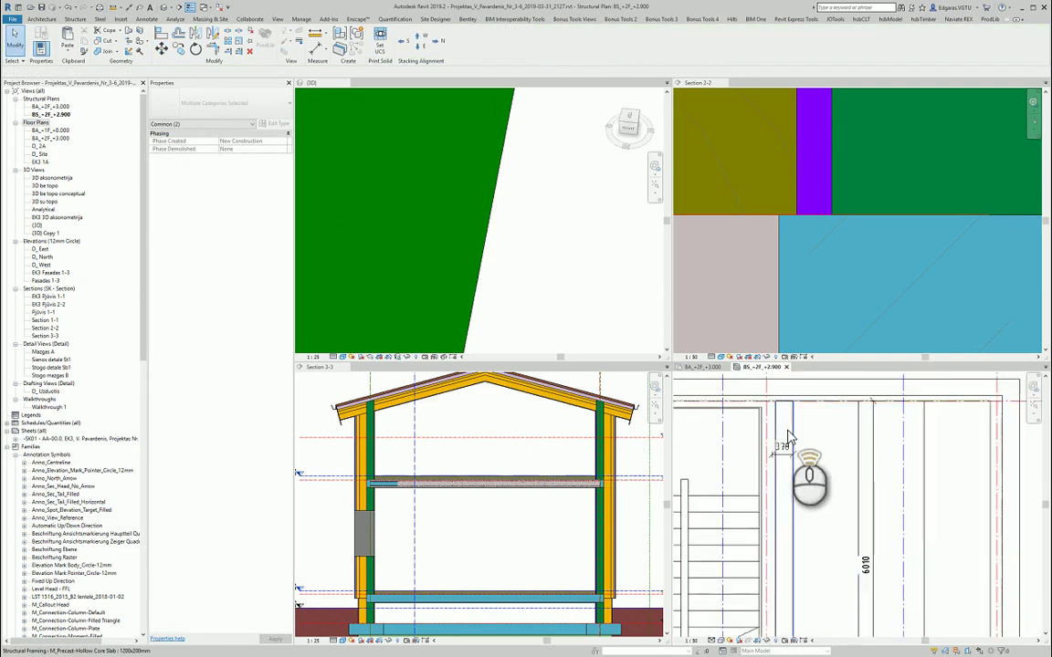
pyautogui.scroll(3, 788, 436)
pyautogui.click(775, 480)
pyautogui.press('Delete')
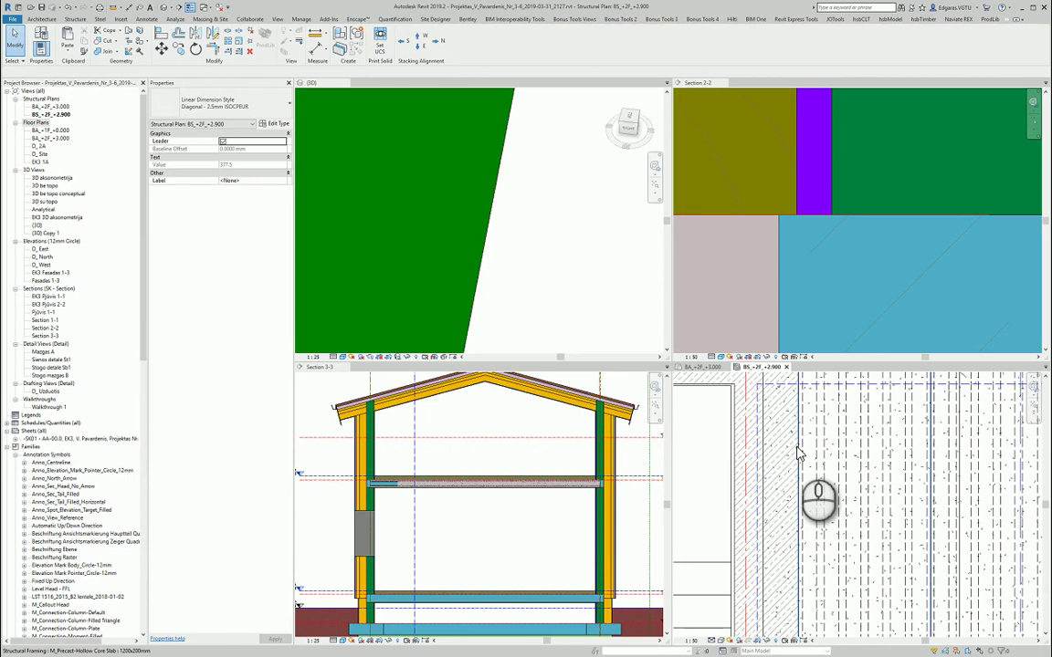
pyautogui.press('Escape')
# Step: Join the floor with the cut hollow core slab beside the stair, using multiple join
pyautogui.click(104, 52)
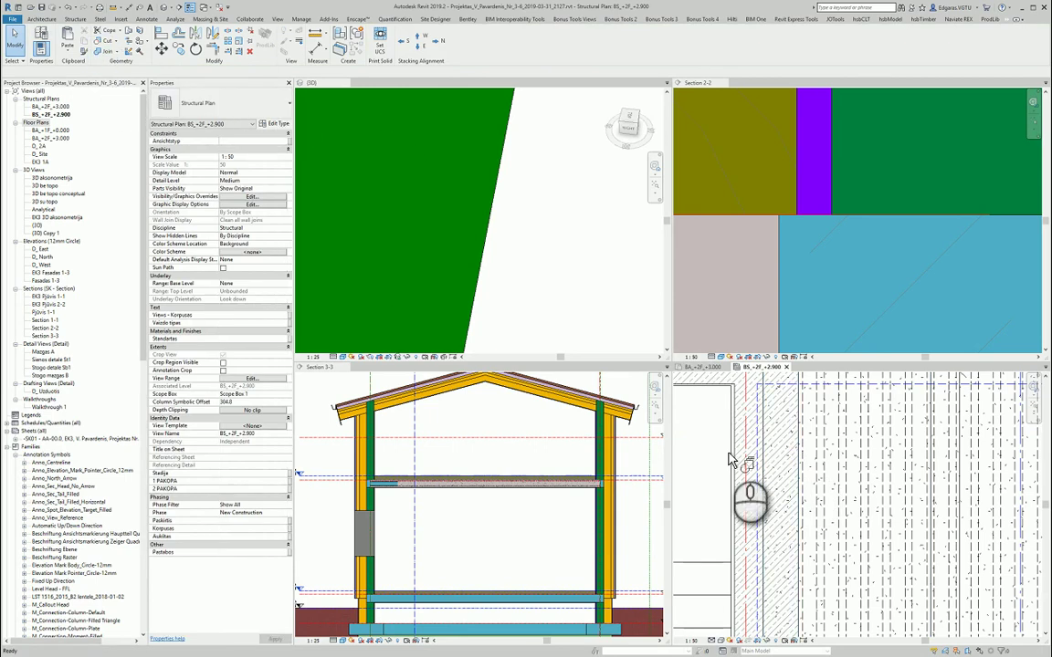
pyautogui.click(779, 495)
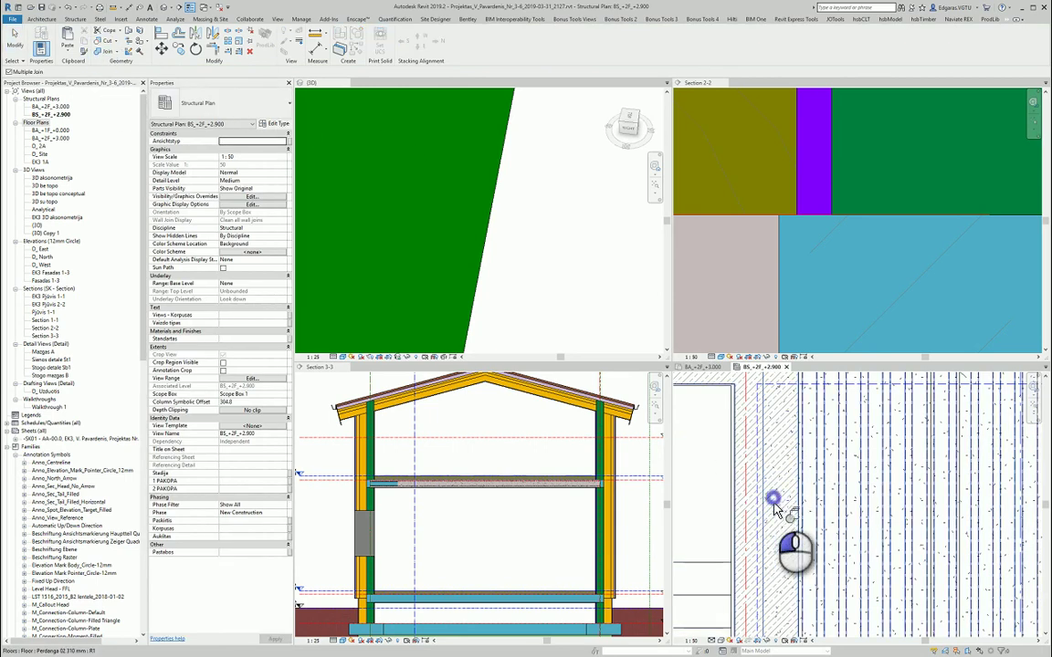
pyautogui.scroll(5, 795, 511)
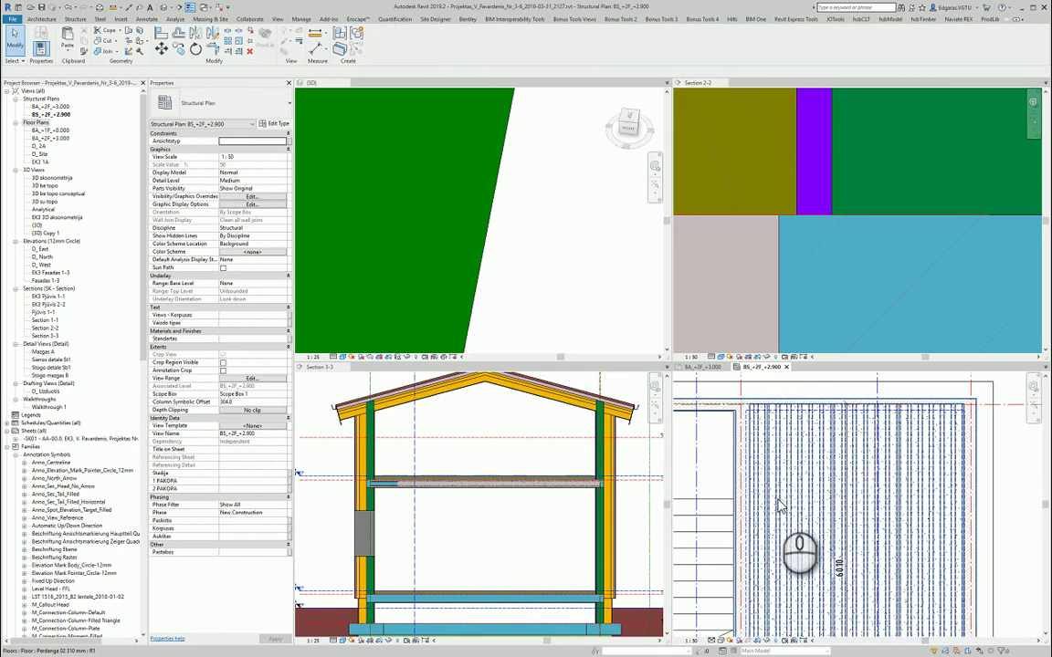
pyautogui.scroll(3, 835, 522)
# Step: Delete the length dimension drawn along the hollow core slabs in the structural plan
pyautogui.scroll(-4, 822, 520)
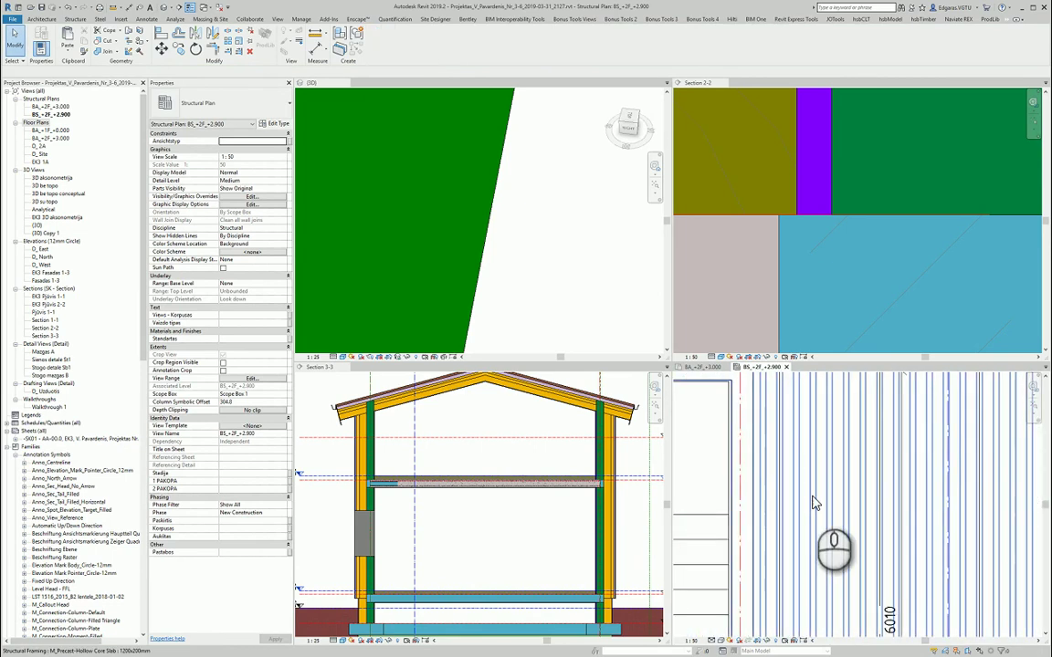
pyautogui.scroll(-3, 799, 456)
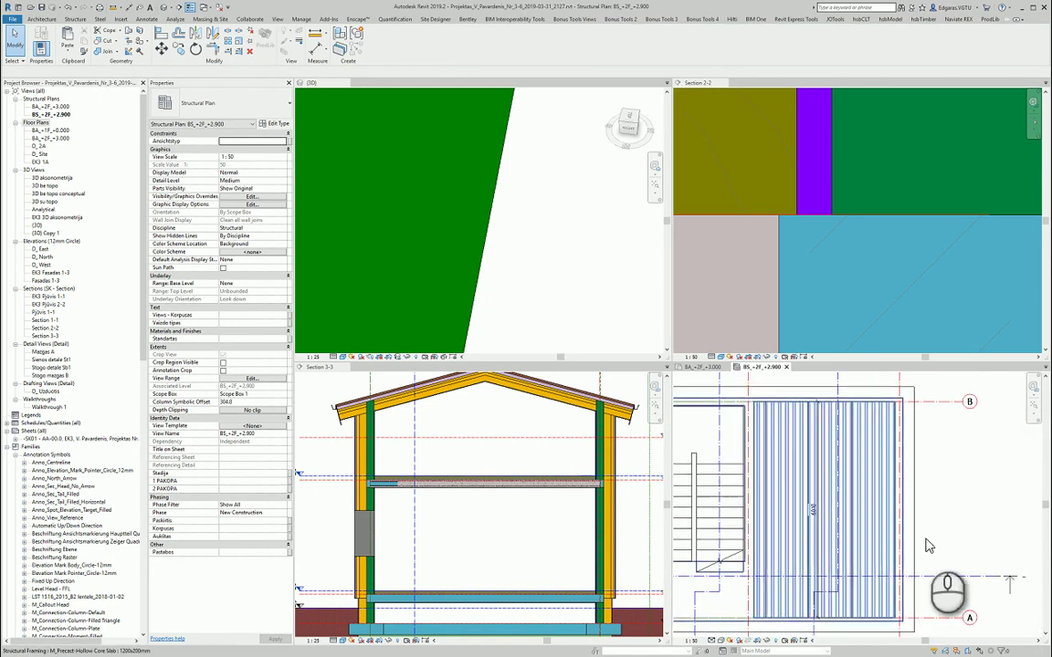
pyautogui.click(747, 505)
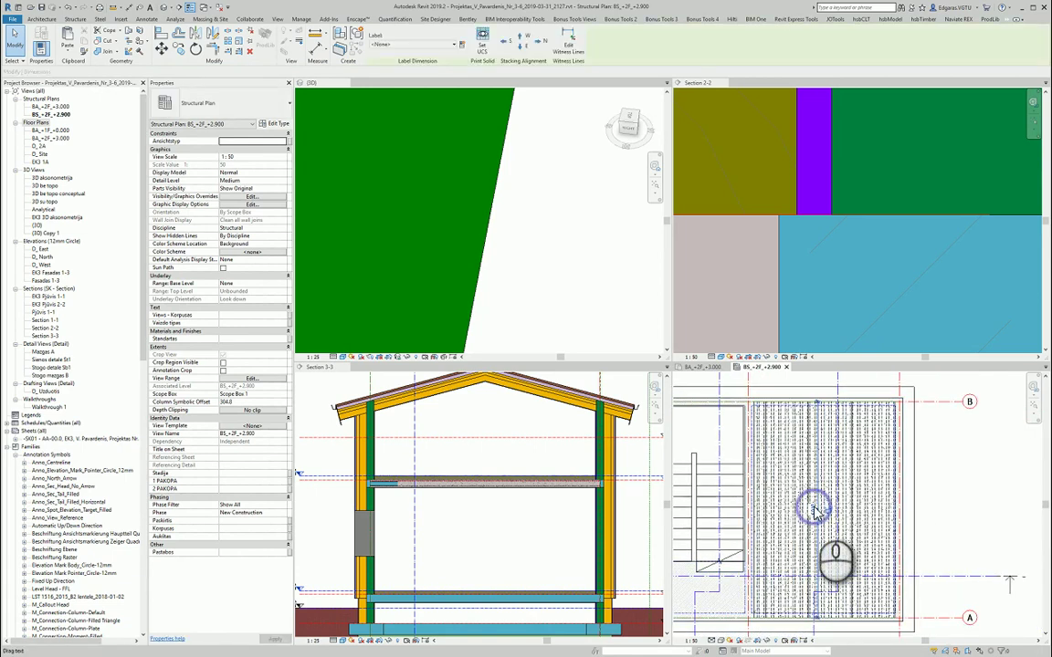
pyautogui.click(940, 573)
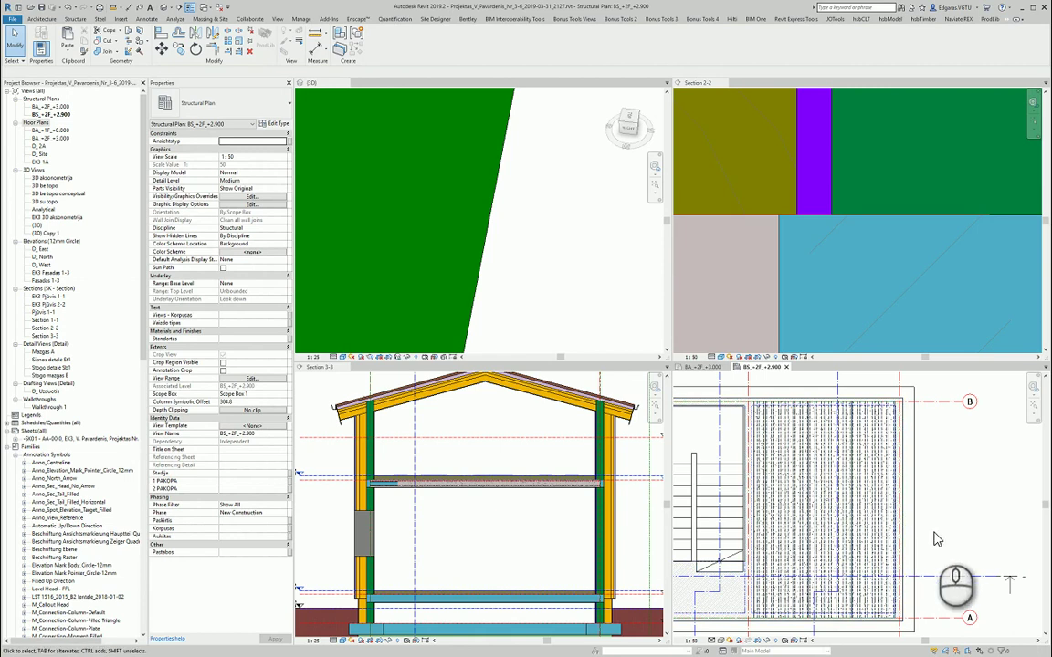
pyautogui.moveTo(940, 535); pyautogui.dragTo(964, 524, button='middle')
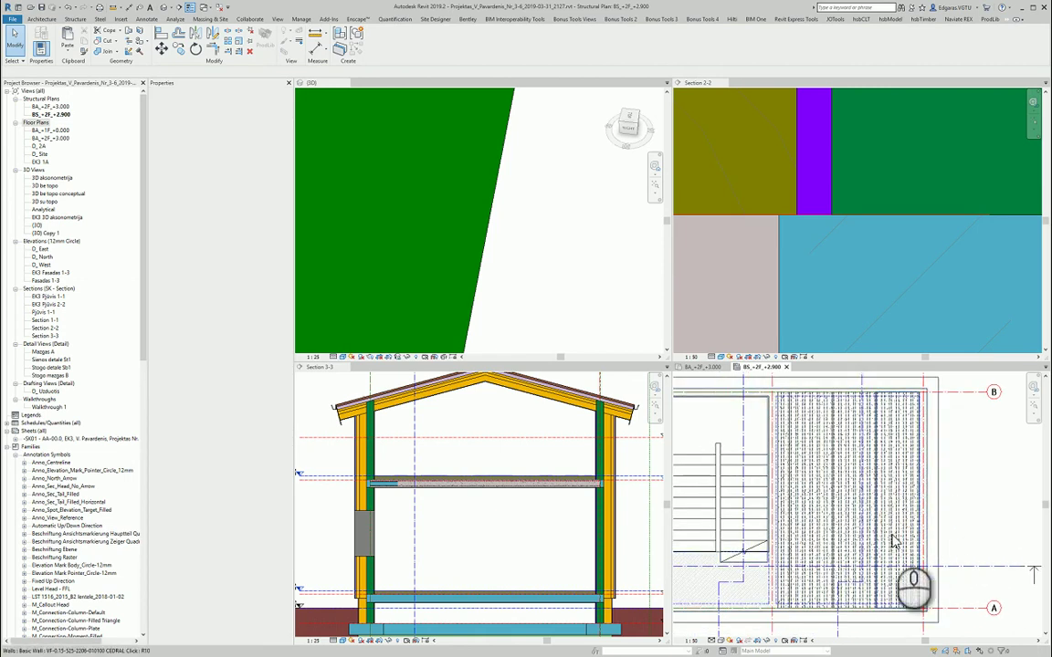
# Step: Review the Structural Framing subcategories, including Hidden Lines, in the structural plan's visibility/graphic overrides
pyautogui.scroll(-2, 918, 534)
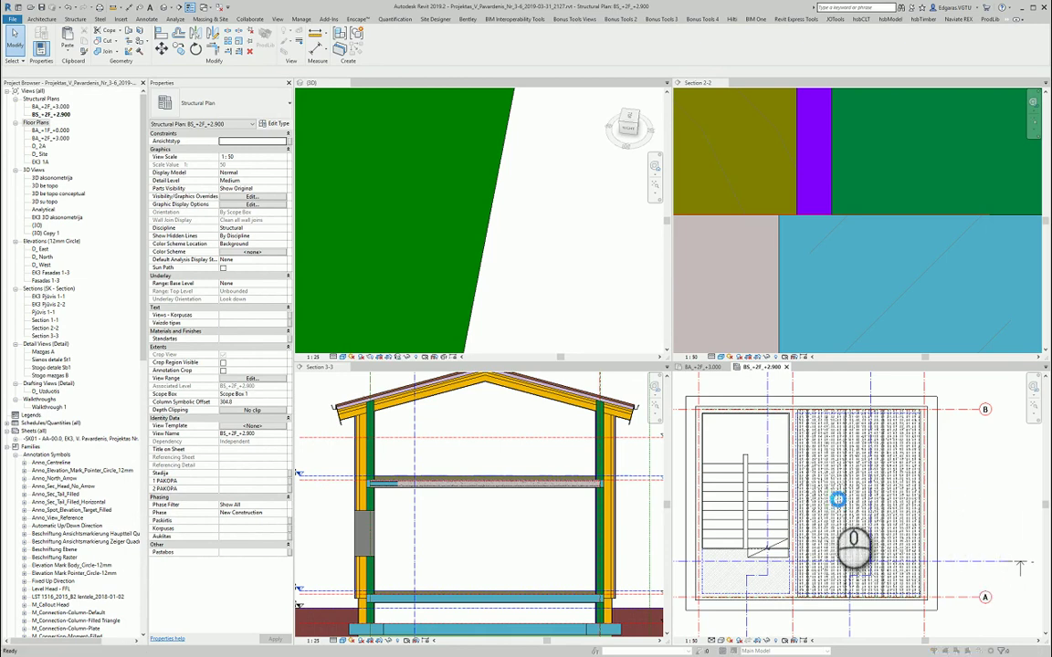
pyautogui.scroll(-10, 585, 359)
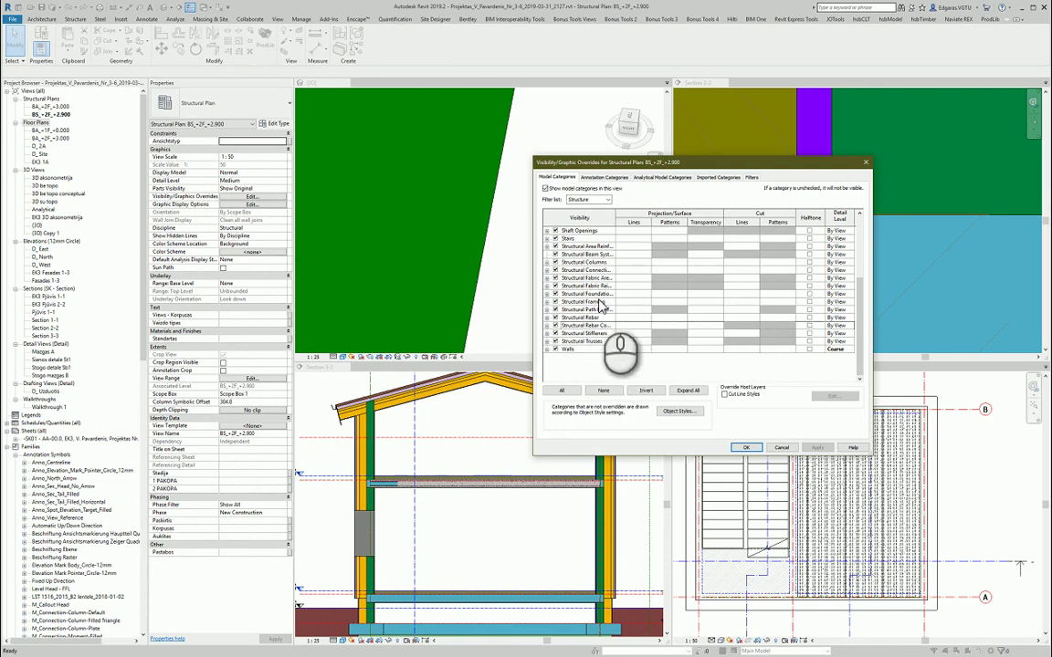
pyautogui.scroll(1, 600, 307)
pyautogui.click(808, 326)
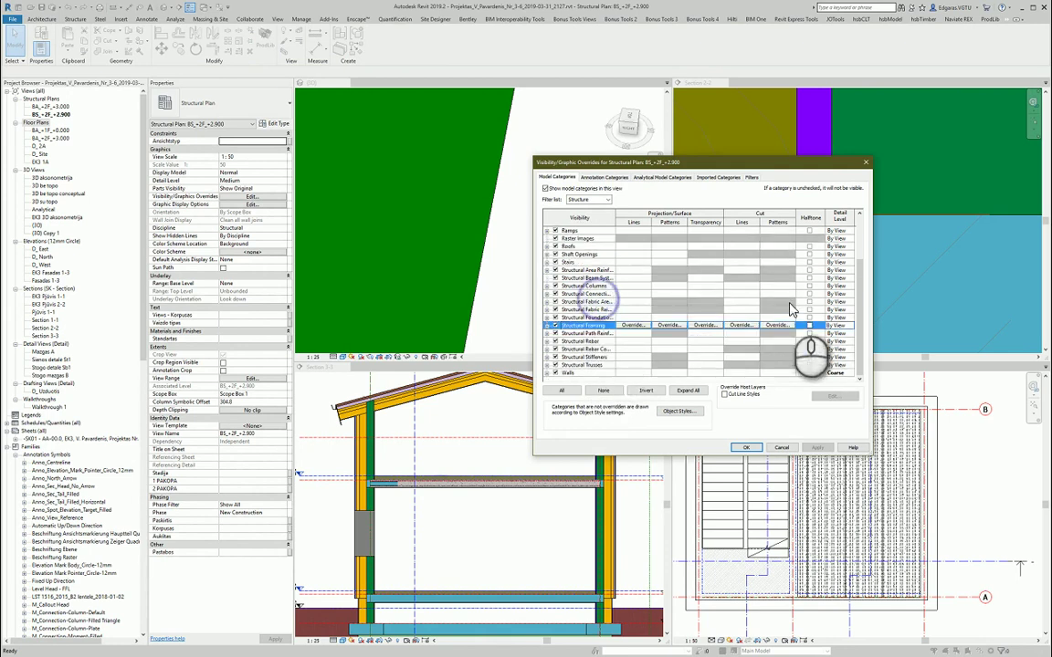
pyautogui.click(848, 328)
pyautogui.click(543, 335)
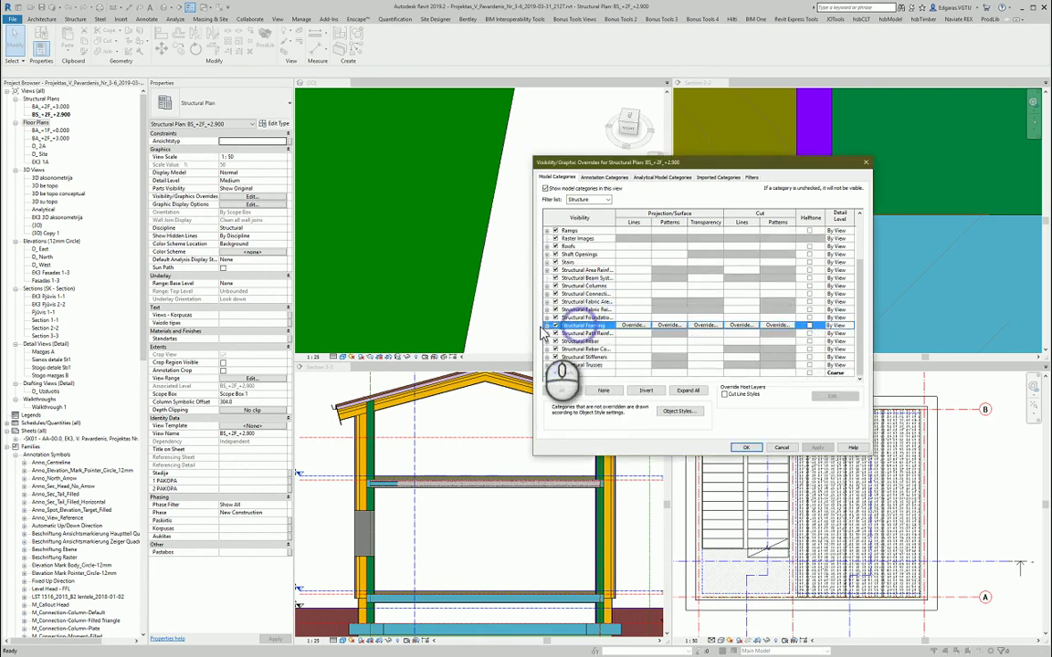
pyautogui.click(547, 326)
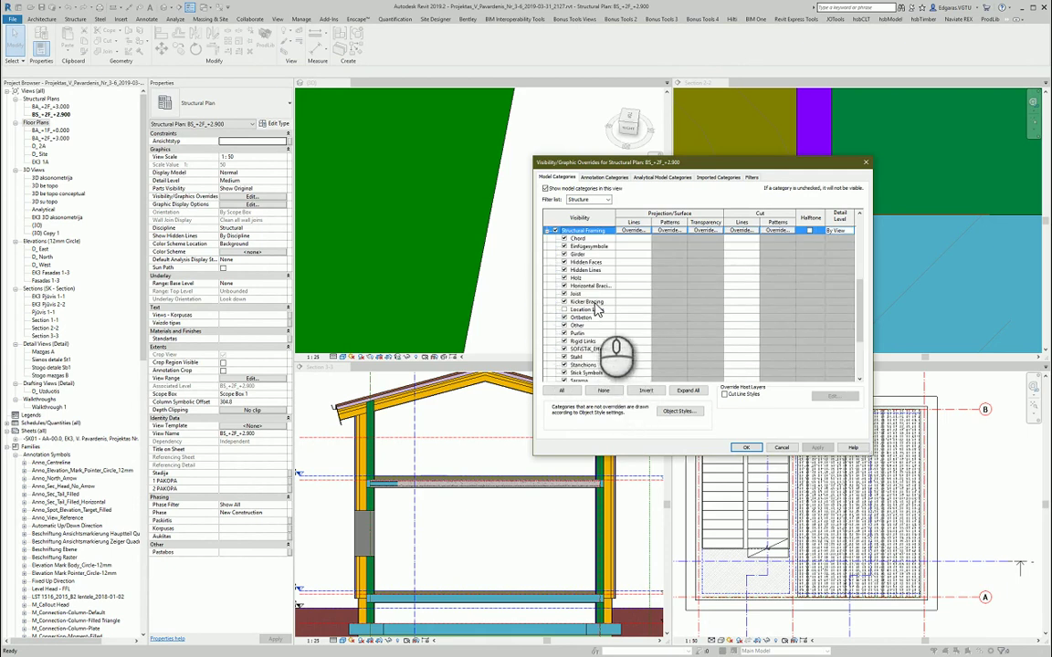
pyautogui.click(595, 271)
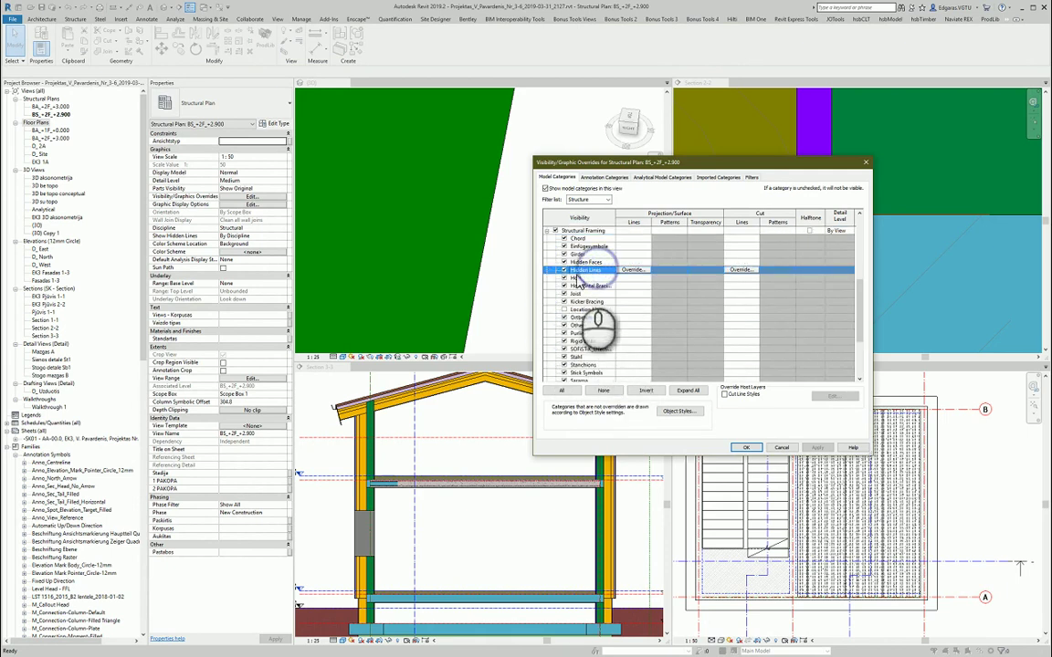
pyautogui.click(746, 448)
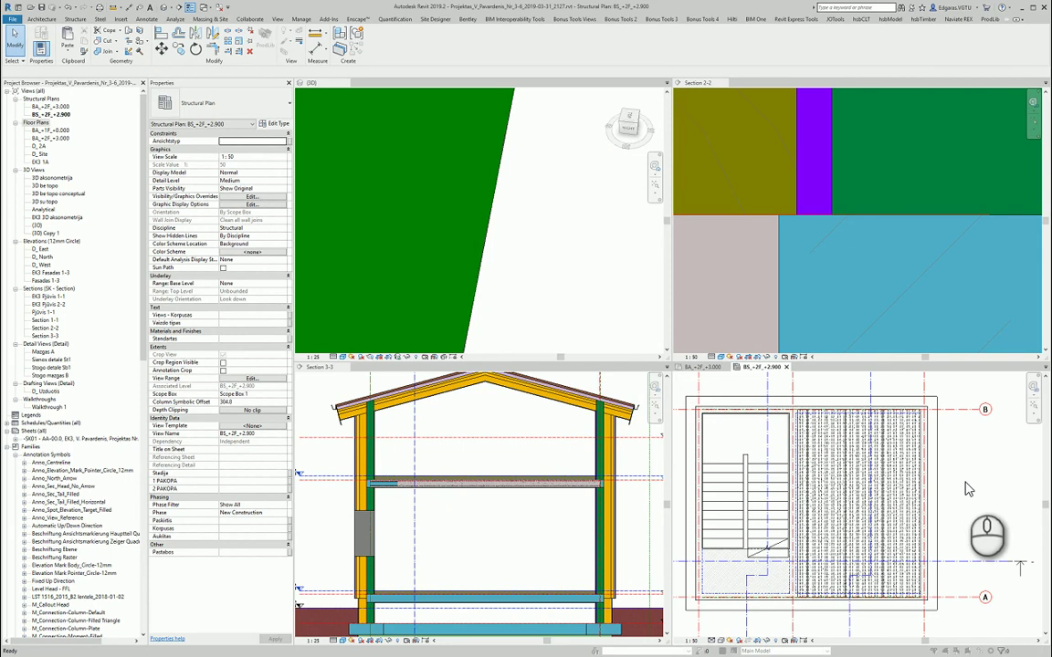
# Step: Turn off the Hidden Lines subcategory of Floors in the structural plan's visibility/graphic overrides
pyautogui.press('v')
pyautogui.press('v')
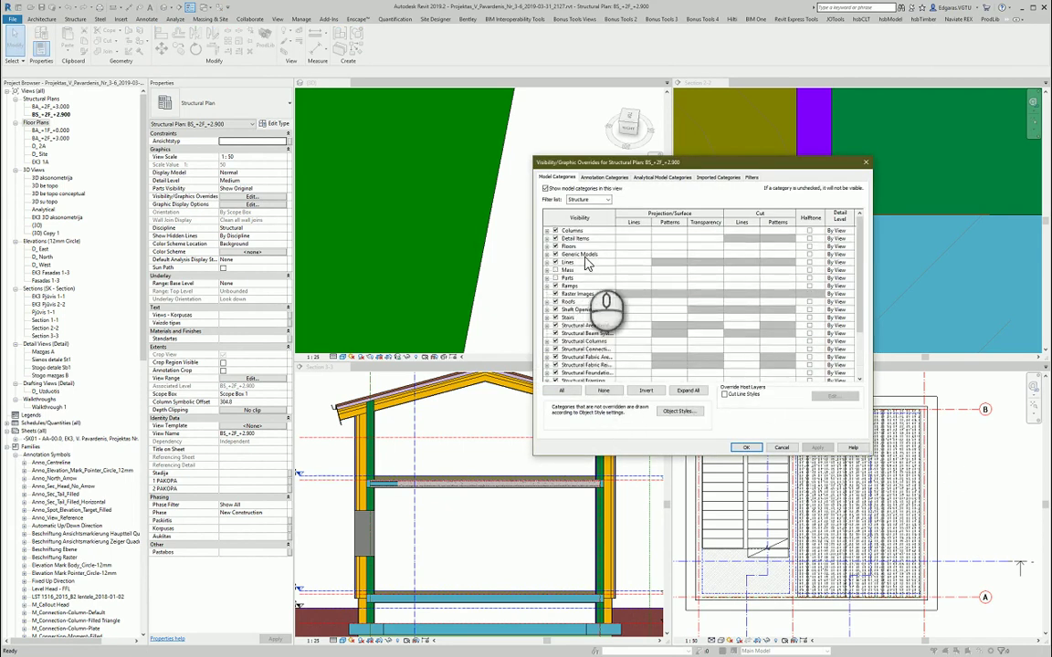
pyautogui.click(547, 246)
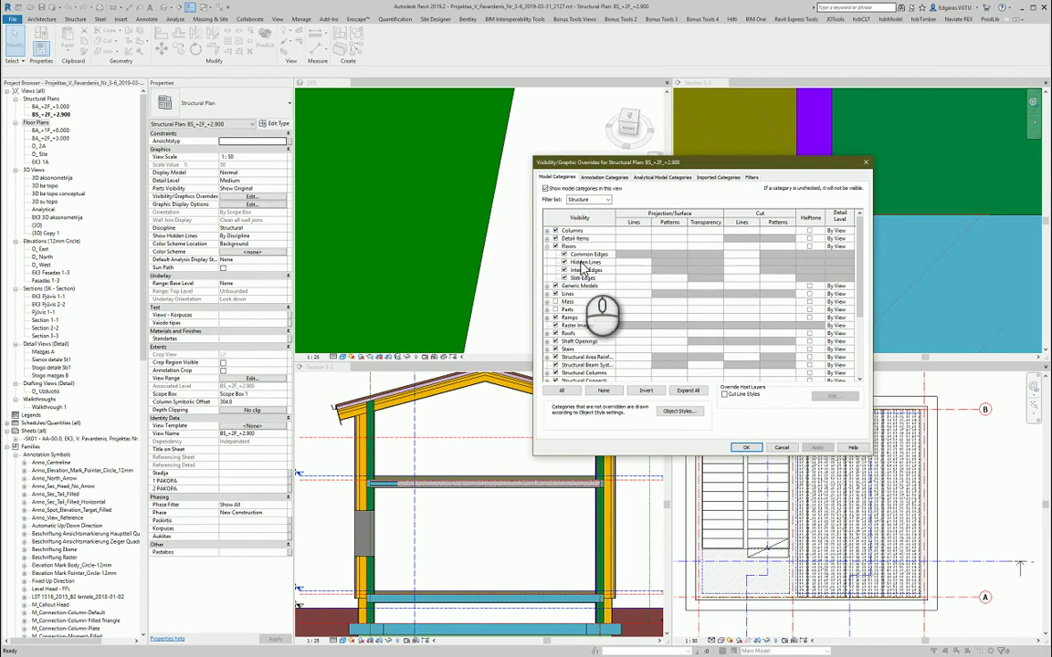
pyautogui.click(581, 264)
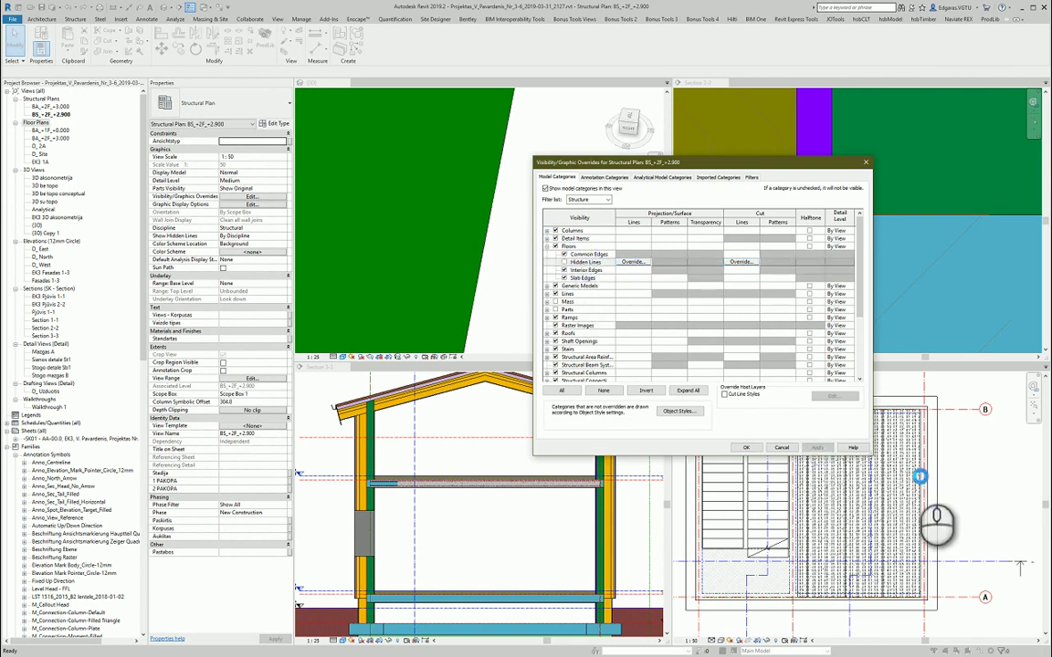
pyautogui.click(919, 476)
pyautogui.click(745, 447)
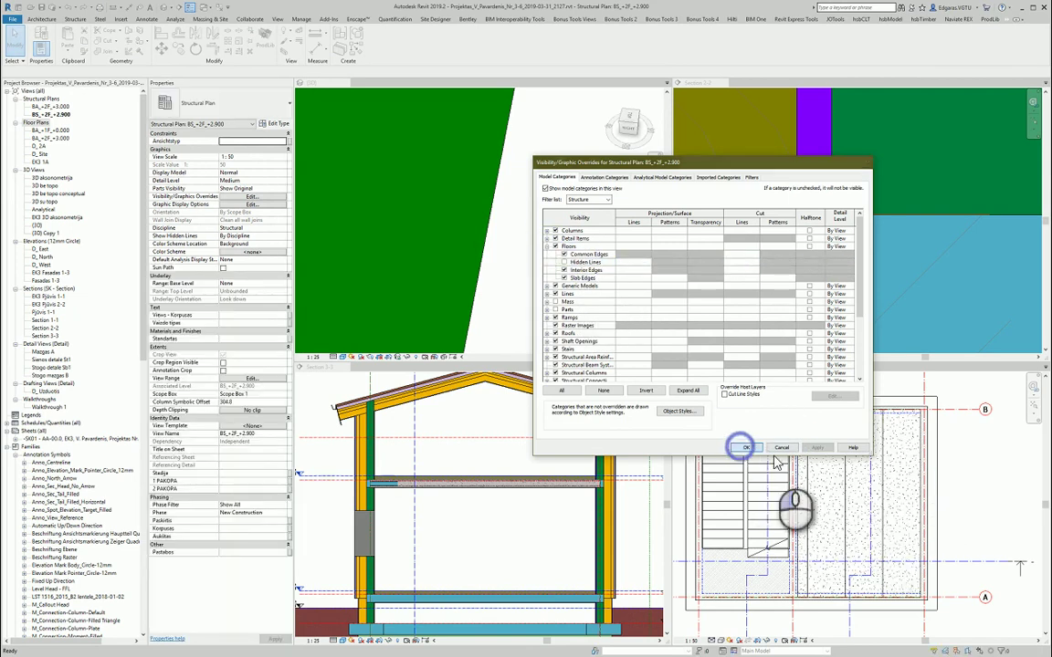
# Step: Add an aligned dimension string across the hollow core slab widths, tied to grids 2 and 3
pyautogui.moveTo(977, 525); pyautogui.dragTo(961, 518, button='middle')
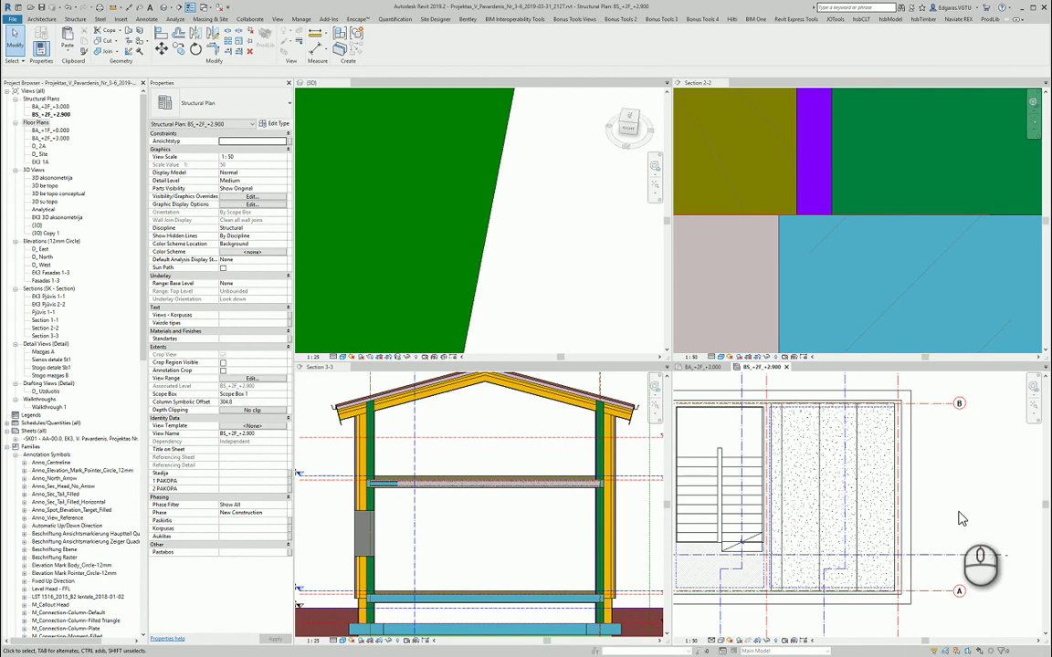
pyautogui.press('d')
pyautogui.press('i')
pyautogui.scroll(3, 757, 522)
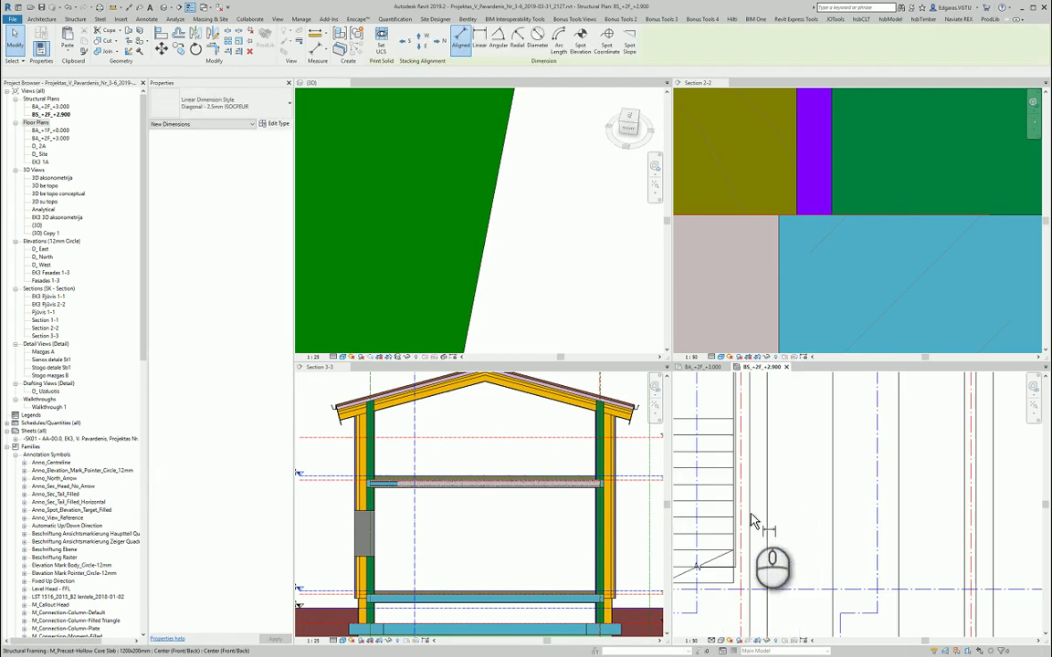
pyautogui.click(767, 518)
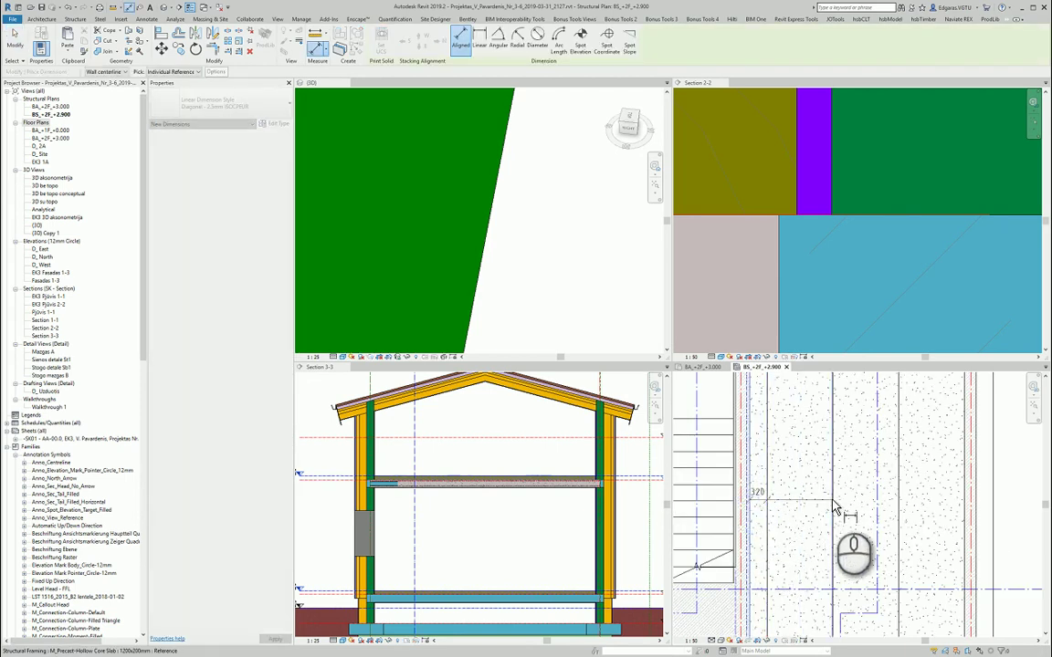
pyautogui.click(831, 499)
pyautogui.click(899, 490)
pyautogui.click(964, 482)
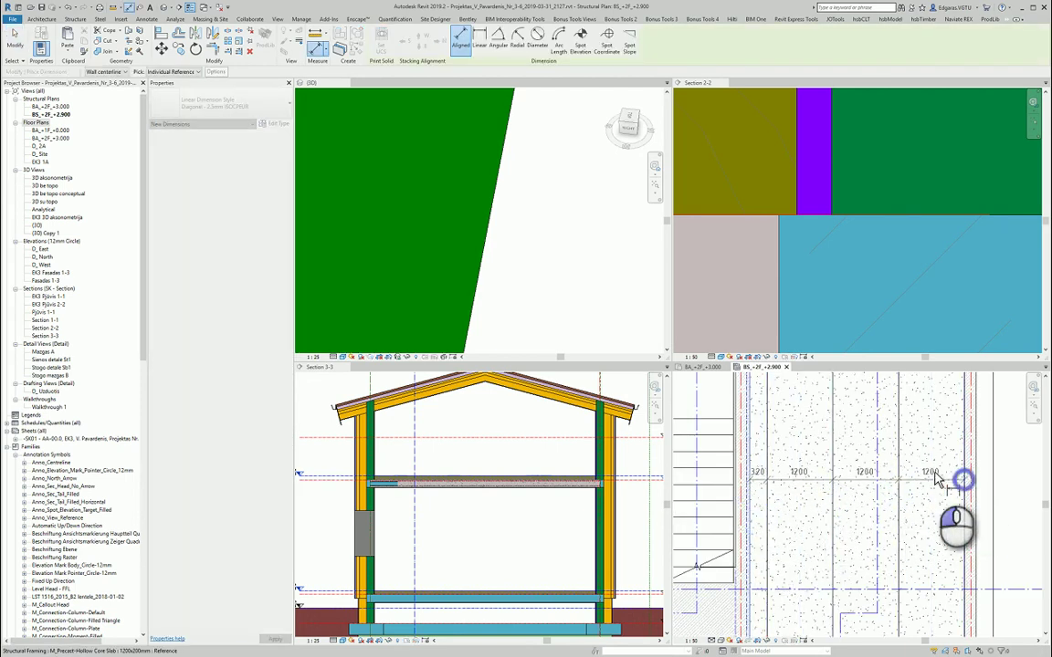
pyautogui.scroll(-3, 892, 461)
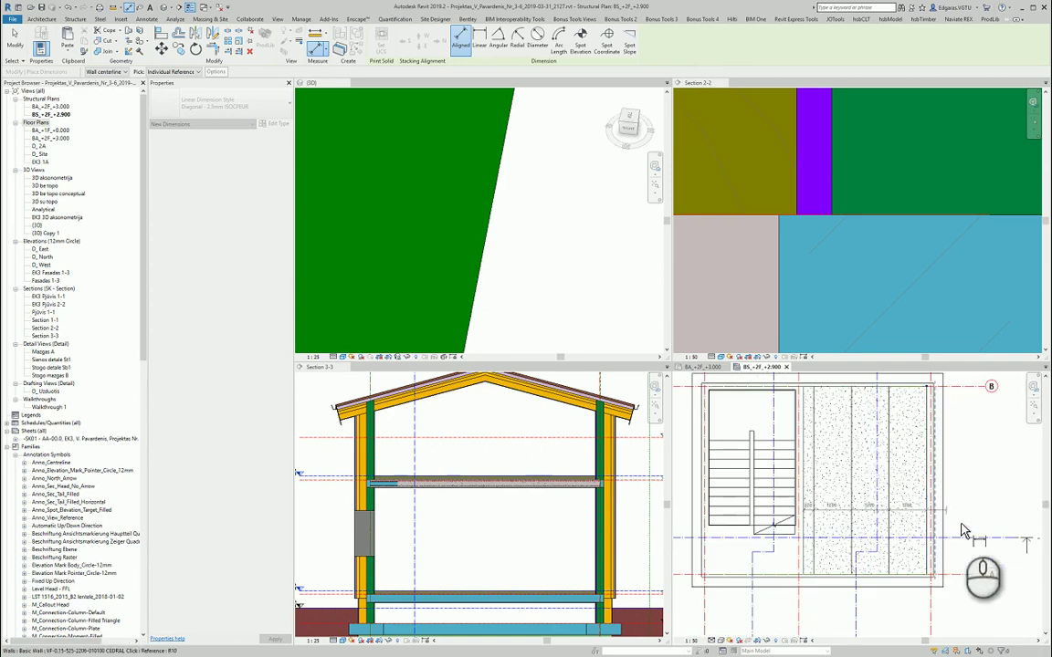
pyautogui.click(932, 613)
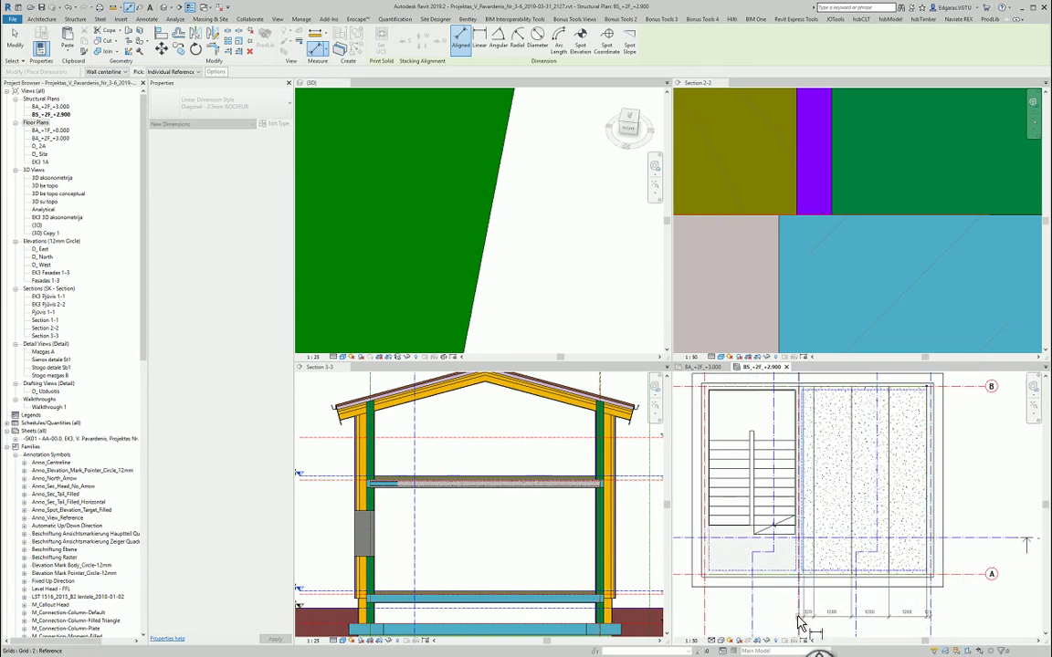
# Step: Move the overlapping end texts of the slab width dimension string outward, clear of the neighbouring values
pyautogui.scroll(5, 936, 463)
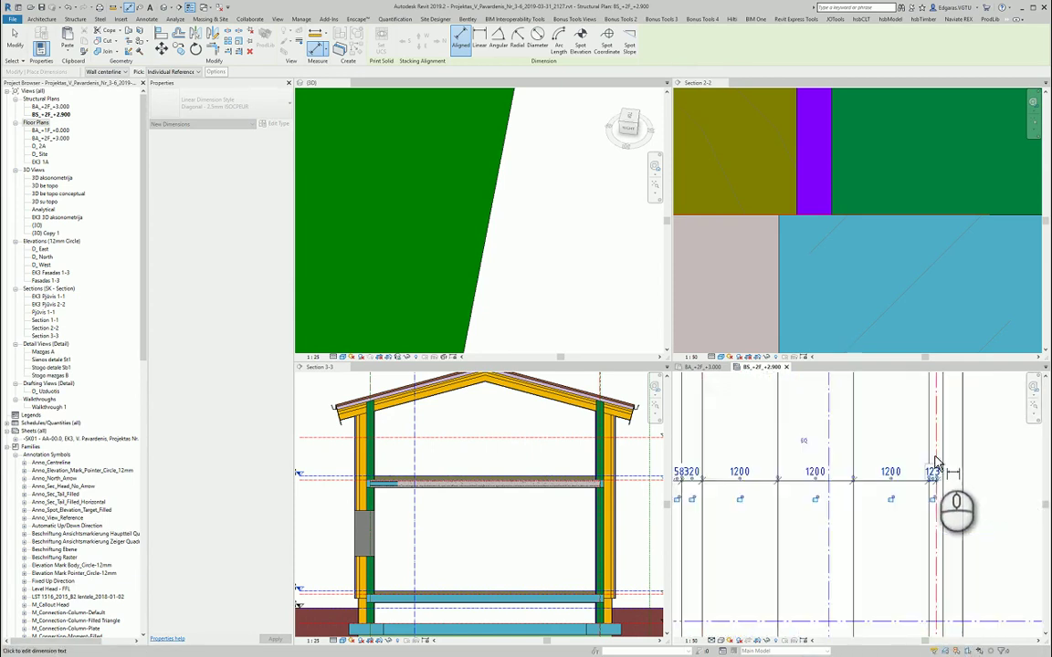
pyautogui.scroll(2, 936, 463)
pyautogui.moveTo(929, 493); pyautogui.dragTo(979, 493)
pyautogui.scroll(-4, 988, 496)
pyautogui.scroll(6, 800, 490)
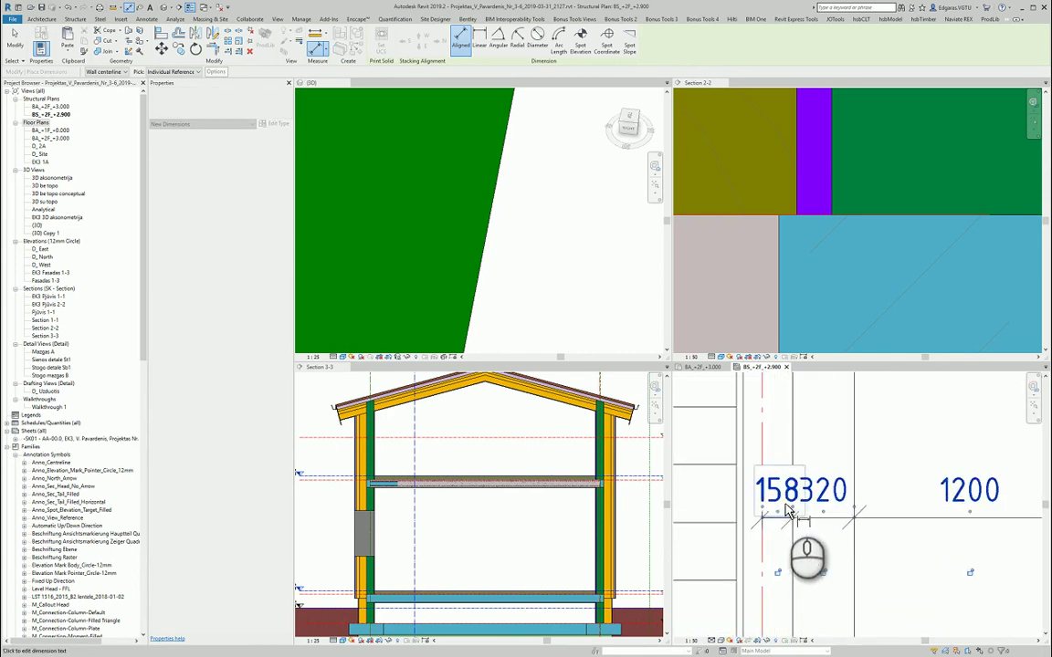
pyautogui.moveTo(778, 518); pyautogui.dragTo(692, 520)
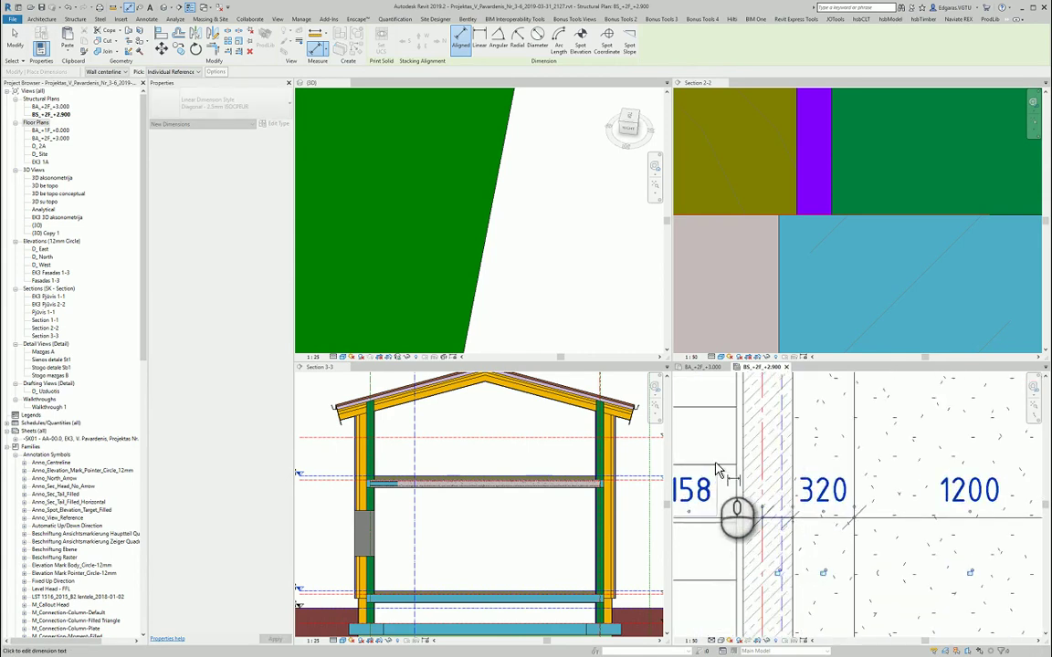
# Step: Add an aligned dimension string along the slab length, including the end offsets to grids A and B
pyautogui.scroll(-5, 867, 421)
pyautogui.scroll(5, 815, 570)
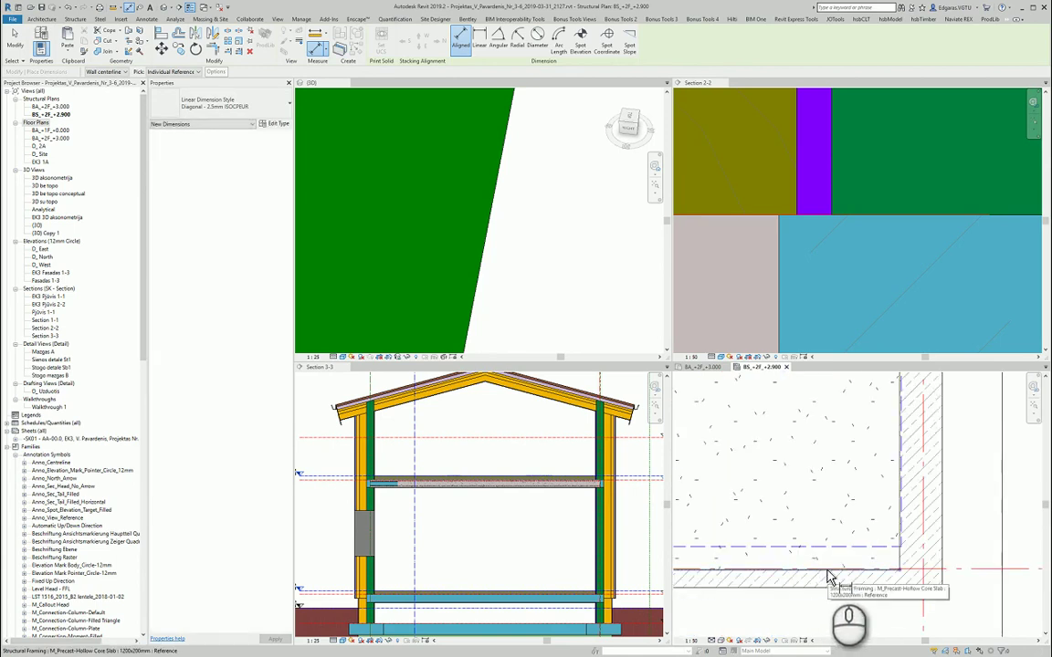
pyautogui.click(827, 571)
pyautogui.scroll(-5, 827, 572)
pyautogui.moveTo(828, 438); pyautogui.dragTo(827, 572, button='middle')
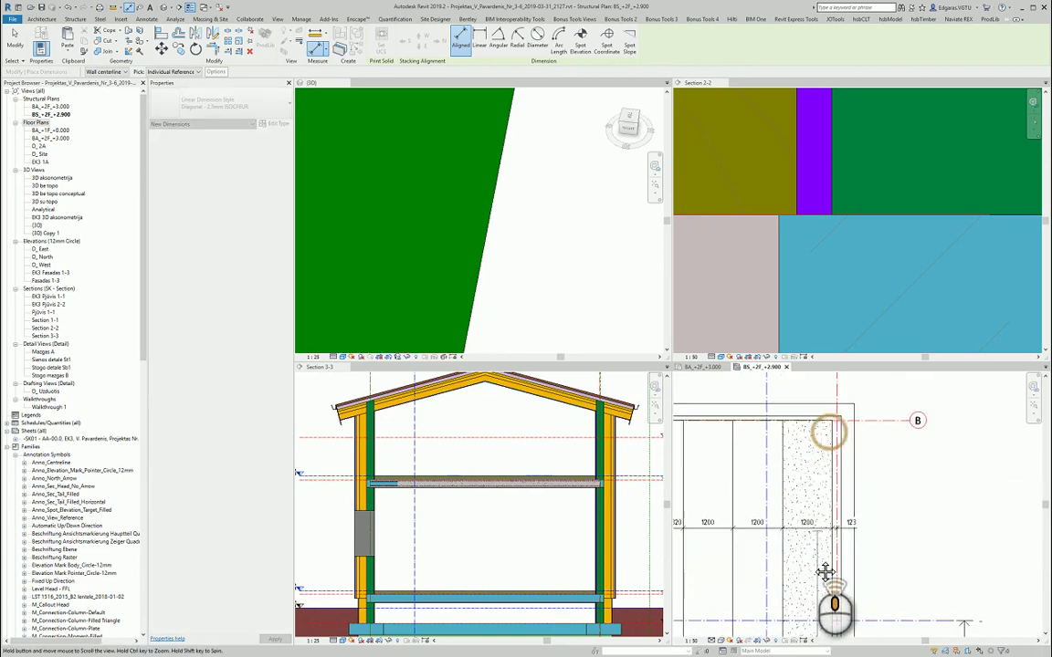
pyautogui.scroll(1, 827, 572)
pyautogui.scroll(2, 819, 449)
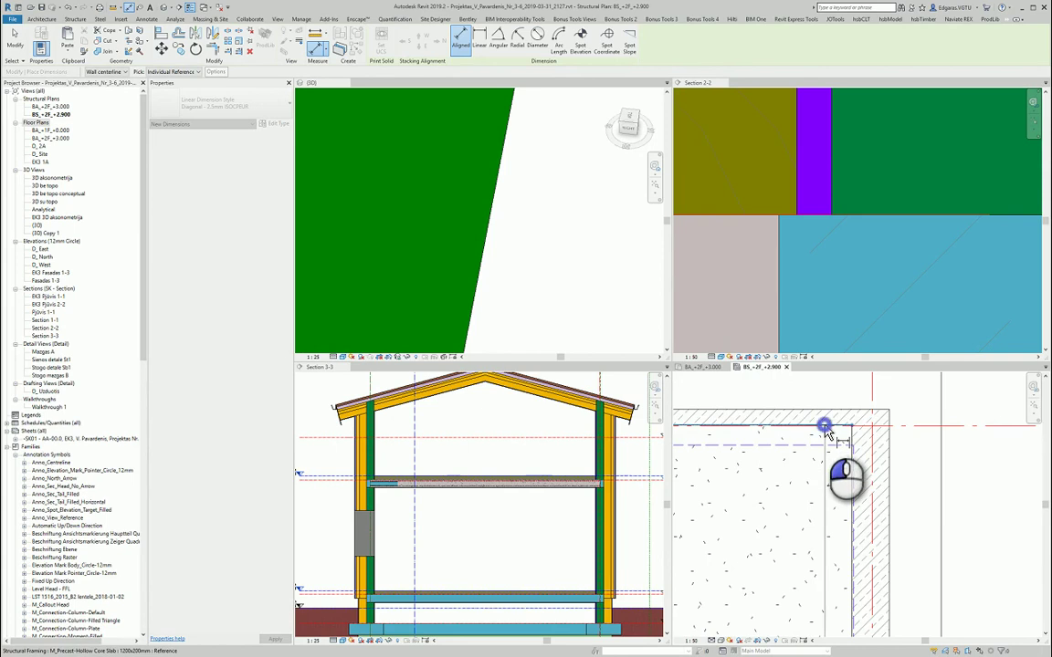
pyautogui.click(824, 426)
pyautogui.scroll(-5, 827, 425)
pyautogui.moveTo(873, 468)
pyautogui.mouseDown(button='middle')
pyautogui.moveTo(883, 479)
pyautogui.moveTo(890, 451)
pyautogui.moveTo(882, 457)
pyautogui.mouseUp(button='middle')
pyautogui.click(881, 583)
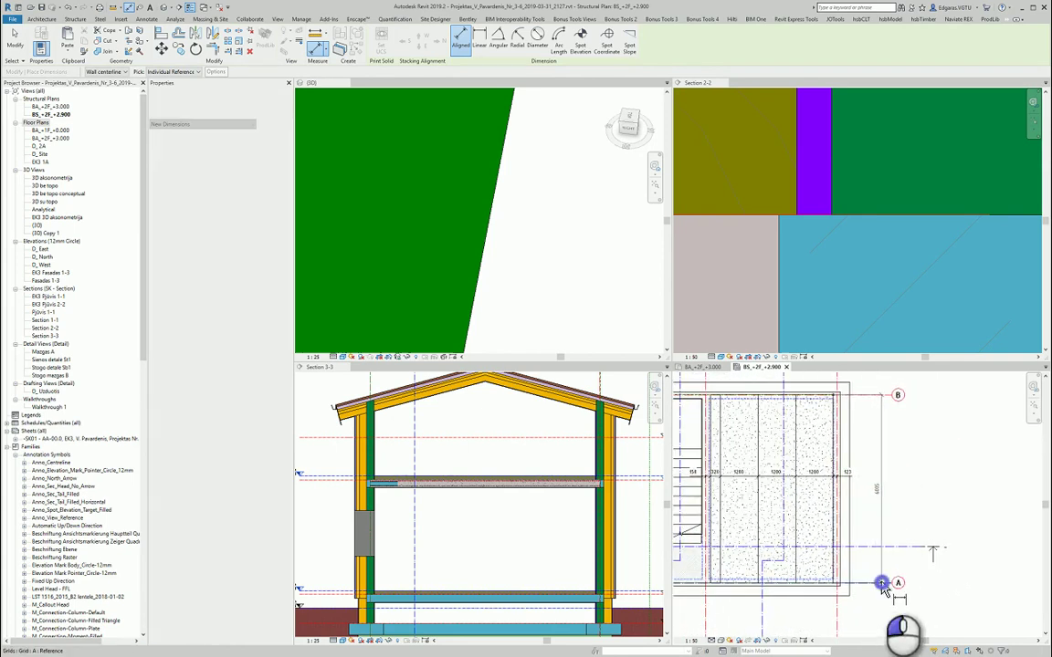
pyautogui.click(882, 396)
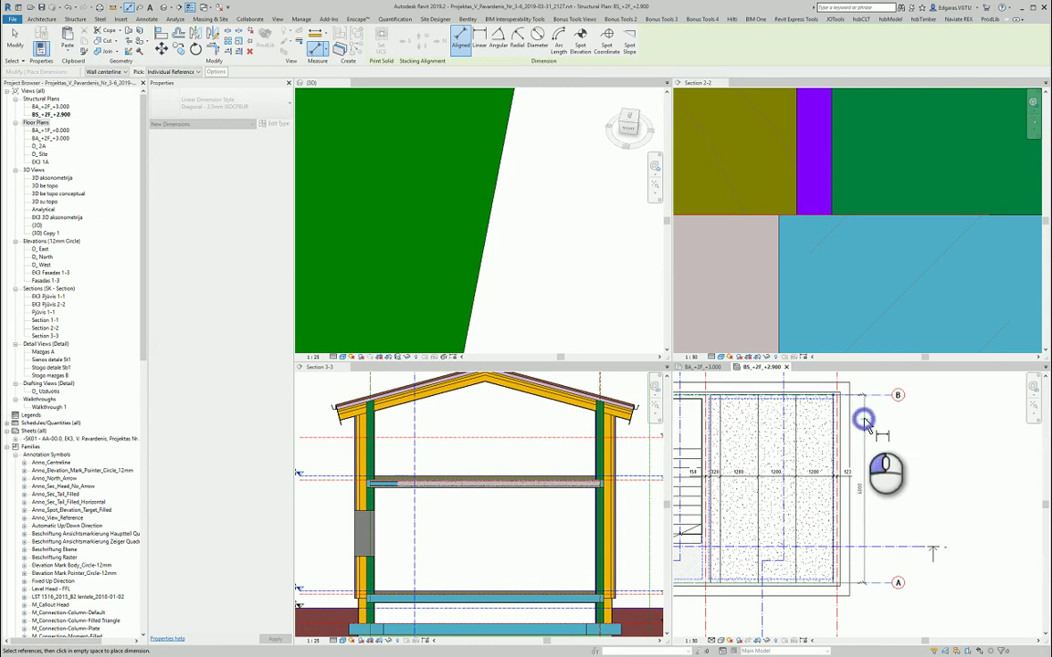
# Step: Move the small end offset texts of the slab length dimension outward at grids A and B, and finish dimensioning
pyautogui.scroll(5, 868, 411)
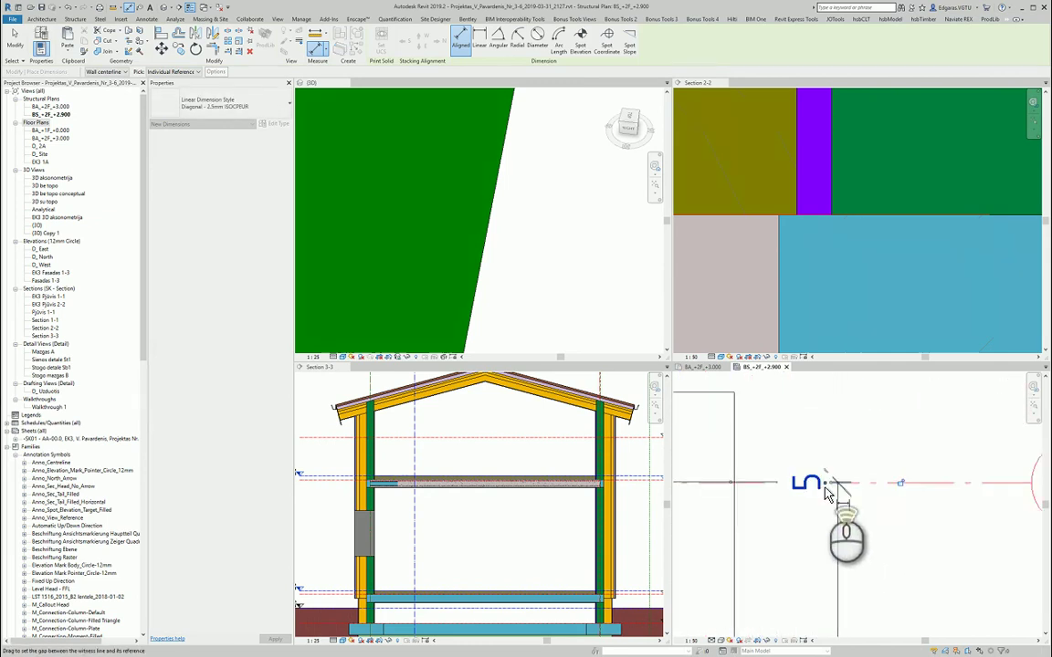
pyautogui.scroll(4, 826, 493)
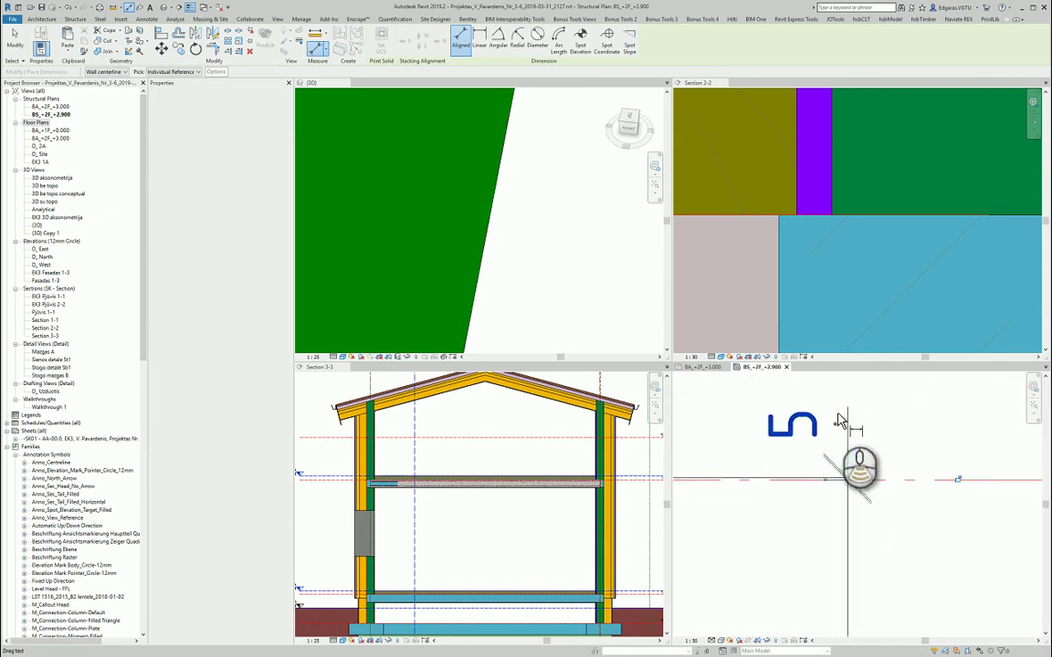
pyautogui.scroll(-4, 840, 421)
pyautogui.scroll(3, 855, 537)
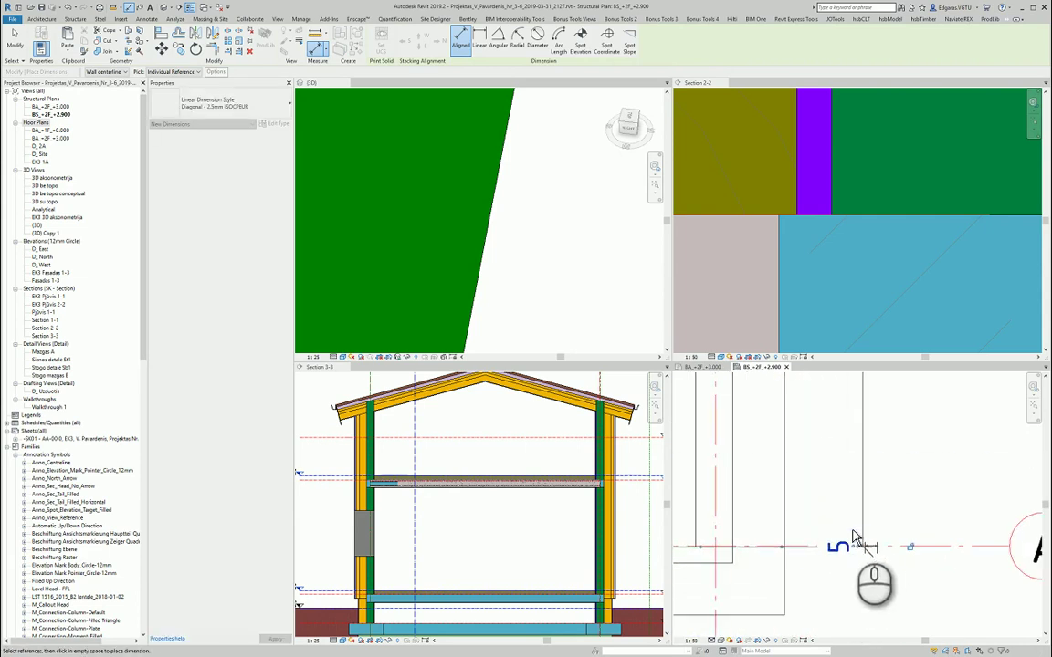
pyautogui.scroll(2, 861, 550)
pyautogui.moveTo(851, 541); pyautogui.dragTo(853, 572)
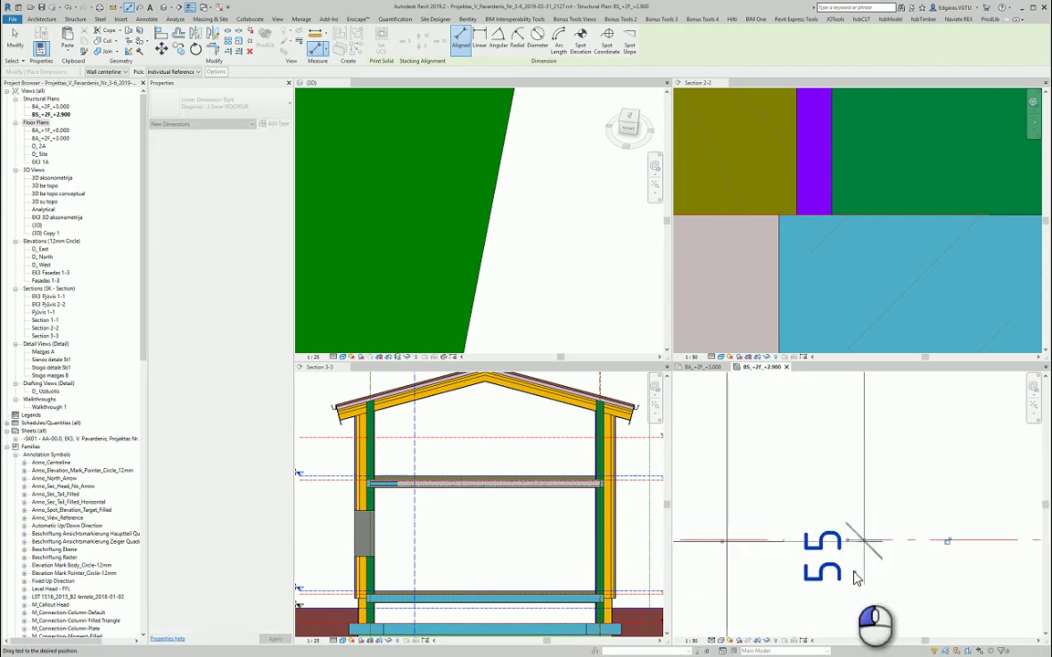
pyautogui.click(852, 575)
pyautogui.scroll(-5, 852, 575)
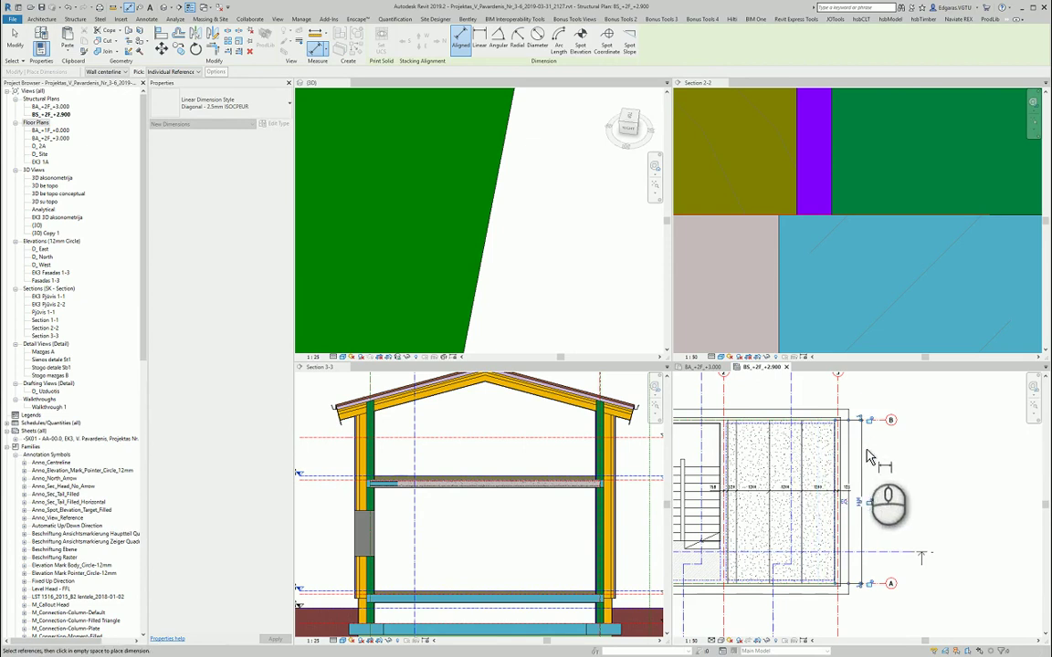
pyautogui.scroll(4, 888, 466)
pyautogui.press('Escape')
pyautogui.press('Escape')
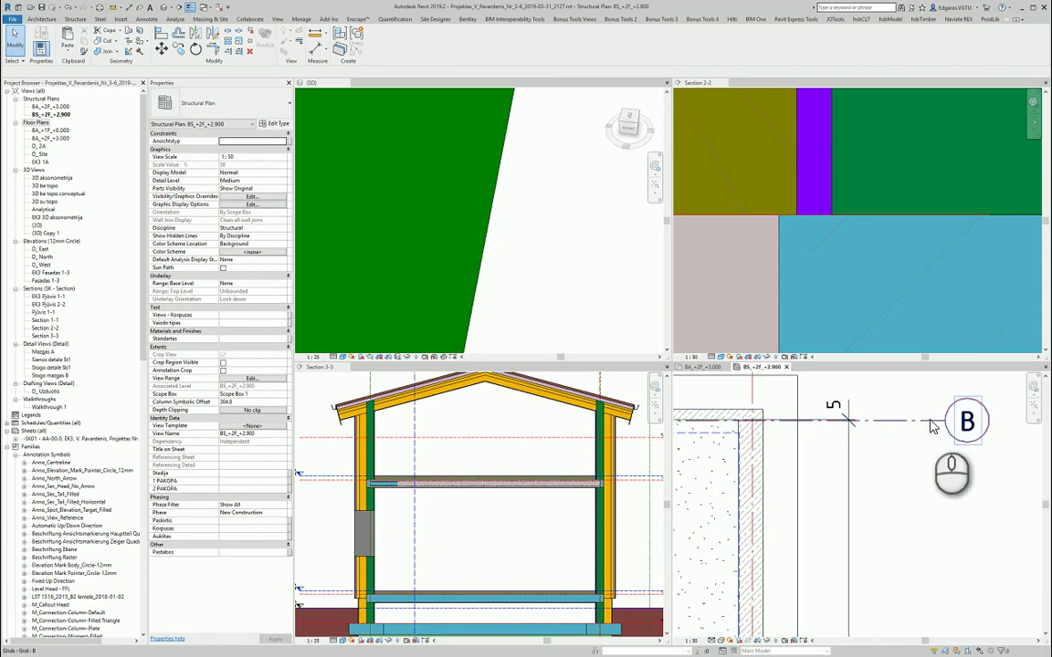
pyautogui.click(897, 436)
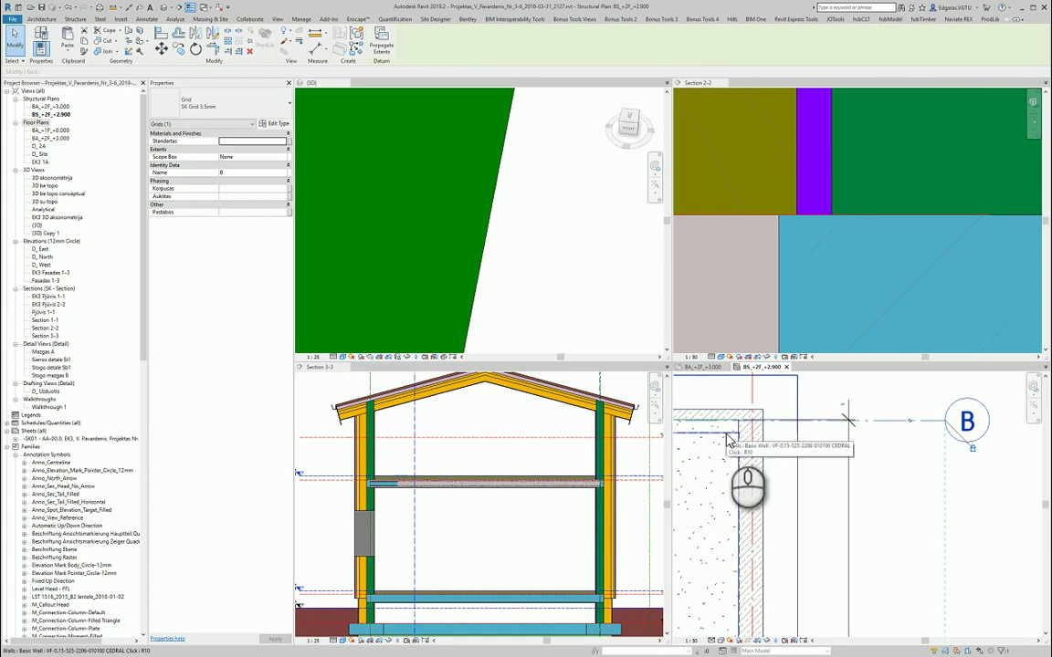
pyautogui.scroll(-2, 840, 420)
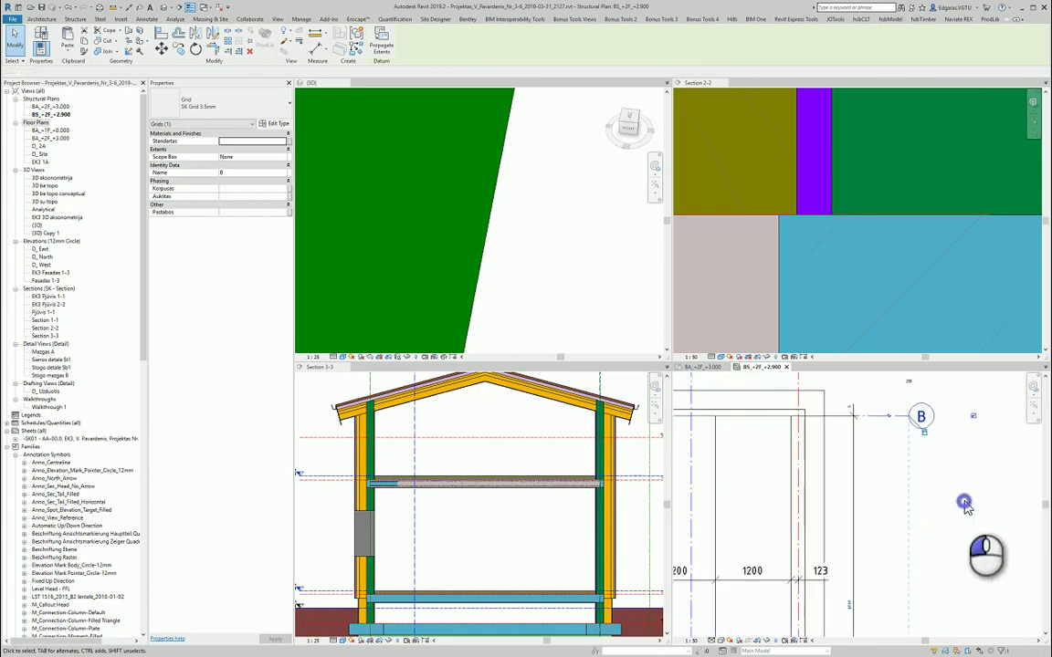
pyautogui.scroll(-4, 966, 508)
pyautogui.click(895, 481)
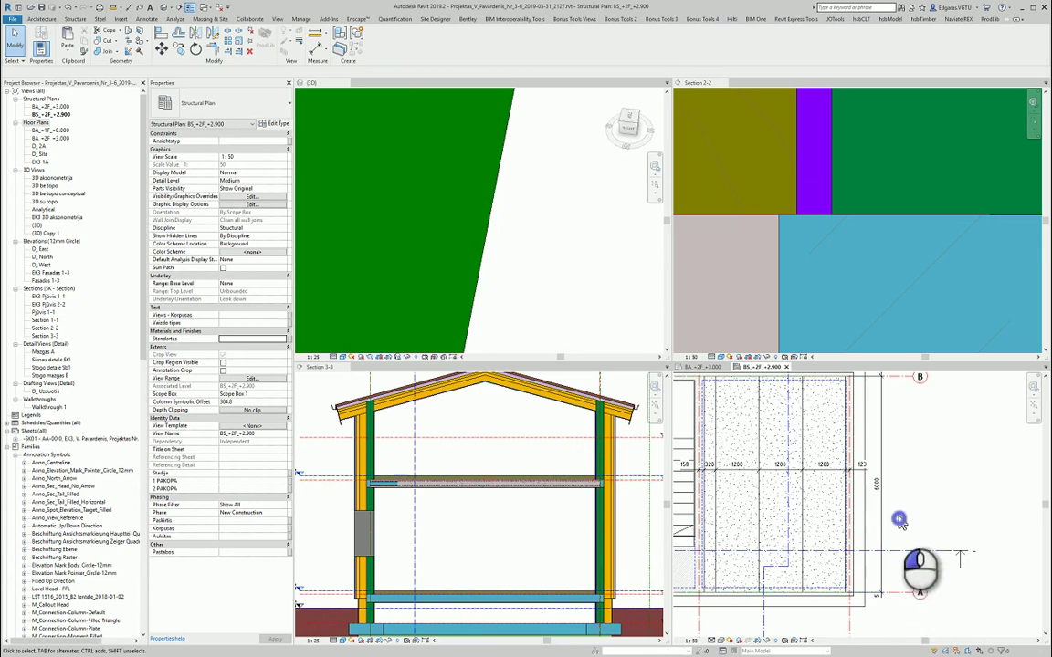
pyautogui.scroll(-4, 904, 516)
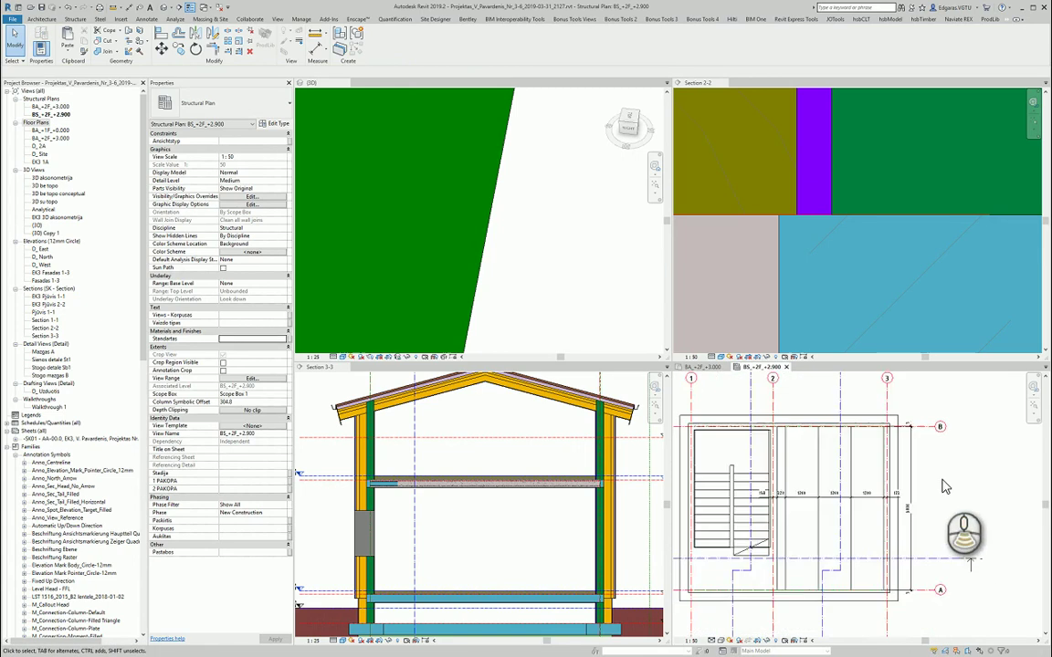
# Step: Try to tag a 1200x200mm hollow core slab in the structural plan, declining to load a structural framing tag
pyautogui.scroll(-2, 942, 484)
pyautogui.moveTo(728, 582); pyautogui.dragTo(721, 589, button='middle')
pyautogui.scroll(3, 866, 556)
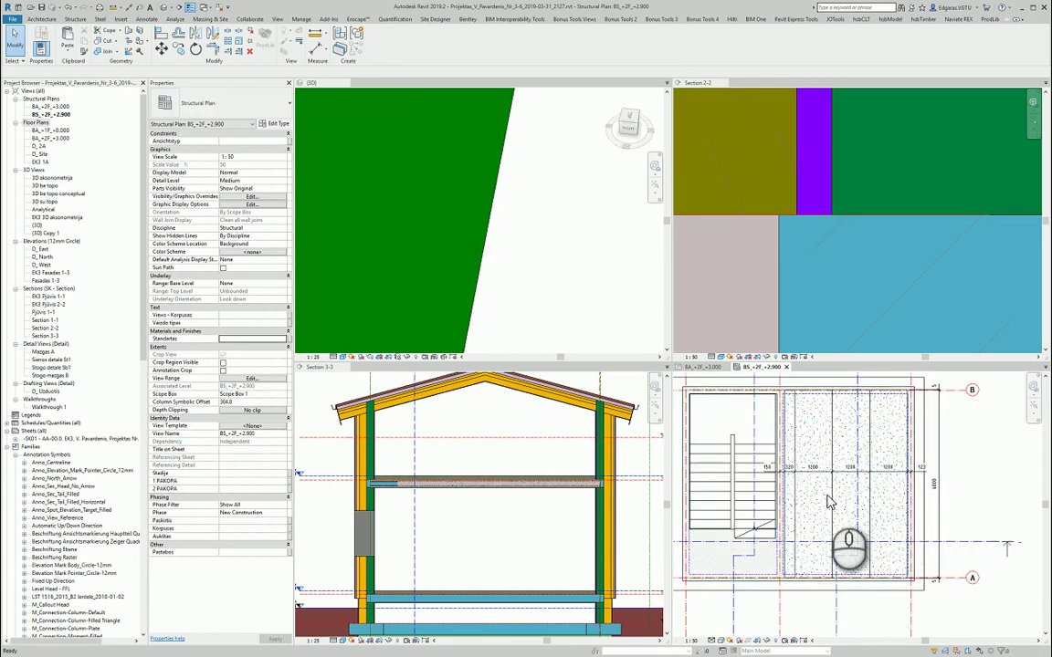
pyautogui.click(807, 507)
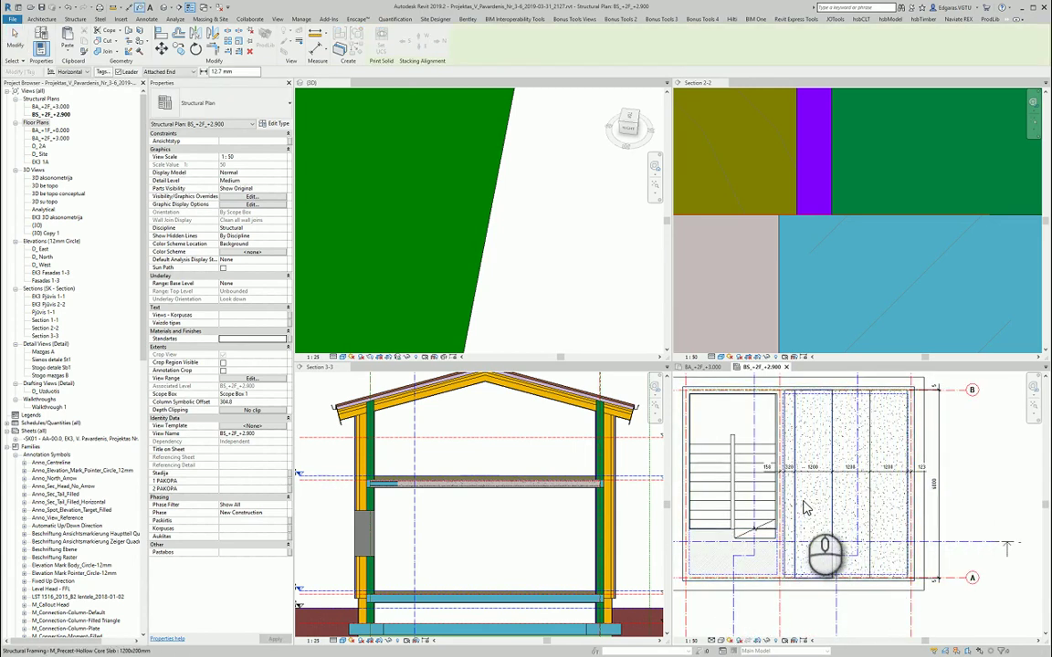
pyautogui.click(815, 507)
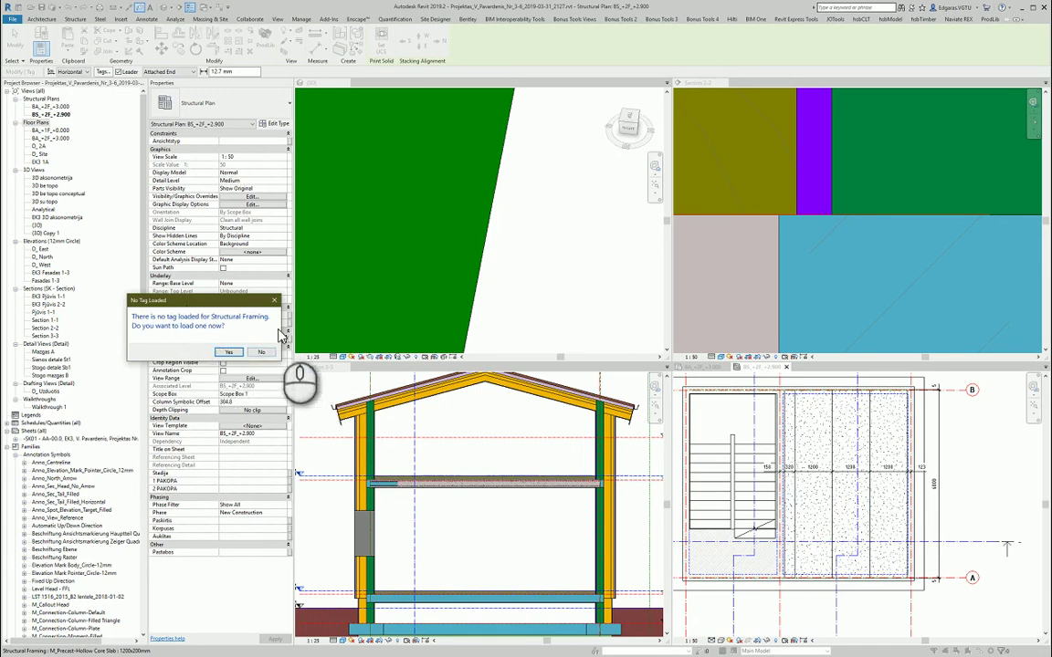
pyautogui.click(263, 354)
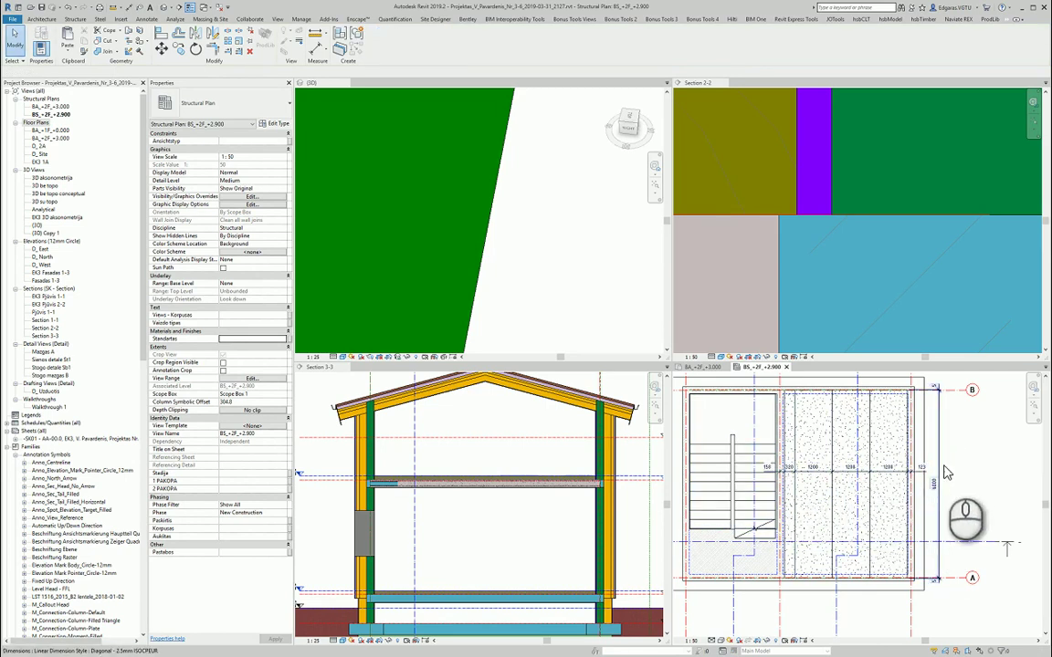
# Step: Dimension the slab's bearing on the wall at grid B, from hidden wall edge to slab end, and move the text inward over the slab
pyautogui.moveTo(975, 470); pyautogui.dragTo(918, 469, button='middle')
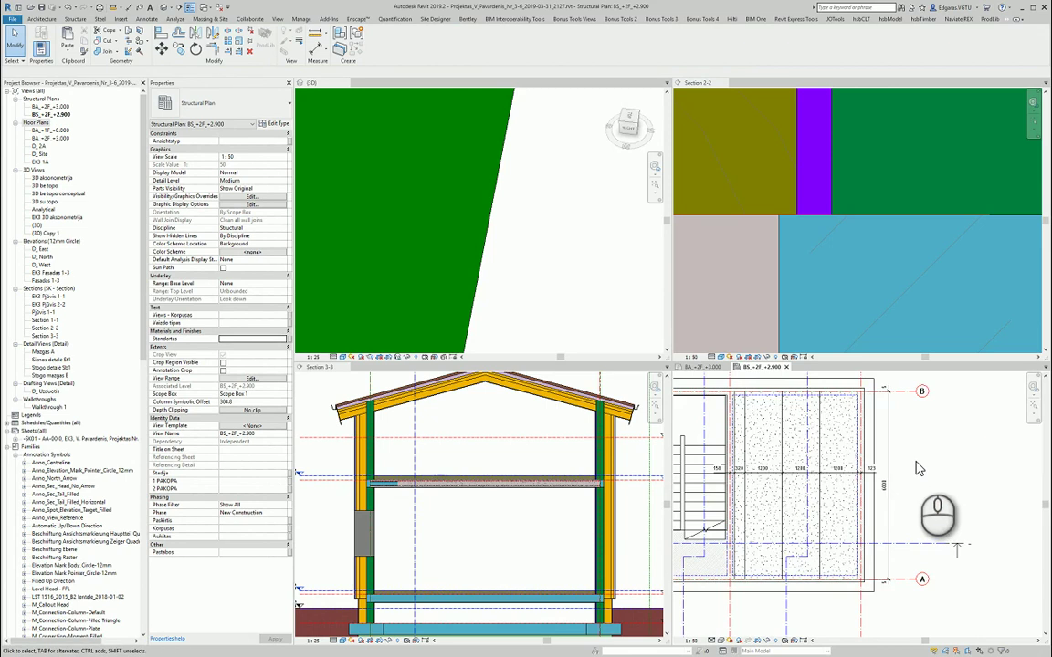
pyautogui.scroll(5, 836, 392)
pyautogui.press('d')
pyautogui.press('i')
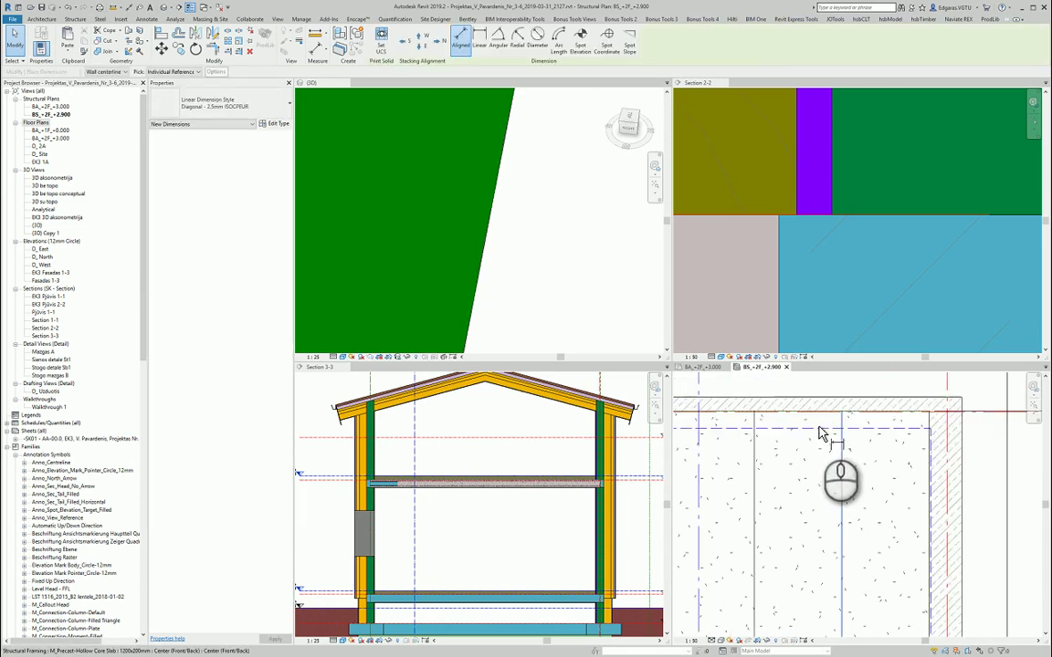
pyautogui.click(810, 427)
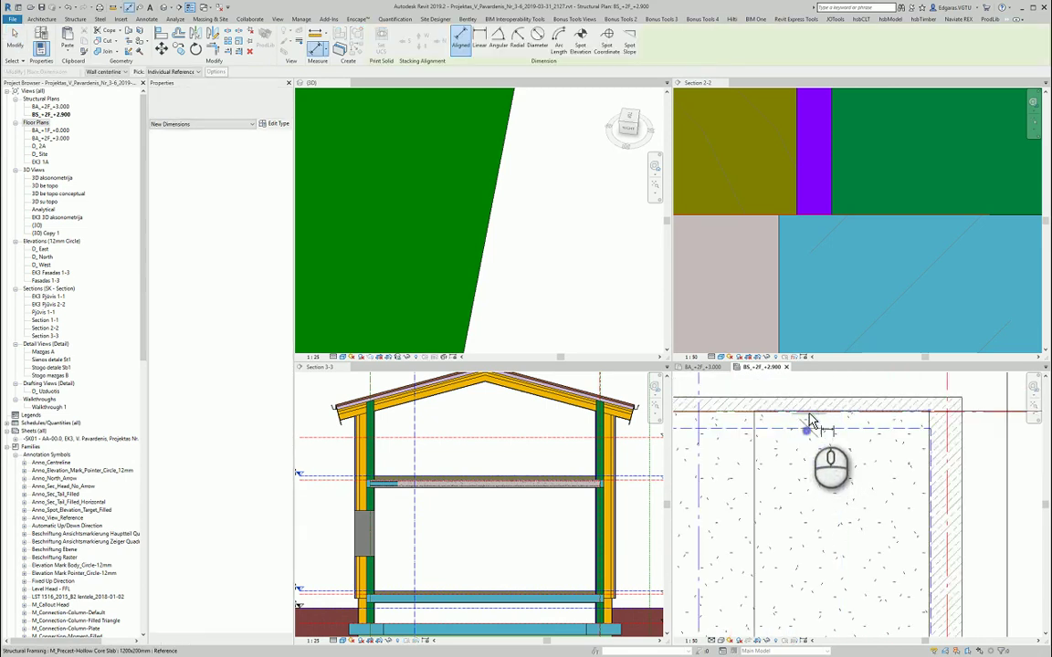
pyautogui.click(809, 414)
pyautogui.click(810, 472)
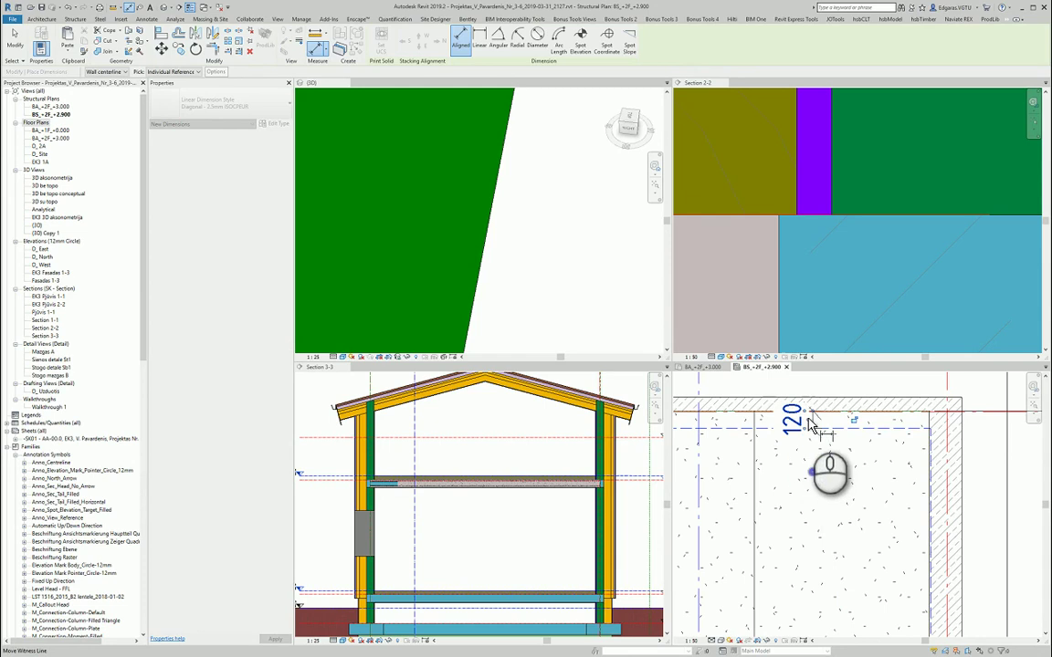
pyautogui.moveTo(808, 419); pyautogui.dragTo(809, 466)
# Step: Dimension the slab's bearing on the wall at grid A and move the dimension text inward, clear of the wall lines
pyautogui.scroll(-3, 829, 431)
pyautogui.moveTo(835, 529); pyautogui.dragTo(844, 389, button='middle')
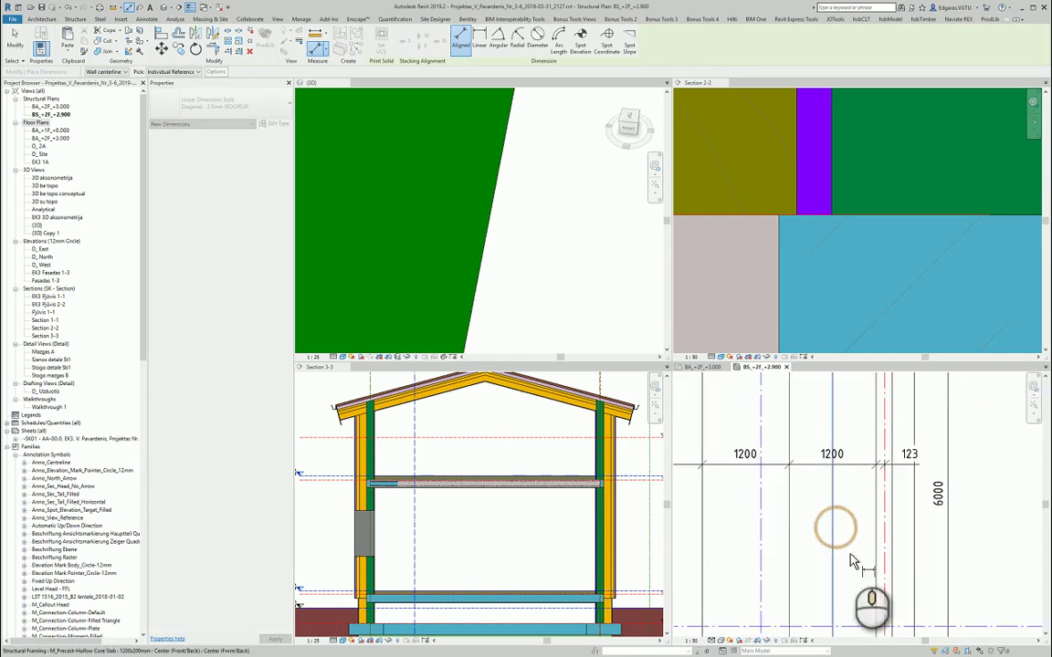
pyautogui.moveTo(849, 553); pyautogui.dragTo(857, 420, button='middle')
pyautogui.scroll(4, 799, 512)
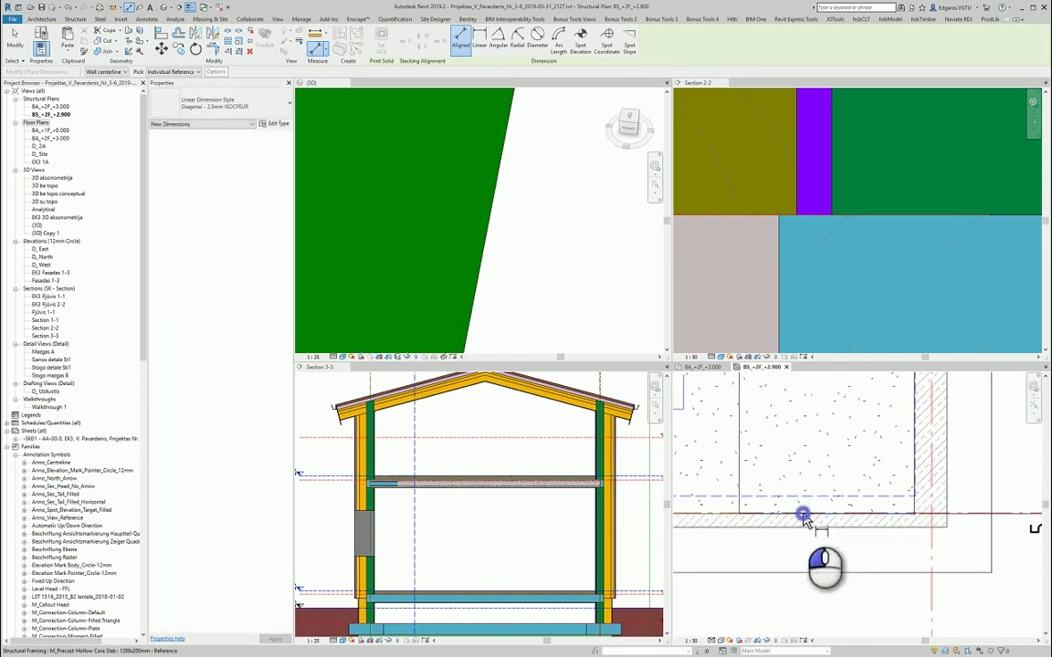
pyautogui.click(804, 516)
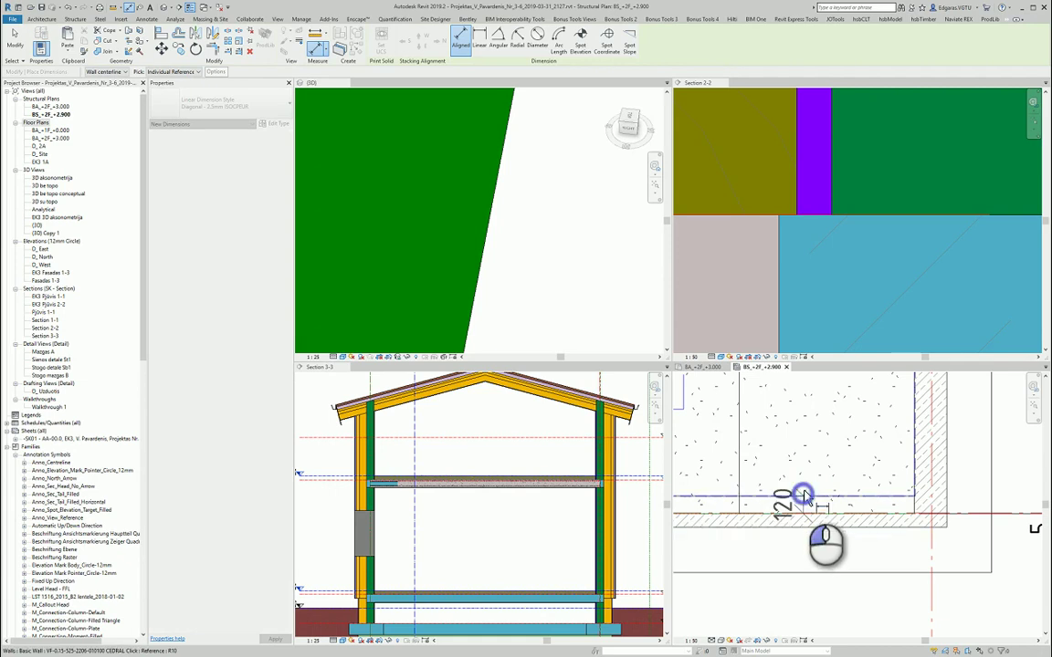
pyautogui.click(803, 466)
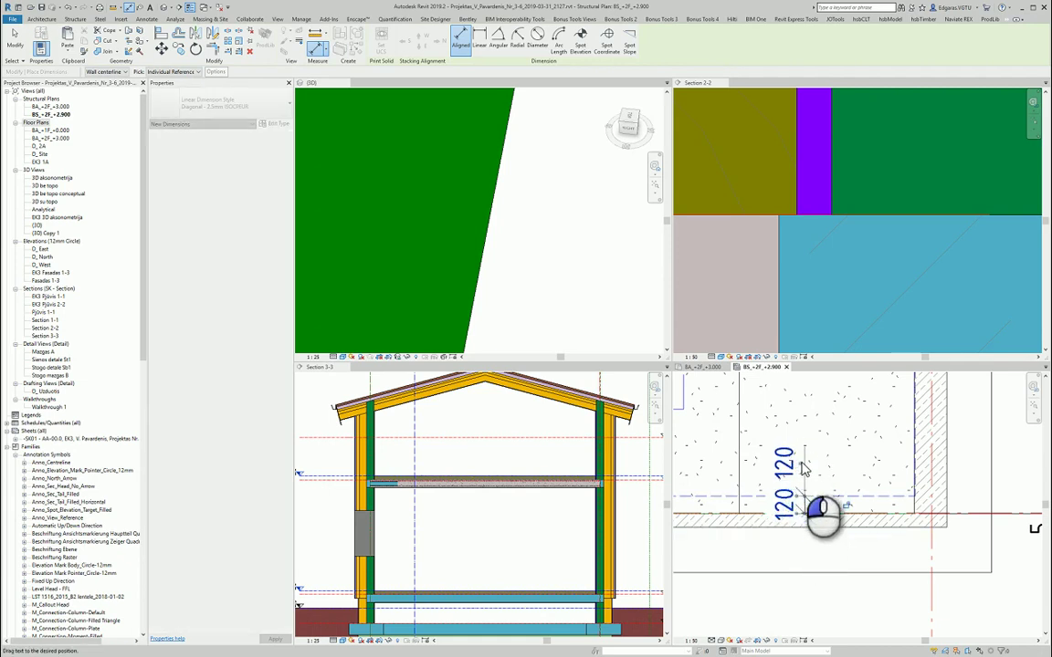
pyautogui.scroll(-1, 804, 468)
pyautogui.scroll(2, 813, 493)
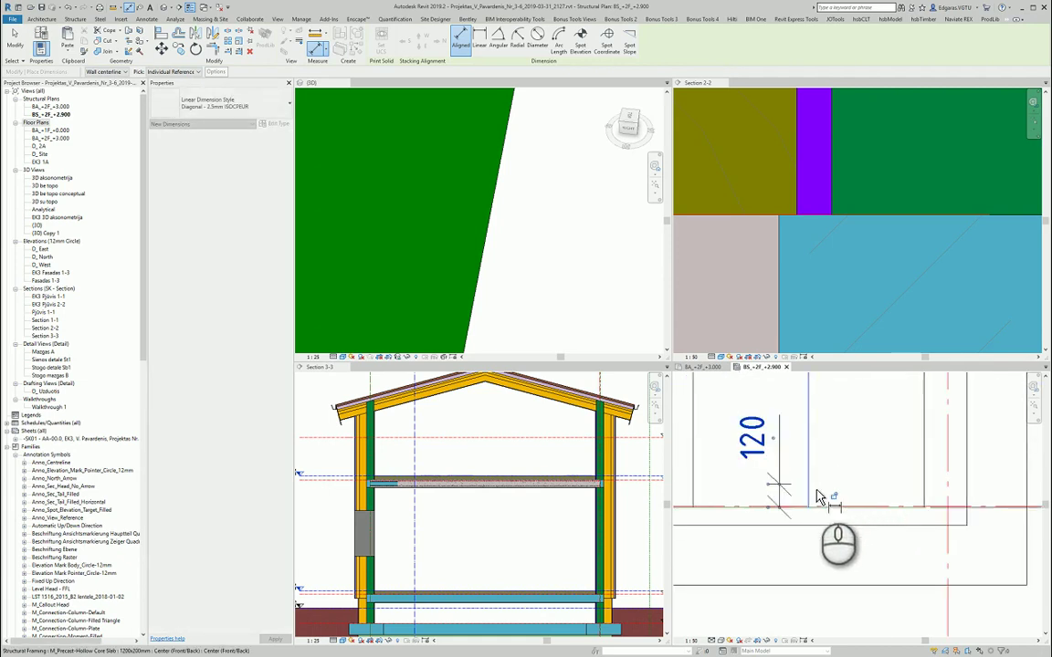